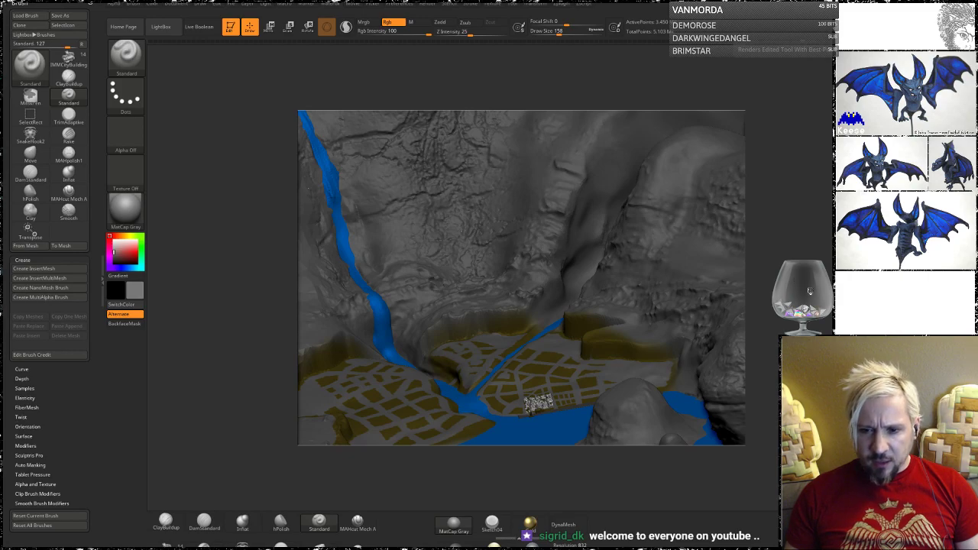
- Examine the sculpted terrain, rivers, street layout and harbourside building cluster from several angles
{"action": "left_click_drag", "start_coordinate": [810, 291], "coordinate": [813, 291]}
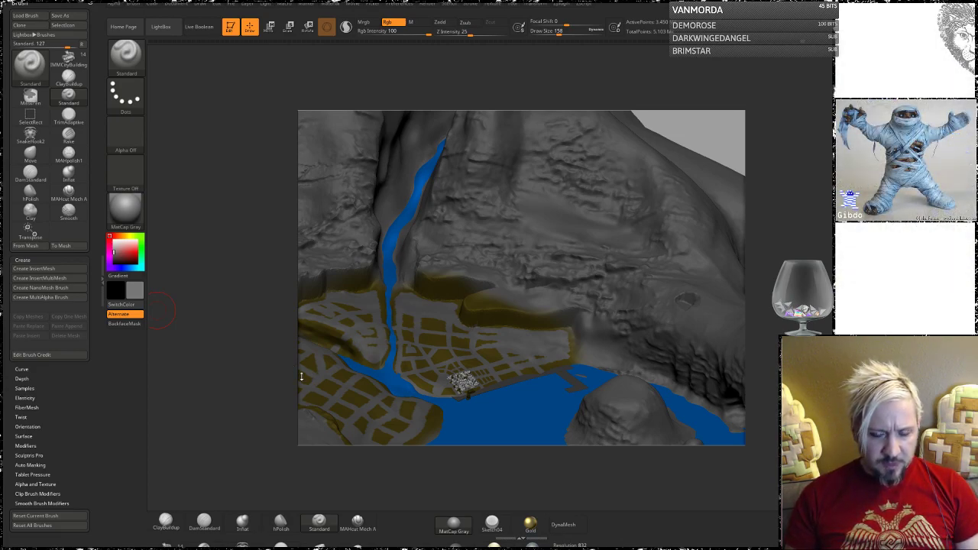
{"action": "mouse_move", "coordinate": [258, 358]}
{"action": "left_mouse_down"}
{"action": "mouse_move", "coordinate": [337, 325]}
{"action": "mouse_move", "coordinate": [246, 354]}
{"action": "mouse_move", "coordinate": [257, 353]}
{"action": "left_mouse_up"}
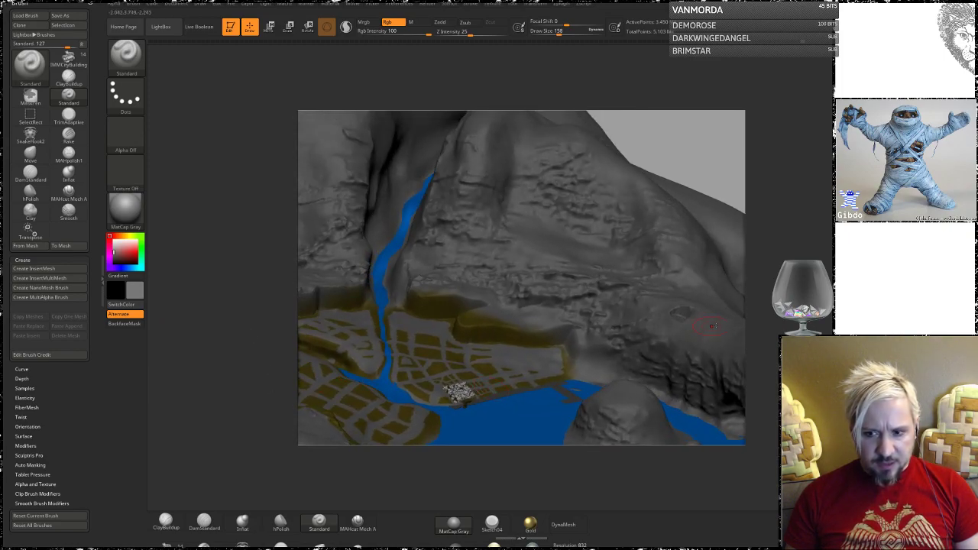
{"action": "mouse_move", "coordinate": [256, 287]}
{"action": "left_mouse_down"}
{"action": "mouse_move", "coordinate": [244, 341]}
{"action": "mouse_move", "coordinate": [266, 360]}
{"action": "mouse_move", "coordinate": [246, 336]}
{"action": "mouse_move", "coordinate": [246, 317]}
{"action": "mouse_move", "coordinate": [253, 420]}
{"action": "left_mouse_up"}
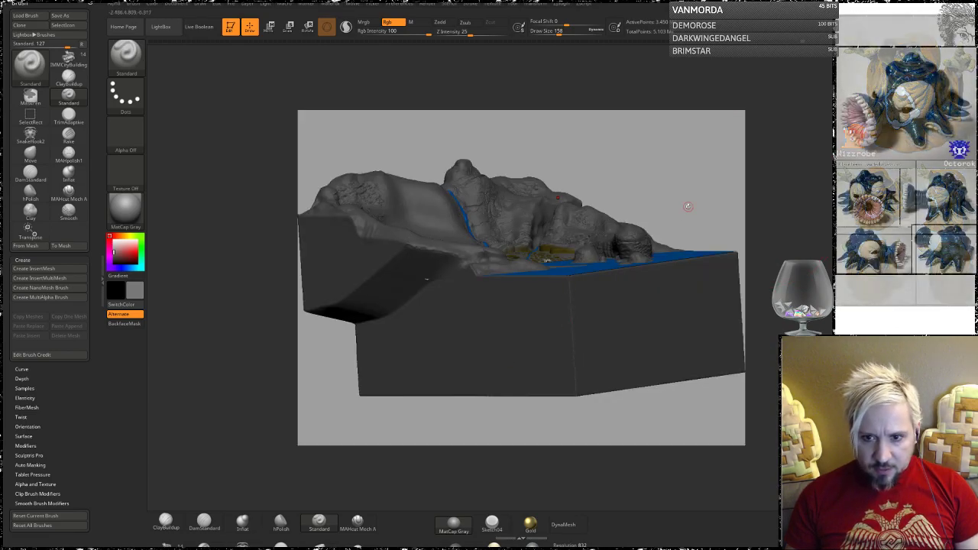
{"action": "left_click_drag", "start_coordinate": [688, 208], "coordinate": [671, 283]}
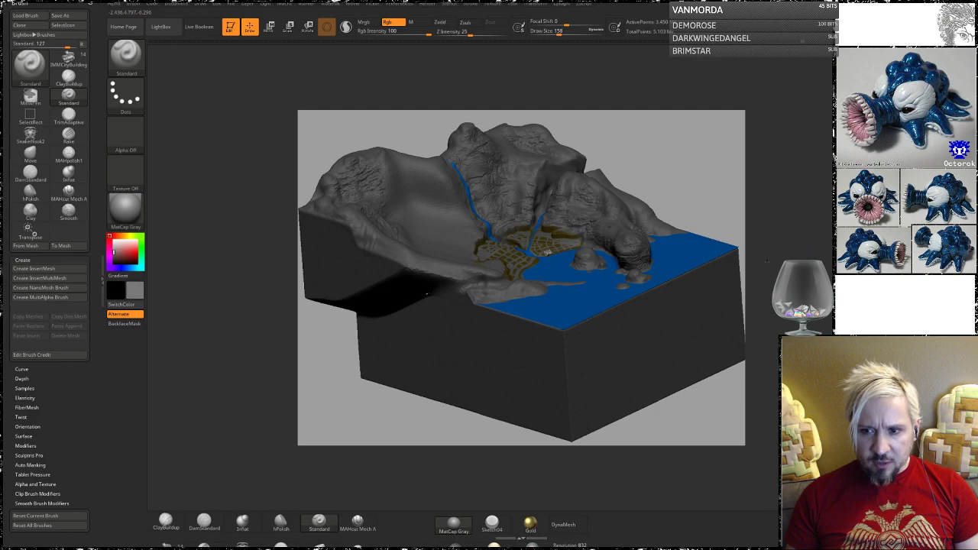
{"action": "left_click_drag", "start_coordinate": [768, 261], "coordinate": [738, 260], "text": "alt"}
{"action": "left_click_drag", "start_coordinate": [733, 328], "coordinate": [755, 253], "text": "alt"}
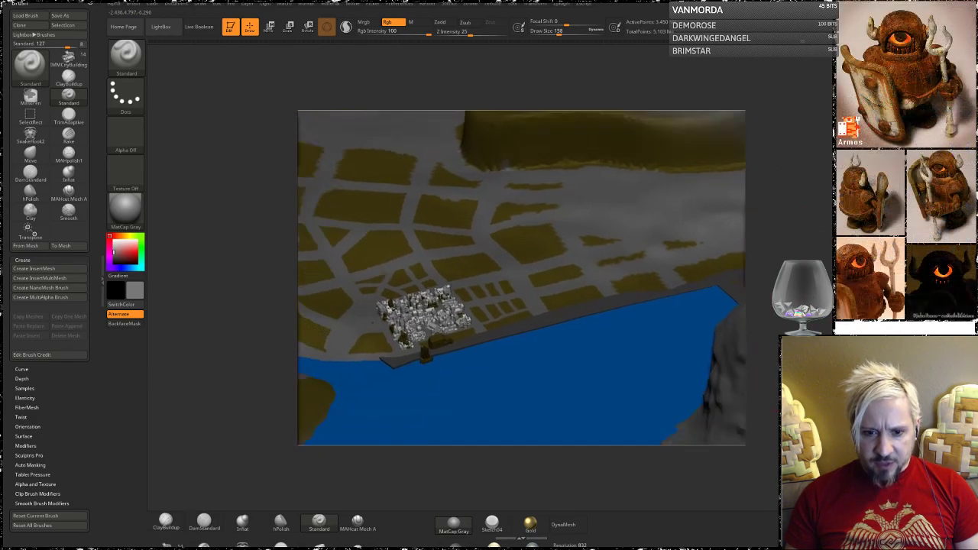
{"action": "left_click_drag", "start_coordinate": [824, 287], "coordinate": [852, 254], "text": "alt"}
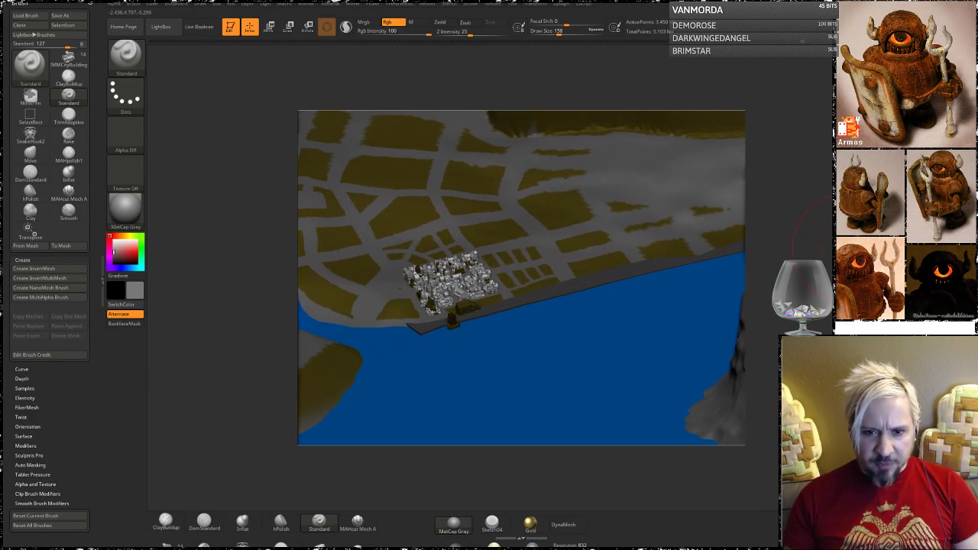
{"action": "left_click_drag", "start_coordinate": [852, 254], "coordinate": [849, 286], "text": "alt"}
{"action": "mouse_move", "coordinate": [809, 321]}
{"action": "left_mouse_down", "text": "alt"}
{"action": "mouse_move", "coordinate": [816, 200]}
{"action": "mouse_move", "coordinate": [847, 106]}
{"action": "left_mouse_up", "text": "alt"}
{"action": "mouse_move", "coordinate": [780, 283]}
{"action": "left_mouse_down", "text": "alt"}
{"action": "mouse_move", "coordinate": [743, 208]}
{"action": "mouse_move", "coordinate": [799, 193]}
{"action": "left_mouse_up", "text": "alt"}
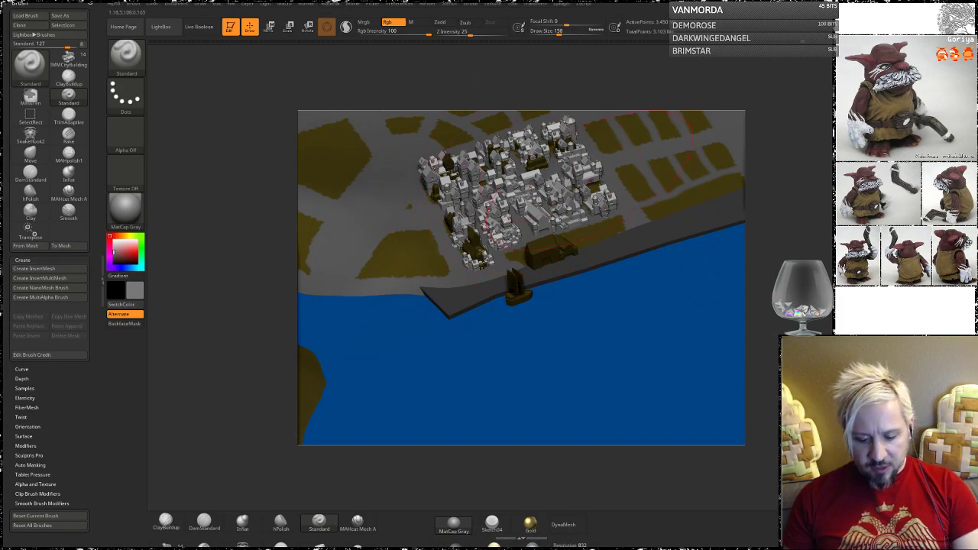
- Reduce the brush draw size to 26 for work beside the harbour building cluster
{"action": "scroll", "coordinate": [618, 205], "scroll_direction": "down", "scroll_amount": 2}
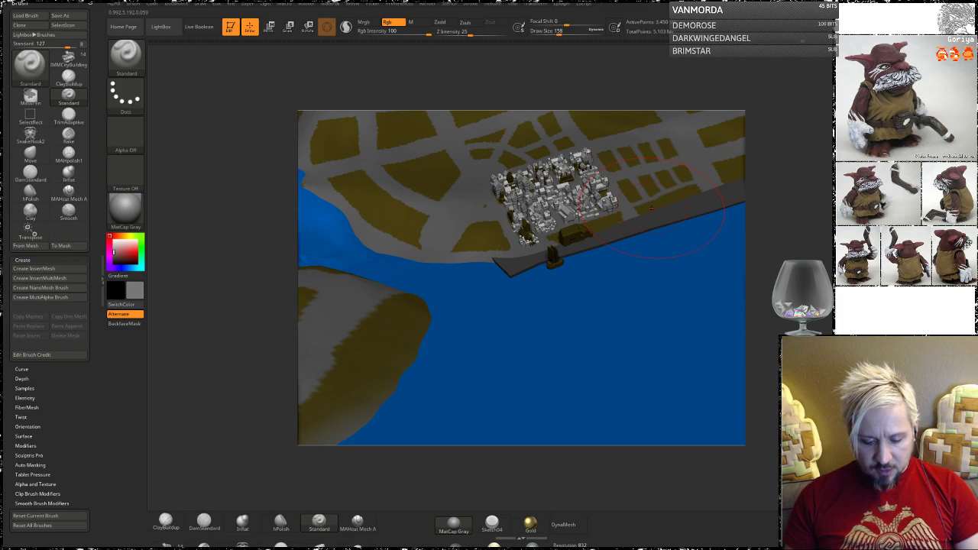
{"action": "key", "text": "bracketleft"}
{"action": "key", "text": "bracketleft"}
{"action": "key", "text": "bracketleft"}
{"action": "key", "text": "bracketleft"}
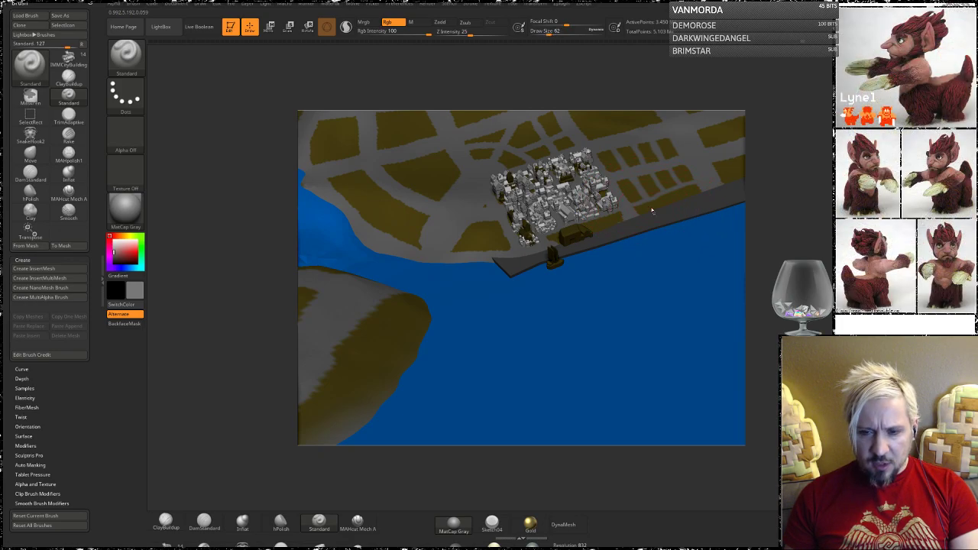
{"action": "left_click_drag", "start_coordinate": [791, 194], "coordinate": [795, 246]}
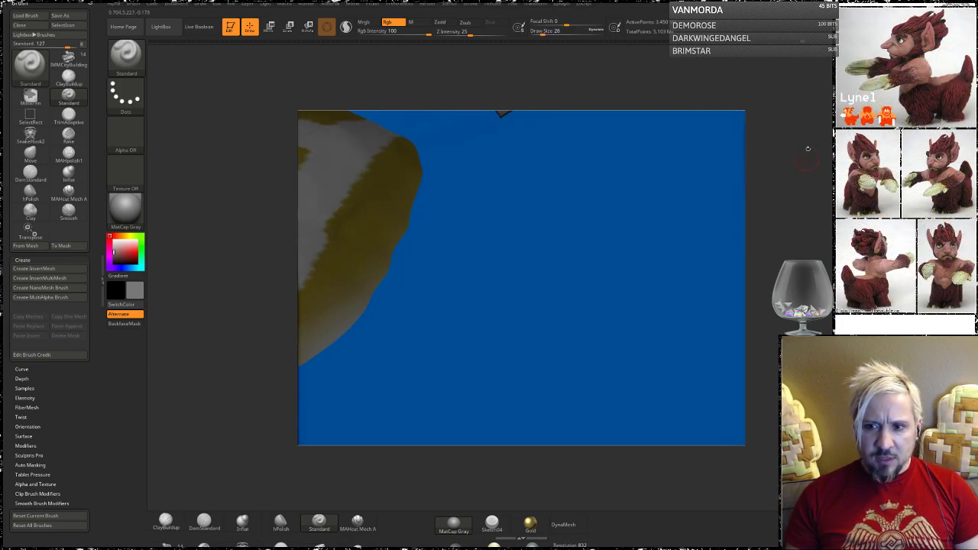
{"action": "left_click_drag", "start_coordinate": [808, 148], "coordinate": [755, 393], "text": "alt"}
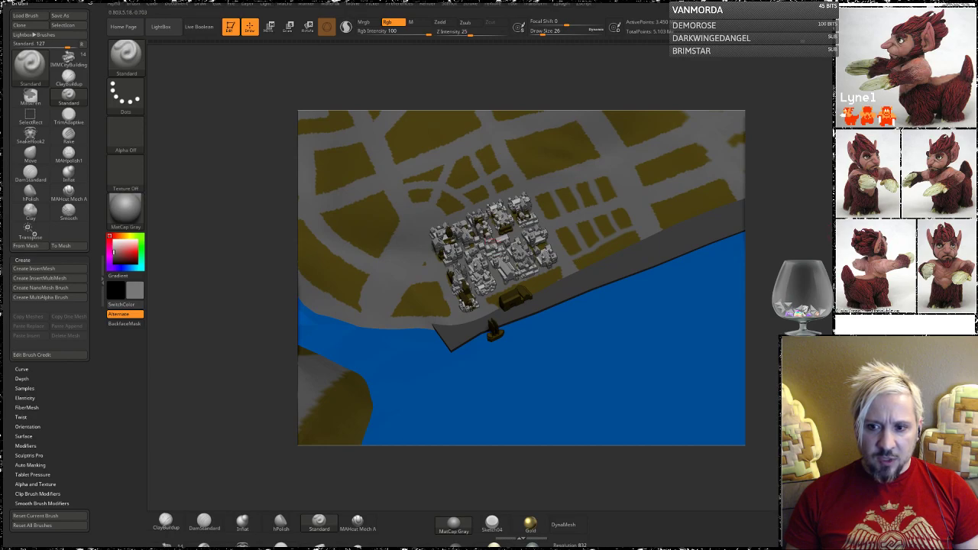
{"action": "left_click_drag", "start_coordinate": [764, 166], "coordinate": [775, 237], "text": "alt"}
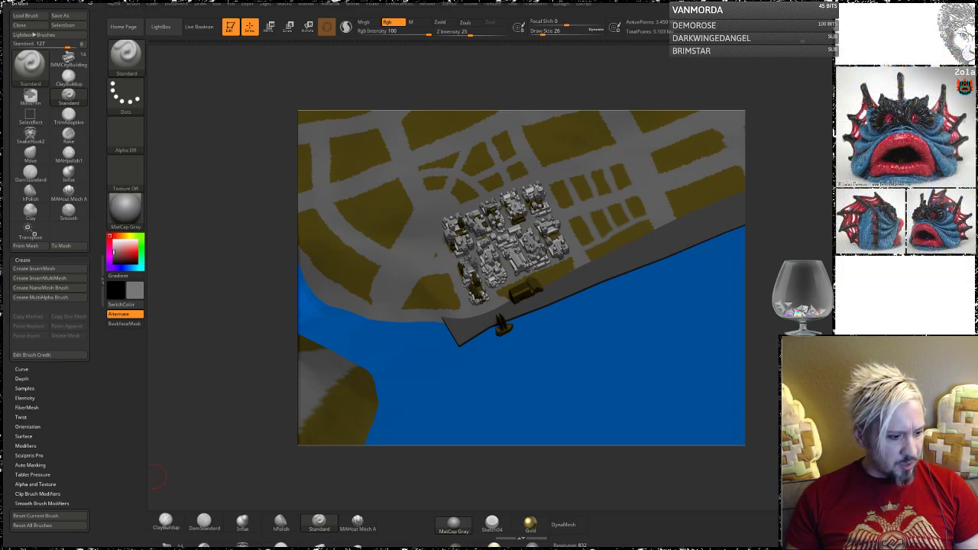
- Switch to KeyShot and apply the gray matte paint material to the city model
{"action": "key", "text": "alt+Tab"}
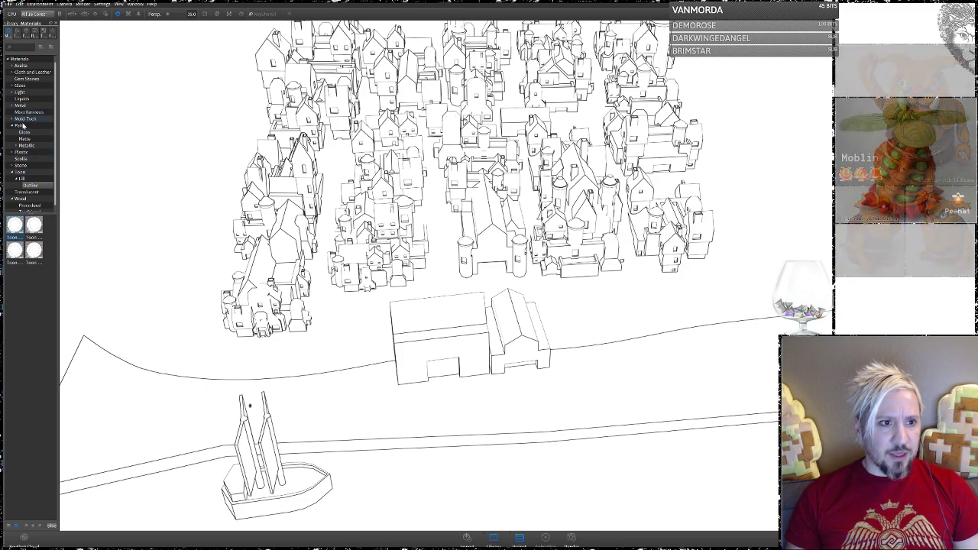
{"action": "left_click", "coordinate": [25, 139]}
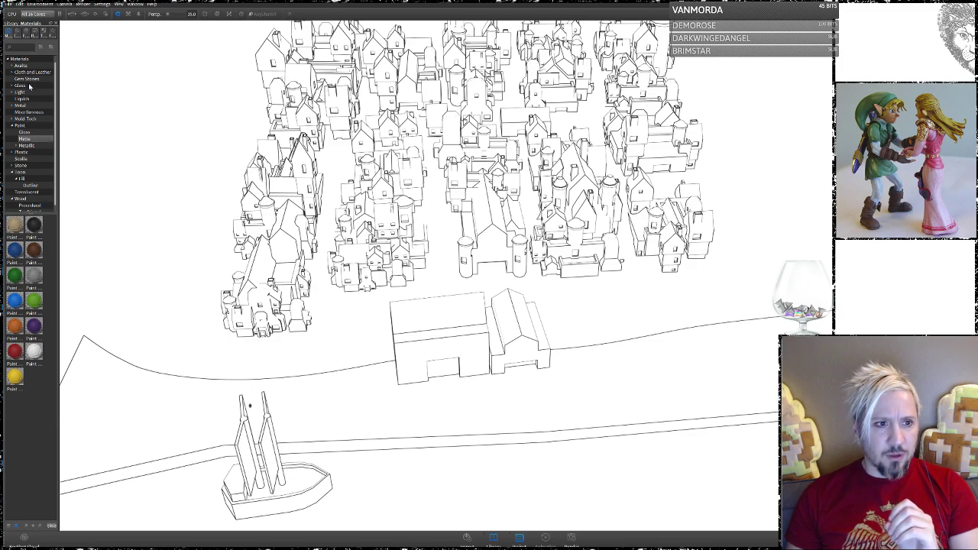
{"action": "mouse_move", "coordinate": [35, 276]}
{"action": "left_mouse_down"}
{"action": "mouse_move", "coordinate": [132, 262]}
{"action": "mouse_move", "coordinate": [722, 103]}
{"action": "left_mouse_up"}
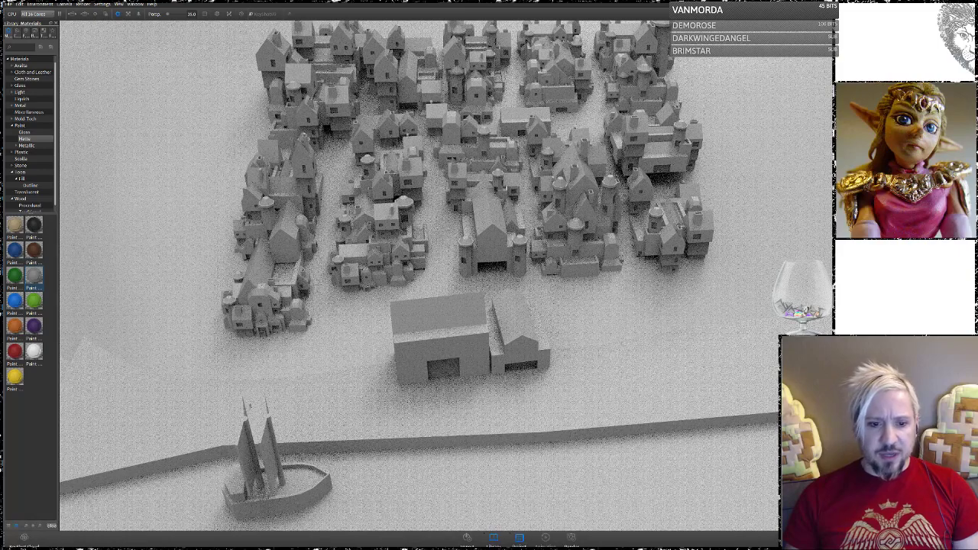
- Switch back to ZBrush and select the IMMCityBuildings insert mesh brush
{"action": "key", "text": "alt+Tab"}
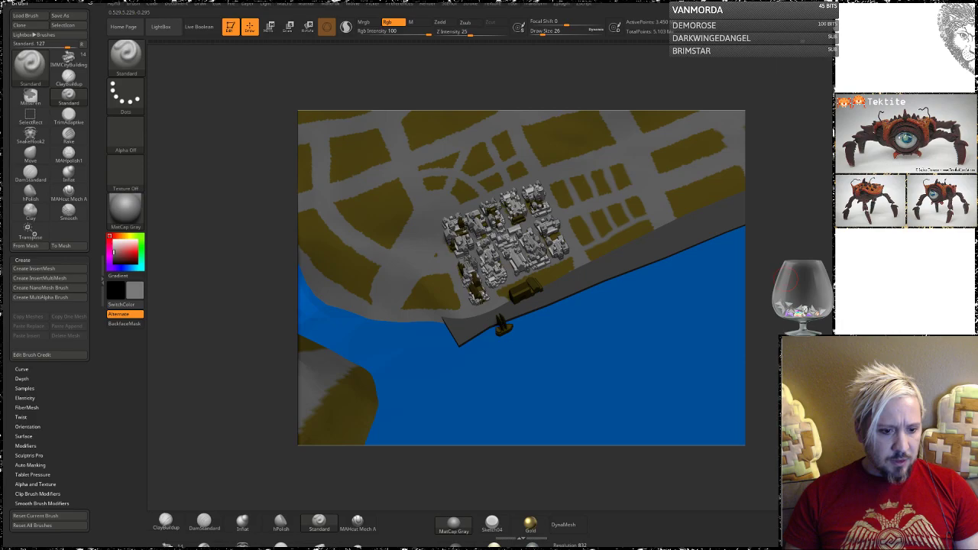
{"action": "left_click_drag", "start_coordinate": [164, 470], "coordinate": [177, 460]}
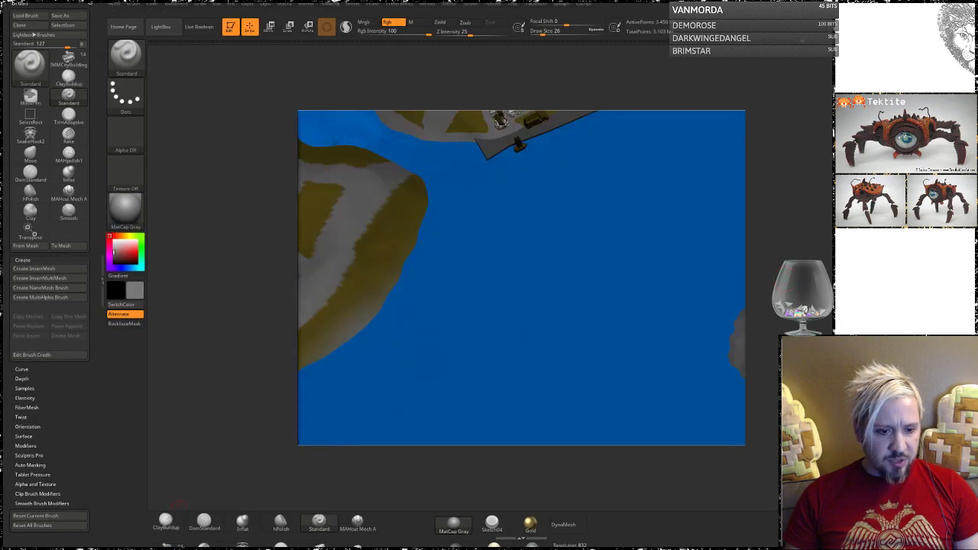
{"action": "left_click", "coordinate": [168, 545]}
{"action": "left_click_drag", "start_coordinate": [783, 246], "coordinate": [781, 368], "text": "alt"}
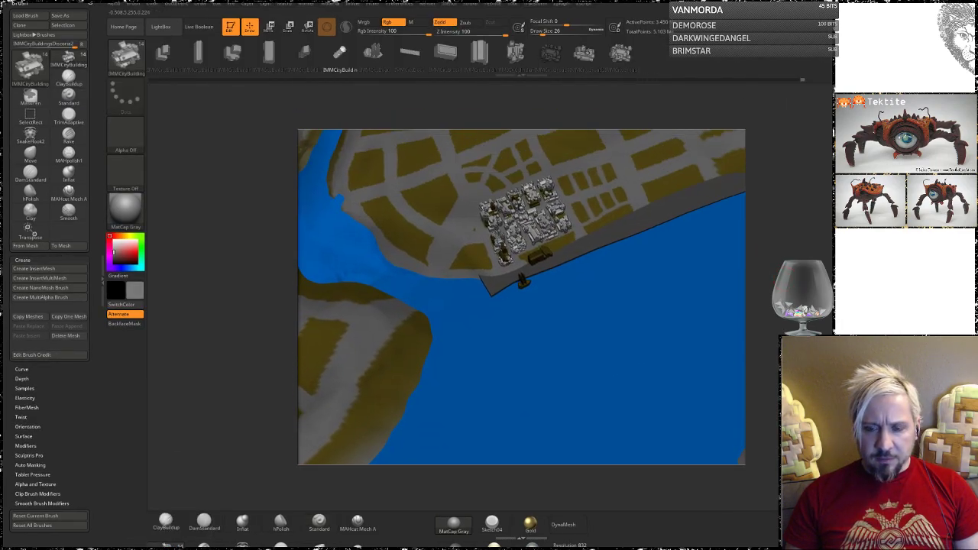
{"action": "left_click_drag", "start_coordinate": [784, 252], "coordinate": [783, 405], "text": "alt"}
- Try inserting the stepped tower building on the street beside the city cluster, then undo the insertions
{"action": "left_click_drag", "start_coordinate": [398, 367], "coordinate": [391, 116], "text": "alt"}
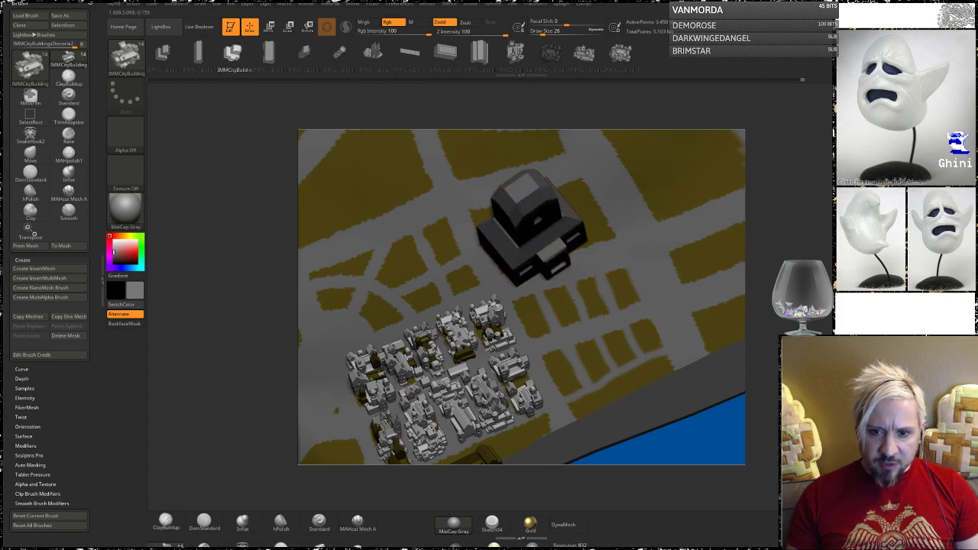
{"action": "mouse_move", "coordinate": [553, 298]}
{"action": "left_mouse_down"}
{"action": "mouse_move", "coordinate": [568, 327]}
{"action": "mouse_move", "coordinate": [551, 285]}
{"action": "mouse_move", "coordinate": [565, 312]}
{"action": "left_mouse_up"}
{"action": "left_click_drag", "start_coordinate": [611, 490], "coordinate": [642, 458]}
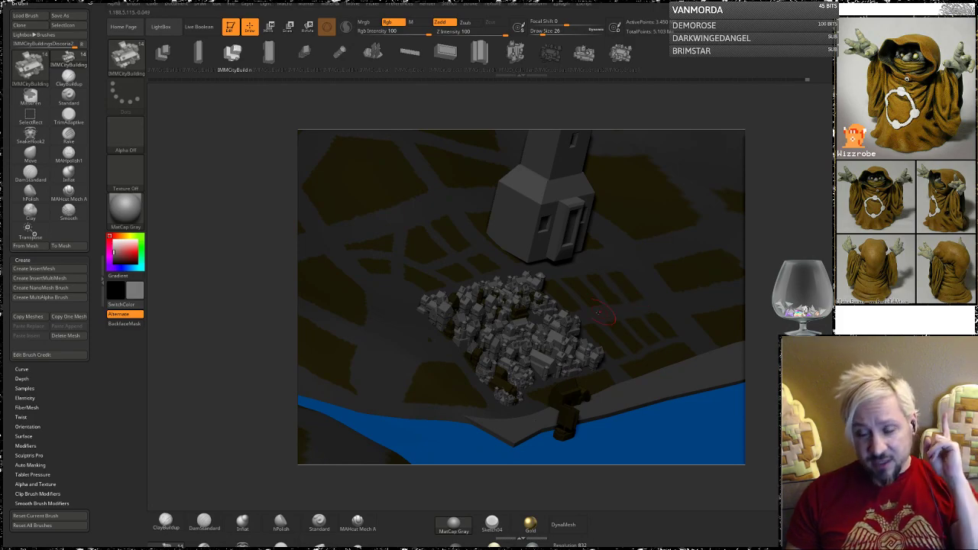
{"action": "mouse_move", "coordinate": [793, 297]}
{"action": "left_mouse_down"}
{"action": "mouse_move", "coordinate": [780, 229]}
{"action": "mouse_move", "coordinate": [792, 309]}
{"action": "left_mouse_up"}
{"action": "key", "text": "ctrl+z"}
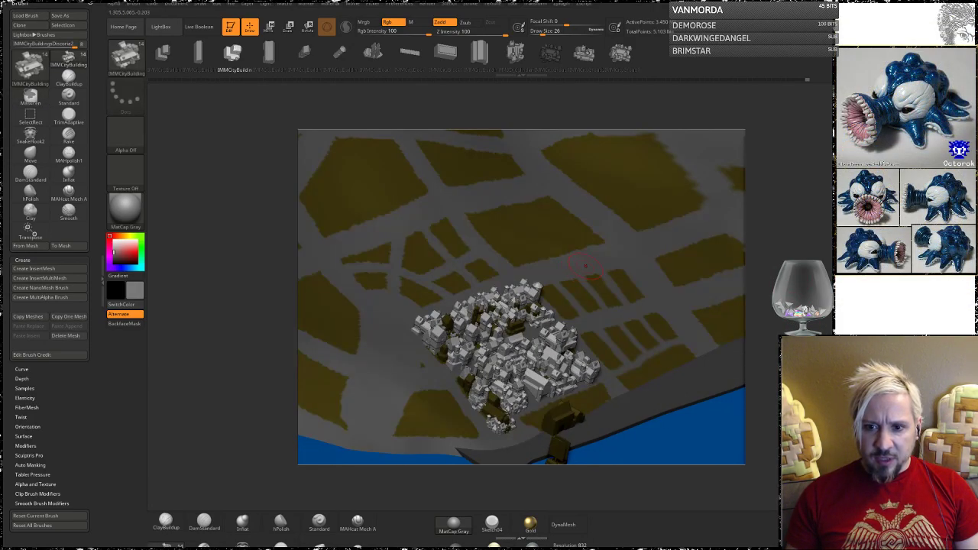
{"action": "left_click_drag", "start_coordinate": [592, 260], "coordinate": [604, 313]}
{"action": "left_click_drag", "start_coordinate": [811, 264], "coordinate": [671, 302]}
{"action": "key", "text": "ctrl+z"}
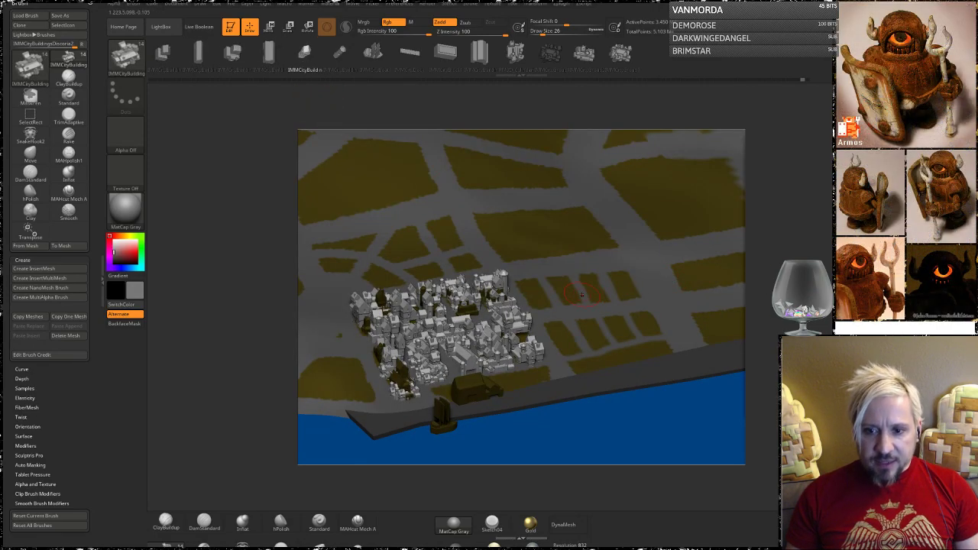
- Try inserting the tall narrow house on the small plots beside the cluster, undoing each insertion
{"action": "left_click_drag", "start_coordinate": [565, 287], "coordinate": [575, 313]}
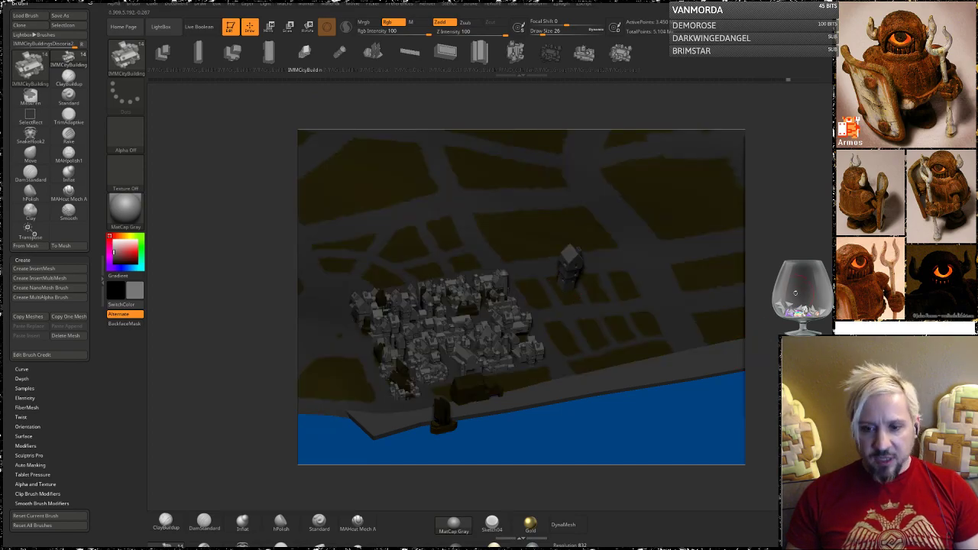
{"action": "left_click_drag", "start_coordinate": [761, 397], "coordinate": [777, 413]}
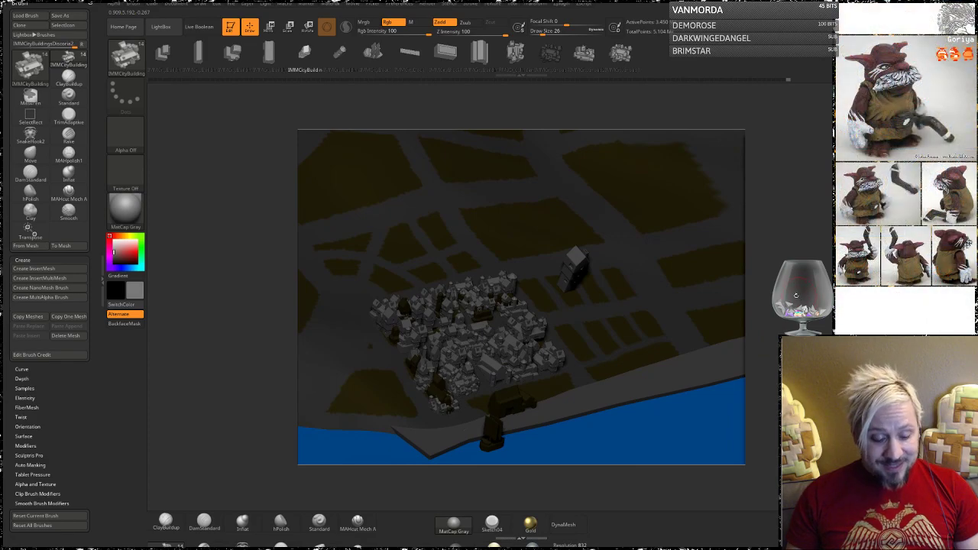
{"action": "key", "text": "ctrl+z"}
{"action": "key", "text": "ctrl+z"}
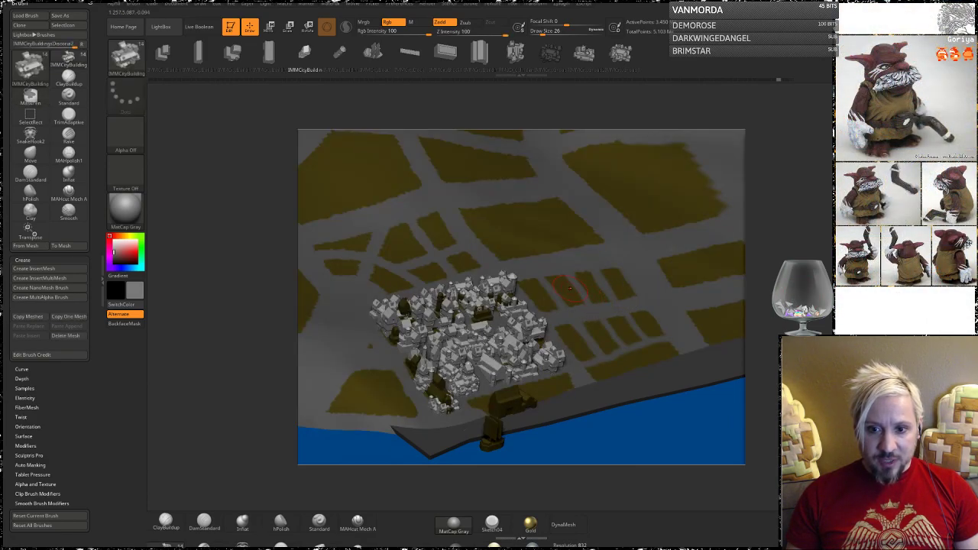
{"action": "left_click_drag", "start_coordinate": [570, 287], "coordinate": [583, 330]}
{"action": "key", "text": "ctrl+z"}
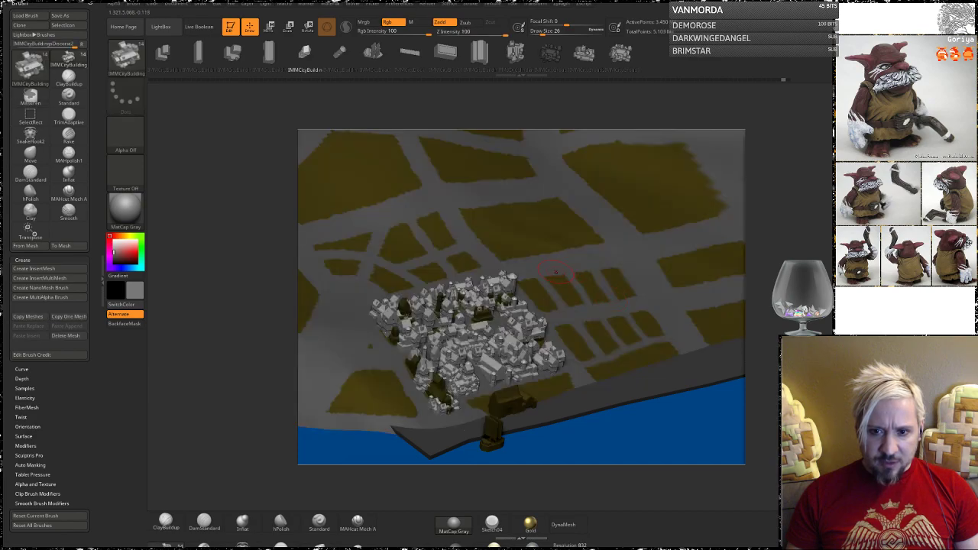
- Try inserting a larger version of the tall house above the small plots, then undo repeatedly
{"action": "left_click_drag", "start_coordinate": [555, 273], "coordinate": [587, 324]}
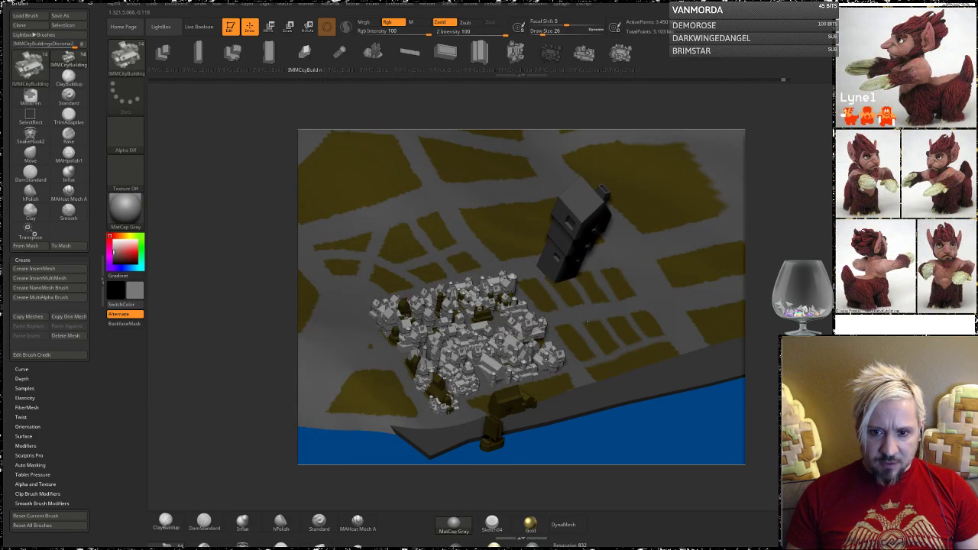
{"action": "mouse_move", "coordinate": [587, 324]}
{"action": "right_mouse_down"}
{"action": "mouse_move", "coordinate": [582, 285]}
{"action": "mouse_move", "coordinate": [583, 344]}
{"action": "right_mouse_up"}
{"action": "left_click_drag", "start_coordinate": [788, 217], "coordinate": [788, 232]}
{"action": "key", "text": "ctrl+z"}
{"action": "key", "text": "ctrl+z"}
{"action": "key", "text": "ctrl+z"}
{"action": "key", "text": "ctrl+z"}
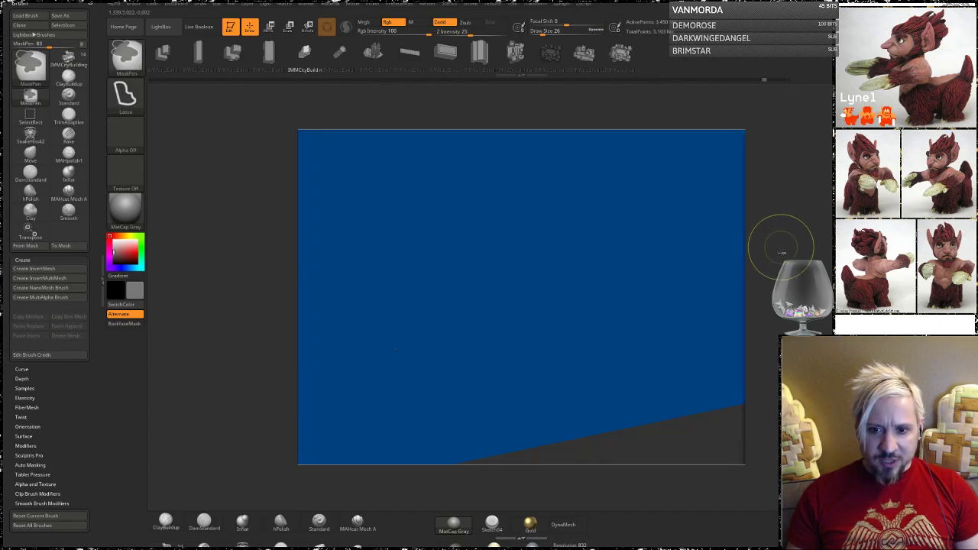
- Move forward through the undo history to restore the terrain with its painted city streets
{"action": "right_click_drag", "start_coordinate": [794, 295], "coordinate": [794, 268], "text": "ctrl"}
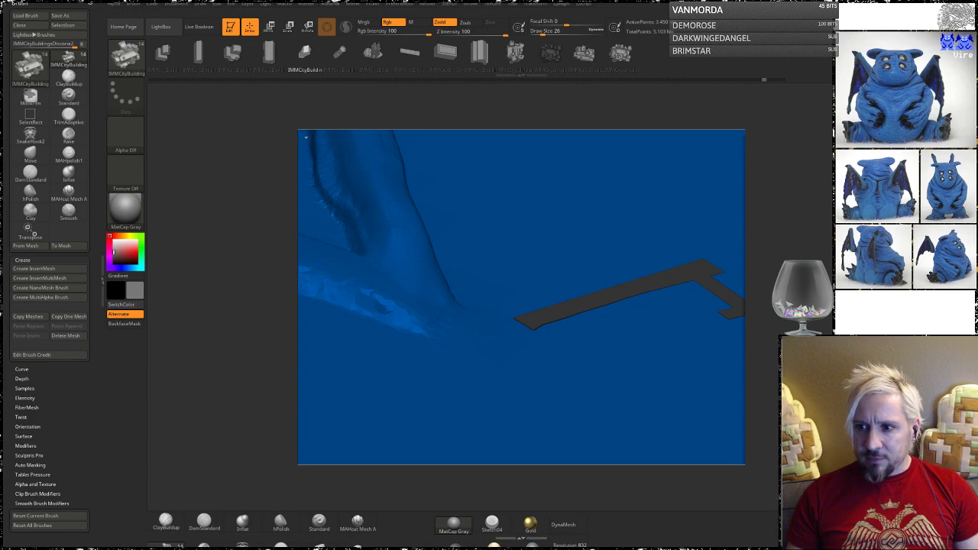
{"action": "right_click_drag", "start_coordinate": [765, 147], "coordinate": [762, 84], "text": "ctrl"}
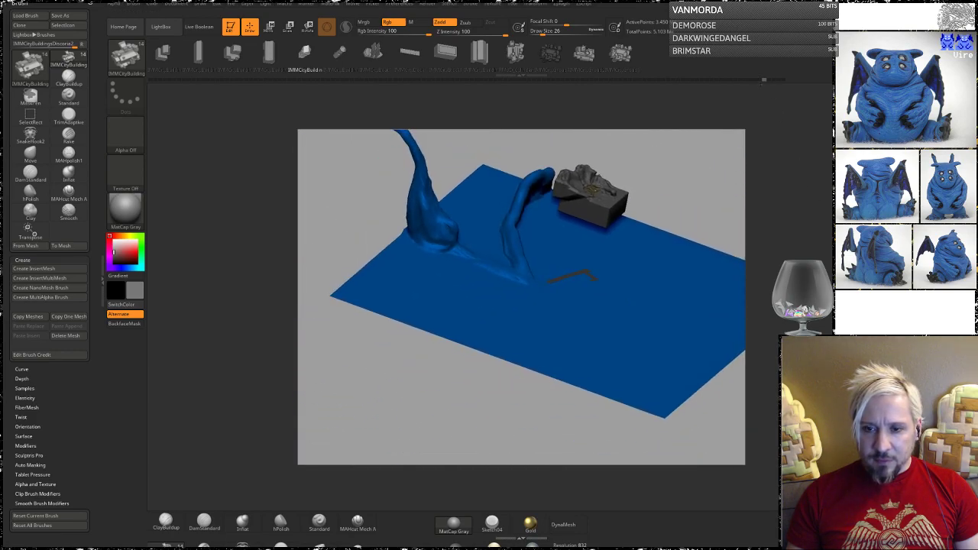
{"action": "left_click", "coordinate": [771, 80]}
{"action": "left_click_drag", "start_coordinate": [772, 81], "coordinate": [779, 79]}
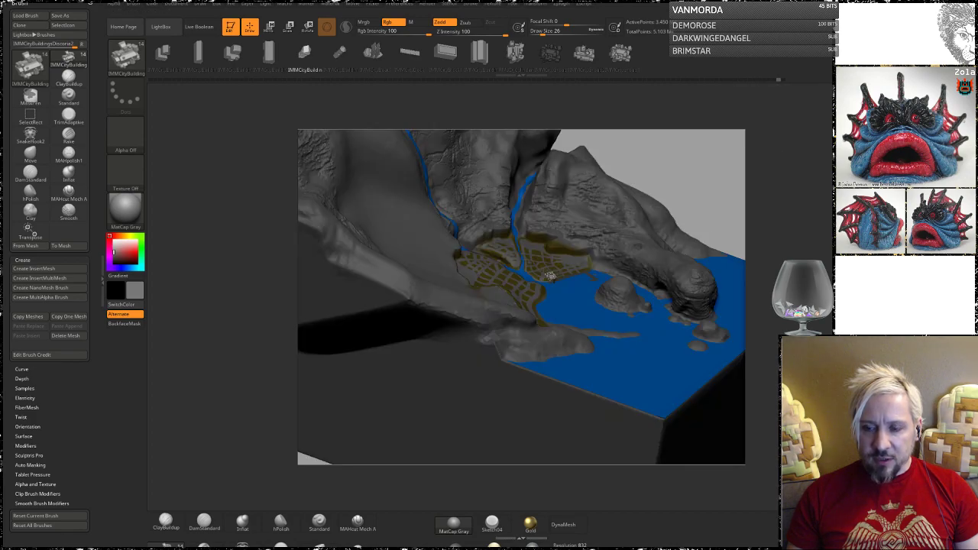
- Try inserting a small tall house on the plot next to the cluster, then undo it
{"action": "left_click_drag", "start_coordinate": [795, 191], "coordinate": [798, 262]}
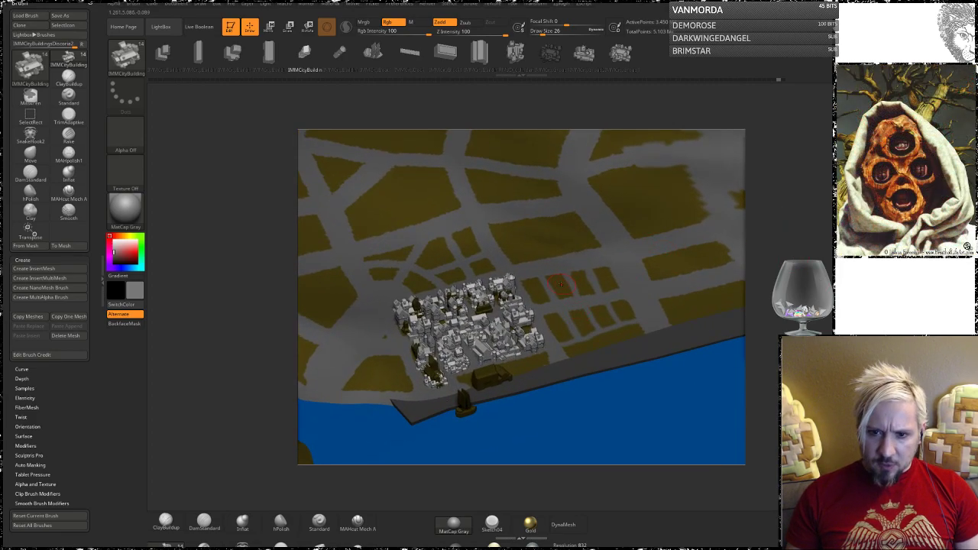
{"action": "left_click_drag", "start_coordinate": [561, 282], "coordinate": [569, 311]}
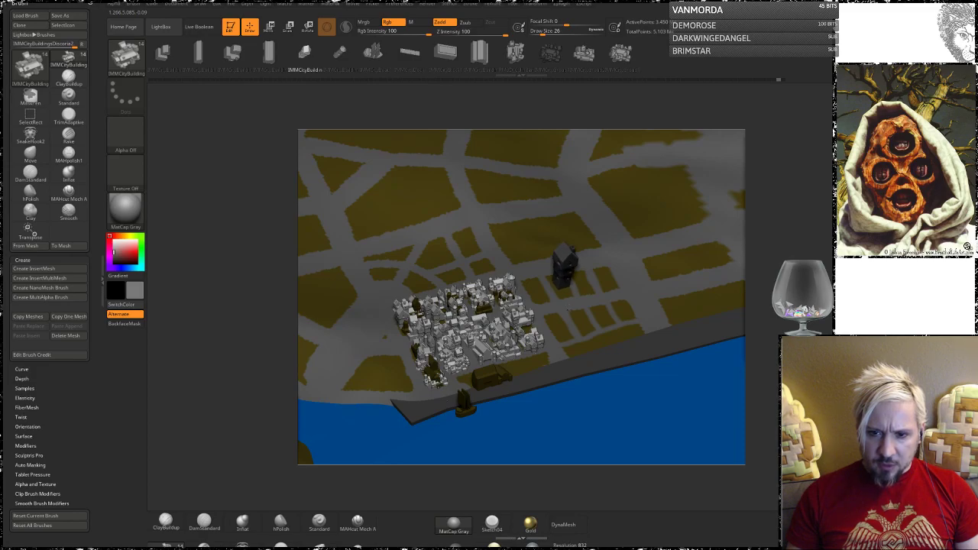
{"action": "right_click_drag", "start_coordinate": [568, 310], "coordinate": [604, 409]}
{"action": "key", "text": "ctrl+z"}
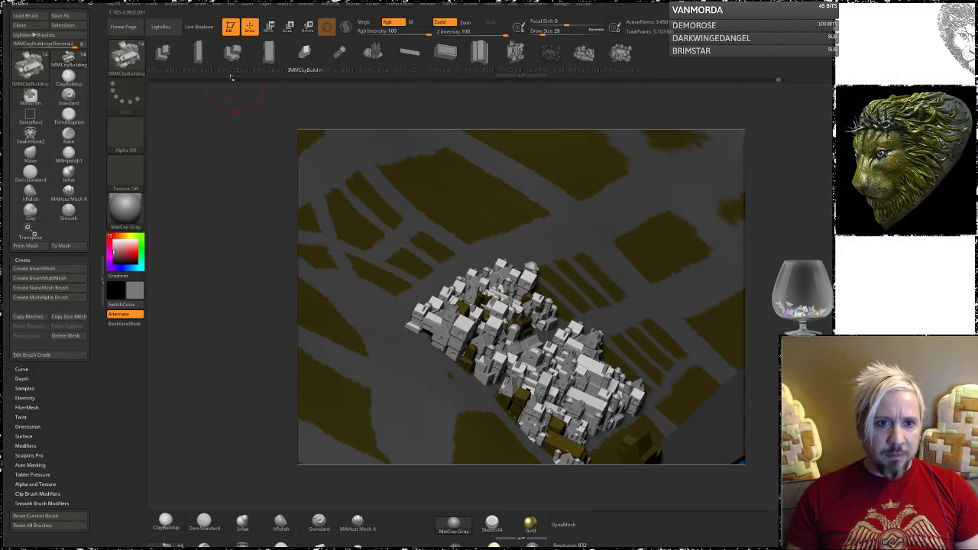
- Choose the first building in the insert mesh brush and insert it on the plots beside the cluster
{"action": "left_click", "coordinate": [168, 56]}
{"action": "left_click_drag", "start_coordinate": [614, 262], "coordinate": [609, 289]}
{"action": "left_click_drag", "start_coordinate": [601, 322], "coordinate": [601, 331]}
{"action": "right_click_drag", "start_coordinate": [600, 336], "coordinate": [565, 281]}
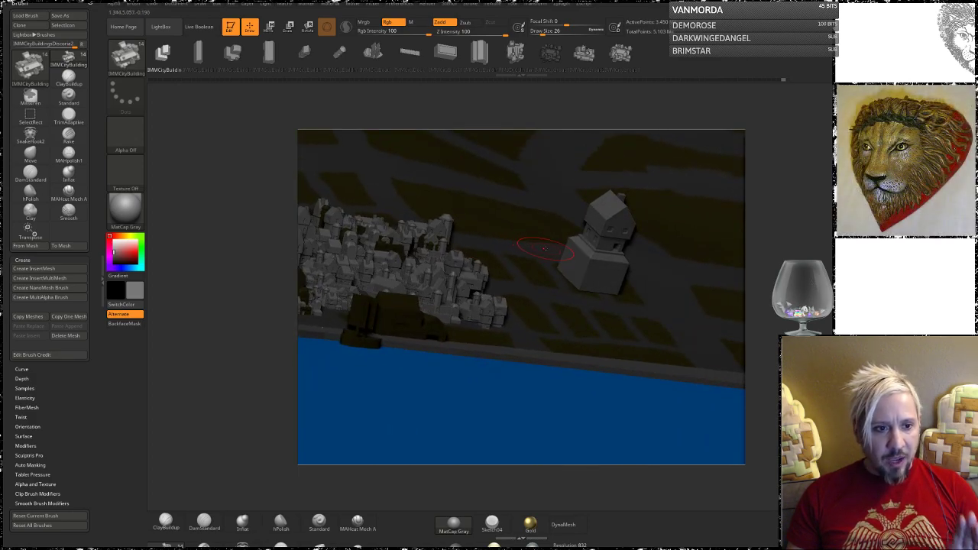
- Undo the oversized house and insert a large PM3D_Cylinder building group on the plots beside the existing cluster
{"action": "left_click_drag", "start_coordinate": [773, 267], "coordinate": [736, 292]}
{"action": "key", "text": "ctrl+z"}
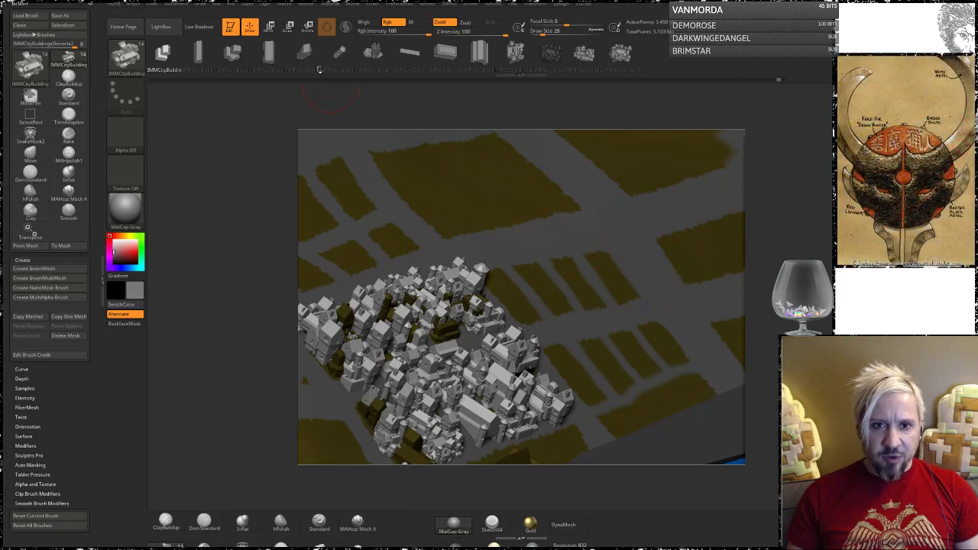
{"action": "left_click", "coordinate": [512, 52]}
{"action": "mouse_move", "coordinate": [578, 286]}
{"action": "left_mouse_down"}
{"action": "mouse_move", "coordinate": [592, 326]}
{"action": "mouse_move", "coordinate": [610, 339]}
{"action": "left_mouse_up"}
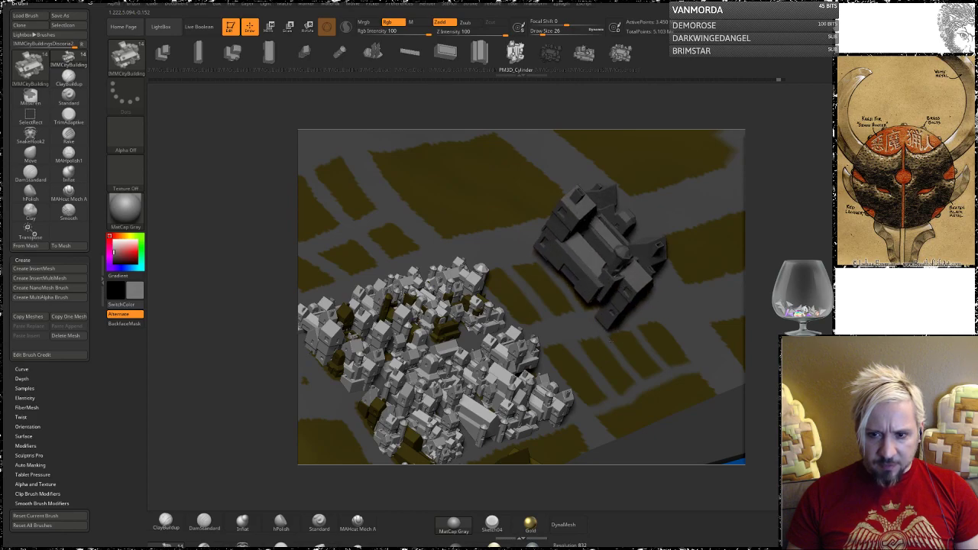
- Rotate the inserted building group upright and lower it onto the street plots
{"action": "key", "text": "e"}
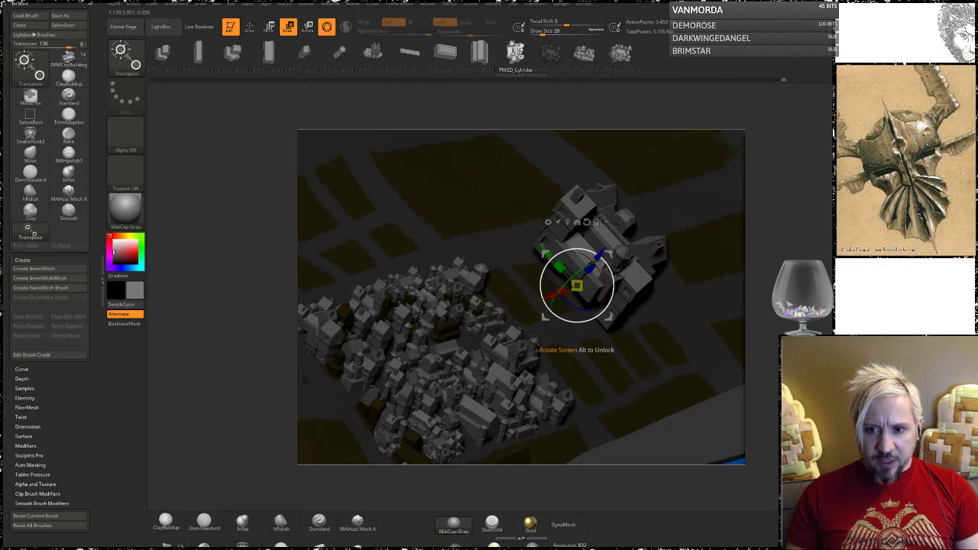
{"action": "key", "text": "w"}
{"action": "left_click_drag", "start_coordinate": [601, 273], "coordinate": [587, 258]}
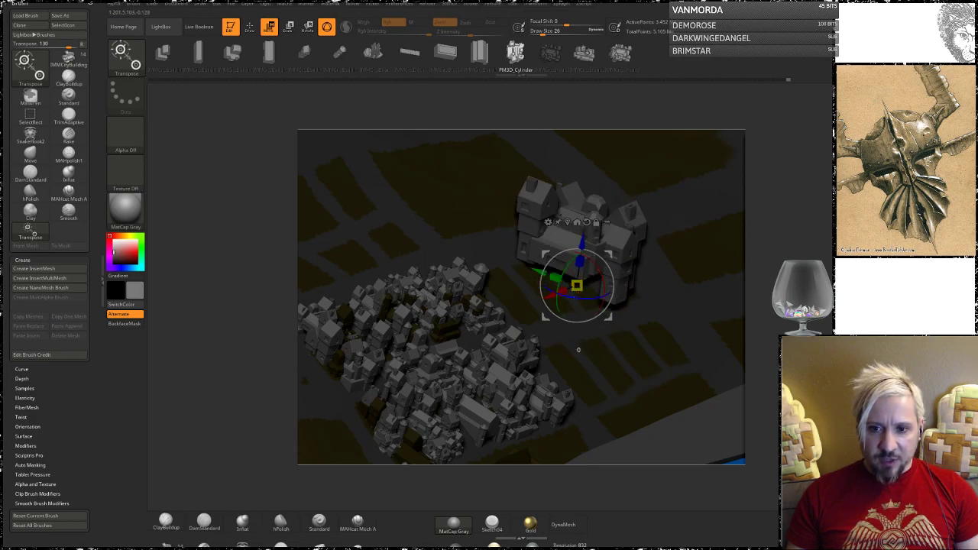
{"action": "left_click_drag", "start_coordinate": [581, 245], "coordinate": [577, 276]}
{"action": "right_click_drag", "start_coordinate": [577, 276], "coordinate": [675, 259]}
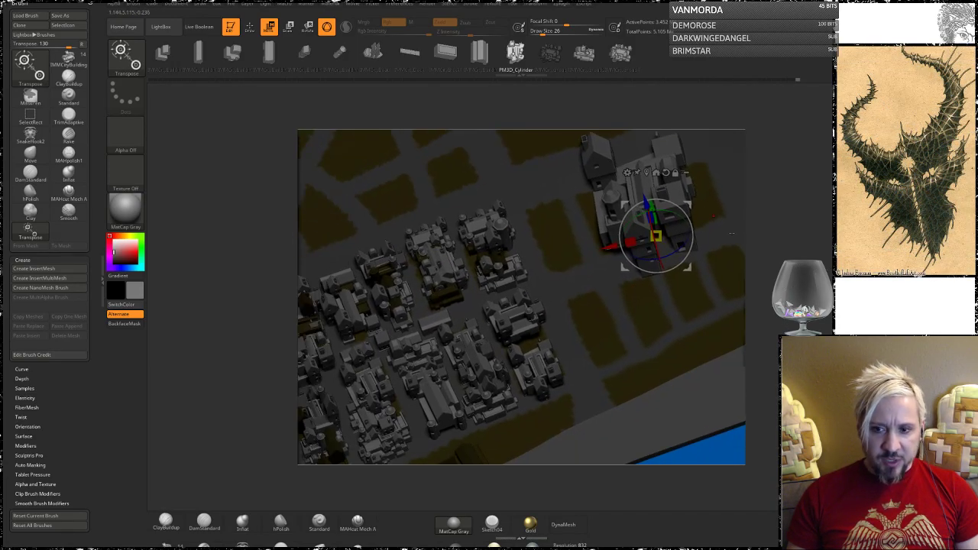
{"action": "right_click_drag", "start_coordinate": [714, 217], "coordinate": [713, 165], "text": "ctrl"}
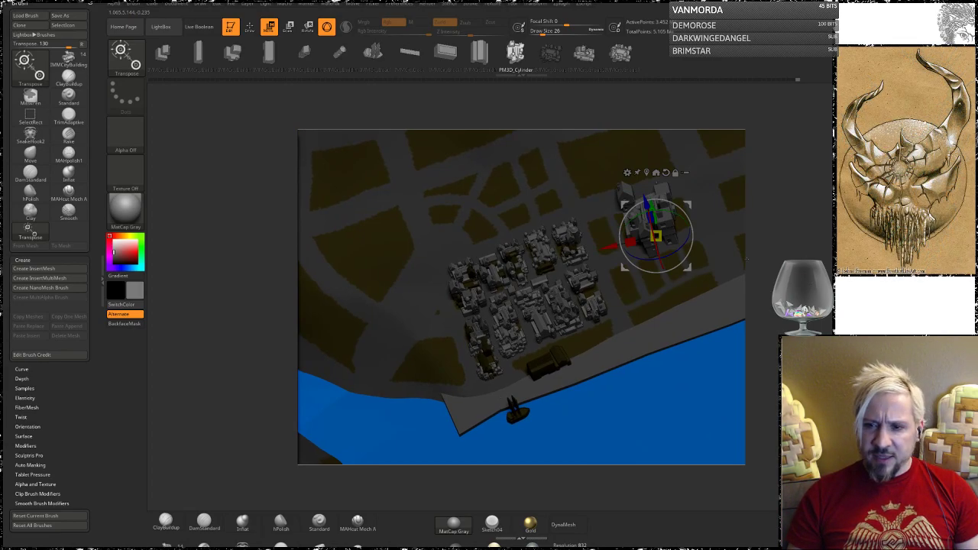
{"action": "left_click_drag", "start_coordinate": [757, 260], "coordinate": [765, 273]}
{"action": "left_click_drag", "start_coordinate": [790, 237], "coordinate": [799, 291], "text": "alt"}
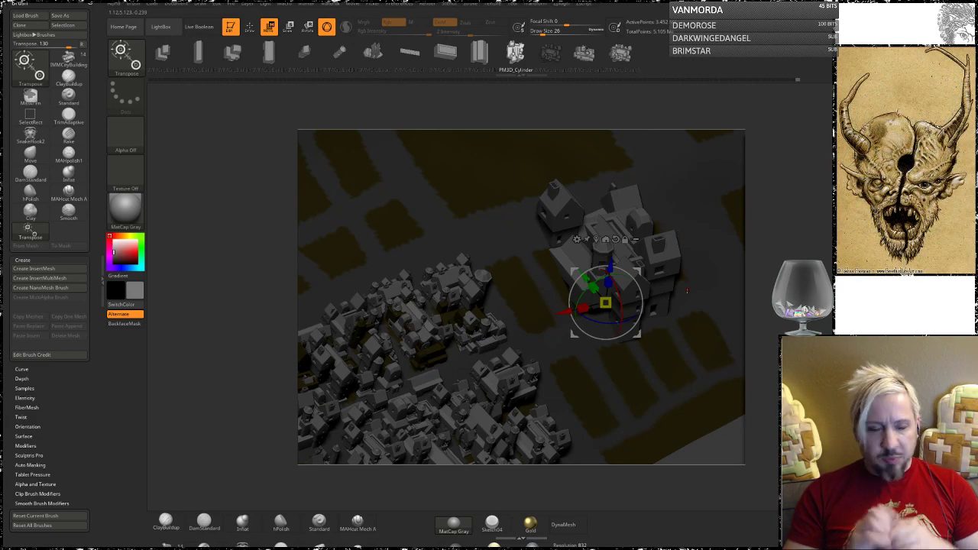
{"action": "left_click_drag", "start_coordinate": [789, 329], "coordinate": [786, 264], "text": "alt"}
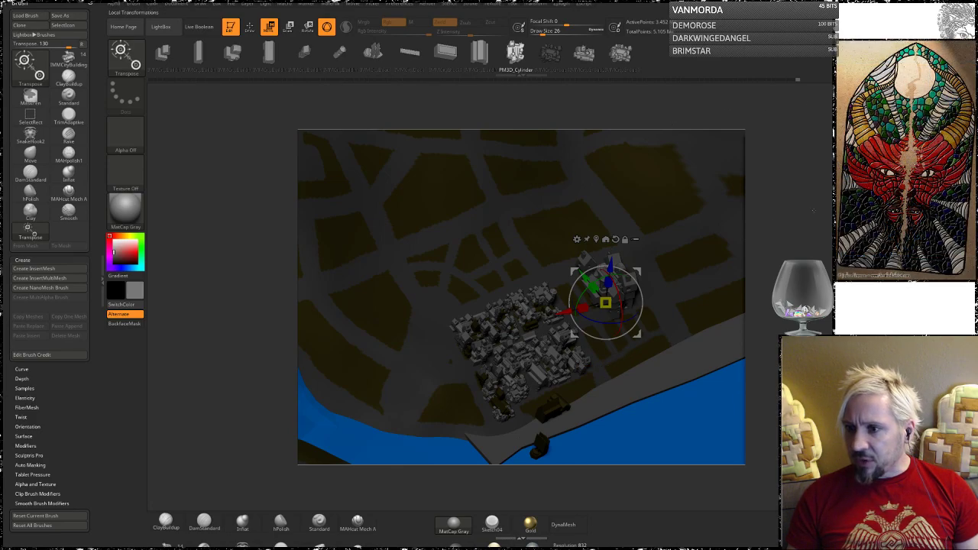
- Undo the transformations made to the inserted building group
{"action": "key", "text": "ctrl+z"}
{"action": "key", "text": "ctrl+z"}
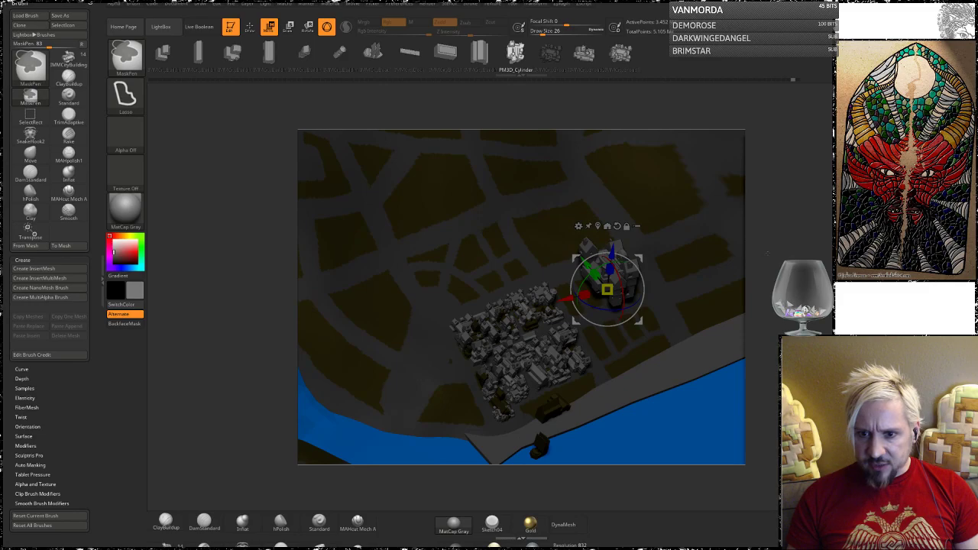
{"action": "key", "text": "ctrl+z"}
{"action": "key", "text": "ctrl+z"}
{"action": "key", "text": "ctrl+z"}
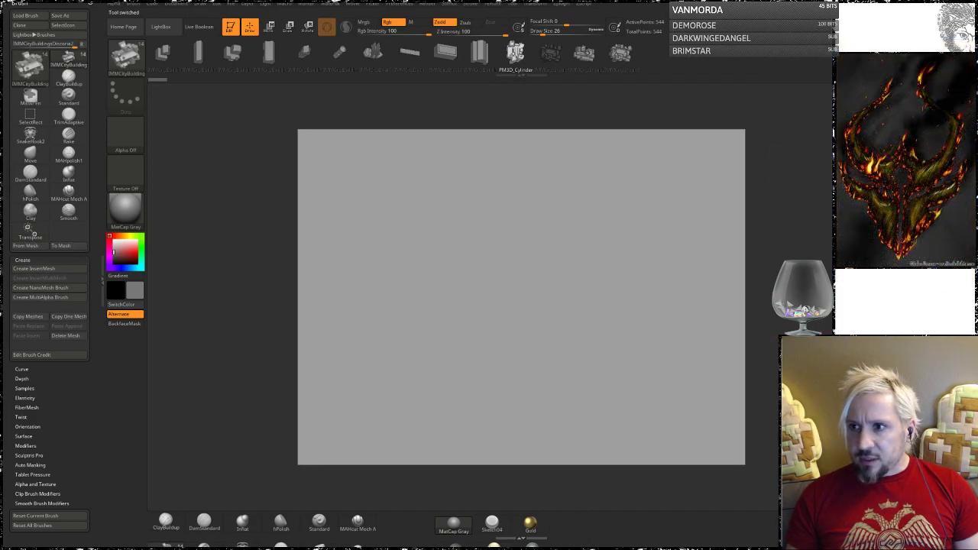
- Switch to a cylinder mesh and turn it into a DynaMesh
{"action": "left_click", "coordinate": [941, 54]}
{"action": "left_click_drag", "start_coordinate": [588, 336], "coordinate": [588, 338]}
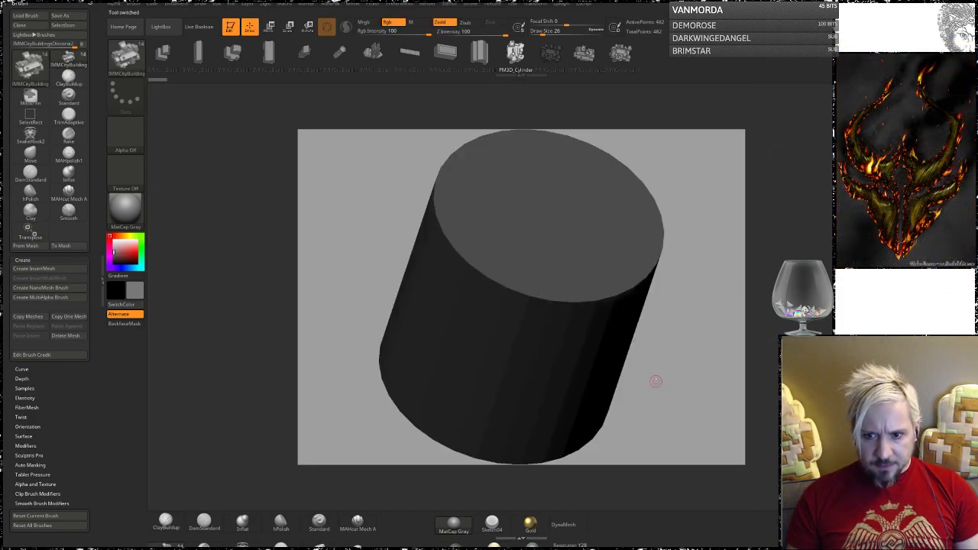
{"action": "left_click_drag", "start_coordinate": [656, 381], "coordinate": [666, 352]}
{"action": "left_click_drag", "start_coordinate": [665, 260], "coordinate": [689, 315], "text": "alt"}
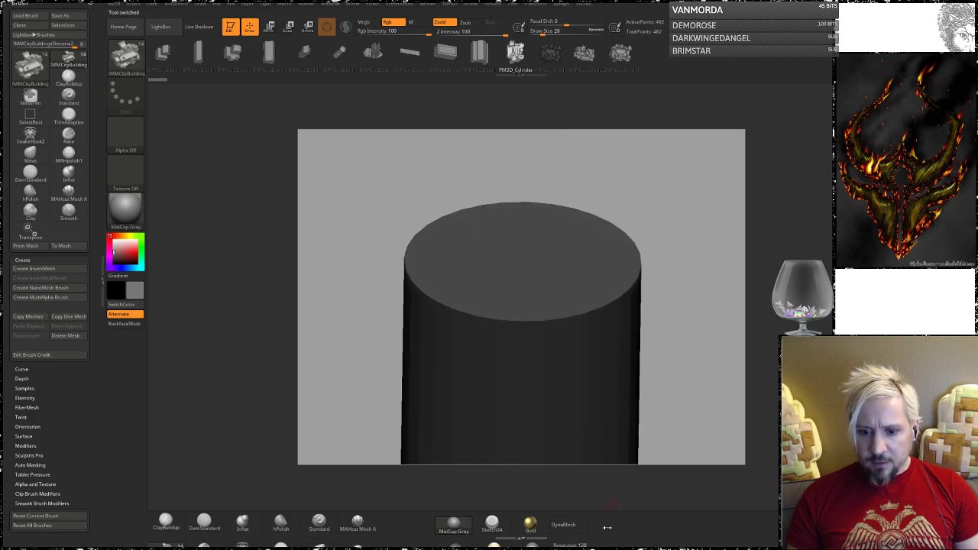
{"action": "left_click", "coordinate": [567, 524]}
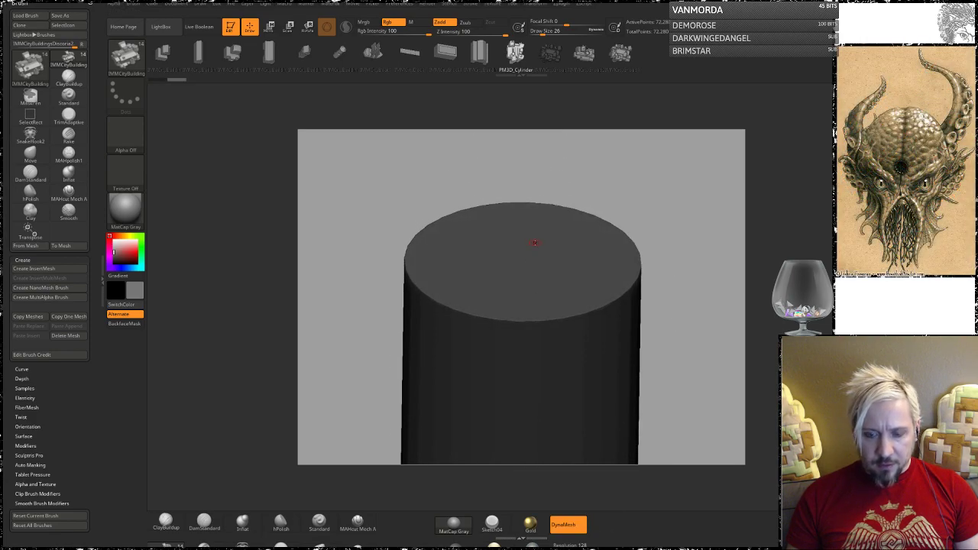
- Sculpt uneven raised forms on the cylinder's top face with the ClayBuildup brush at draw size 145, then undo the last stroke
{"action": "left_click", "coordinate": [165, 521]}
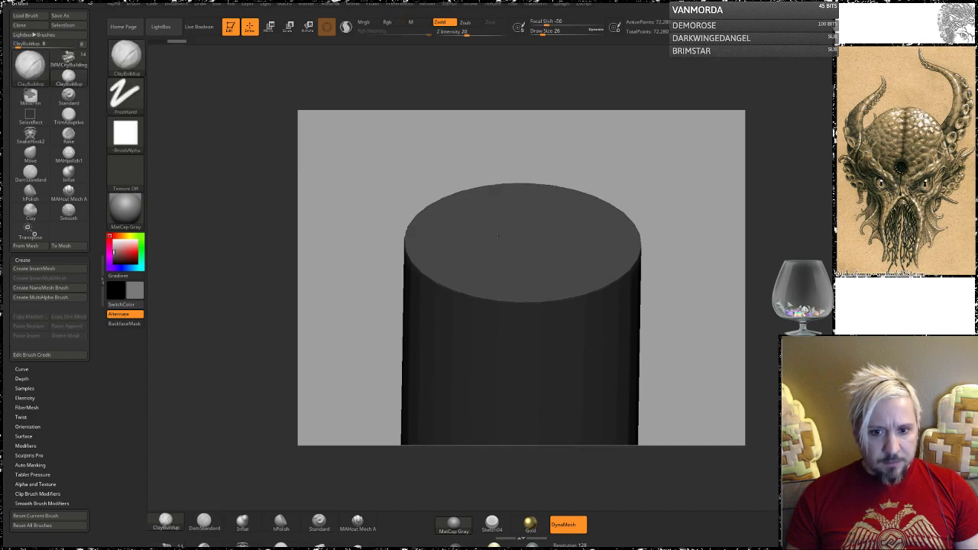
{"action": "key", "text": "space"}
{"action": "mouse_move", "coordinate": [524, 226]}
{"action": "left_mouse_down"}
{"action": "mouse_move", "coordinate": [588, 245]}
{"action": "mouse_move", "coordinate": [504, 188]}
{"action": "mouse_move", "coordinate": [518, 204]}
{"action": "mouse_move", "coordinate": [462, 229]}
{"action": "mouse_move", "coordinate": [489, 283]}
{"action": "mouse_move", "coordinate": [512, 235]}
{"action": "mouse_move", "coordinate": [486, 281]}
{"action": "left_mouse_up"}
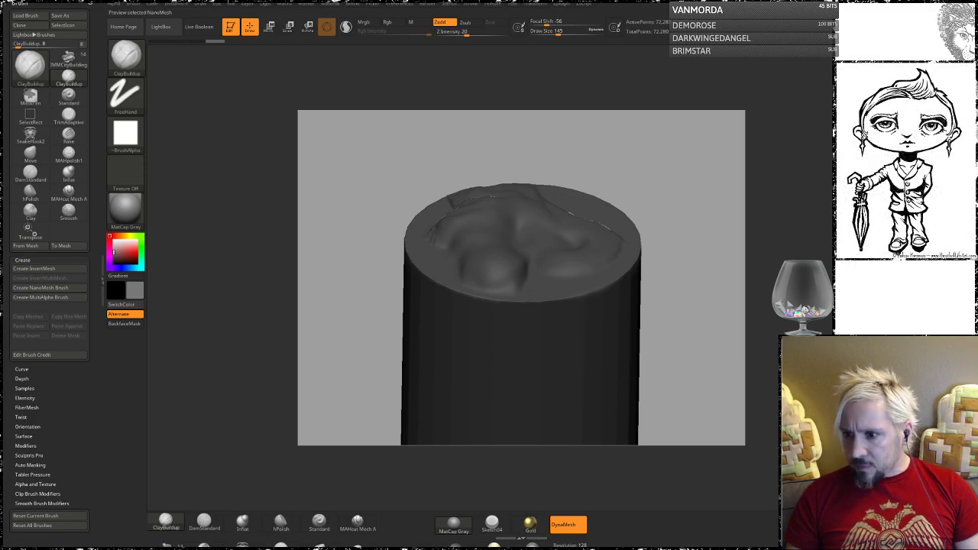
{"action": "left_click_drag", "start_coordinate": [691, 197], "coordinate": [680, 240]}
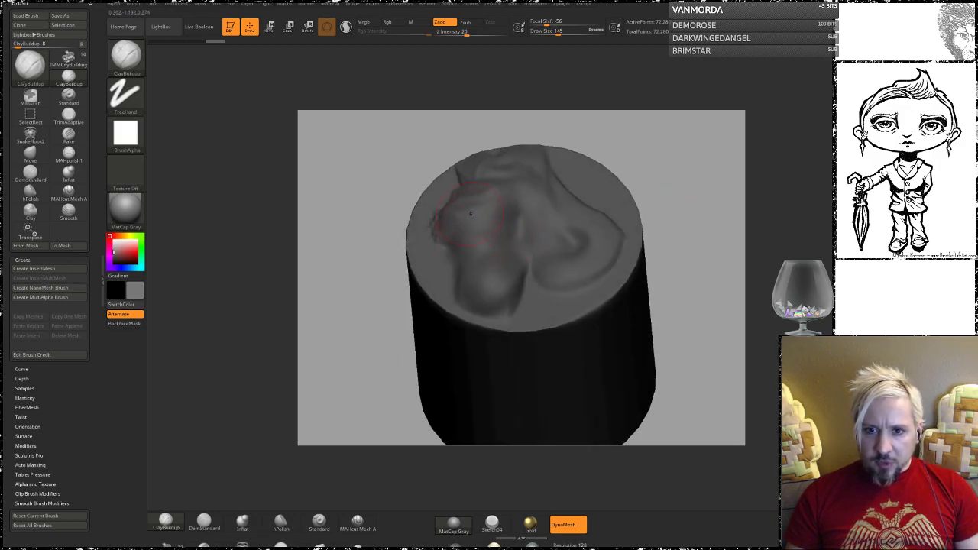
{"action": "left_click_drag", "start_coordinate": [473, 220], "coordinate": [523, 171]}
{"action": "key", "text": "ctrl+z"}
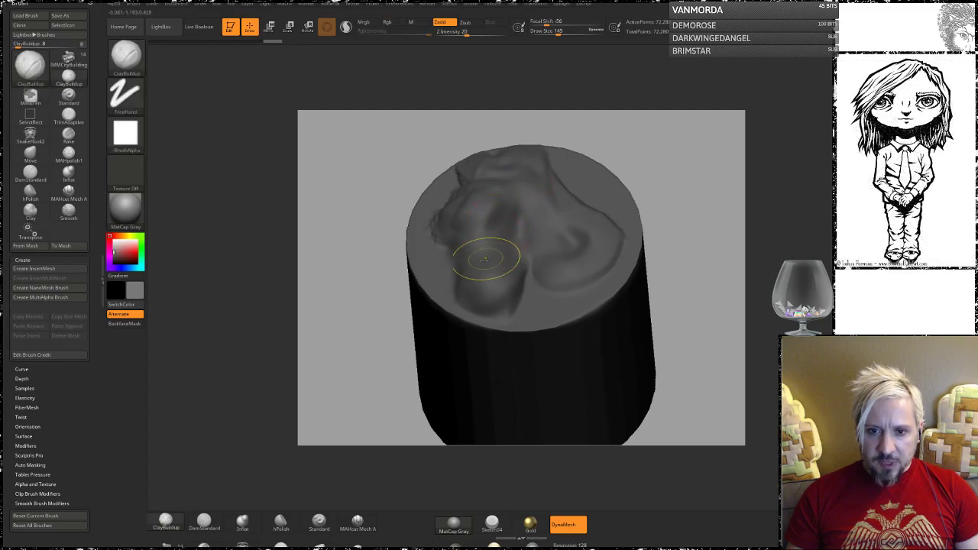
- Mask an irregular elongated patch in the middle of the cylinder's sculpted top
{"action": "mouse_move", "coordinate": [482, 250]}
{"action": "left_mouse_down", "text": "ctrl"}
{"action": "mouse_move", "coordinate": [472, 187]}
{"action": "mouse_move", "coordinate": [527, 176]}
{"action": "mouse_move", "coordinate": [541, 200]}
{"action": "mouse_move", "coordinate": [489, 287]}
{"action": "mouse_move", "coordinate": [474, 253]}
{"action": "left_mouse_up", "text": "ctrl"}
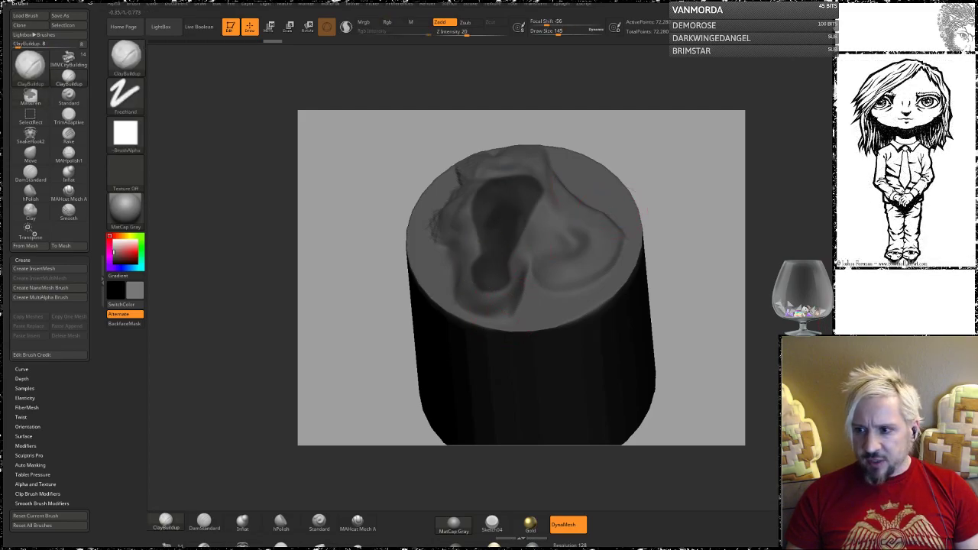
{"action": "key", "text": "ctrl"}
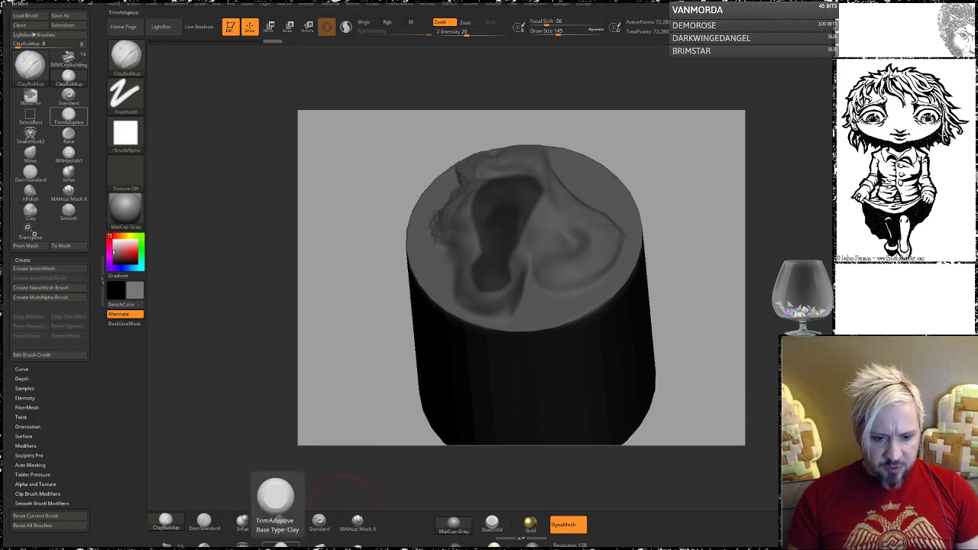
- Switch to the ZModeler brush, invert the mask on the cylinder and look through the available brushes
{"action": "left_click", "coordinate": [275, 500]}
{"action": "key", "text": "b"}
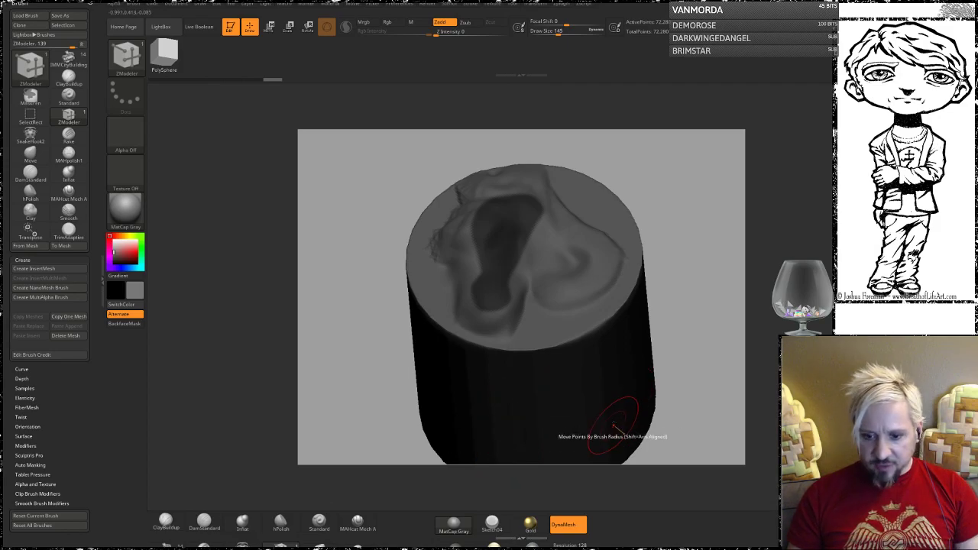
{"action": "left_click_drag", "start_coordinate": [735, 372], "coordinate": [720, 359]}
{"action": "left_click_drag", "start_coordinate": [286, 417], "coordinate": [281, 450], "text": "alt"}
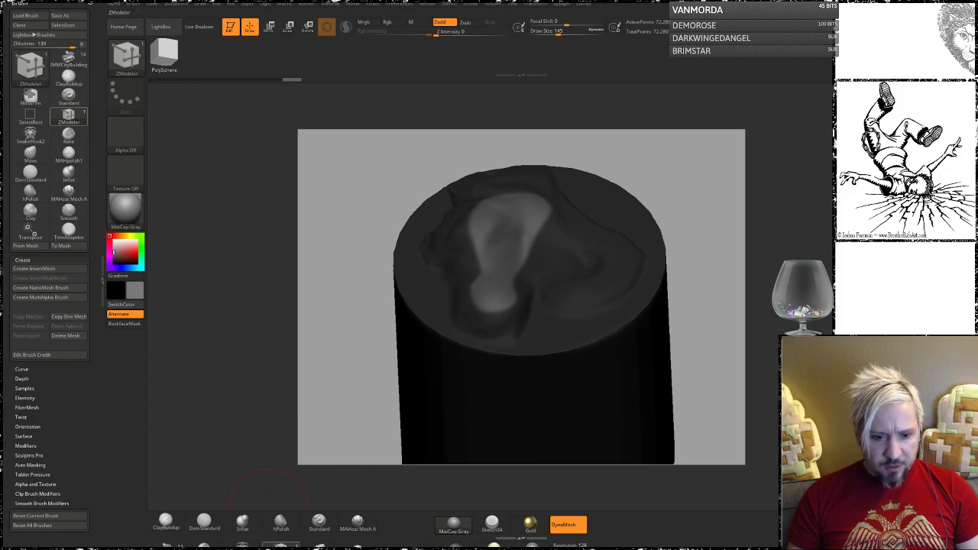
{"action": "key", "text": "b"}
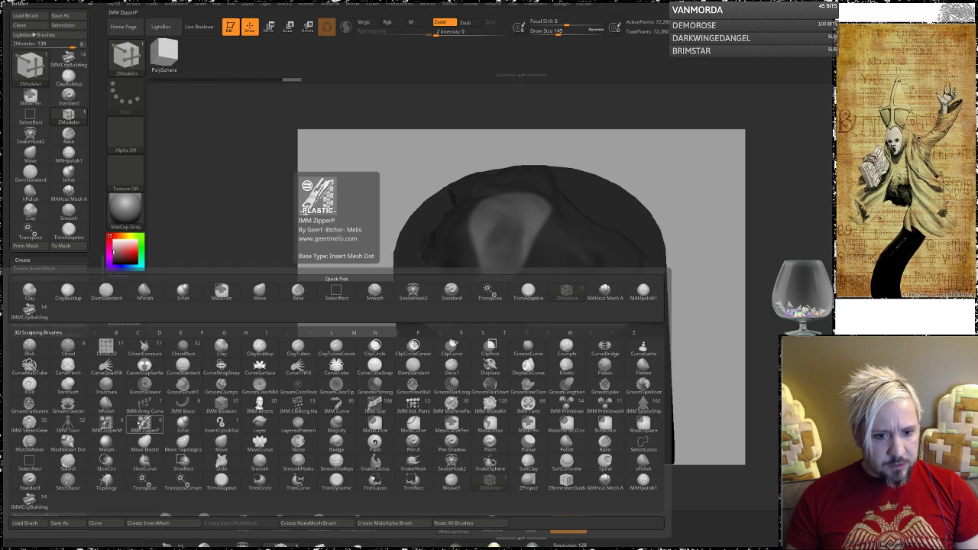
{"action": "left_click", "coordinate": [144, 425]}
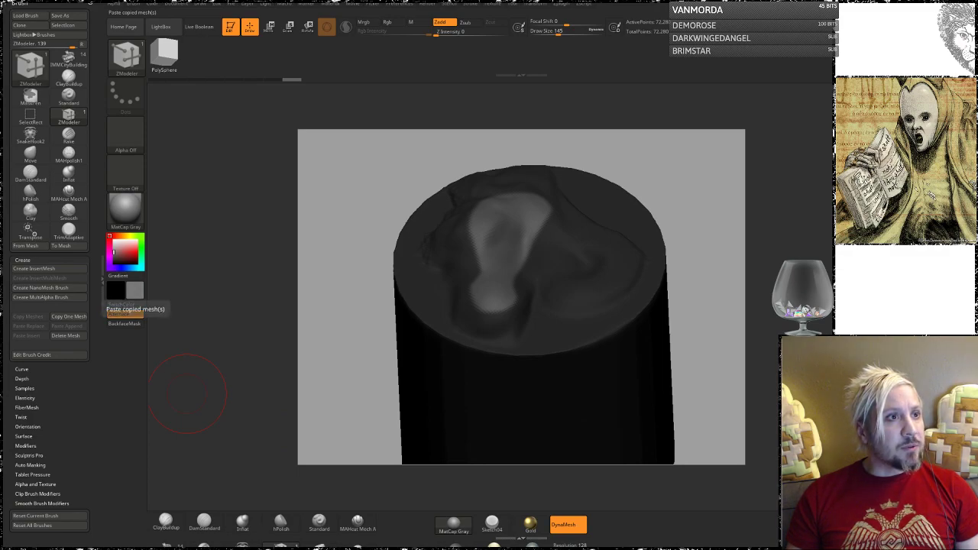
- Switch to the web browser and search for nanomesh
{"action": "left_click_drag", "start_coordinate": [0, 0], "coordinate": [606, 85]}
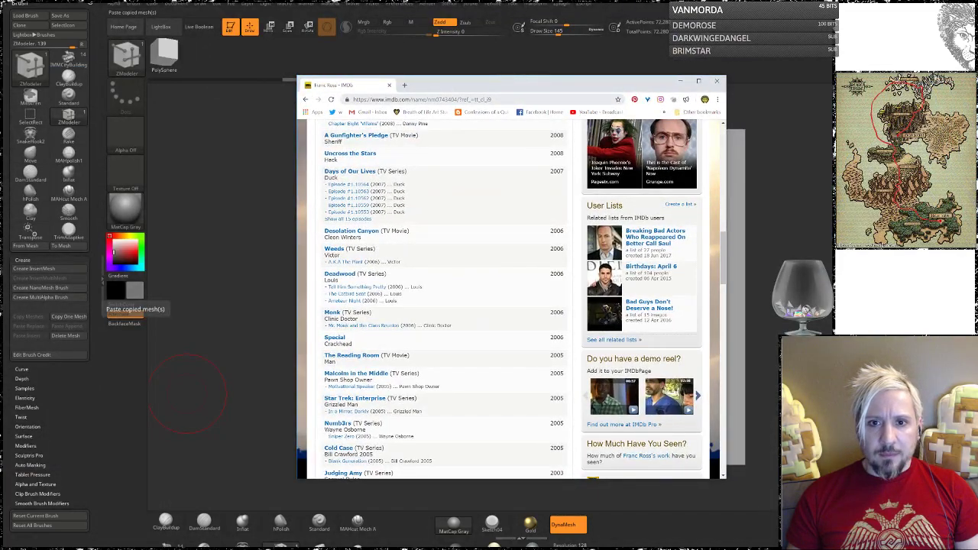
{"action": "key", "text": "ctrl+l"}
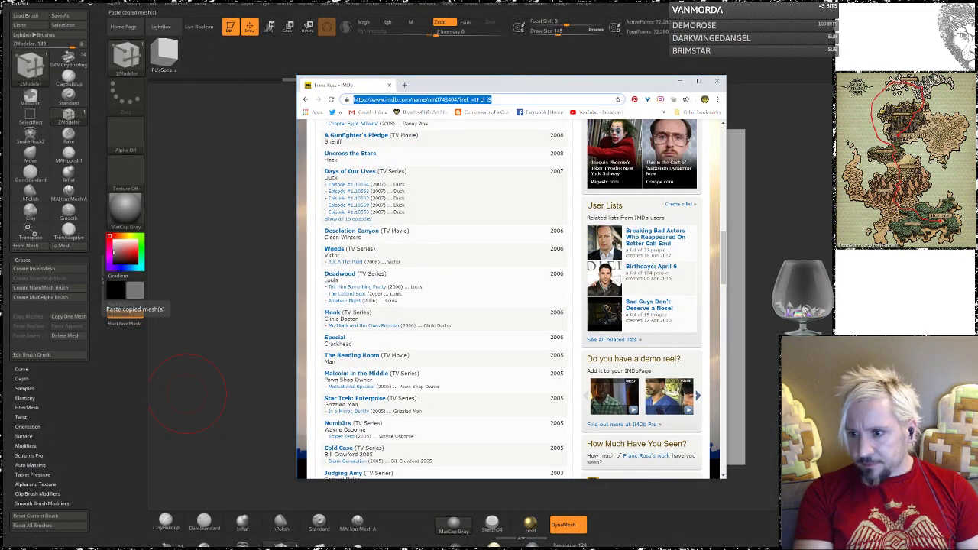
{"action": "type", "text": "nano"}
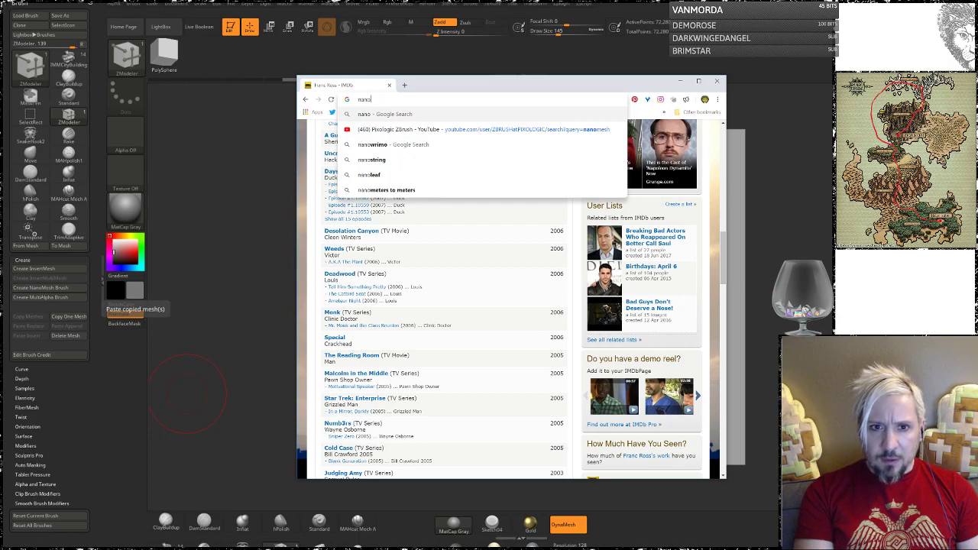
{"action": "type", "text": "mesh"}
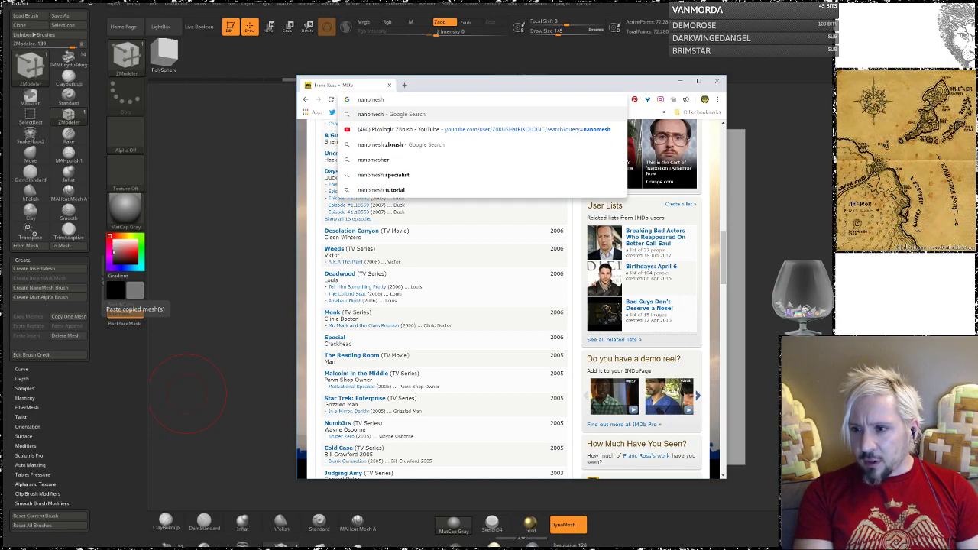
{"action": "key", "text": "Return"}
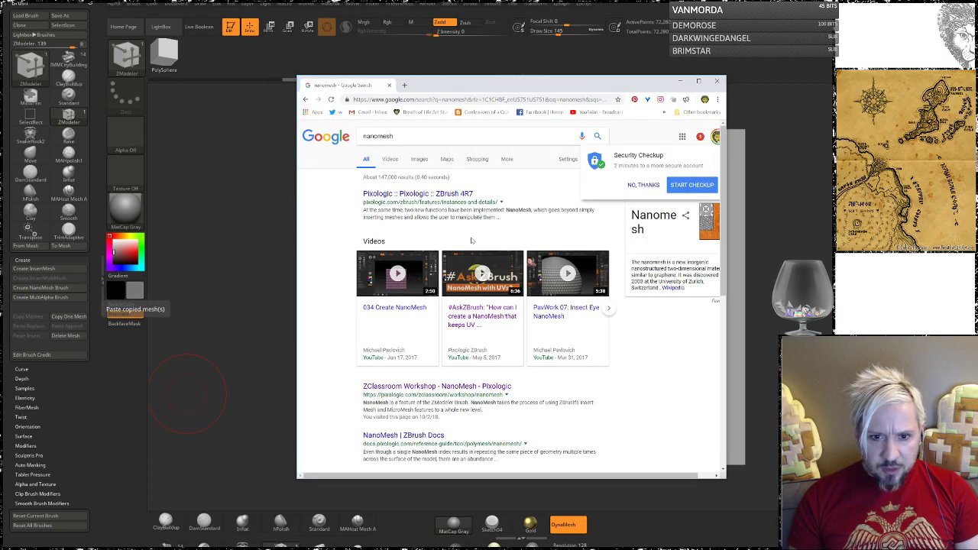
- Open the video "034 Create NanoMesh" and skim through it for how a NanoMesh is created
{"action": "left_click", "coordinate": [399, 307]}
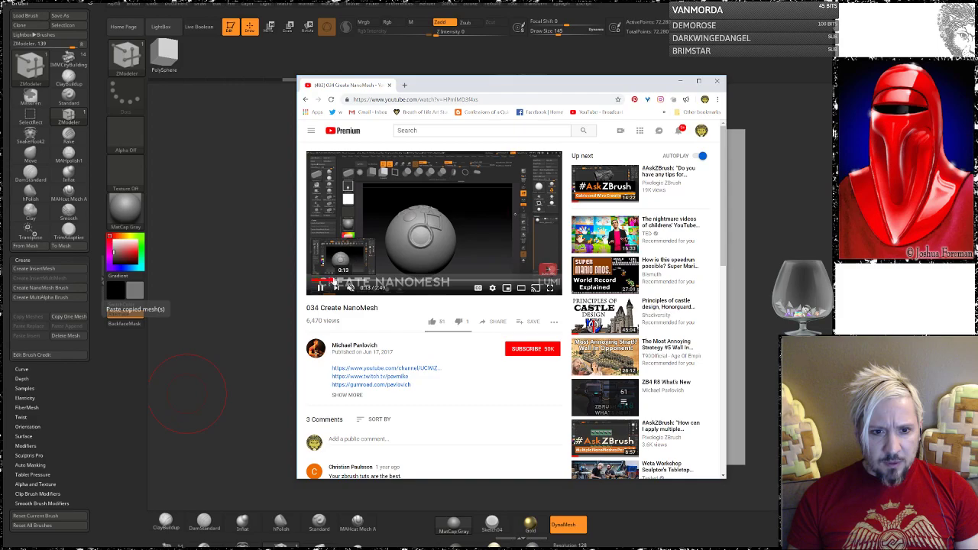
{"action": "left_click", "coordinate": [348, 281]}
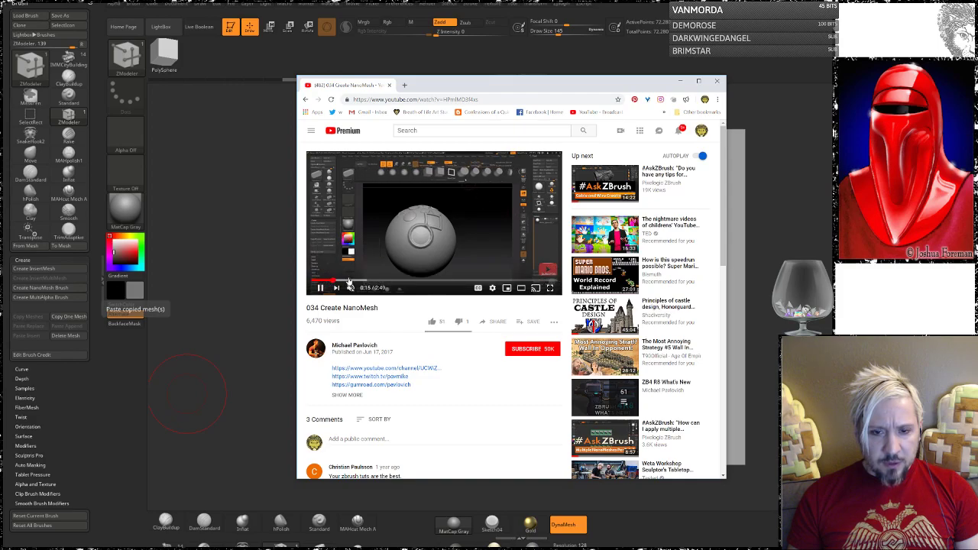
{"action": "left_click_drag", "start_coordinate": [353, 283], "coordinate": [391, 283]}
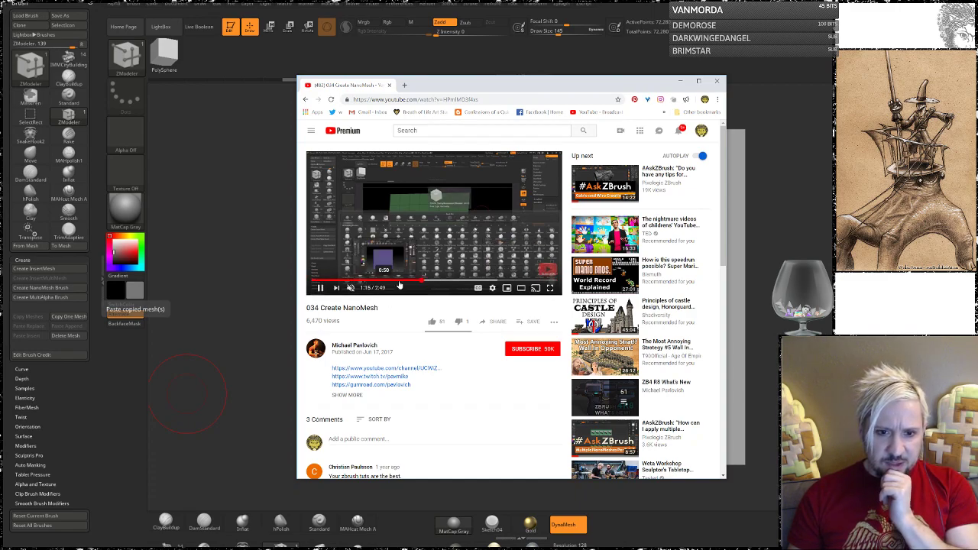
{"action": "left_click", "coordinate": [453, 281]}
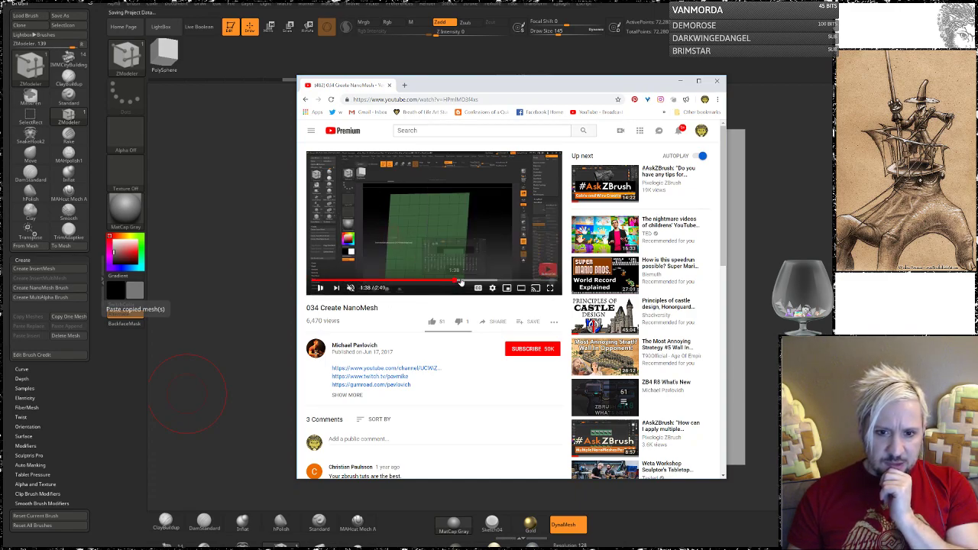
{"action": "left_click", "coordinate": [458, 280]}
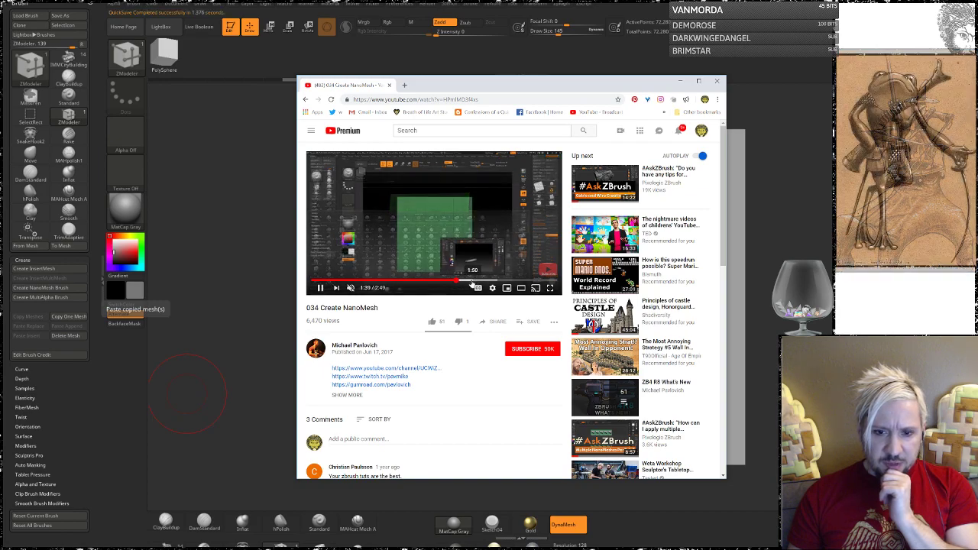
{"action": "left_click", "coordinate": [487, 281]}
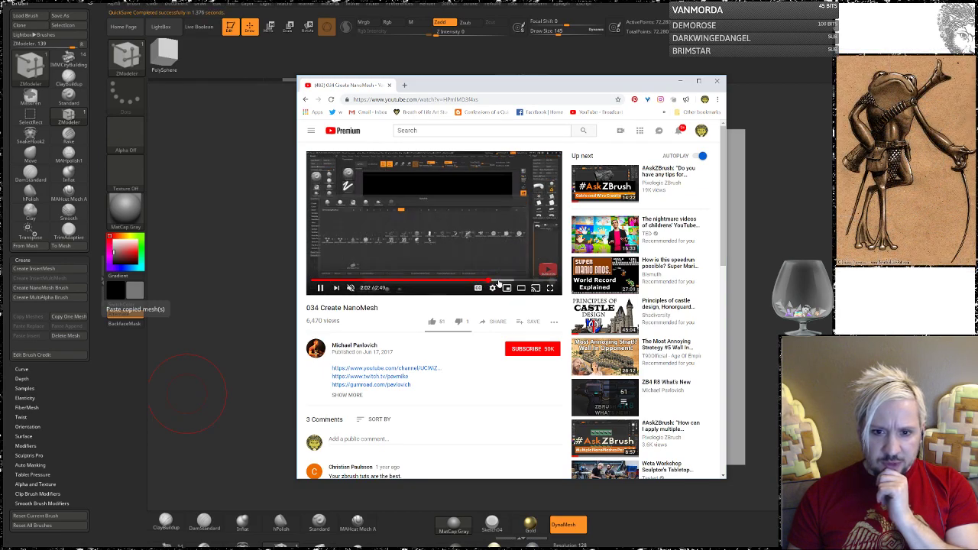
{"action": "left_click", "coordinate": [514, 281]}
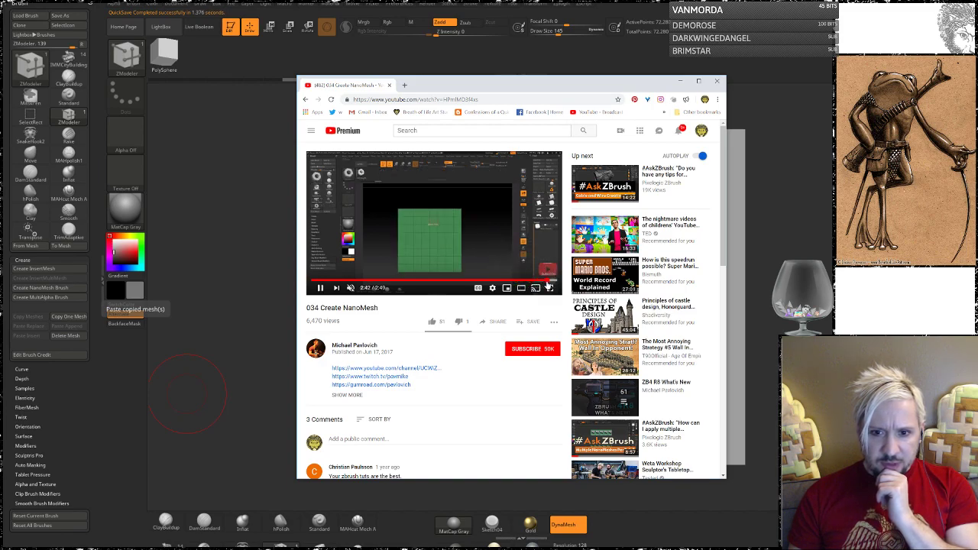
- Open the video "PavWork 07: Insect Eye NanoMesh" from the search results and skim through it for how NanoMeshes are placed
{"action": "left_click", "coordinate": [551, 281]}
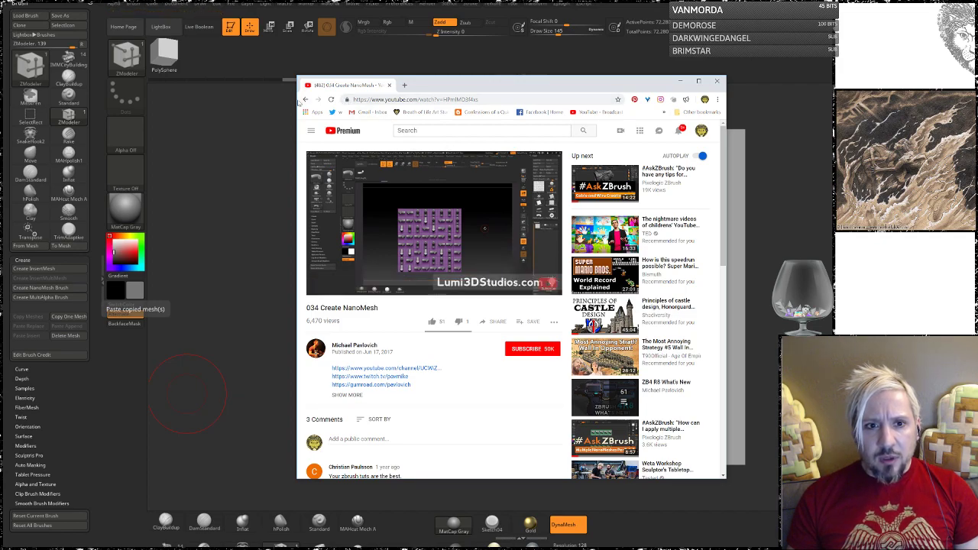
{"action": "left_click", "coordinate": [305, 99]}
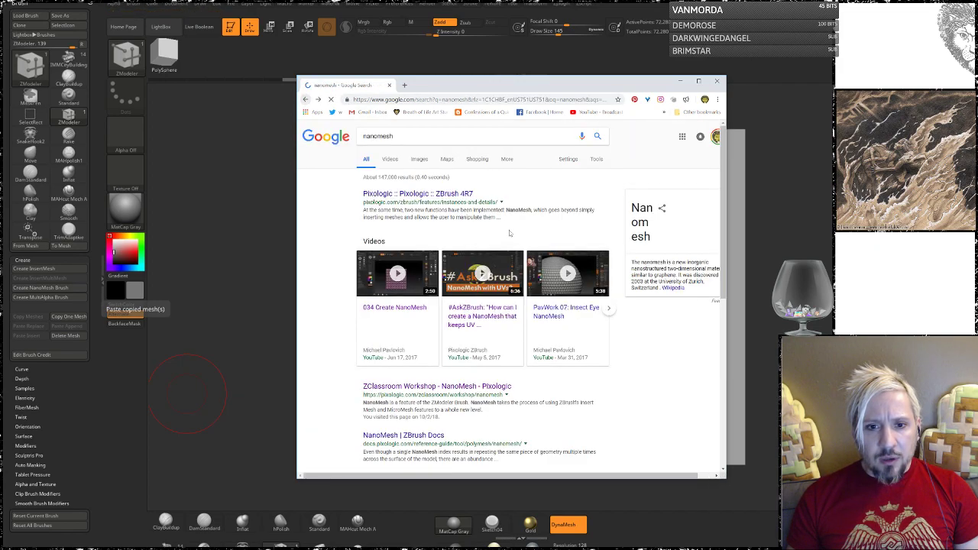
{"action": "left_click", "coordinate": [556, 288]}
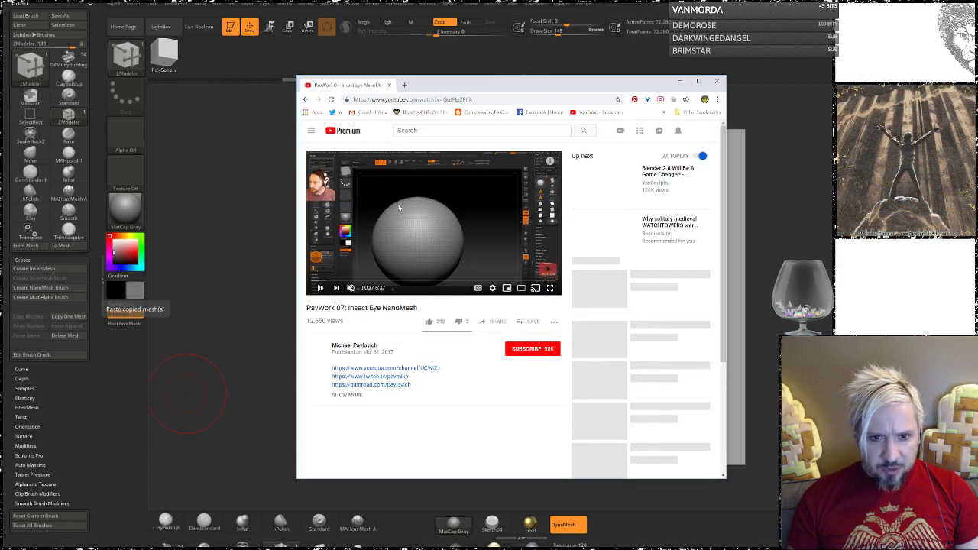
{"action": "left_click", "coordinate": [321, 281]}
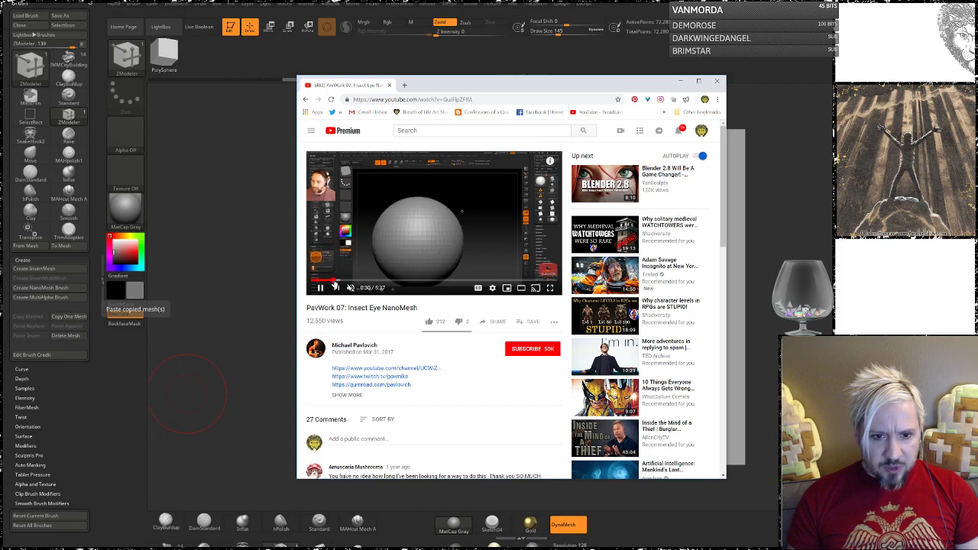
{"action": "left_click", "coordinate": [343, 282]}
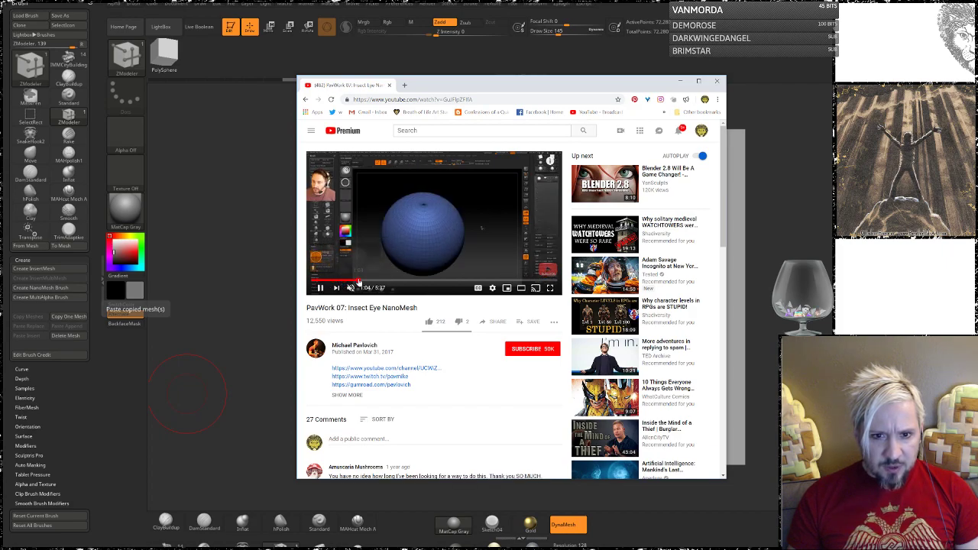
{"action": "left_click", "coordinate": [373, 282]}
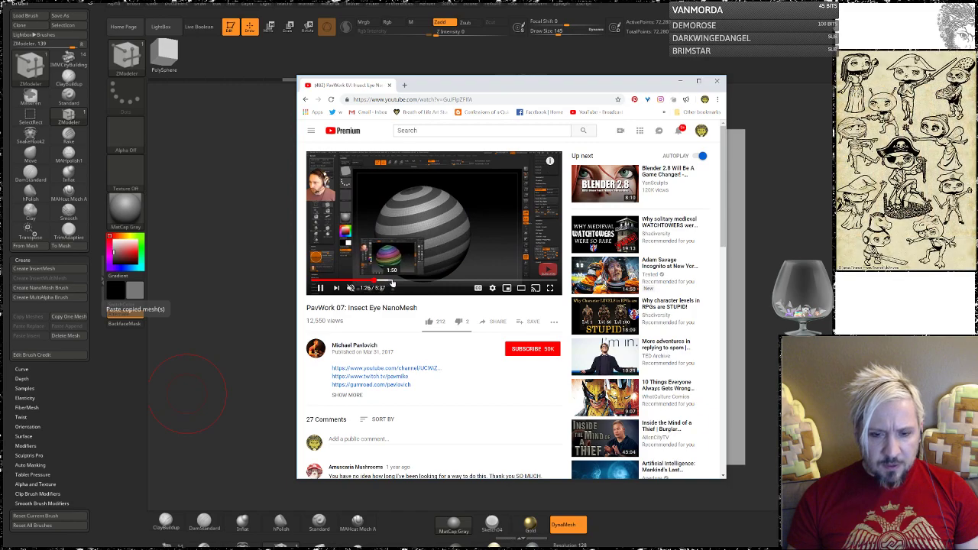
{"action": "left_click", "coordinate": [392, 282]}
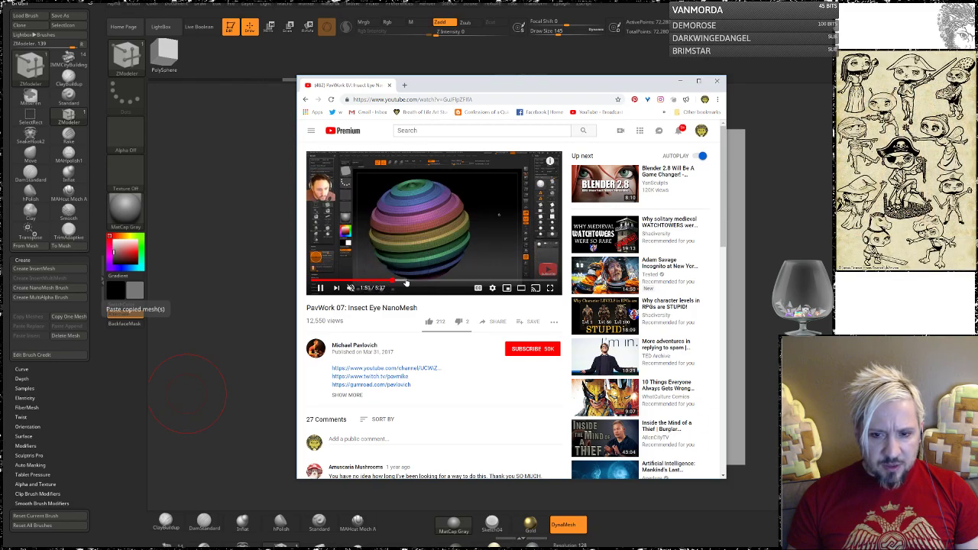
{"action": "left_click", "coordinate": [421, 282]}
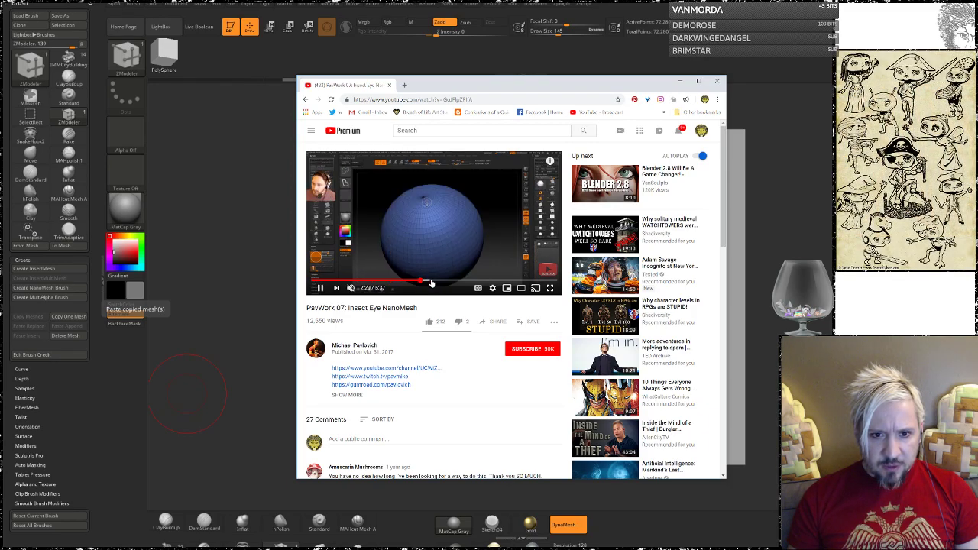
{"action": "left_click", "coordinate": [447, 282]}
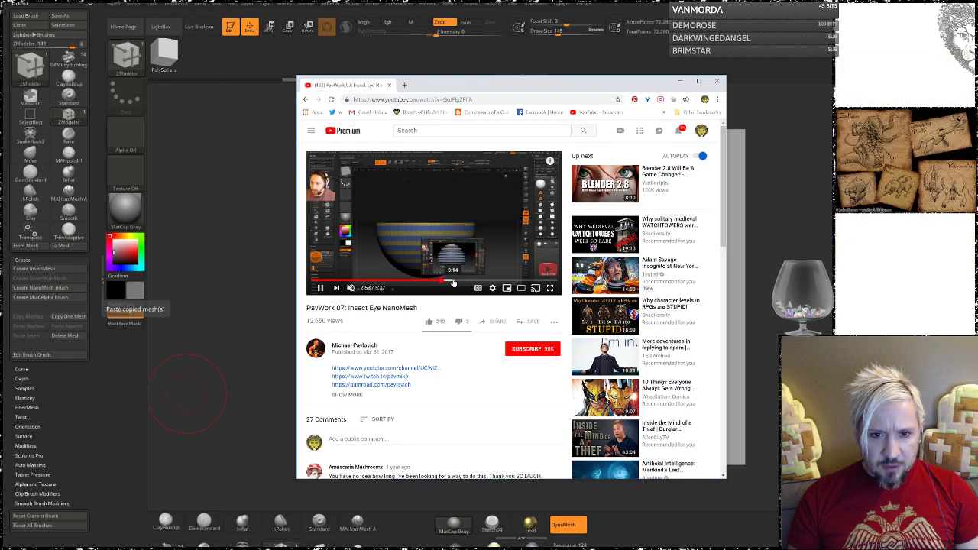
{"action": "left_click", "coordinate": [452, 282]}
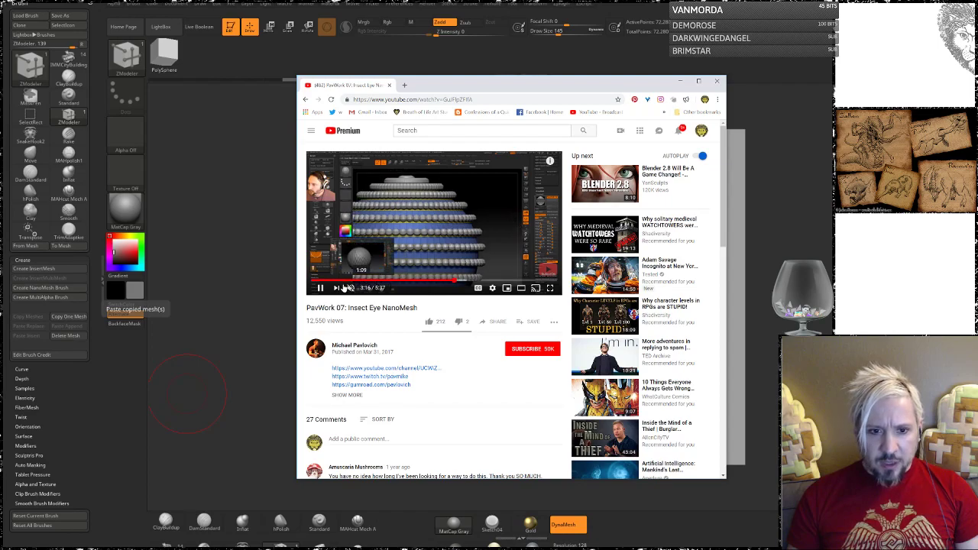
- Return to ZBrush, display the wireframe around the unmasked patch and set the ZModeler polygon action to Insert NanoMesh
{"action": "left_click", "coordinate": [680, 81]}
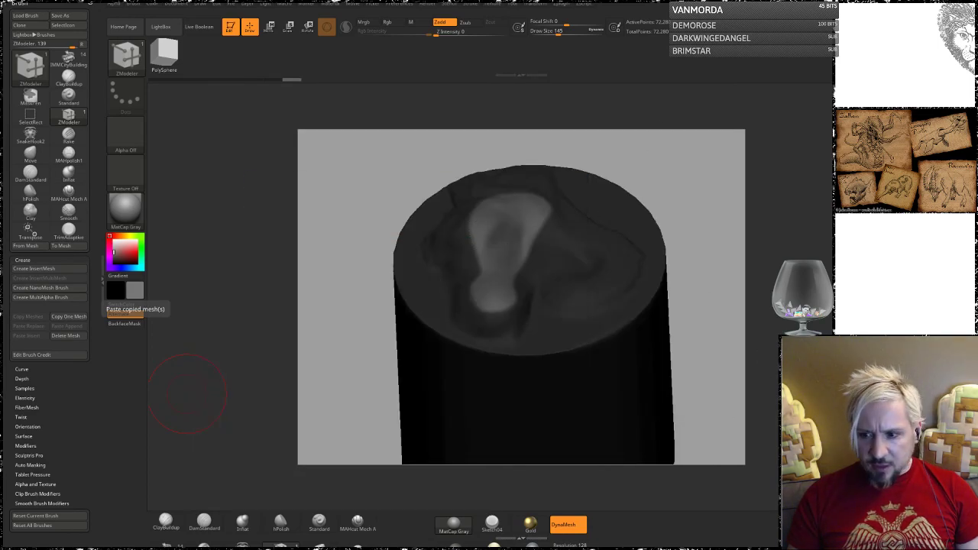
{"action": "key", "text": "shift+f"}
{"action": "left_click_drag", "start_coordinate": [702, 234], "coordinate": [738, 334], "text": "alt"}
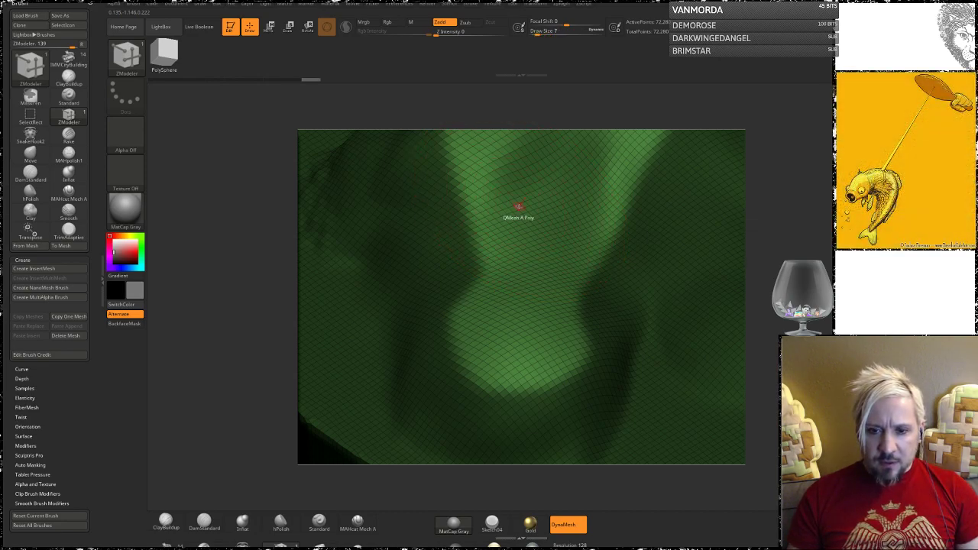
{"action": "key", "text": "space"}
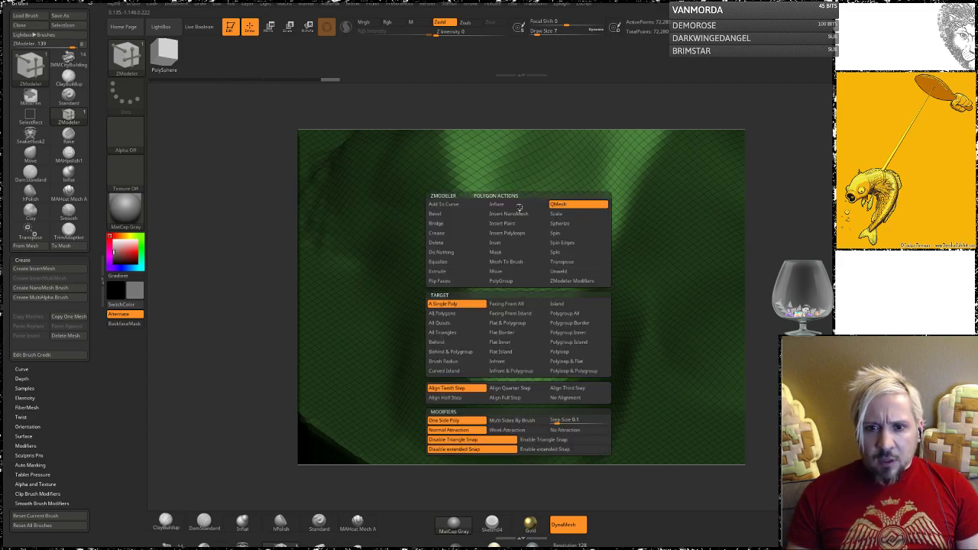
{"action": "left_click", "coordinate": [517, 214]}
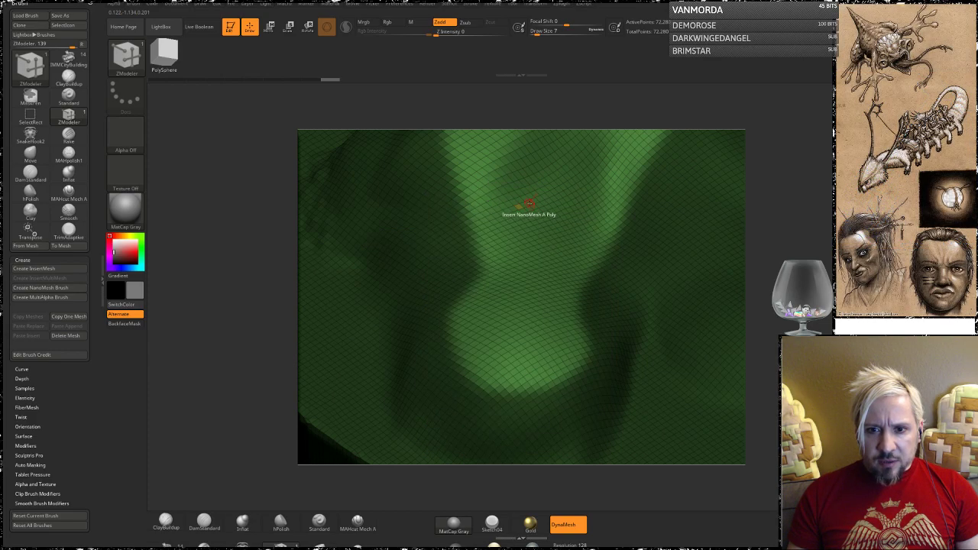
- Try inserting a cube NanoMesh on a single polygon of the unmasked patch, and undo it
{"action": "left_click", "coordinate": [528, 202]}
{"action": "left_click_drag", "start_coordinate": [520, 205], "coordinate": [558, 218]}
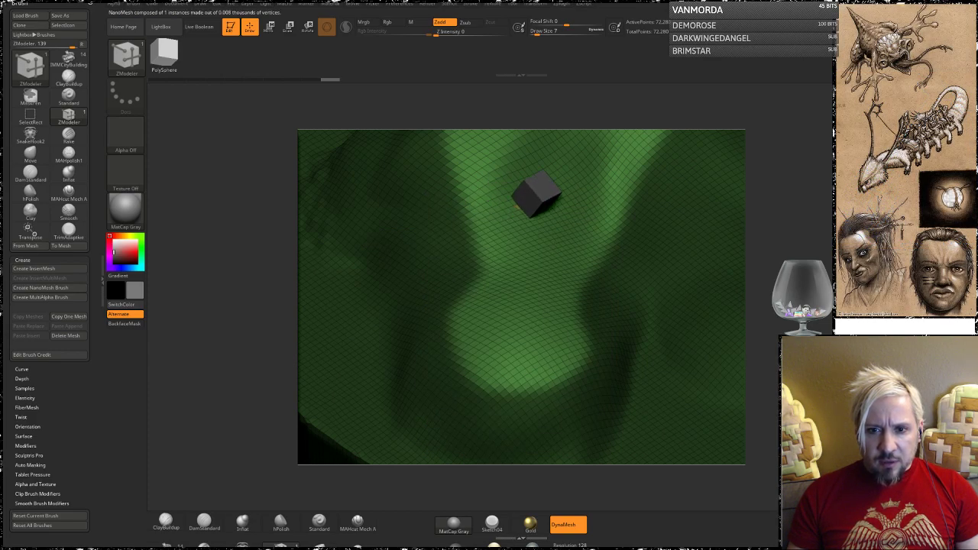
{"action": "key", "text": "ctrl+z"}
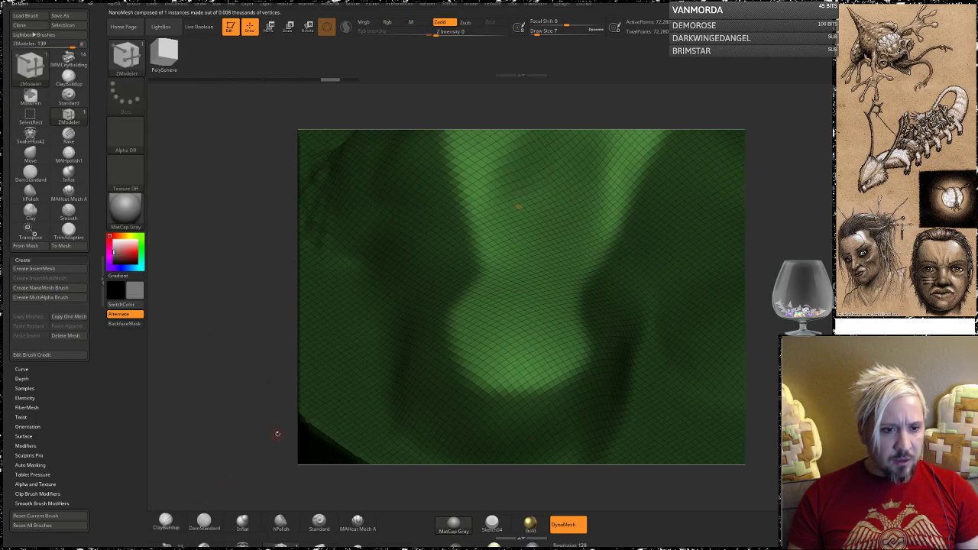
- Switch to the IMMCityBuilding brush and try to insert its selected mesh onto the unmasked patch, undoing the insertion
{"action": "left_click", "coordinate": [169, 545]}
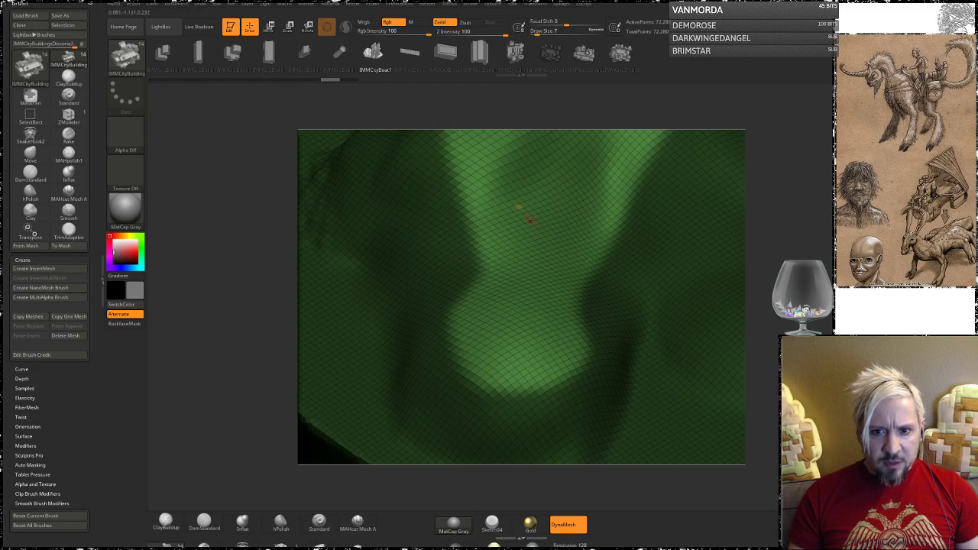
{"action": "left_click_drag", "start_coordinate": [529, 221], "coordinate": [535, 213]}
{"action": "key", "text": "ctrl+z"}
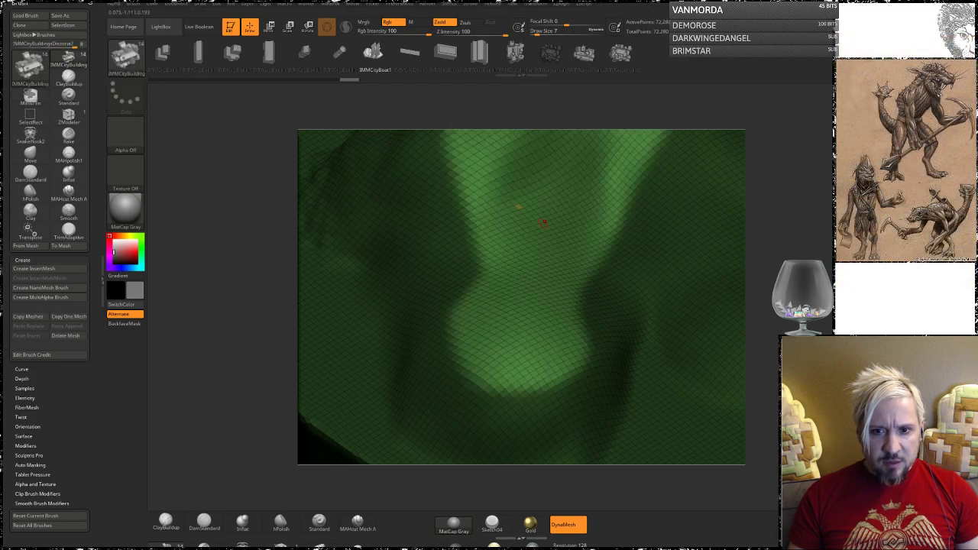
{"action": "right_click_drag", "start_coordinate": [518, 207], "coordinate": [506, 269]}
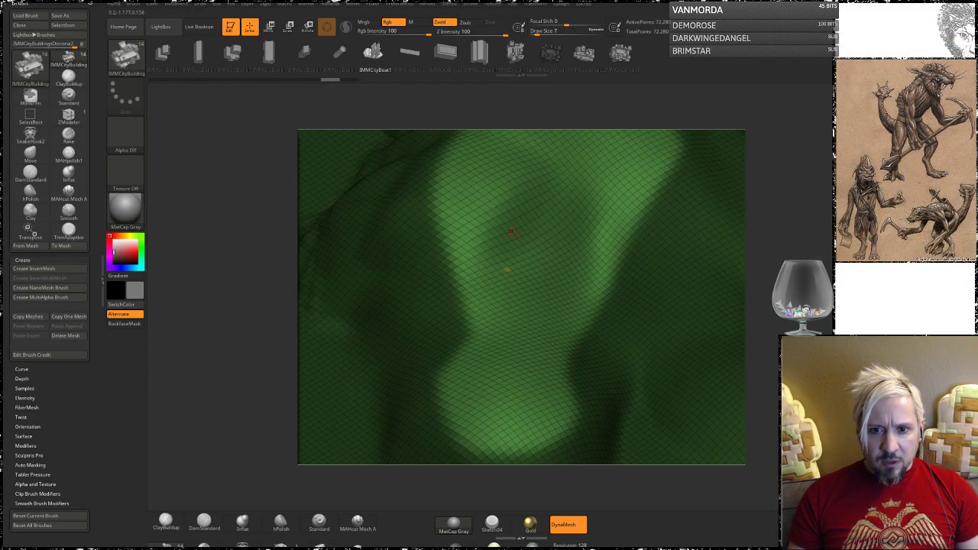
{"action": "key", "text": "space"}
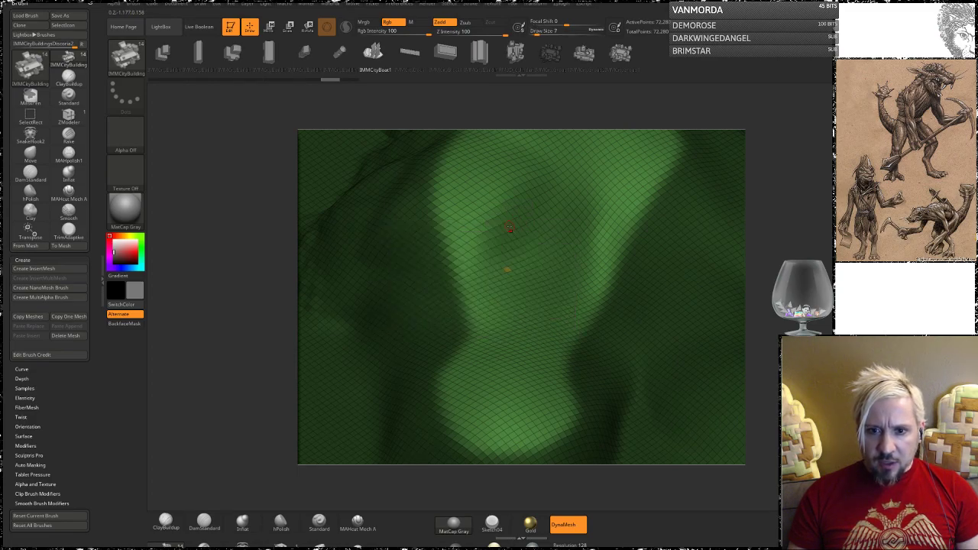
{"action": "key", "text": "space"}
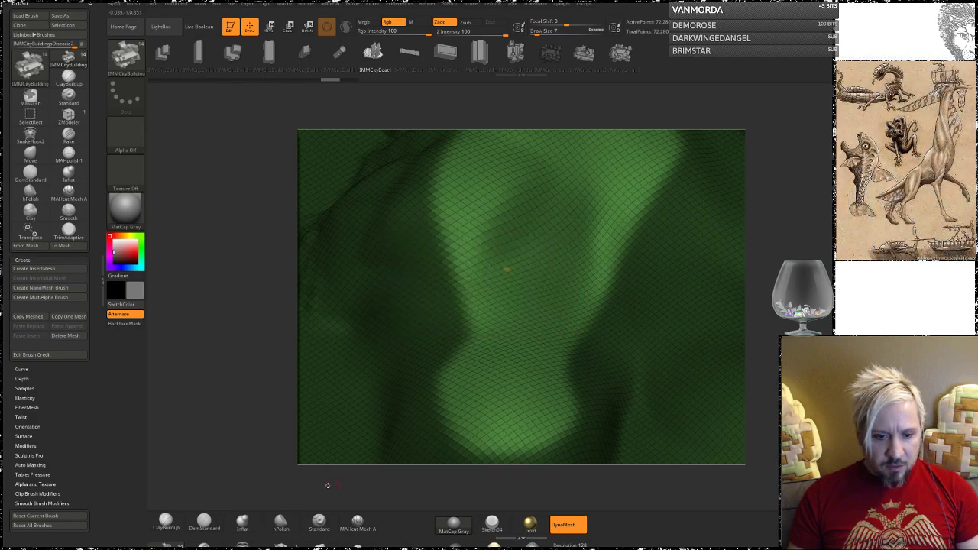
- Switch back to the ZModeler brush and set the target of Insert NanoMesh to All Polygons
{"action": "left_click", "coordinate": [69, 115]}
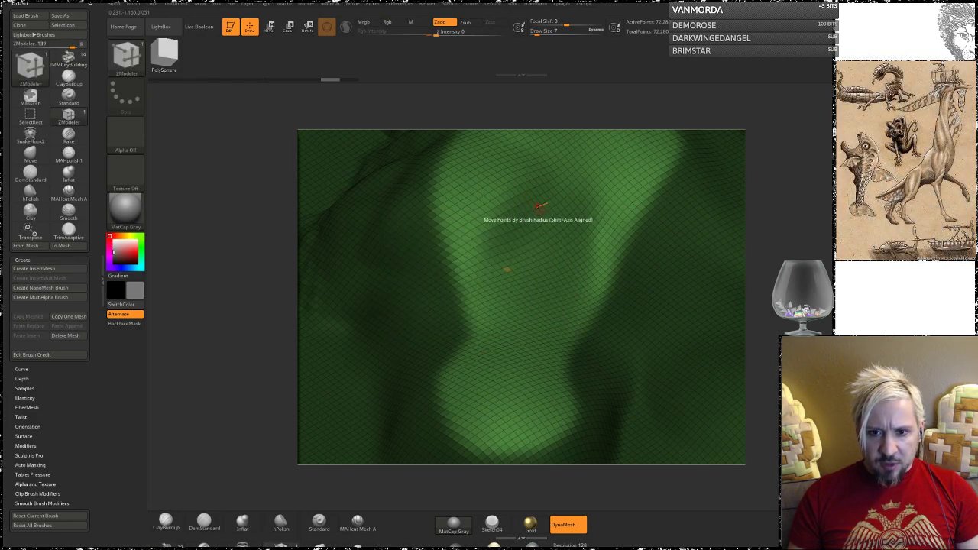
{"action": "key", "text": "space"}
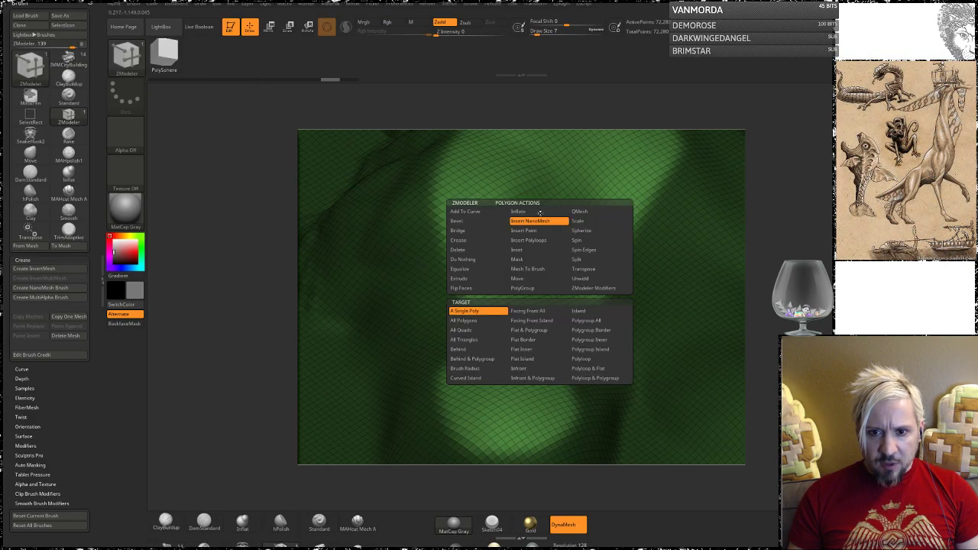
{"action": "left_click", "coordinate": [475, 321]}
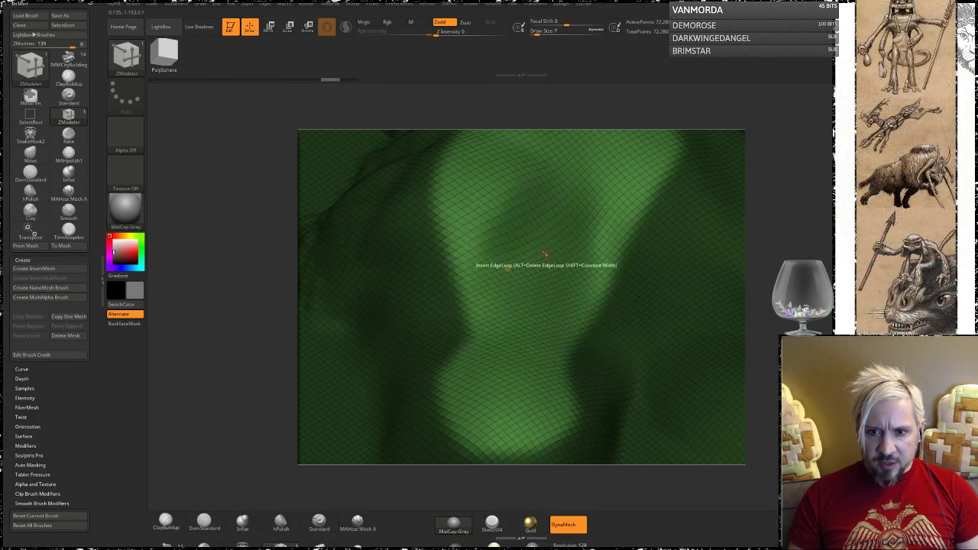
- Try filling all polygons of the unmasked patch with cube NanoMeshes, and undo the fill
{"action": "left_click", "coordinate": [561, 206]}
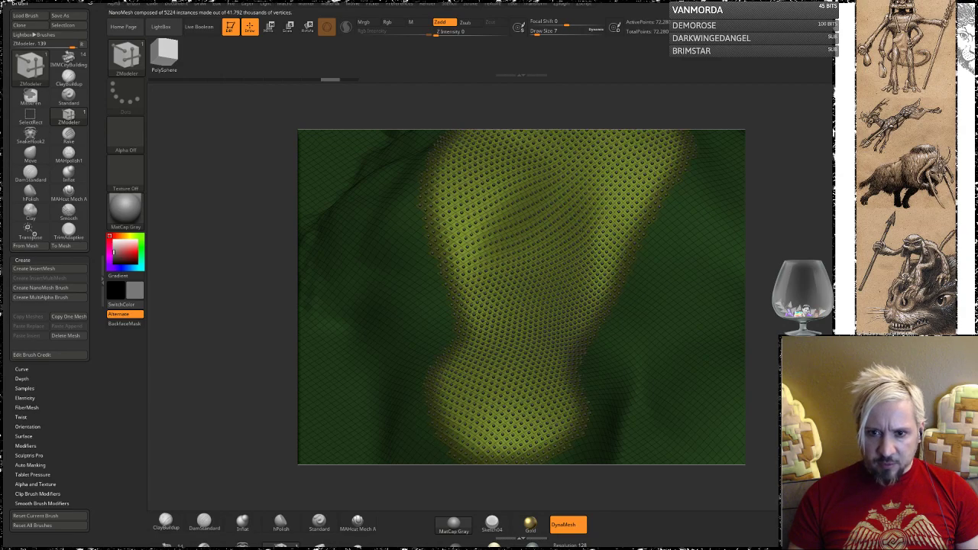
{"action": "mouse_move", "coordinate": [668, 320]}
{"action": "left_mouse_down"}
{"action": "mouse_move", "coordinate": [678, 319]}
{"action": "mouse_move", "coordinate": [642, 319]}
{"action": "left_mouse_up"}
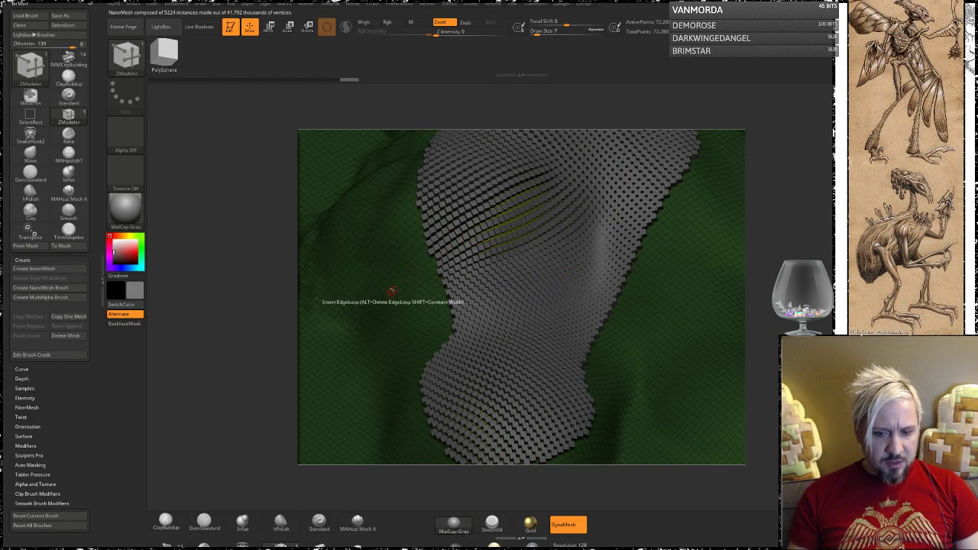
{"action": "key", "text": "ctrl+z"}
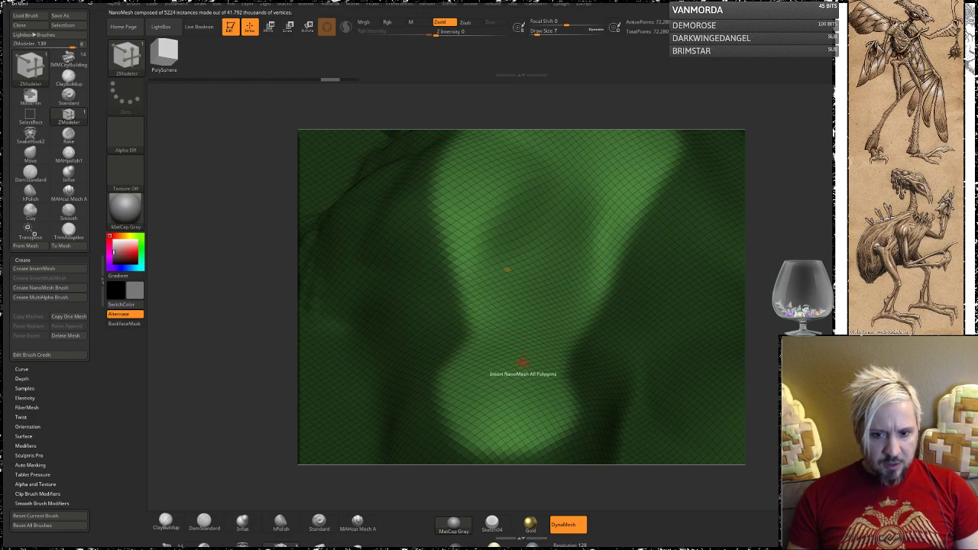
- Choose the first building of the IMMCityBuilding brush, try to insert it onto the unmasked patch and undo it
{"action": "left_click", "coordinate": [164, 545]}
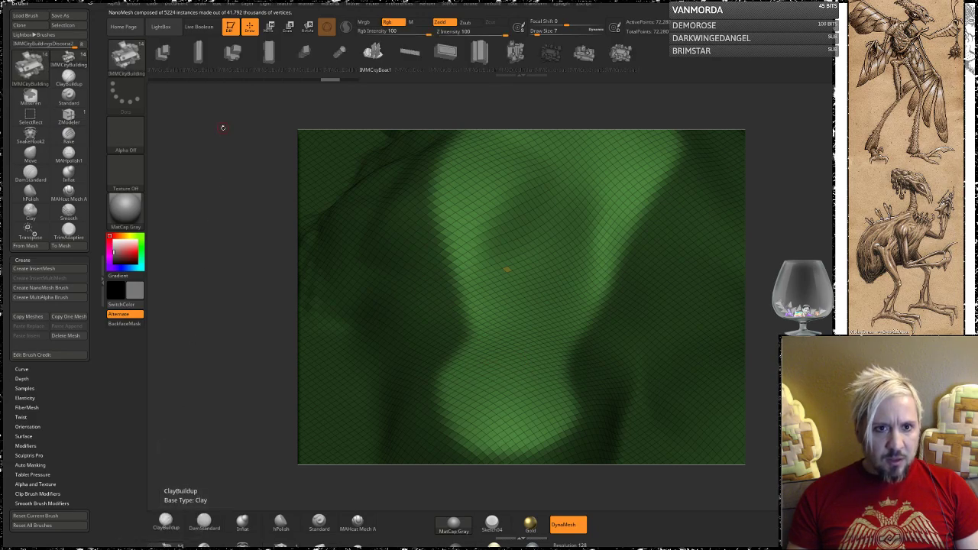
{"action": "left_click", "coordinate": [165, 54]}
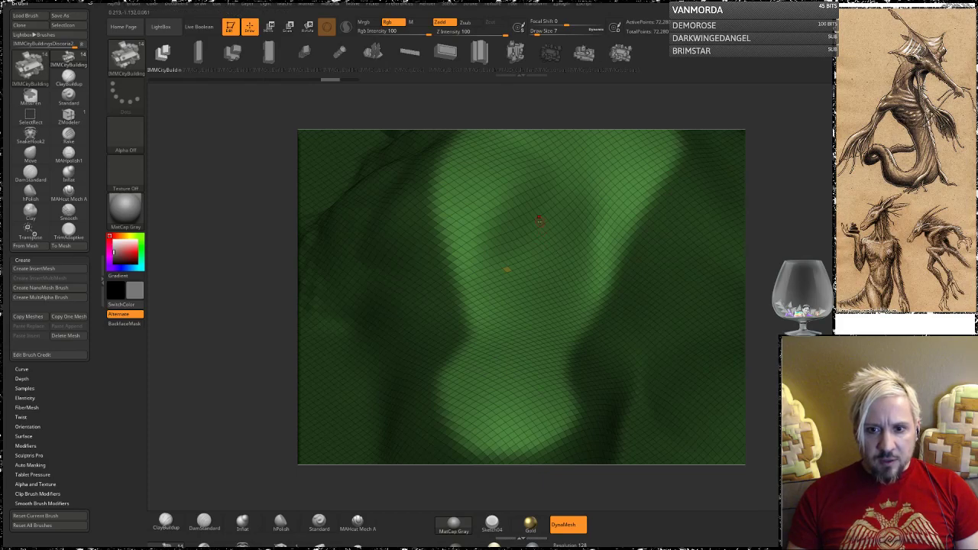
{"action": "left_click_drag", "start_coordinate": [542, 222], "coordinate": [558, 261]}
{"action": "key", "text": "ctrl+z"}
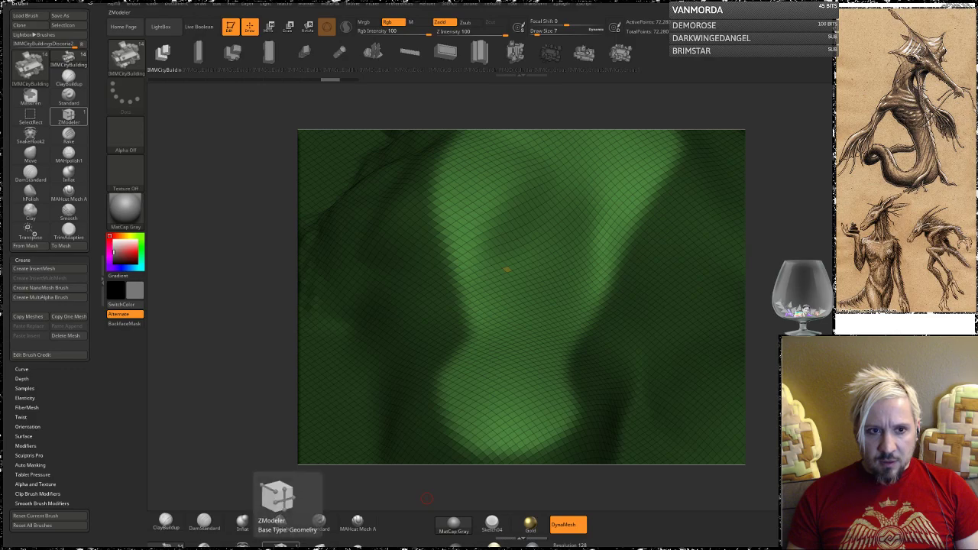
- Compare the building brush with ZModeler, return to ZModeler and reselect Insert NanoMesh as its polygon action
{"action": "left_click", "coordinate": [276, 497]}
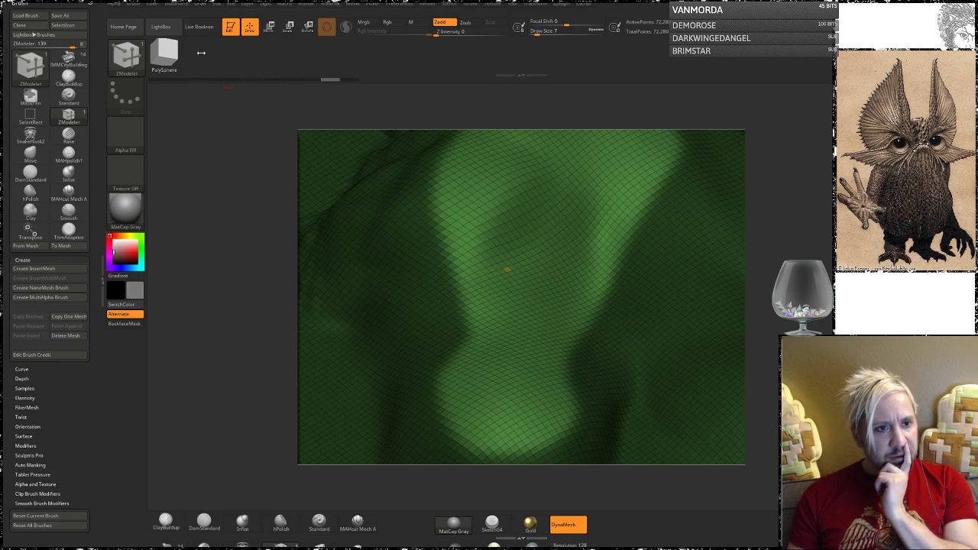
{"action": "left_click", "coordinate": [167, 545]}
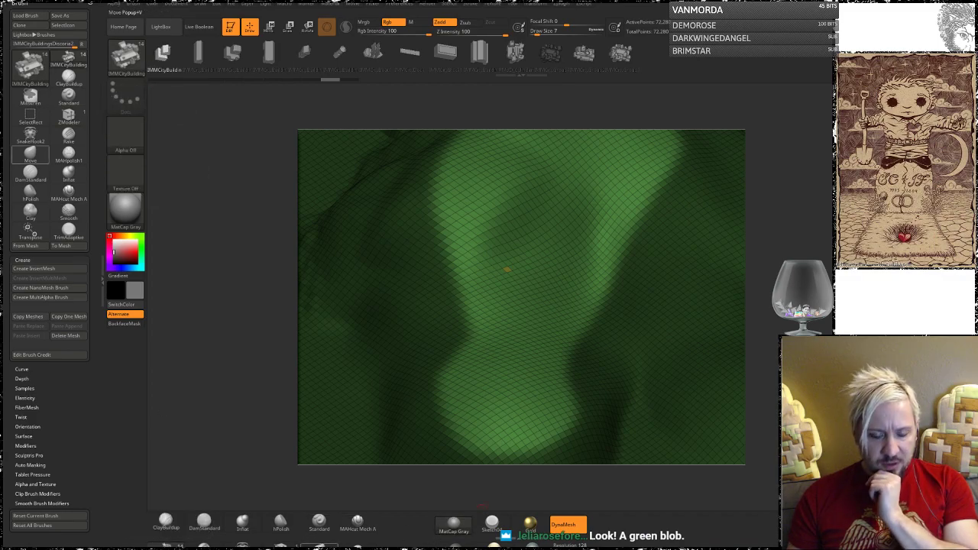
{"action": "left_click", "coordinate": [281, 545]}
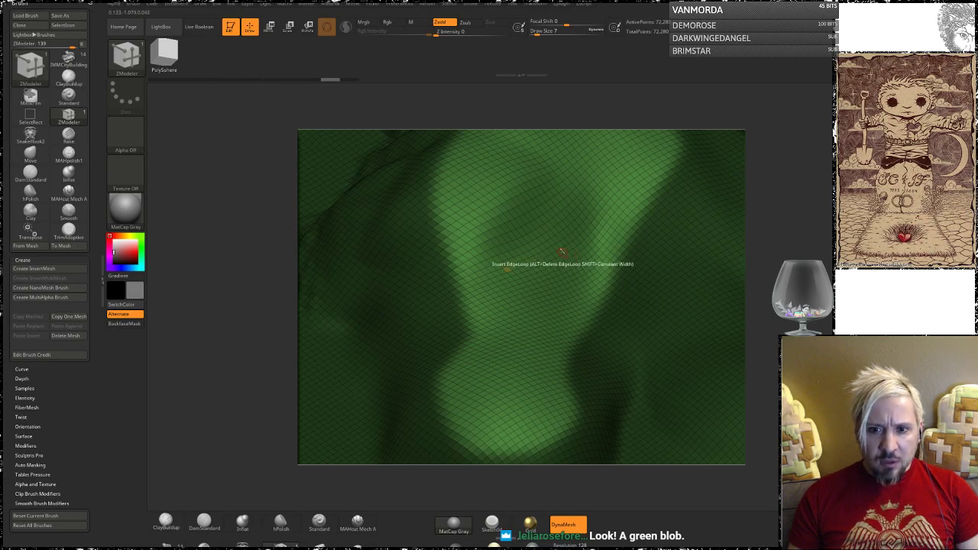
{"action": "key", "text": "space"}
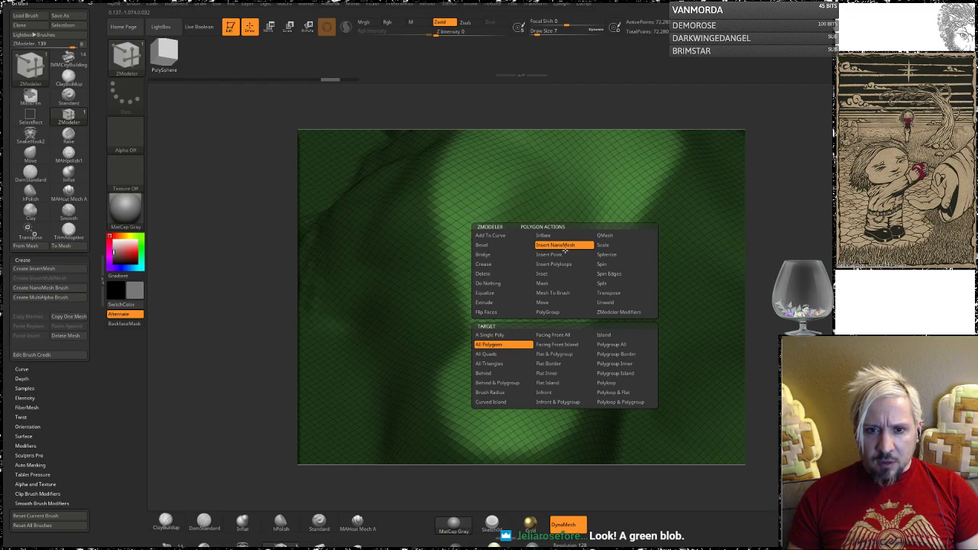
{"action": "left_click", "coordinate": [565, 250]}
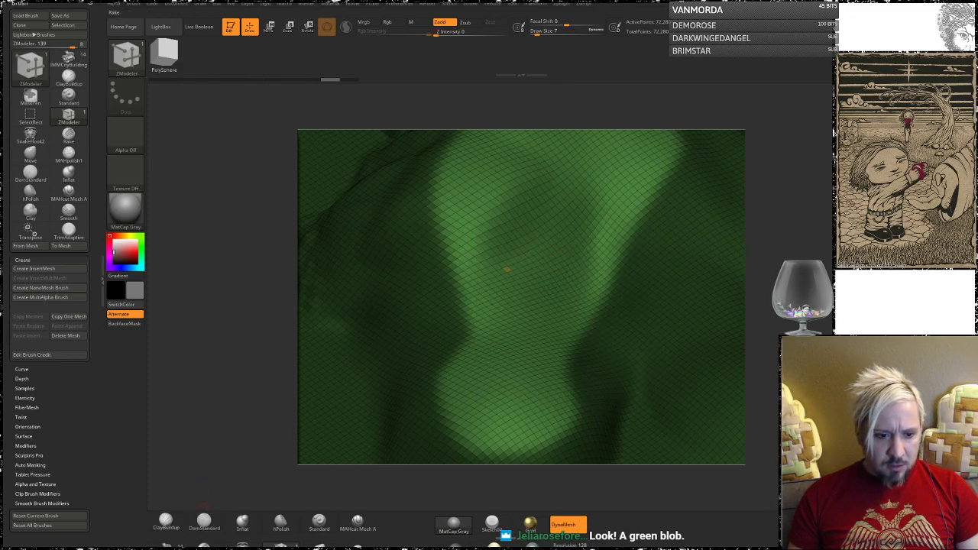
- Try to insert a building from the IMMCityBuilding brush onto the unmasked patch, and undo it
{"action": "left_click", "coordinate": [168, 544]}
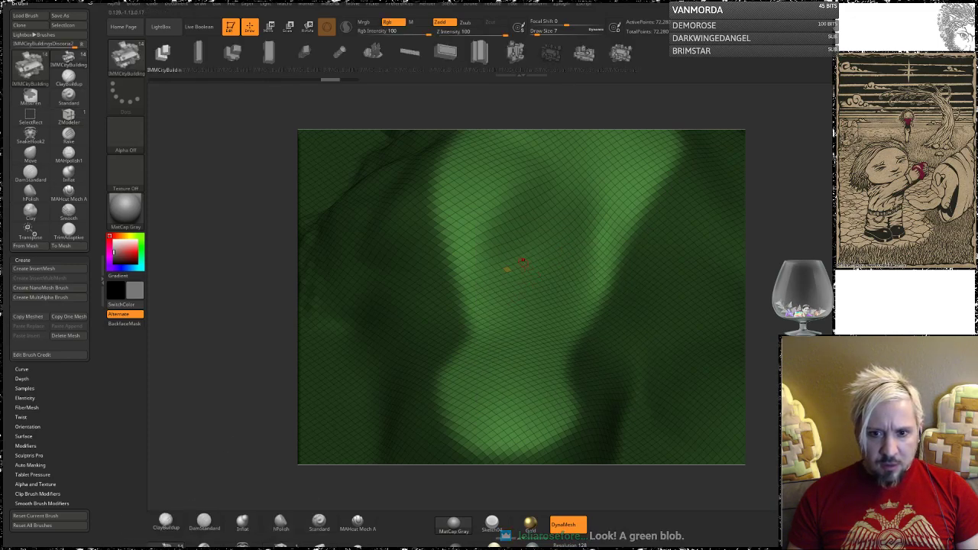
{"action": "left_click_drag", "start_coordinate": [527, 266], "coordinate": [560, 313]}
{"action": "key", "text": "ctrl+z"}
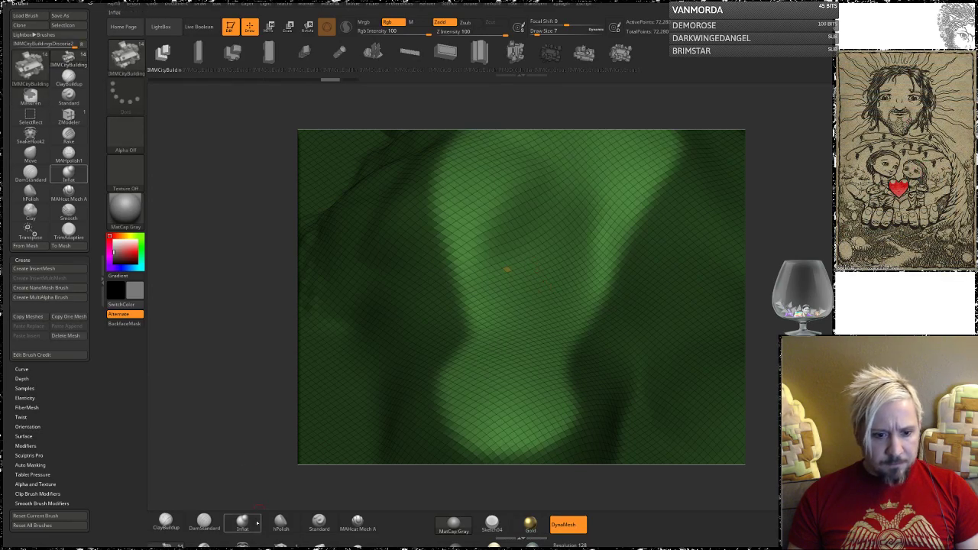
- Try the ZModeler action Insert NanoMesh All Polygons on the unmasked patch again, and undo the fill
{"action": "left_click", "coordinate": [282, 544]}
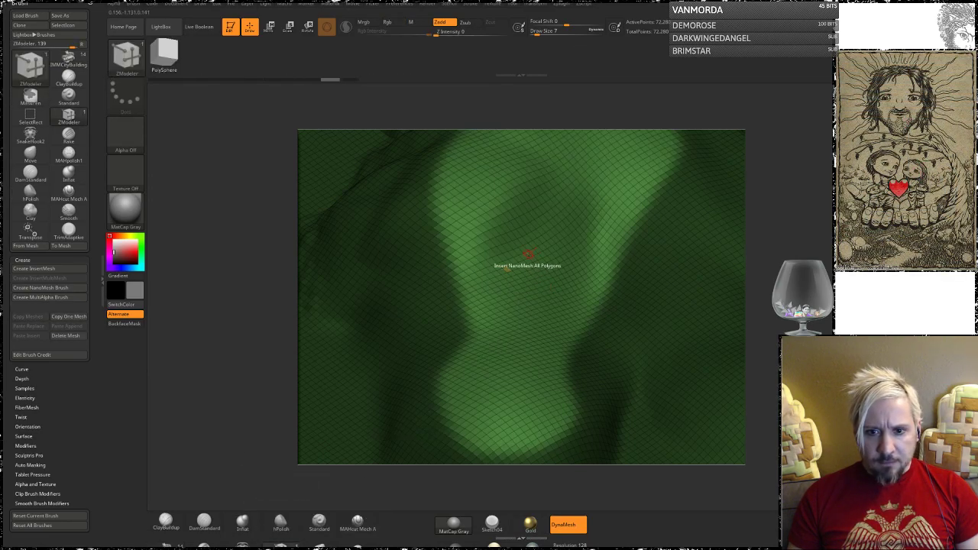
{"action": "left_click", "coordinate": [532, 259]}
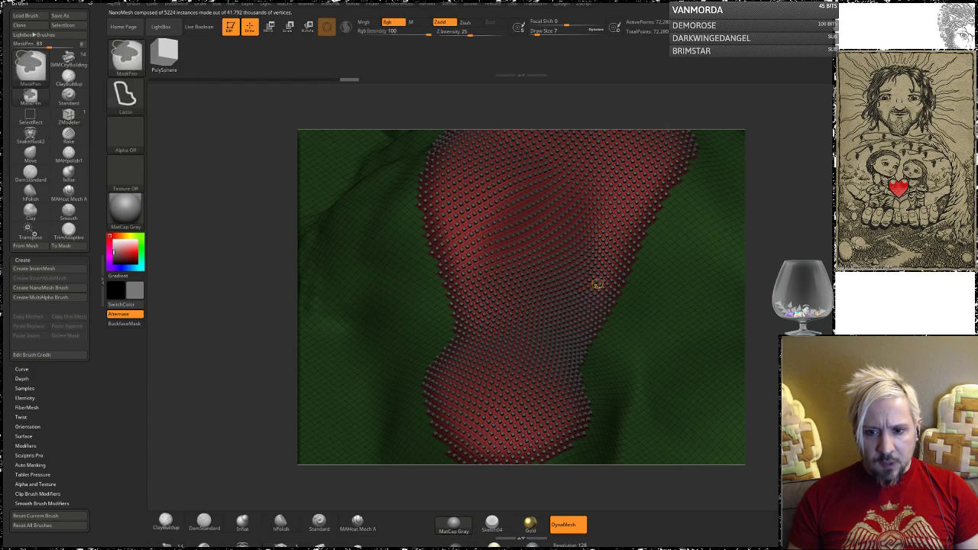
{"action": "key", "text": "ctrl+z"}
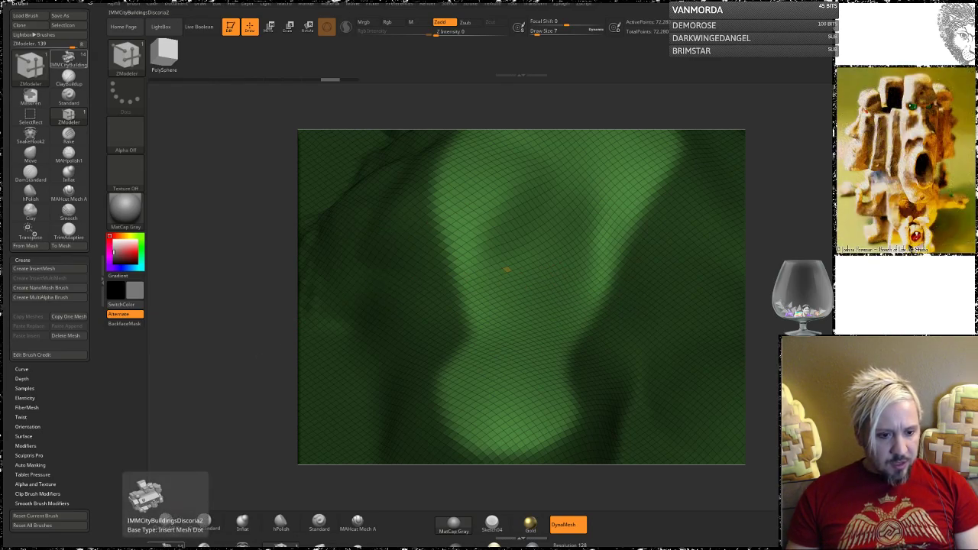
- Pick the IMMCityBuilding brush from the full brush library, try inserting a building on the unmasked patch, and undo it
{"action": "left_click", "coordinate": [125, 58]}
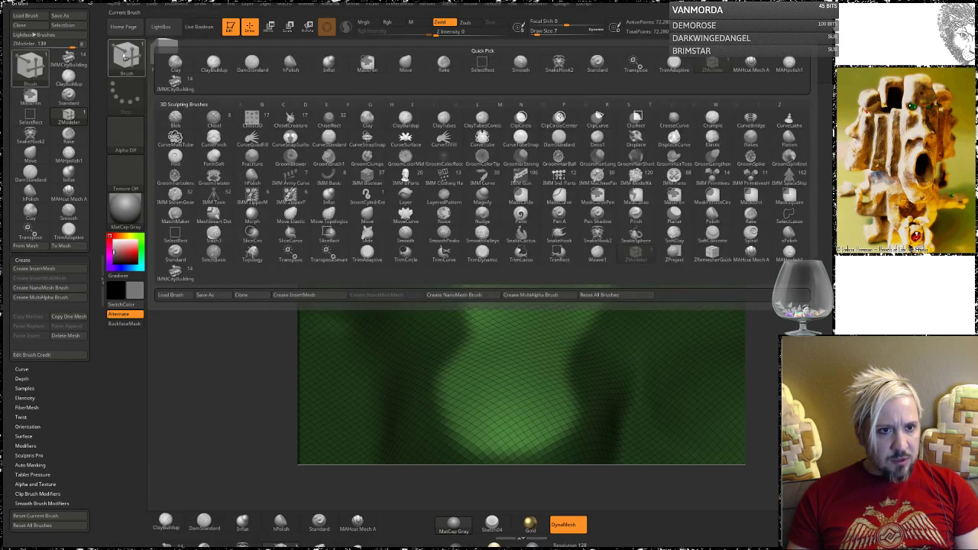
{"action": "left_click", "coordinate": [175, 86]}
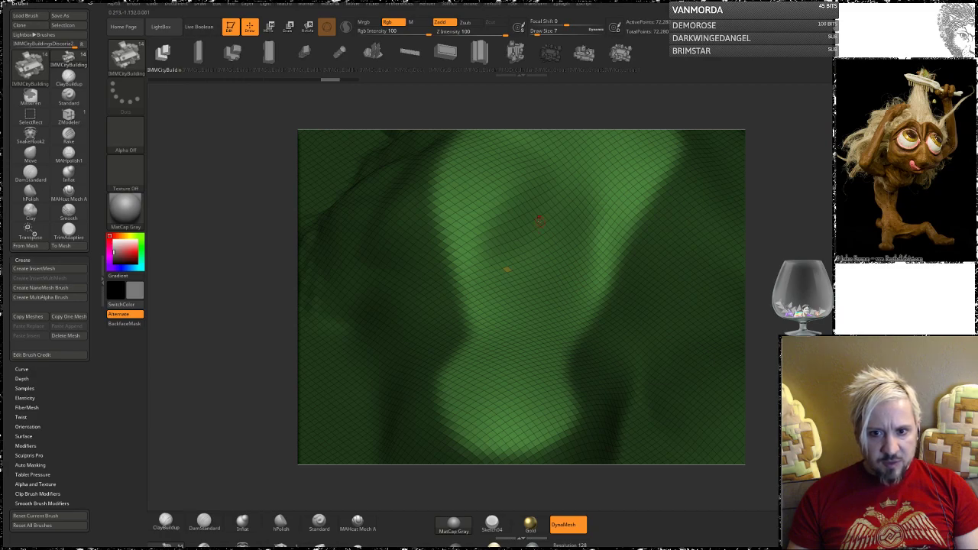
{"action": "left_click_drag", "start_coordinate": [539, 220], "coordinate": [570, 263]}
{"action": "key", "text": "ctrl+z"}
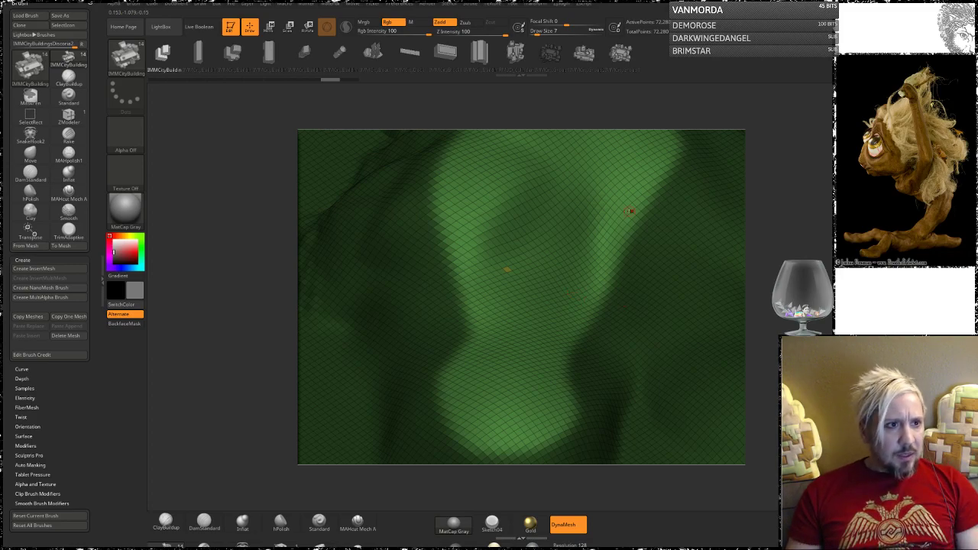
{"action": "mouse_move", "coordinate": [756, 337]}
{"action": "left_mouse_down"}
{"action": "mouse_move", "coordinate": [722, 309]}
{"action": "mouse_move", "coordinate": [743, 325]}
{"action": "left_mouse_up"}
{"action": "left_click_drag", "start_coordinate": [795, 247], "coordinate": [795, 295]}
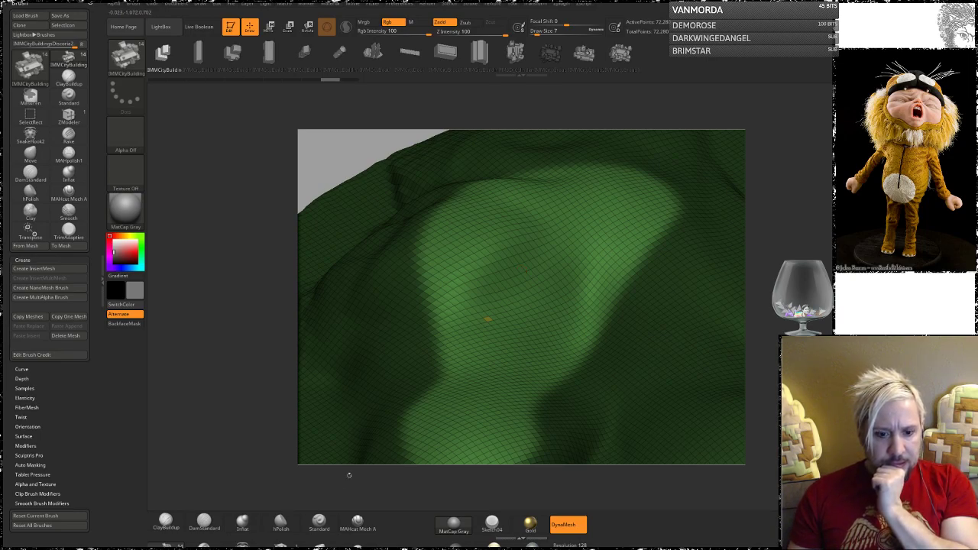
- Check ZModeler's current NanoMesh shape, then create a NanoMesh brush from the IMMCityBuildingsDiscoria2 insert brush
{"action": "left_click", "coordinate": [282, 545]}
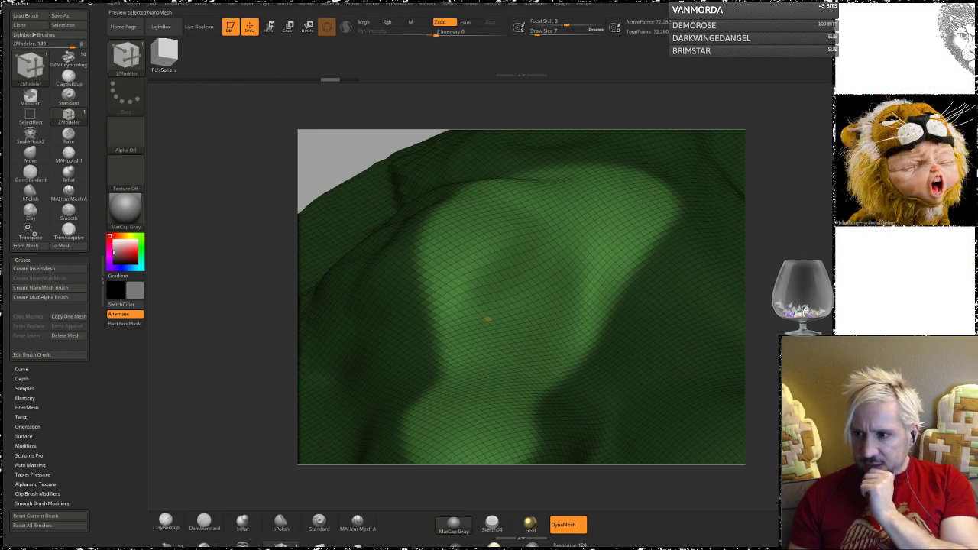
{"action": "left_click", "coordinate": [175, 55]}
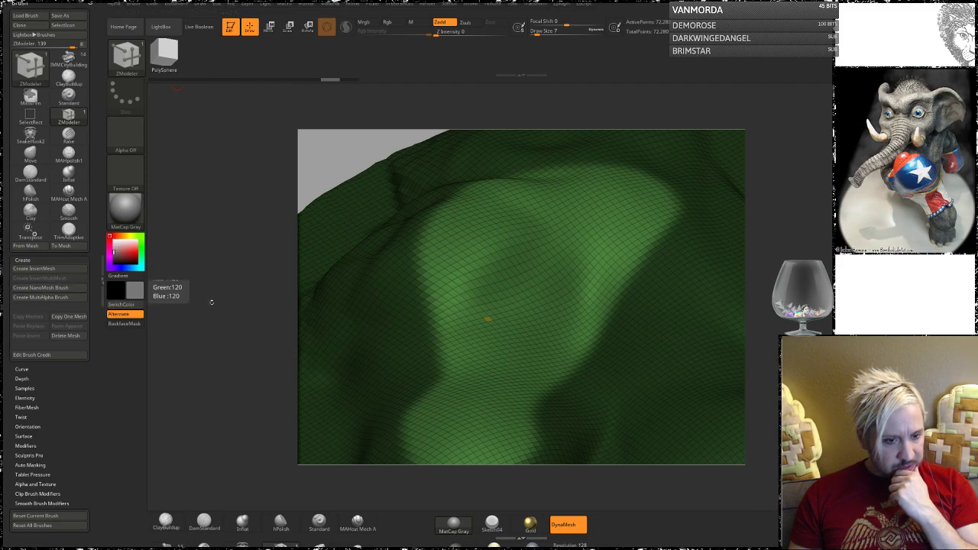
{"action": "left_click", "coordinate": [166, 544]}
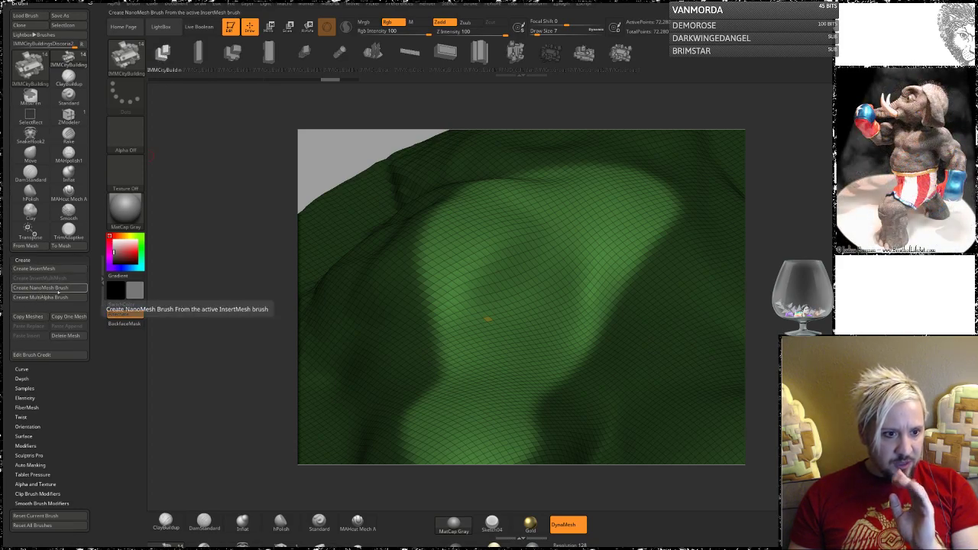
{"action": "left_click", "coordinate": [58, 288]}
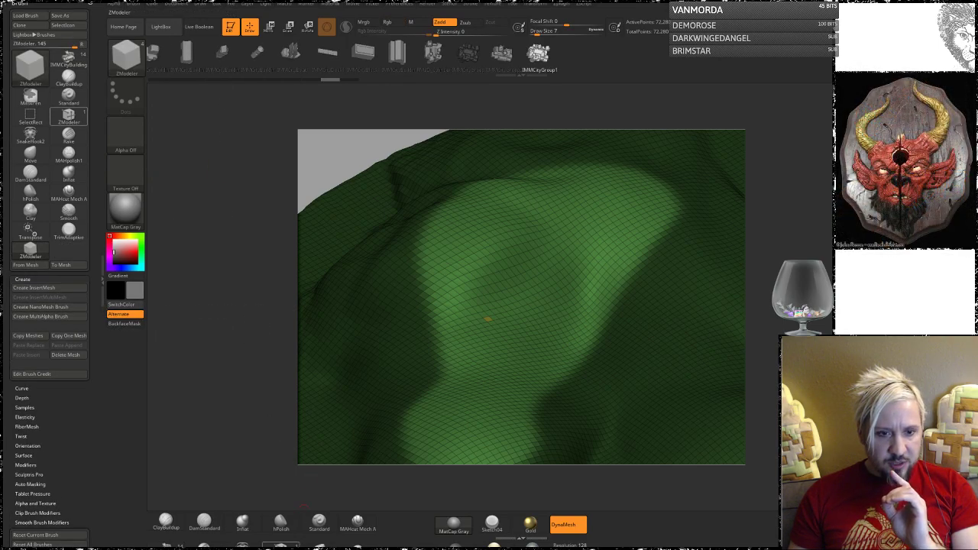
- Compare the original ZModeler with the building brush, and browse the Illustrations, Common, IMMBrushes folder for saved brushes without loading one
{"action": "left_click", "coordinate": [68, 116]}
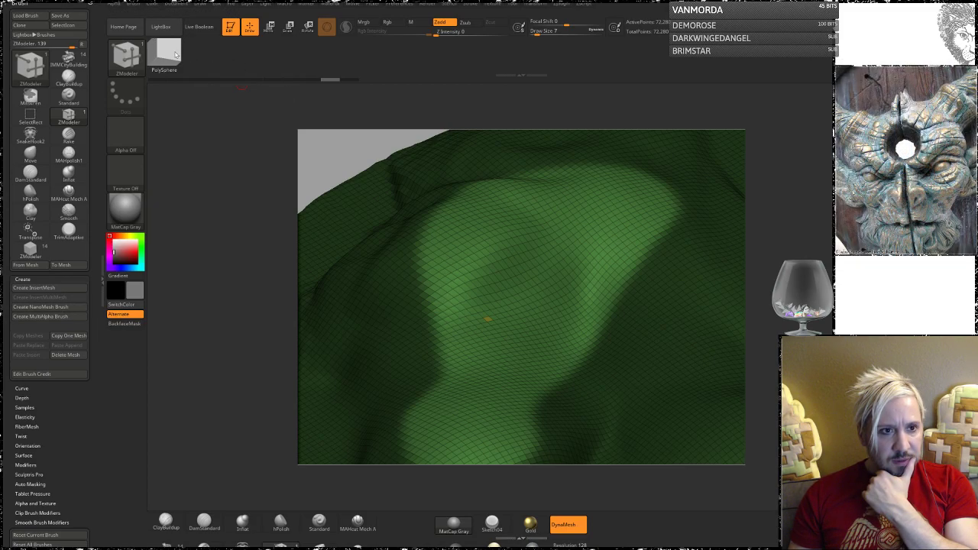
{"action": "left_click", "coordinate": [69, 59]}
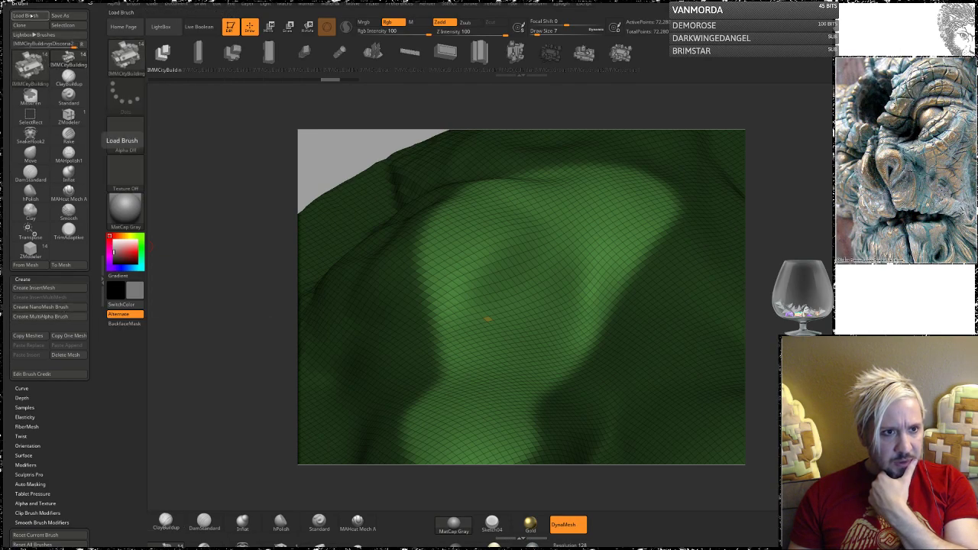
{"action": "left_click", "coordinate": [26, 16]}
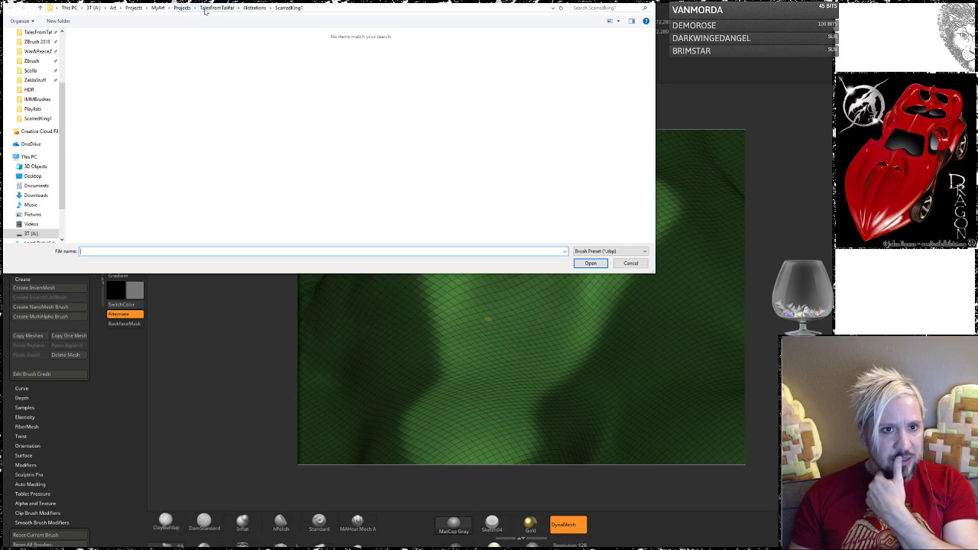
{"action": "left_click", "coordinate": [208, 8]}
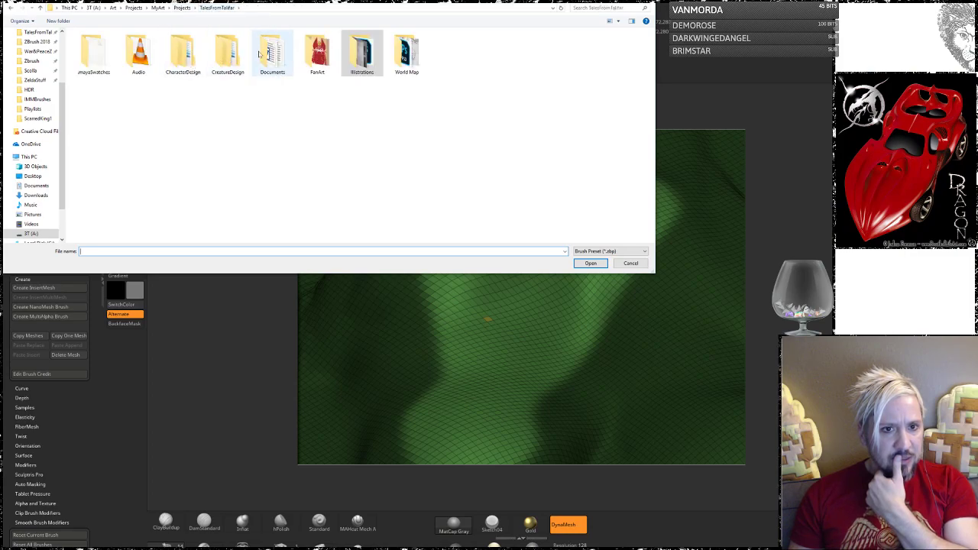
{"action": "double_click", "coordinate": [361, 53]}
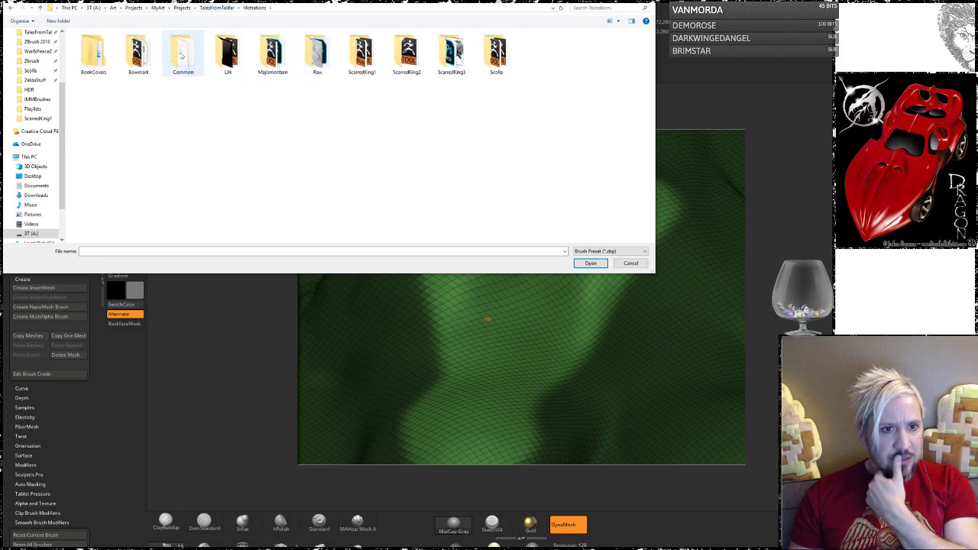
{"action": "double_click", "coordinate": [181, 55]}
{"action": "double_click", "coordinate": [227, 54]}
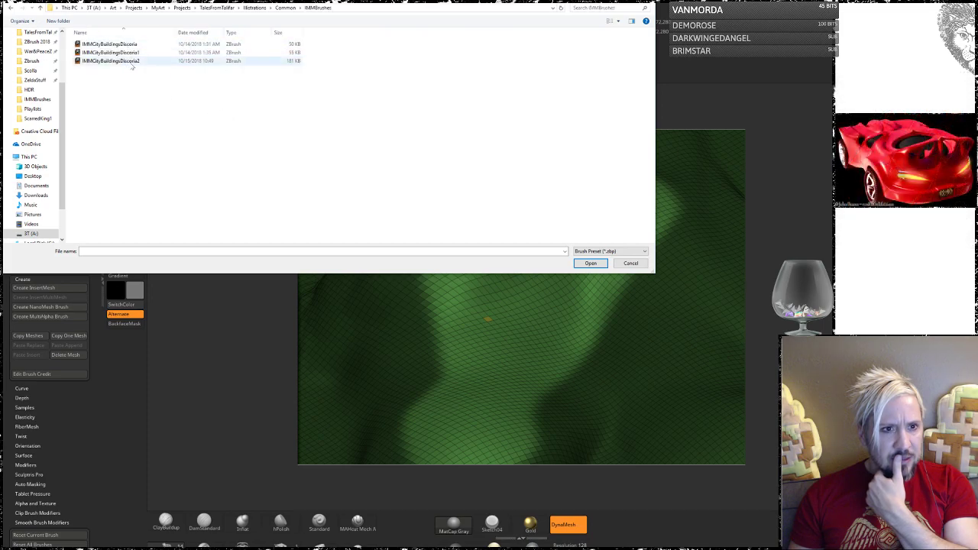
{"action": "left_click", "coordinate": [630, 263]}
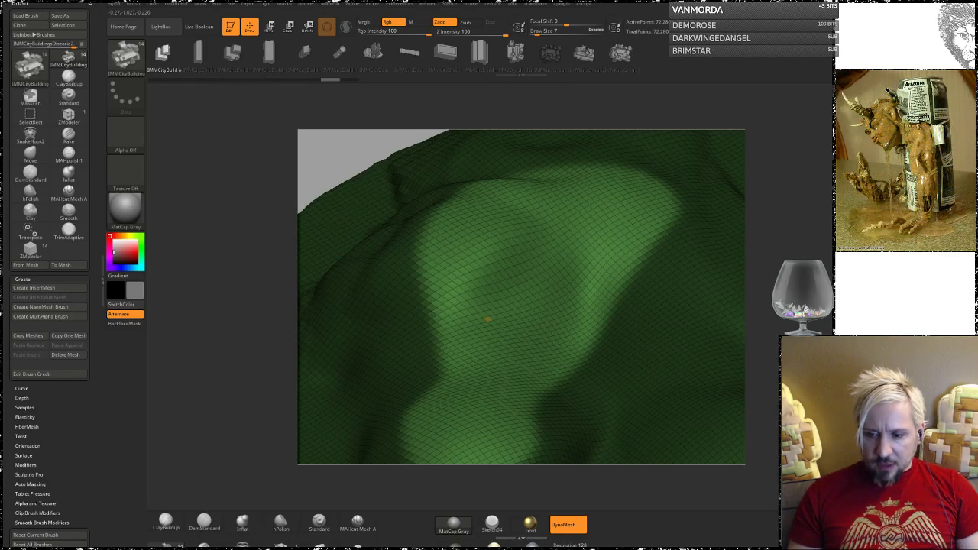
- Clear the mask from the sculpted cylinder and select the original ZModeler brush
{"action": "key", "text": "f"}
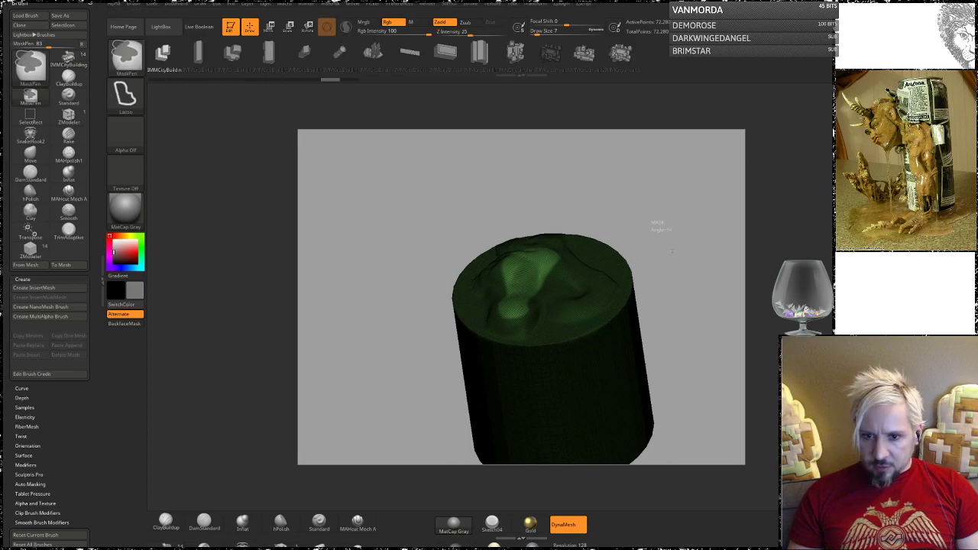
{"action": "left_click_drag", "start_coordinate": [703, 354], "coordinate": [678, 335]}
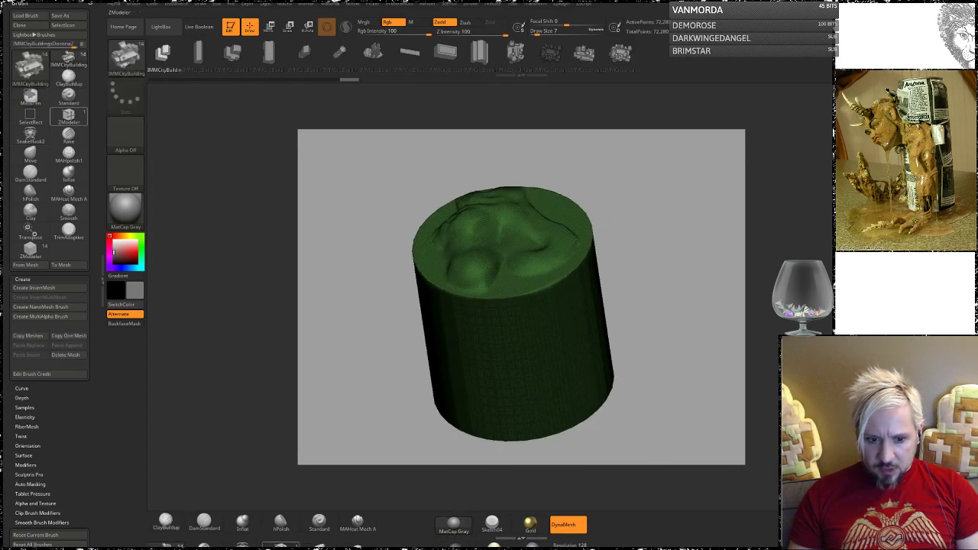
{"action": "left_click", "coordinate": [68, 115]}
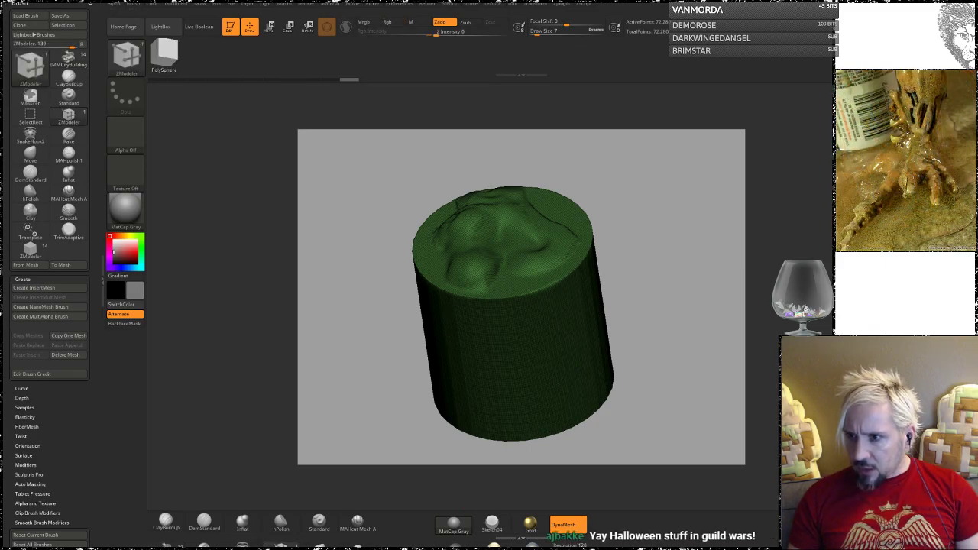
- Switch to a plain cube and try filling all of its polygons with cube NanoMeshes
{"action": "left_click", "coordinate": [879, 428]}
{"action": "left_click_drag", "start_coordinate": [586, 344], "coordinate": [649, 444], "text": "alt"}
{"action": "left_click_drag", "start_coordinate": [507, 268], "coordinate": [603, 302]}
{"action": "key", "text": "alt"}
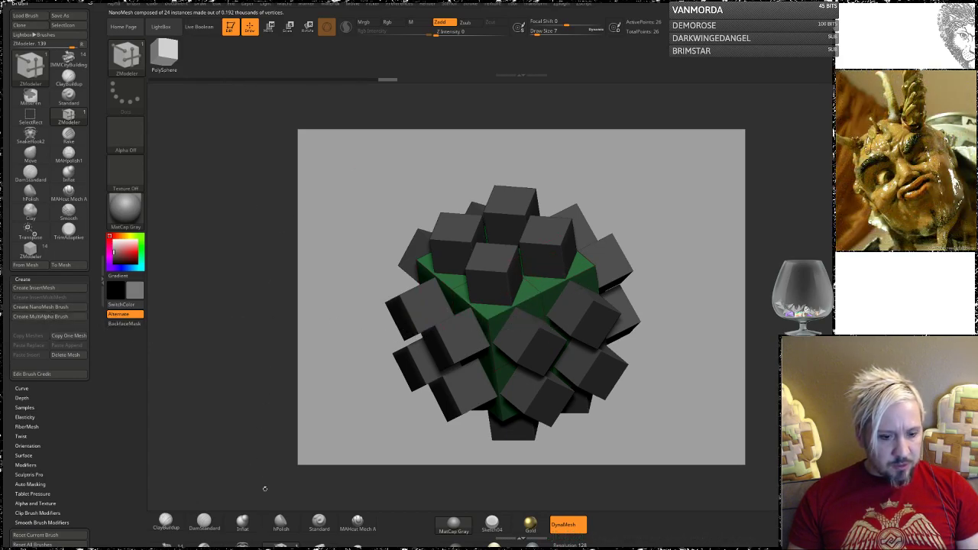
- Undo the cube's NanoMesh fill, try inserting an IMMCityBuilding building on its top face, and undo that too
{"action": "left_click", "coordinate": [68, 61]}
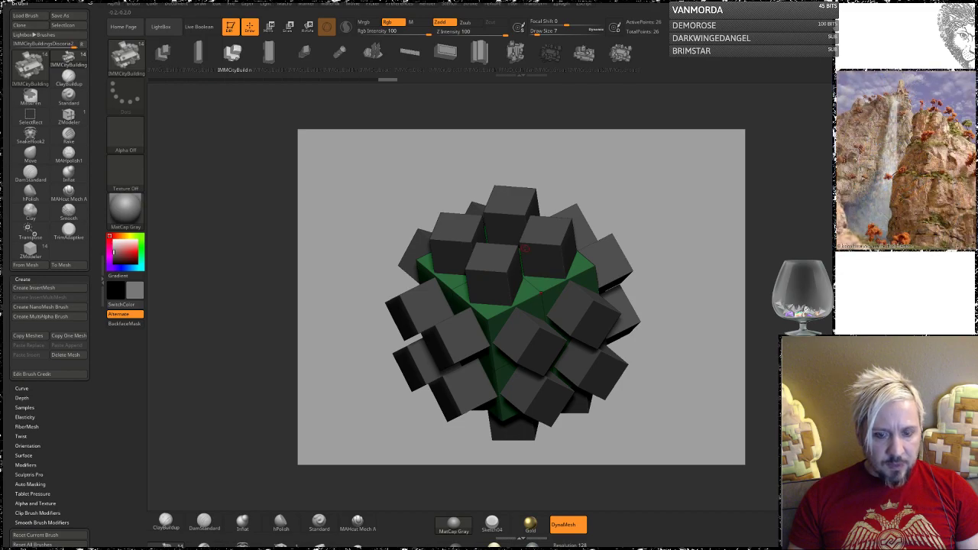
{"action": "key", "text": "ctrl+z"}
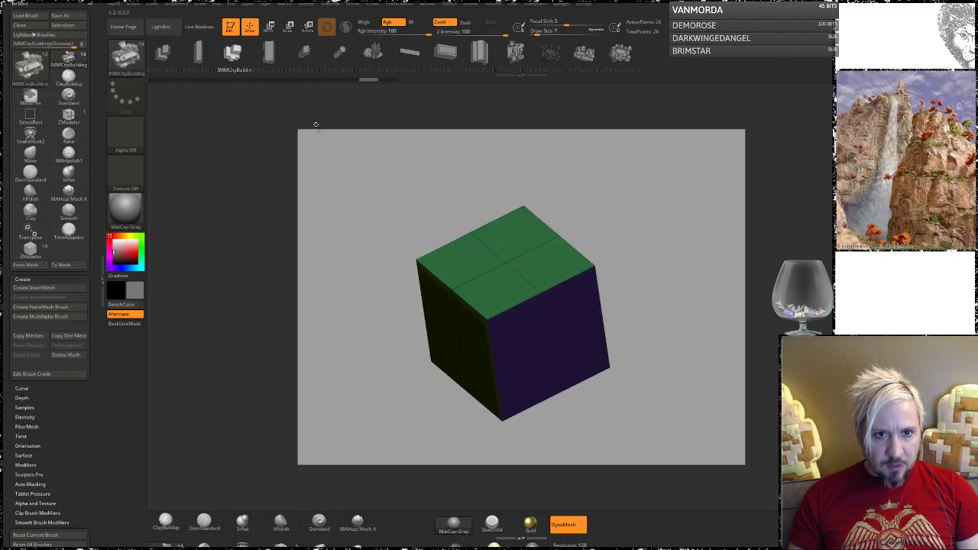
{"action": "left_click_drag", "start_coordinate": [512, 235], "coordinate": [501, 287]}
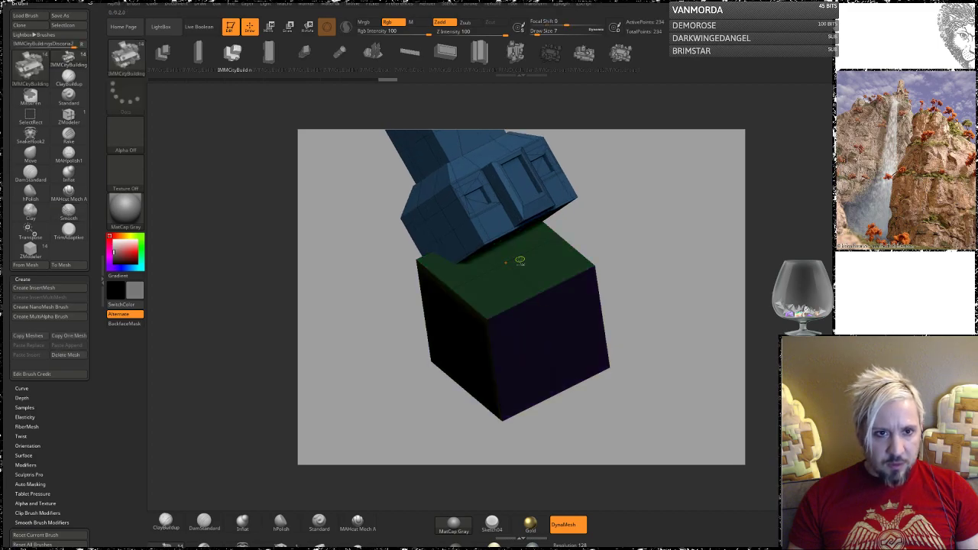
{"action": "key", "text": "ctrl+z"}
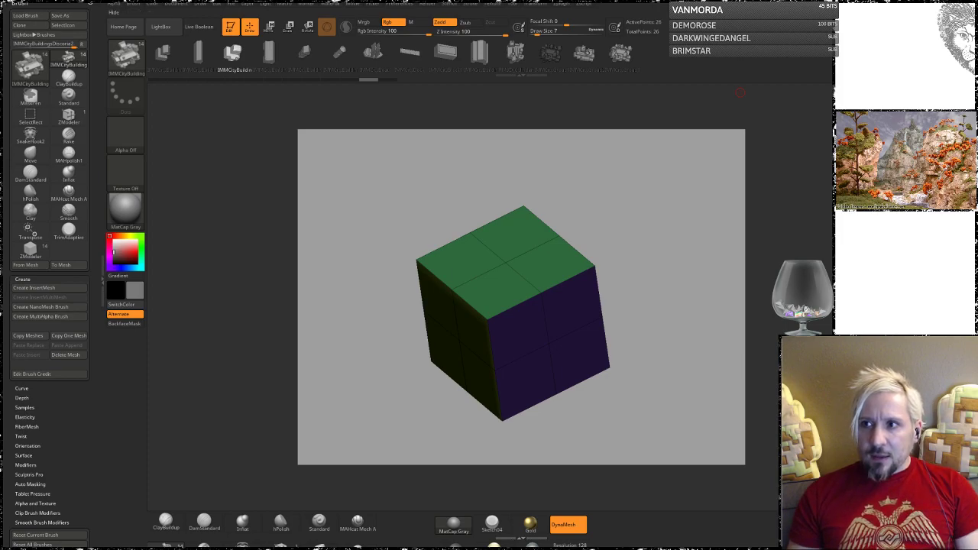
- Switch to the browser's YouTube video "PavWork 07: Insect Eye NanoMesh" and play it from about 2:57
{"action": "key", "text": "super+d"}
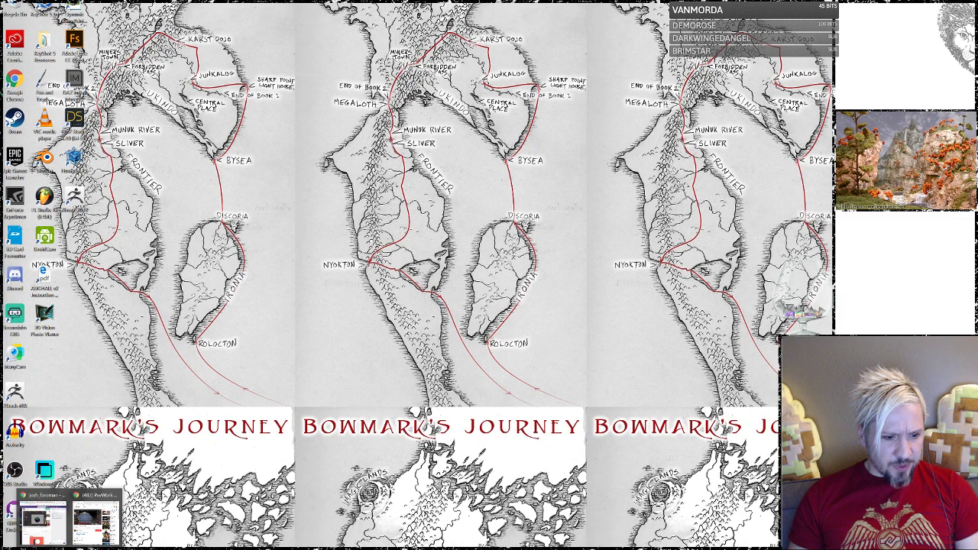
{"action": "left_click", "coordinate": [111, 529]}
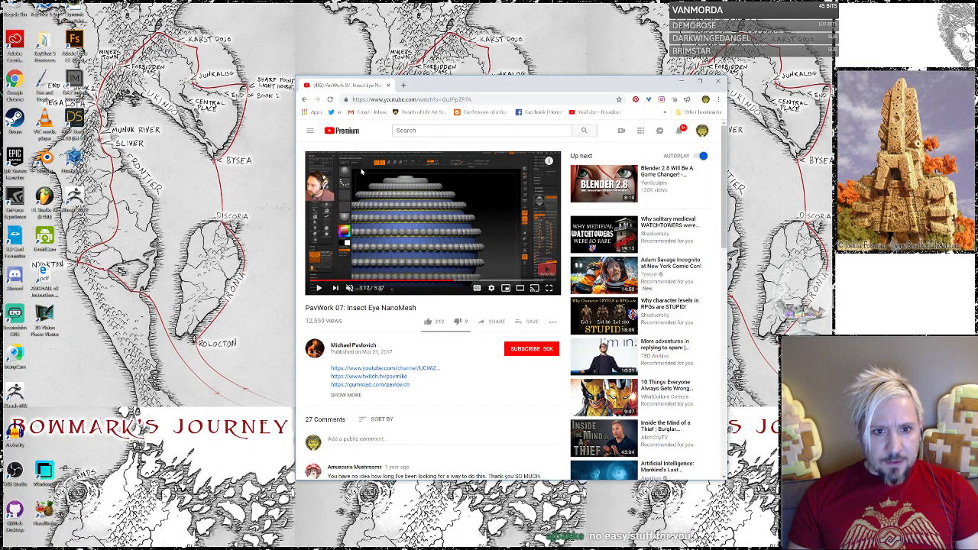
{"action": "left_click", "coordinate": [440, 281]}
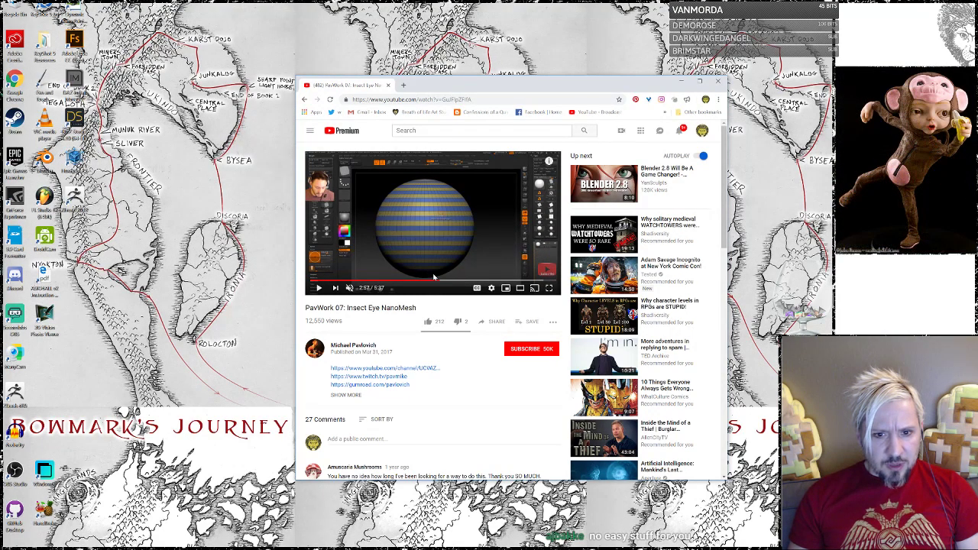
{"action": "left_click", "coordinate": [320, 289]}
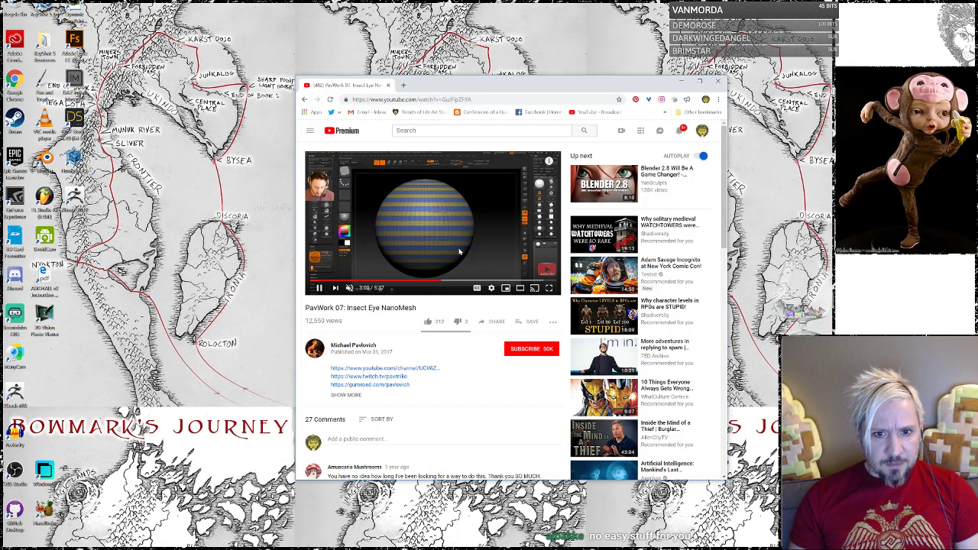
- Choose a faster playback speed for the video and watch how it places NanoMeshes on the sphere
{"action": "left_click", "coordinate": [491, 289]}
{"action": "left_click", "coordinate": [499, 246]}
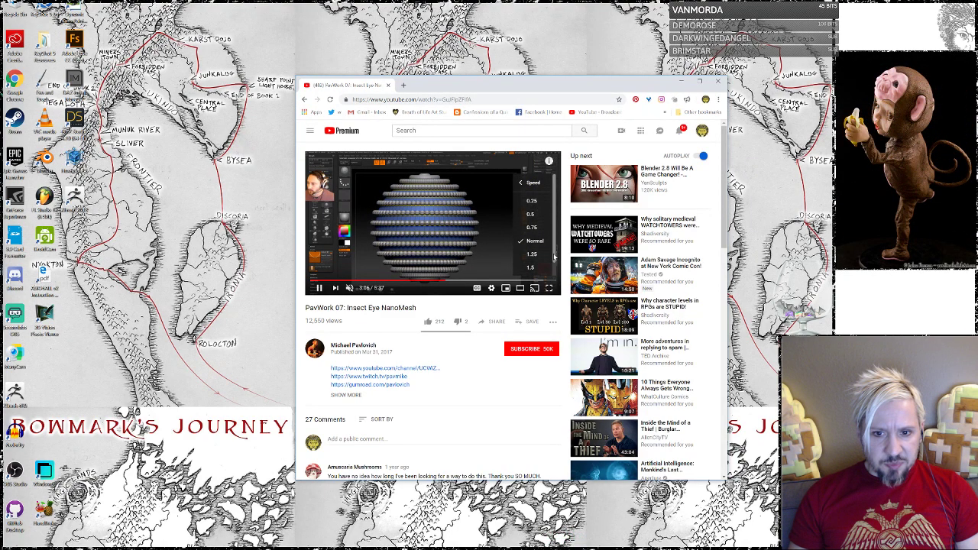
{"action": "scroll", "coordinate": [555, 259], "scroll_direction": "down", "scroll_amount": 2}
{"action": "left_click", "coordinate": [535, 268]}
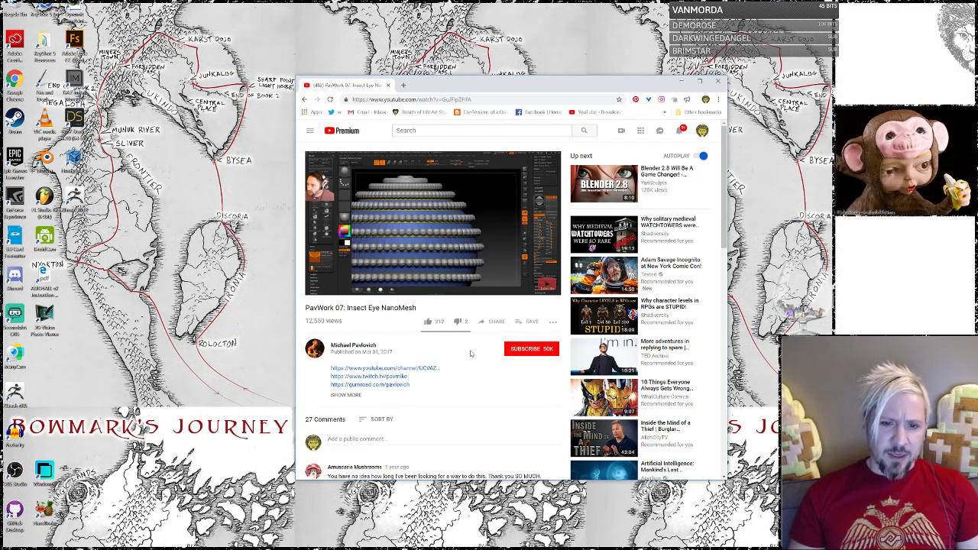
{"action": "mouse_move", "coordinate": [459, 282]}
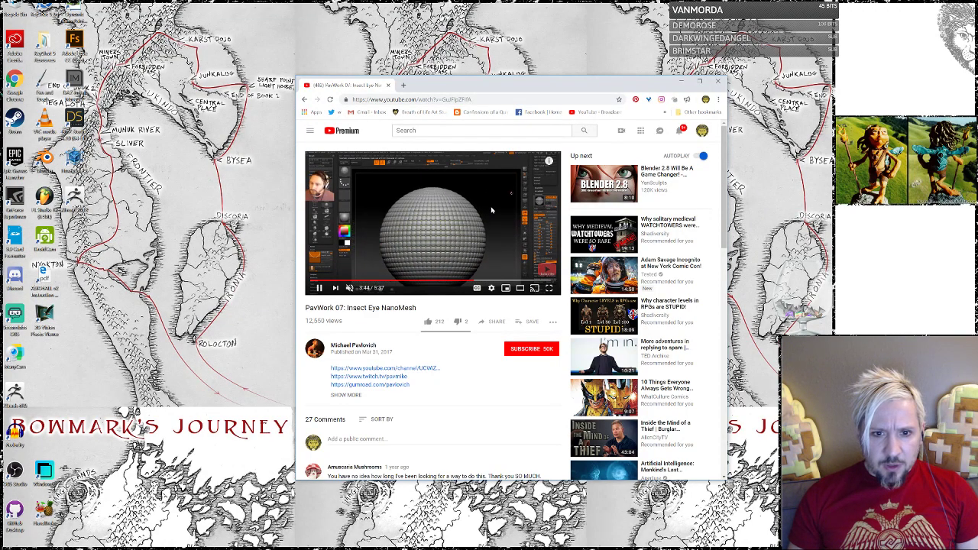
- Enlarge the "PavWork 07: Insect Eye NanoMesh" video and rewatch the section between about 2:56 and 3:26 on placing NanoMeshes on the sphere
{"action": "left_click", "coordinate": [548, 287]}
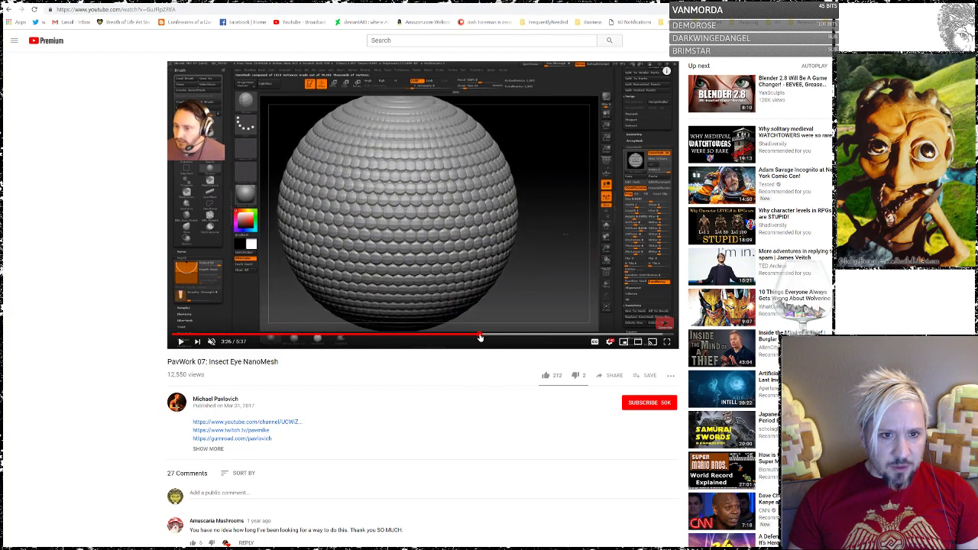
{"action": "left_click", "coordinate": [478, 336]}
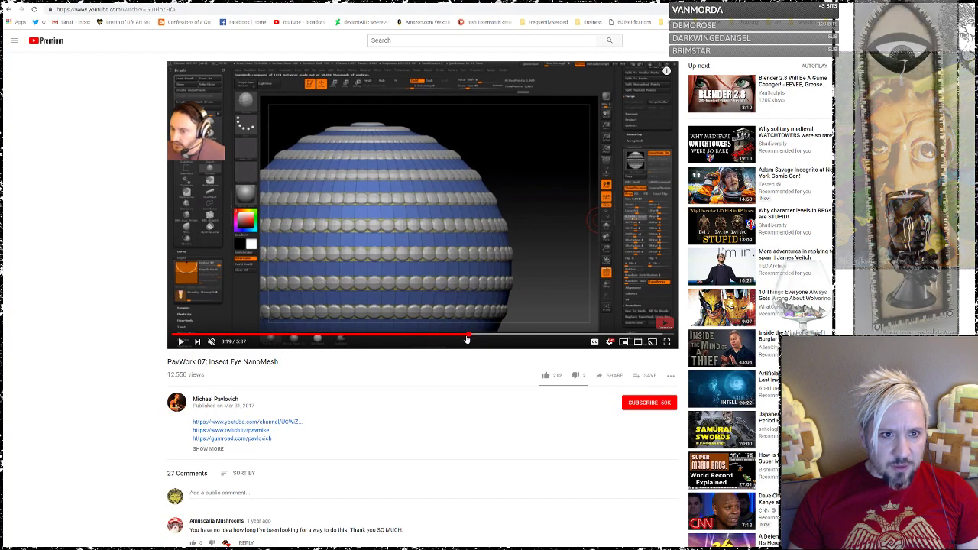
{"action": "left_click", "coordinate": [468, 337]}
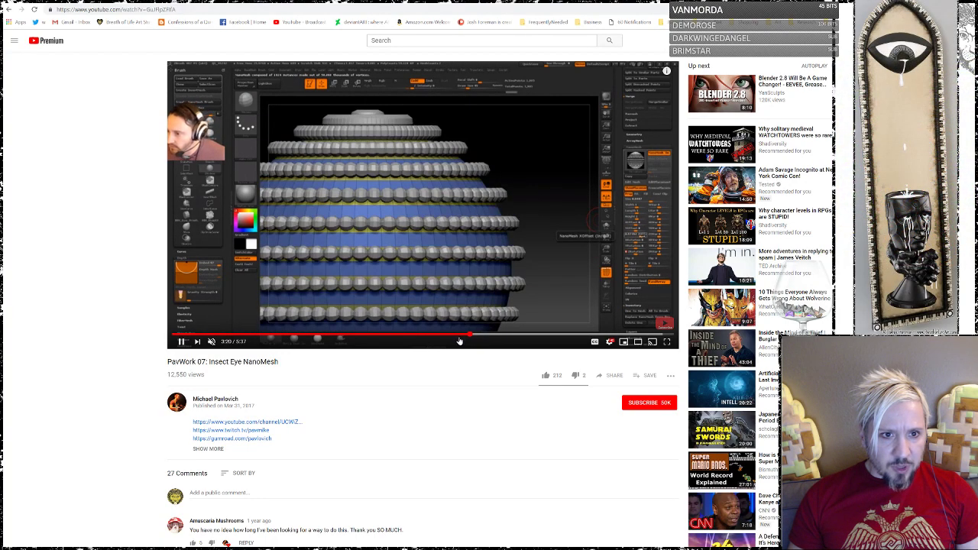
{"action": "left_click", "coordinate": [456, 337]}
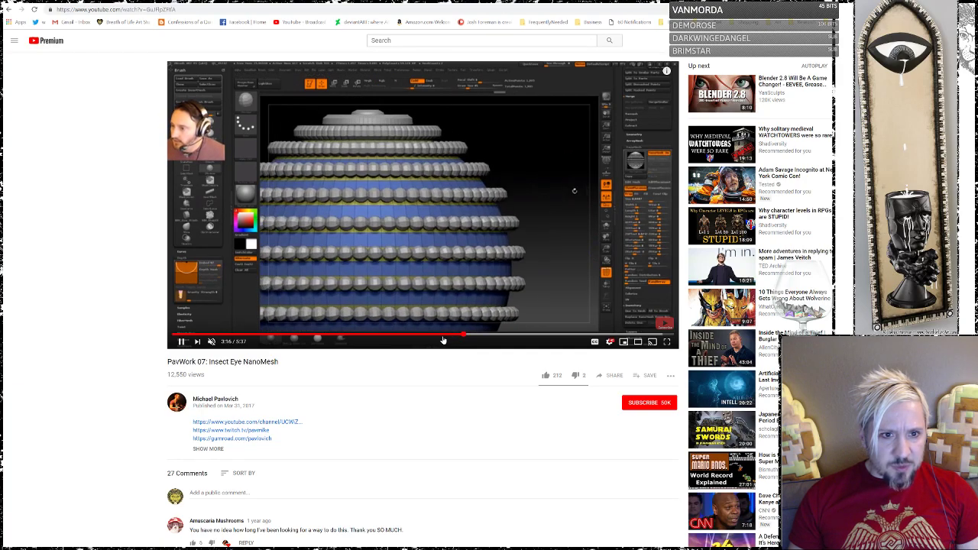
{"action": "left_click", "coordinate": [441, 337]}
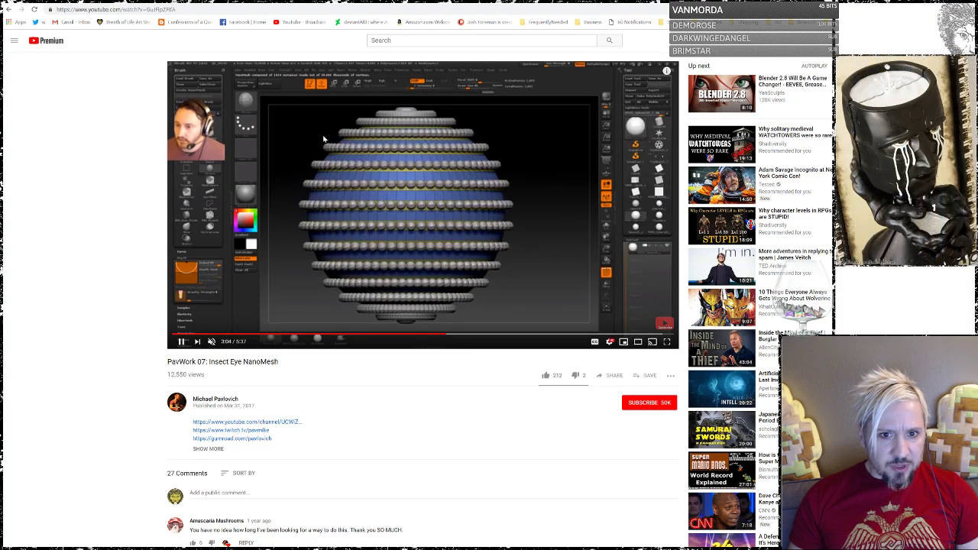
{"action": "left_click", "coordinate": [442, 337]}
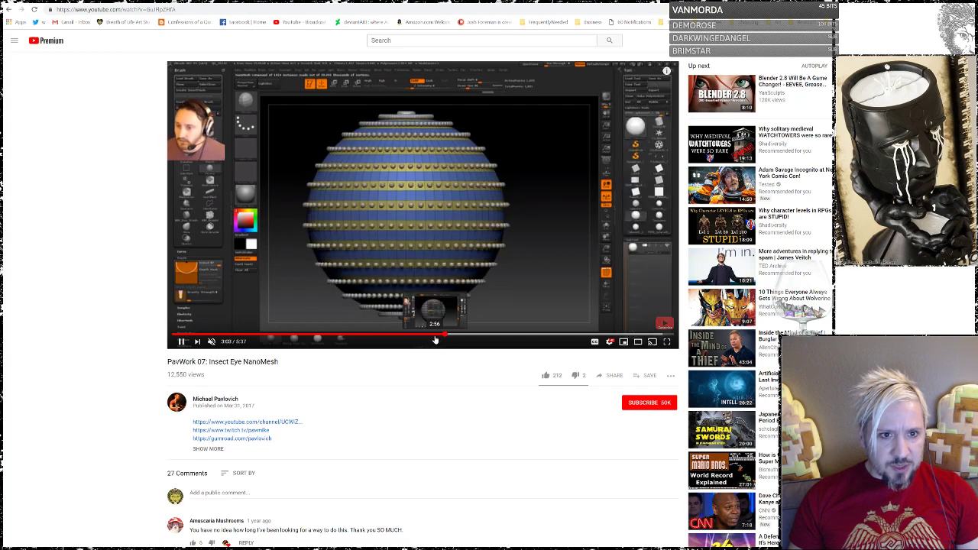
{"action": "left_click", "coordinate": [435, 338]}
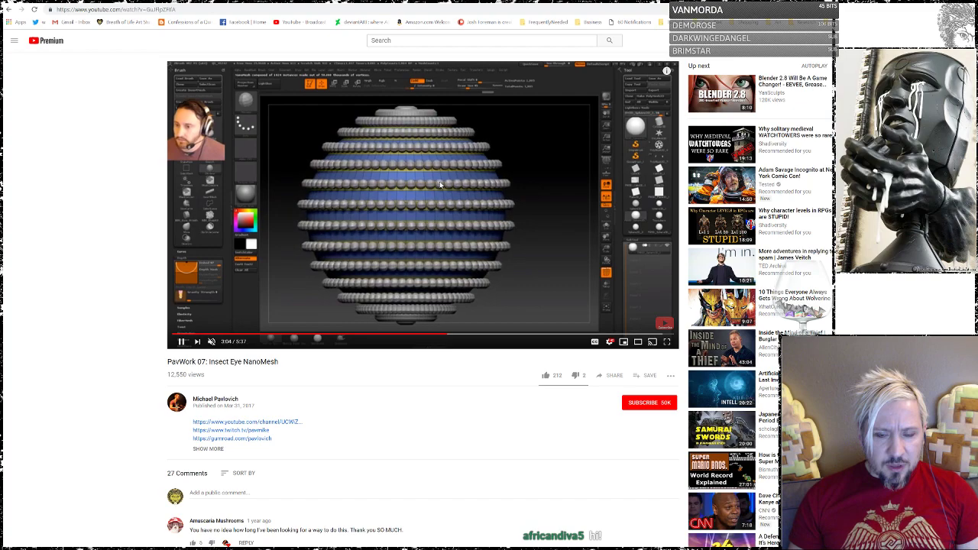
{"action": "left_click", "coordinate": [445, 337]}
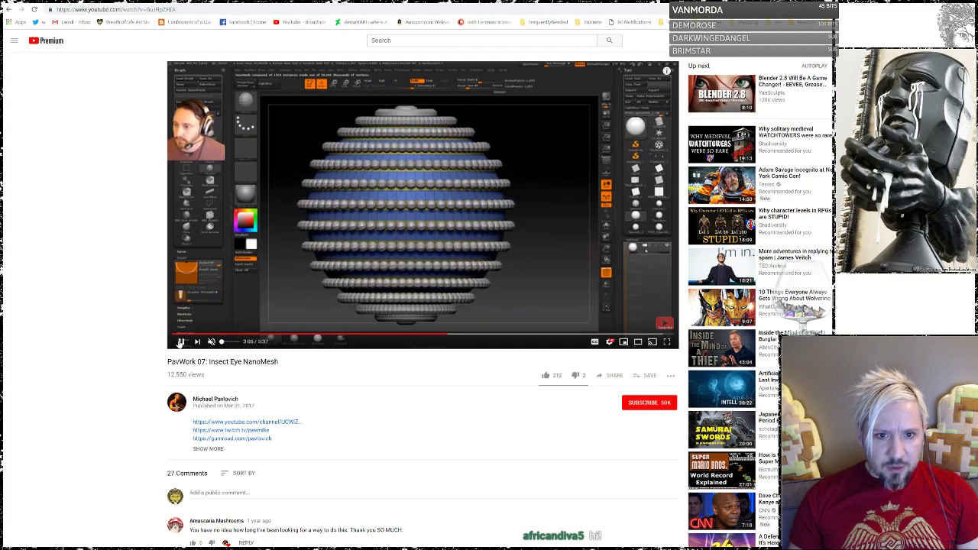
- Replay the video from about 2:54 and pause it at 3:01, where the mesh for Insert NanoMesh is being chosen
{"action": "left_click", "coordinate": [435, 337]}
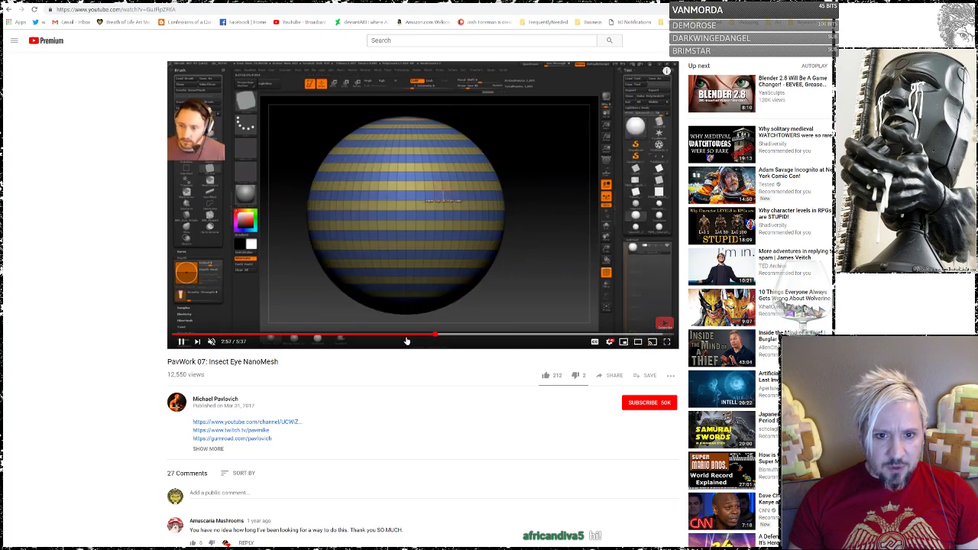
{"action": "left_click", "coordinate": [183, 344]}
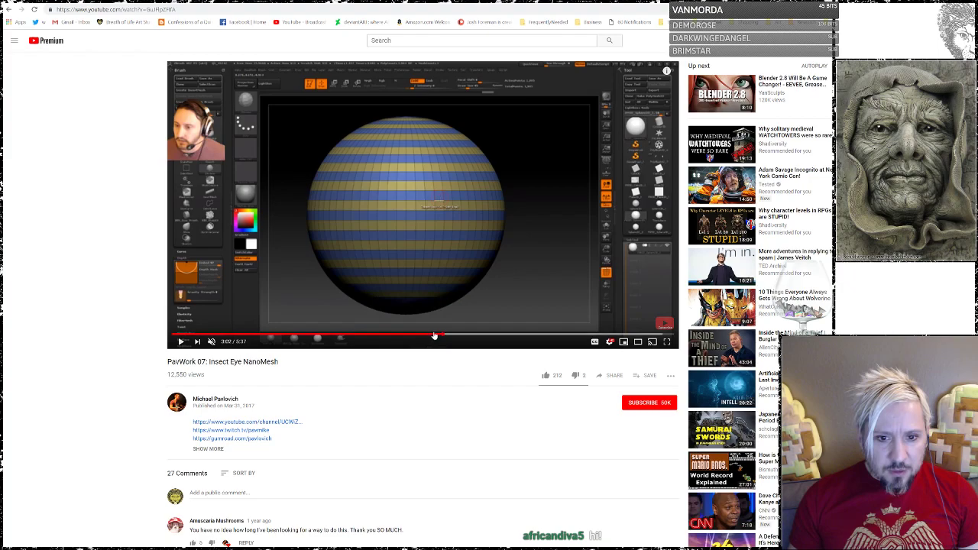
{"action": "left_click", "coordinate": [440, 337]}
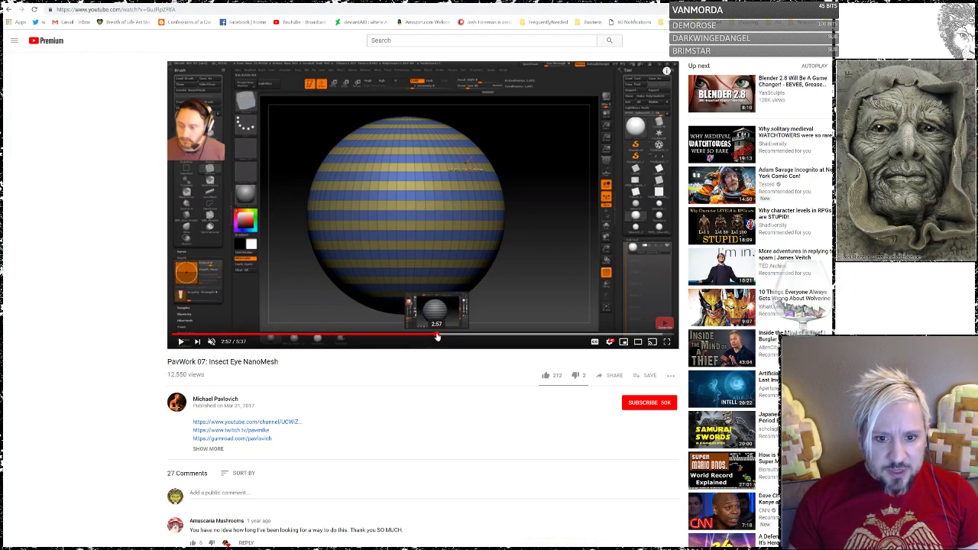
{"action": "left_click", "coordinate": [435, 337]}
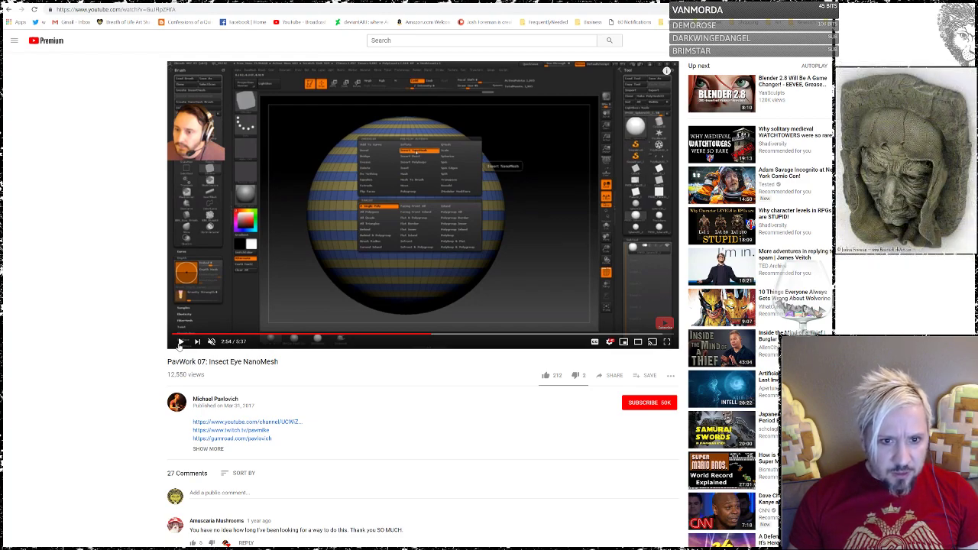
{"action": "left_click", "coordinate": [180, 343]}
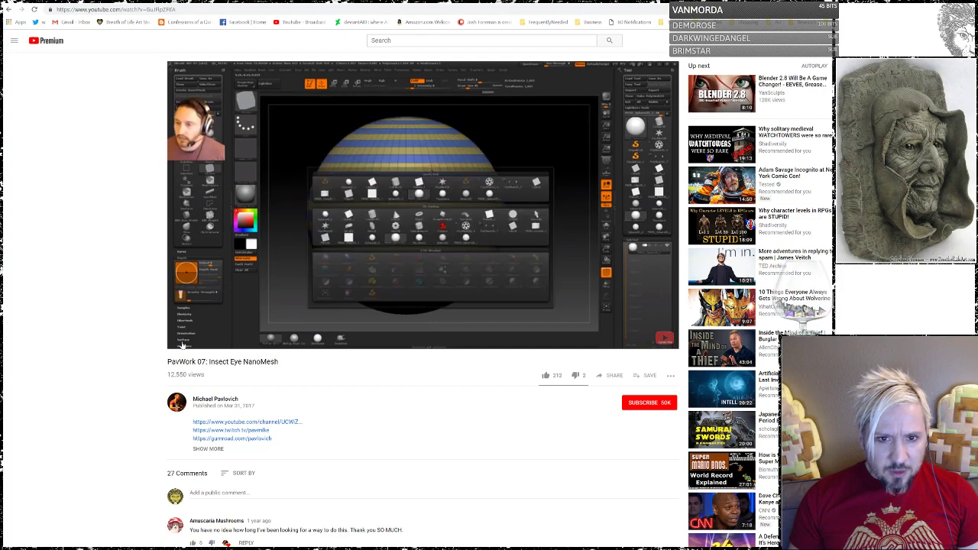
{"action": "left_click", "coordinate": [181, 343]}
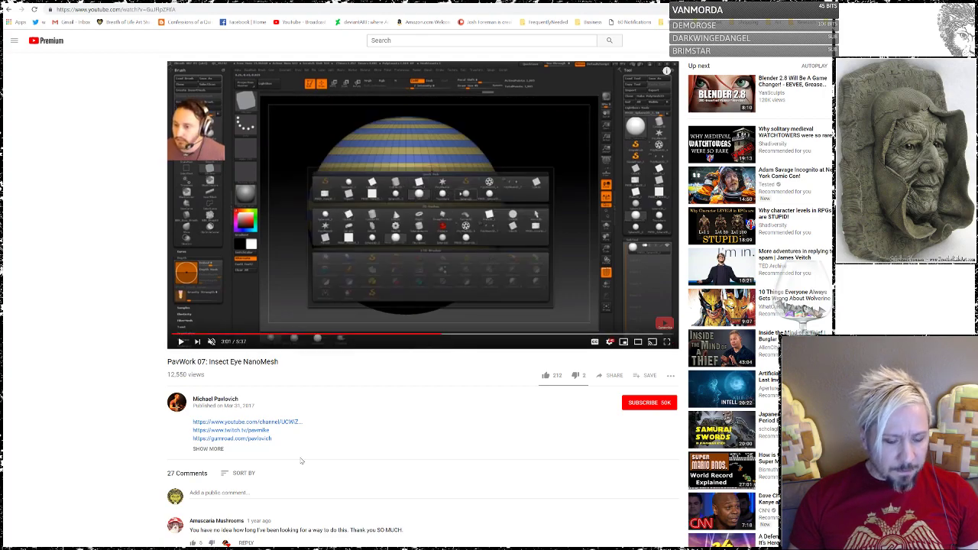
- Switch back to ZBrush and fill all polygons of the cube with enlarged IMMCityGroup1 NanoMeshes using ZModeler's Insert NanoMesh
{"action": "left_click", "coordinate": [298, 547]}
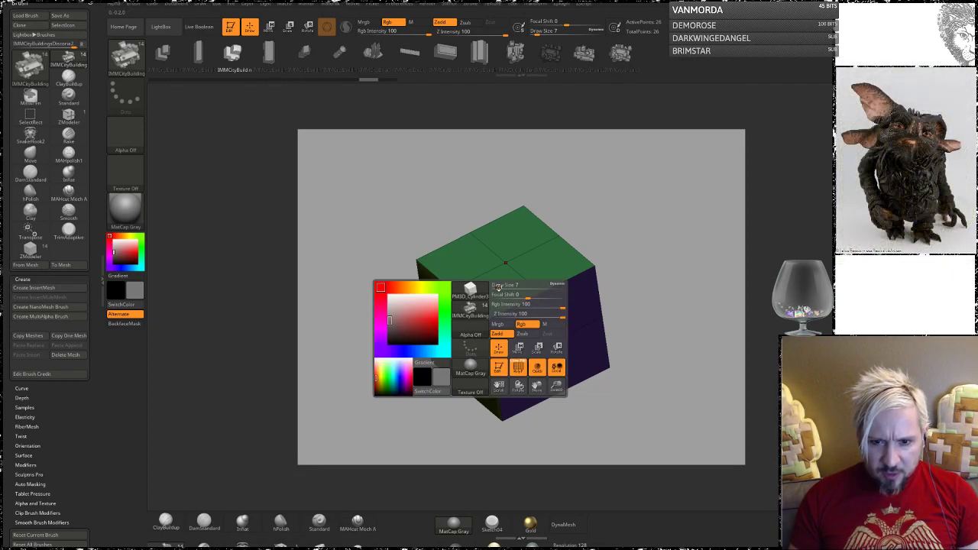
{"action": "key", "text": "space"}
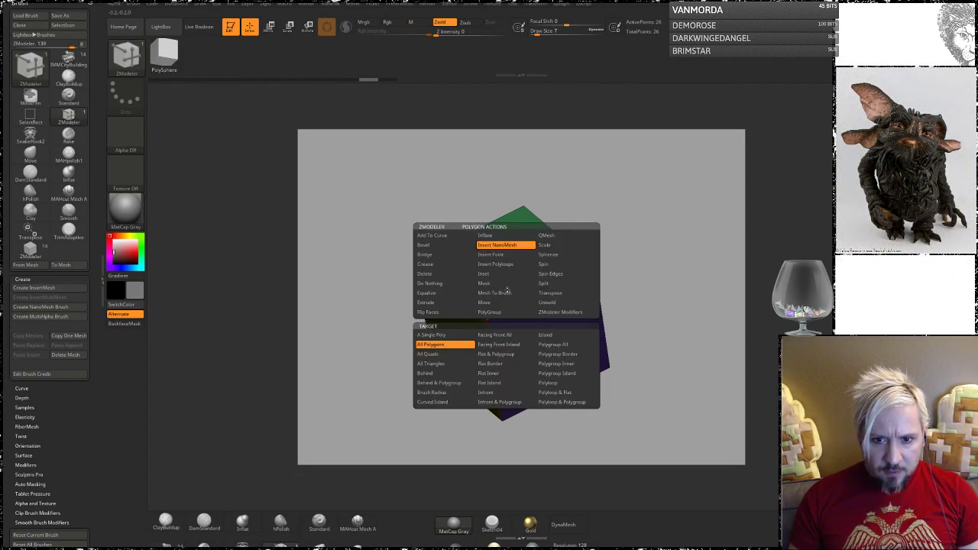
{"action": "left_click", "coordinate": [461, 345]}
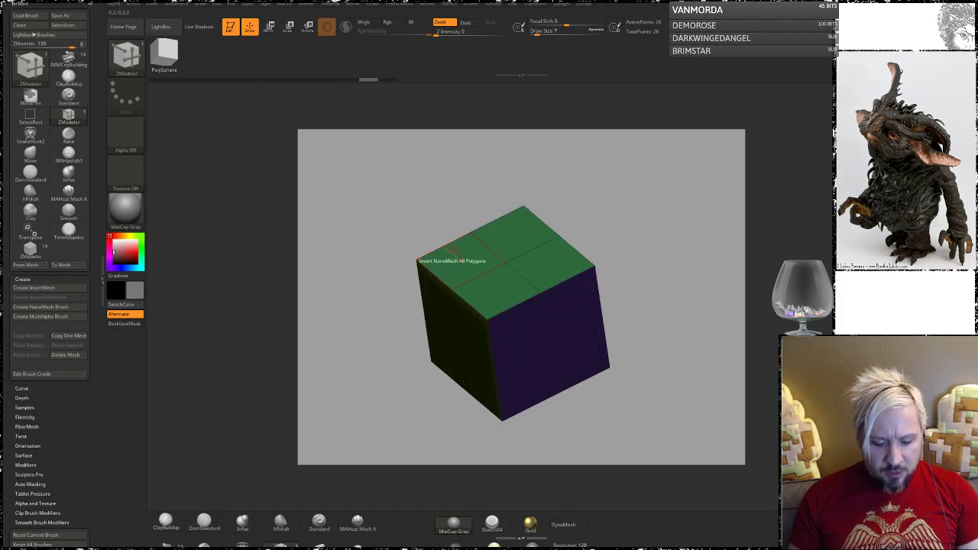
{"action": "key", "text": "F1"}
{"action": "key", "text": "F1"}
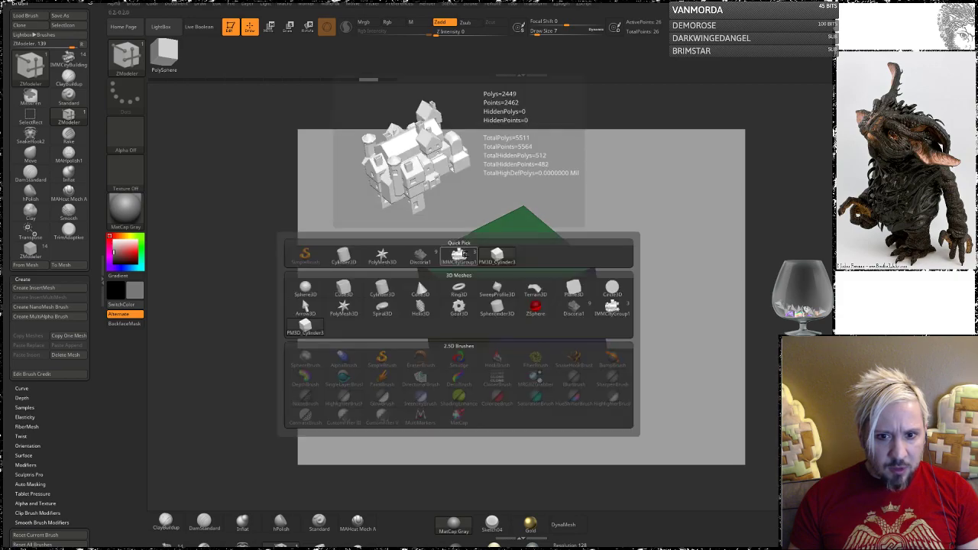
{"action": "key", "text": "F1"}
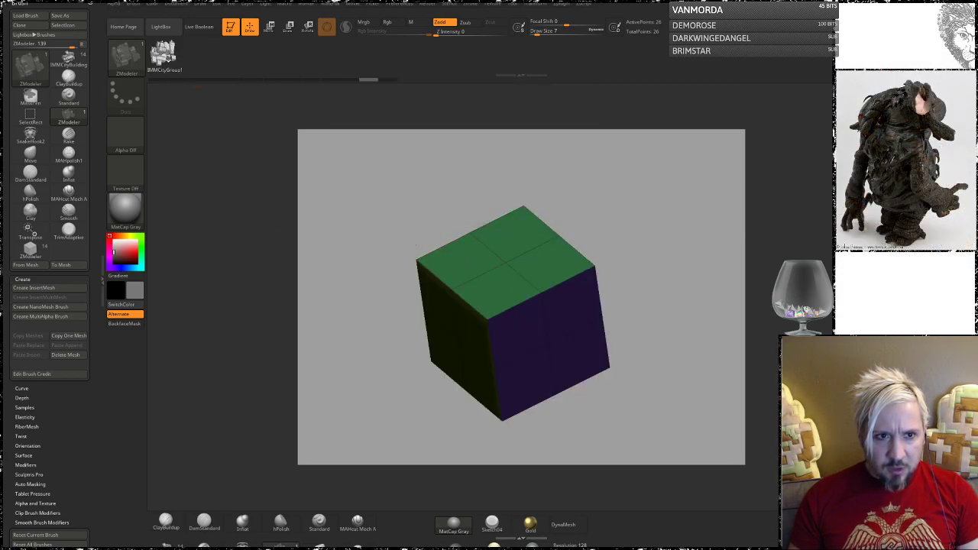
{"action": "left_click", "coordinate": [424, 272]}
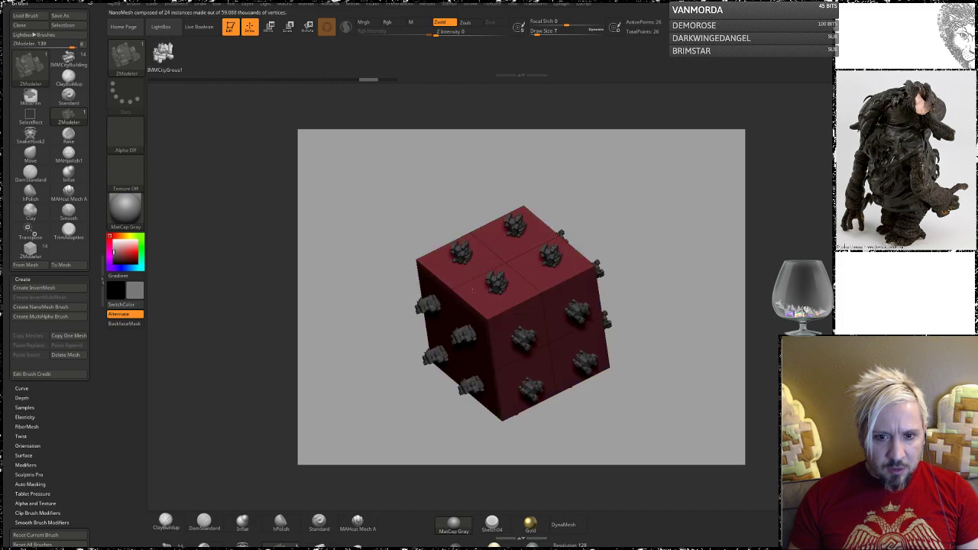
{"action": "left_click_drag", "start_coordinate": [424, 272], "coordinate": [542, 284]}
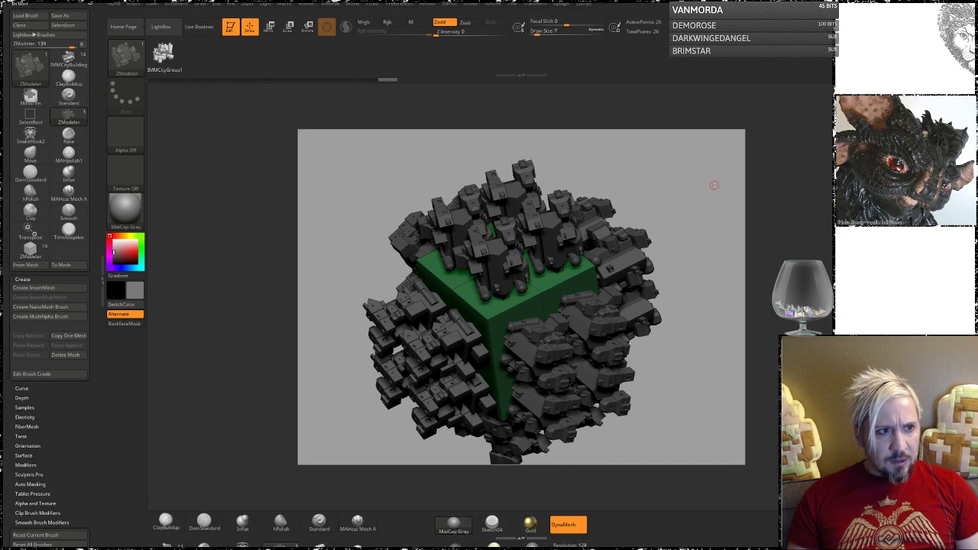
- Inspect the building NanoMeshes on the cube, return to the ZModeler brush and undo the fill
{"action": "left_click_drag", "start_coordinate": [714, 185], "coordinate": [736, 235]}
{"action": "left_click_drag", "start_coordinate": [742, 261], "coordinate": [700, 184]}
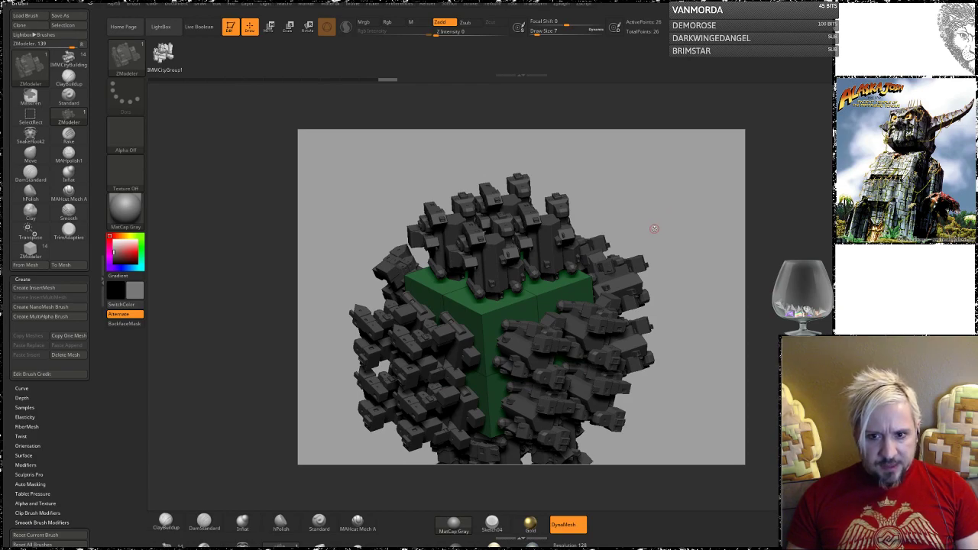
{"action": "left_click_drag", "start_coordinate": [658, 221], "coordinate": [653, 227]}
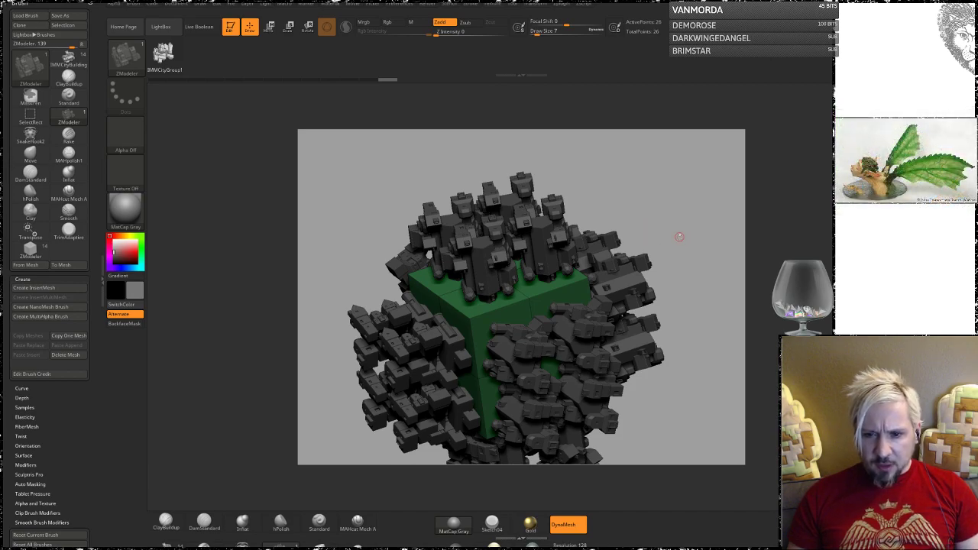
{"action": "mouse_move", "coordinate": [694, 251]}
{"action": "left_mouse_down"}
{"action": "mouse_move", "coordinate": [699, 216]}
{"action": "mouse_move", "coordinate": [675, 218]}
{"action": "mouse_move", "coordinate": [665, 201]}
{"action": "mouse_move", "coordinate": [691, 205]}
{"action": "mouse_move", "coordinate": [694, 218]}
{"action": "mouse_move", "coordinate": [679, 206]}
{"action": "left_mouse_up"}
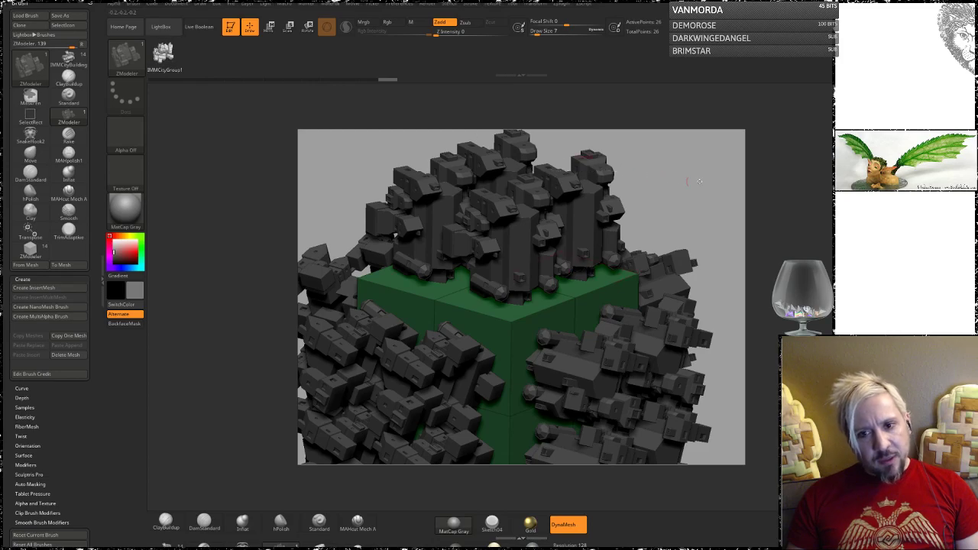
{"action": "left_click_drag", "start_coordinate": [698, 187], "coordinate": [629, 213]}
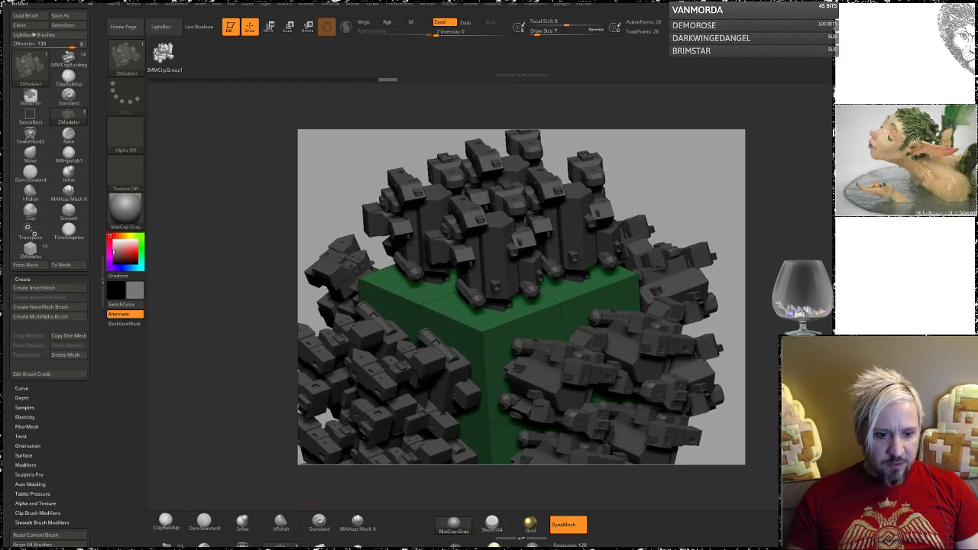
{"action": "left_click", "coordinate": [164, 545]}
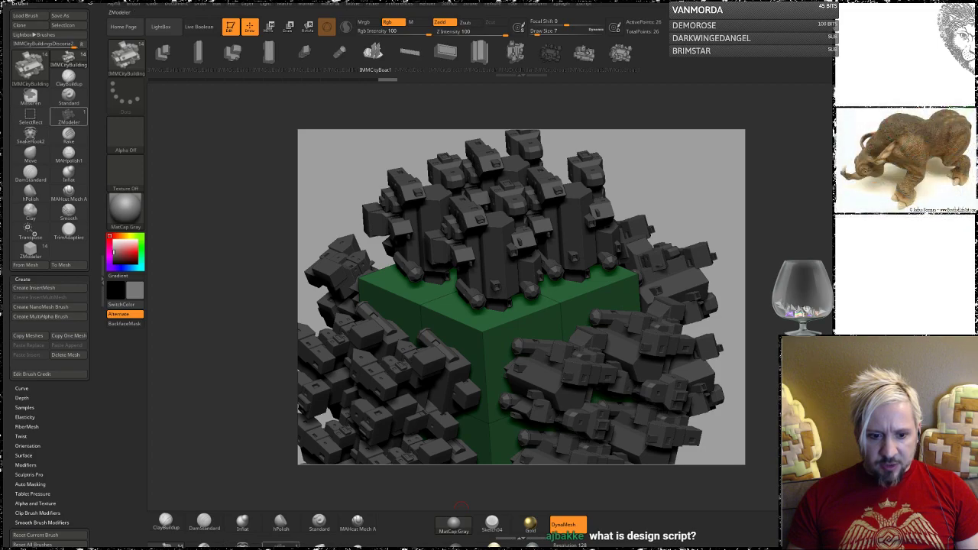
{"action": "left_click", "coordinate": [69, 115]}
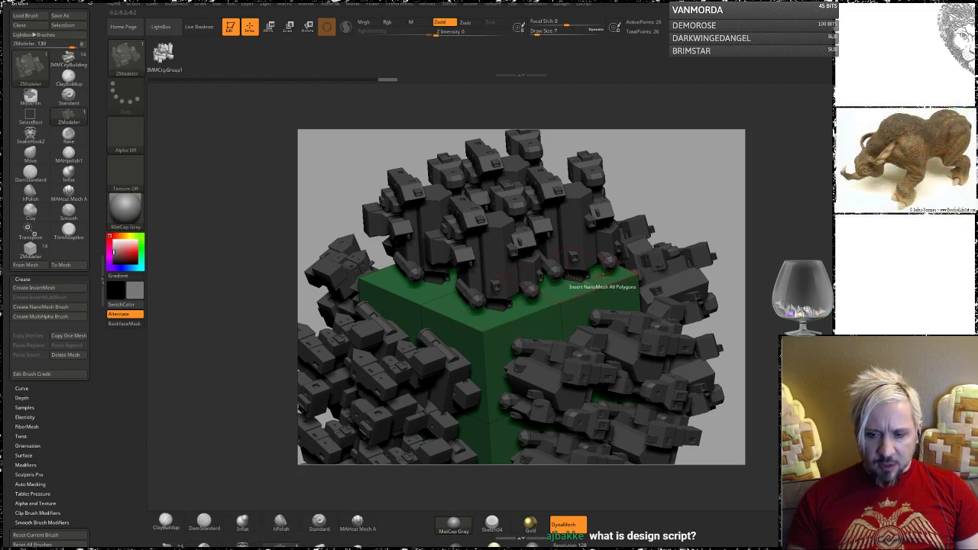
{"action": "key", "text": "ctrl+z"}
{"action": "key", "text": "ctrl+z"}
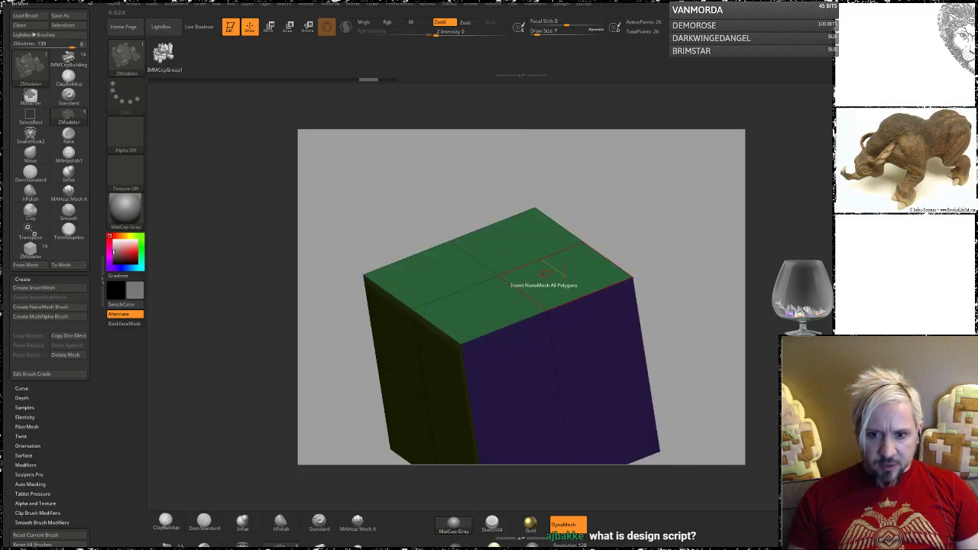
- Preview the available meshes and choose IMMCityGroup1 as the mesh for Insert NanoMesh
{"action": "key", "text": "F1"}
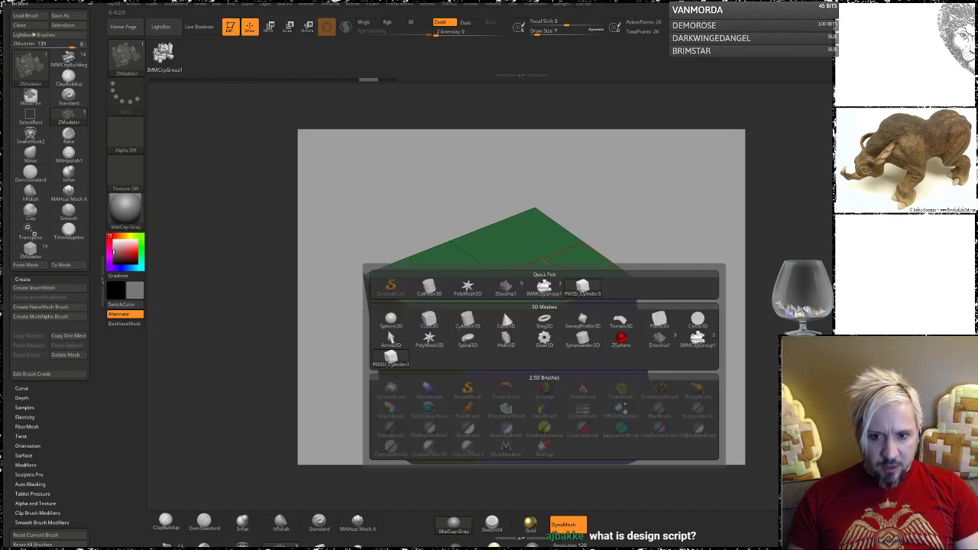
{"action": "mouse_move", "coordinate": [544, 284]}
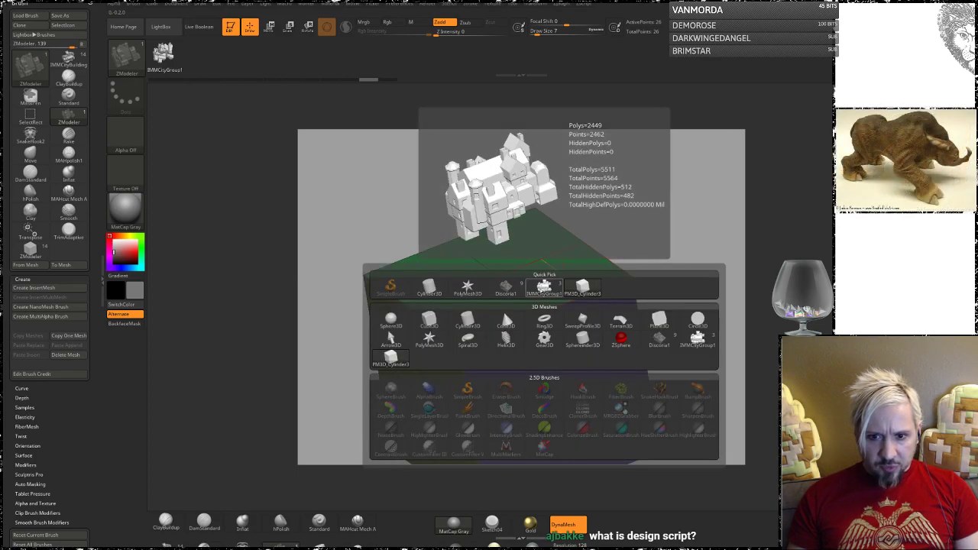
{"action": "mouse_move", "coordinate": [475, 293]}
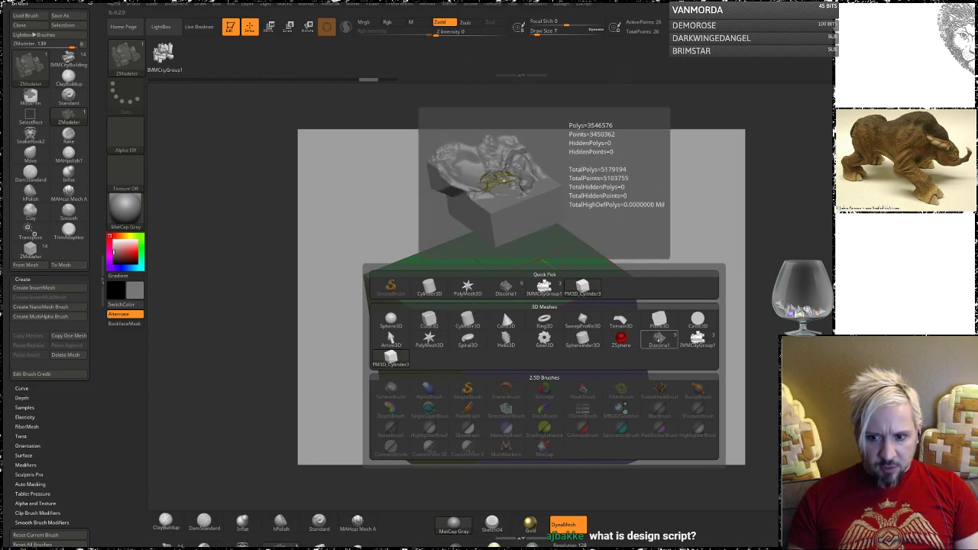
{"action": "mouse_move", "coordinate": [698, 342]}
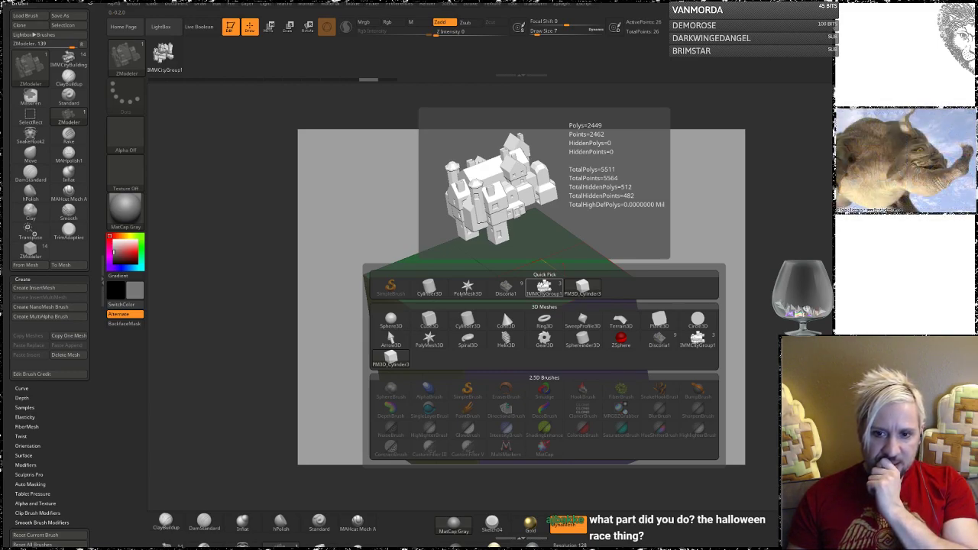
{"action": "left_click", "coordinate": [543, 286]}
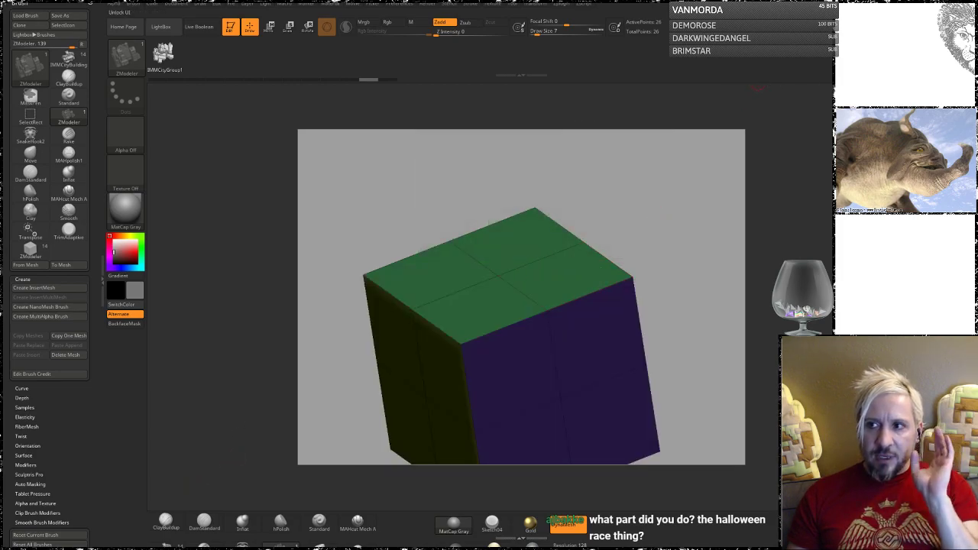
- Switch to the browser and return from the video to the Google results for "nanomesh"
{"action": "key", "text": "alt+Tab"}
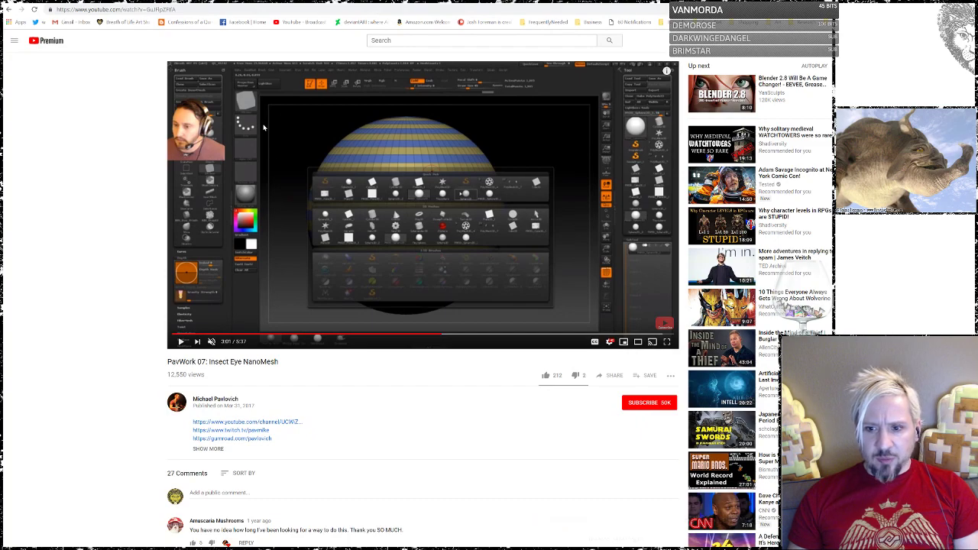
{"action": "left_click", "coordinate": [8, 10]}
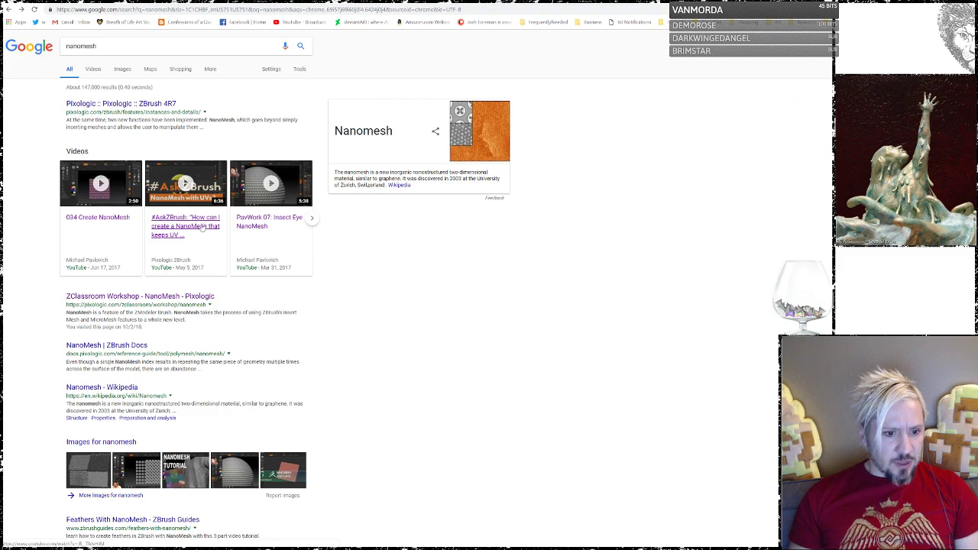
- Find Pixologic's NanoMesh Functionality lesson through the image results for "nanomesh", play its video and skip ahead
{"action": "left_click", "coordinate": [297, 484]}
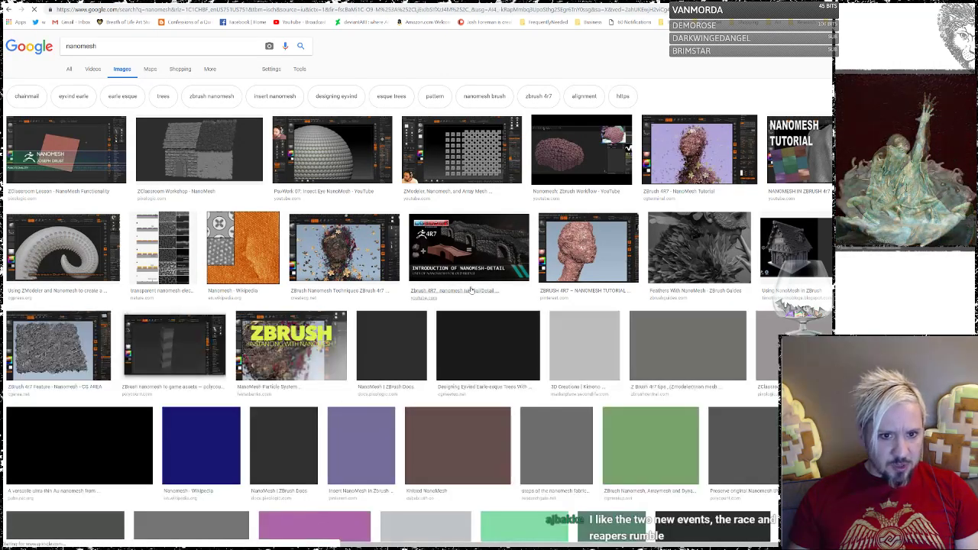
{"action": "left_click", "coordinate": [66, 149]}
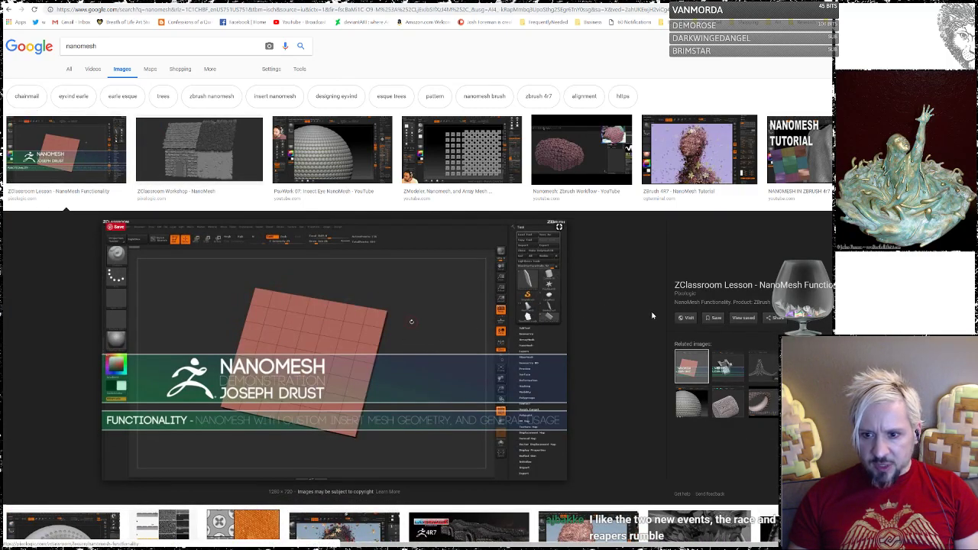
{"action": "left_click", "coordinate": [685, 318]}
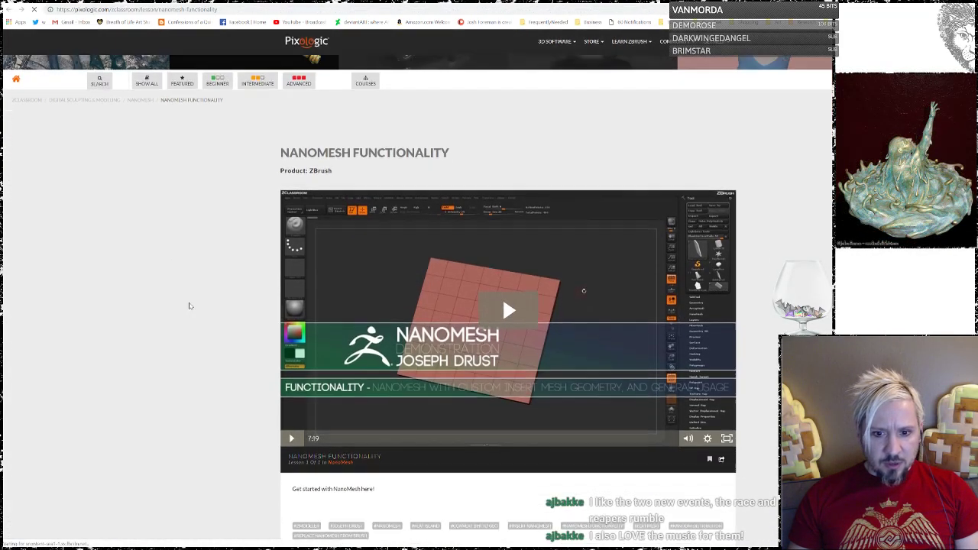
{"action": "left_click", "coordinate": [501, 298]}
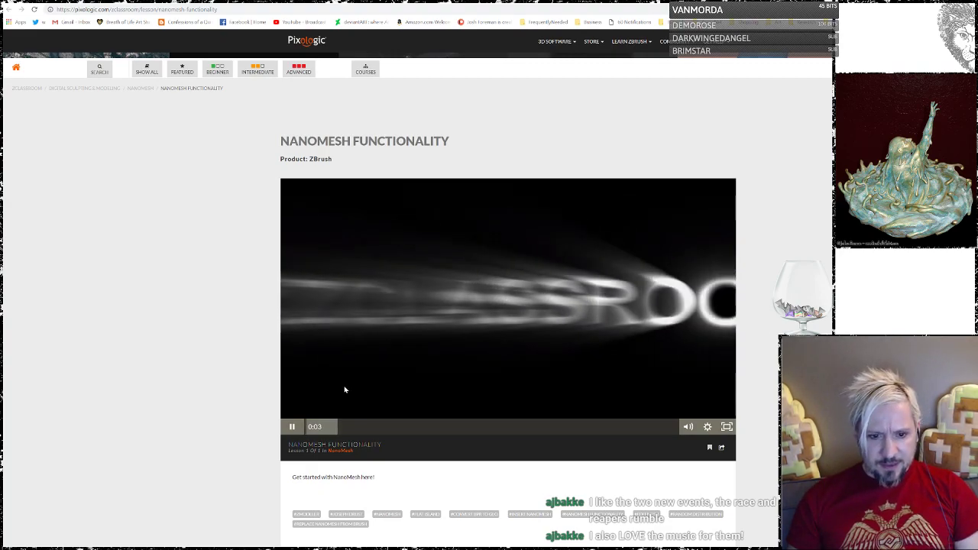
{"action": "left_click", "coordinate": [384, 430]}
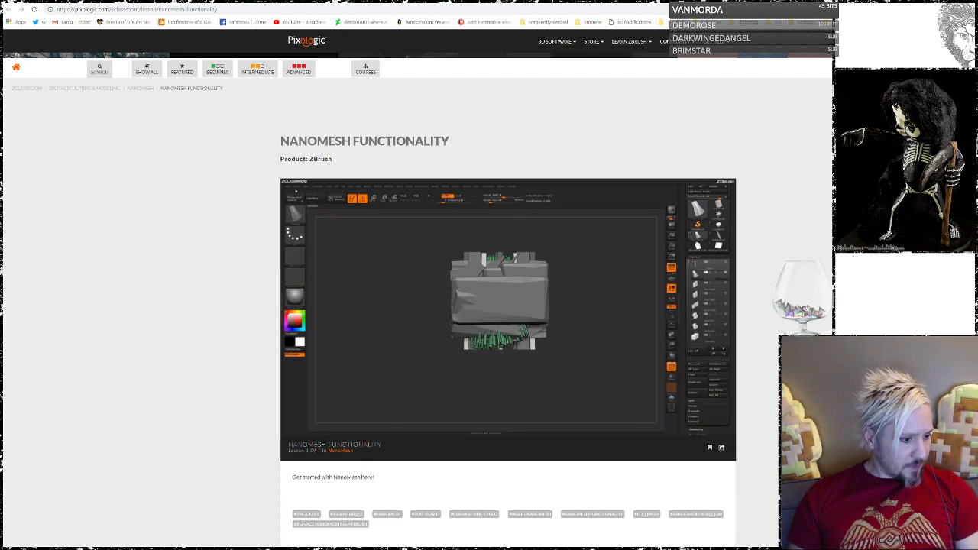
- Pause the YouTubeLivestream music playlist, return to the lesson video and rewind it to about 1:04
{"action": "key", "text": "alt+Tab"}
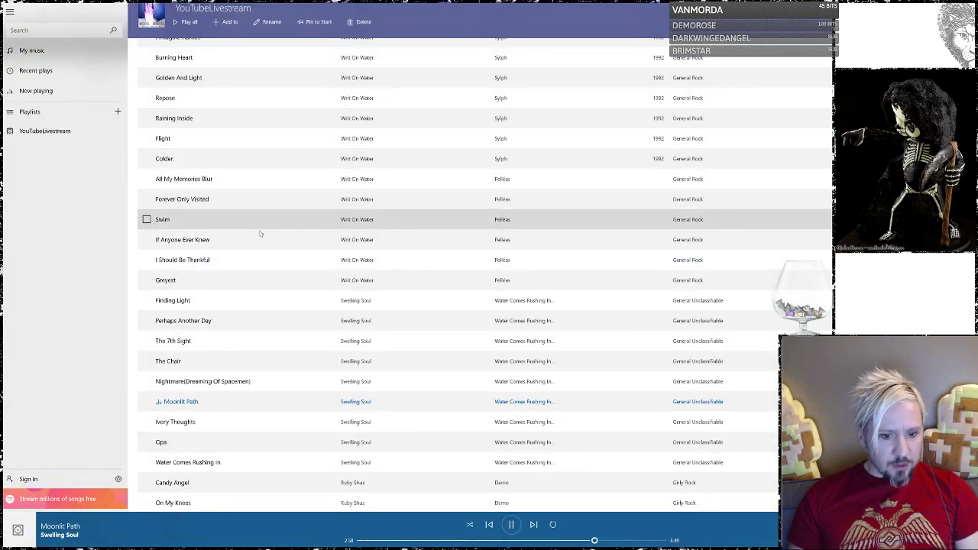
{"action": "left_click", "coordinate": [511, 525]}
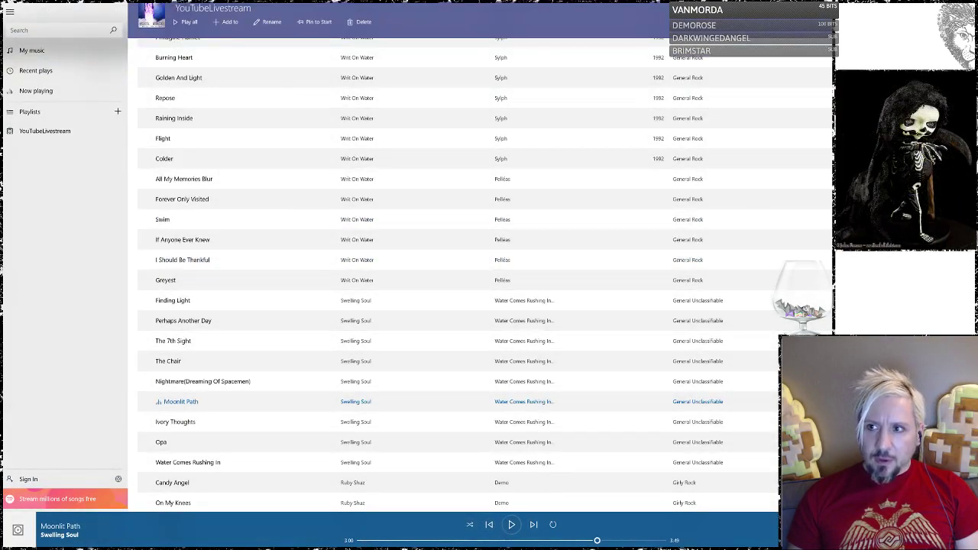
{"action": "key", "text": "alt+Tab"}
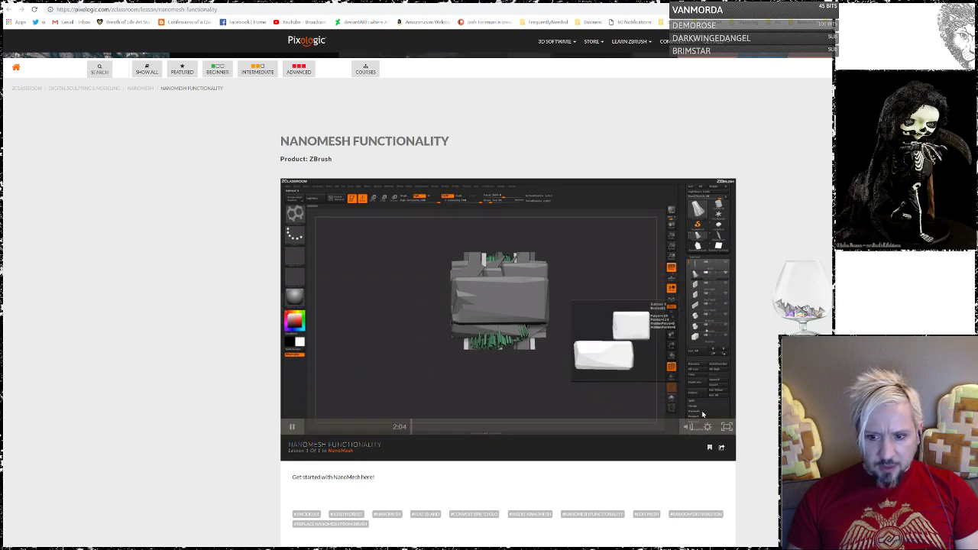
{"action": "mouse_move", "coordinate": [689, 426]}
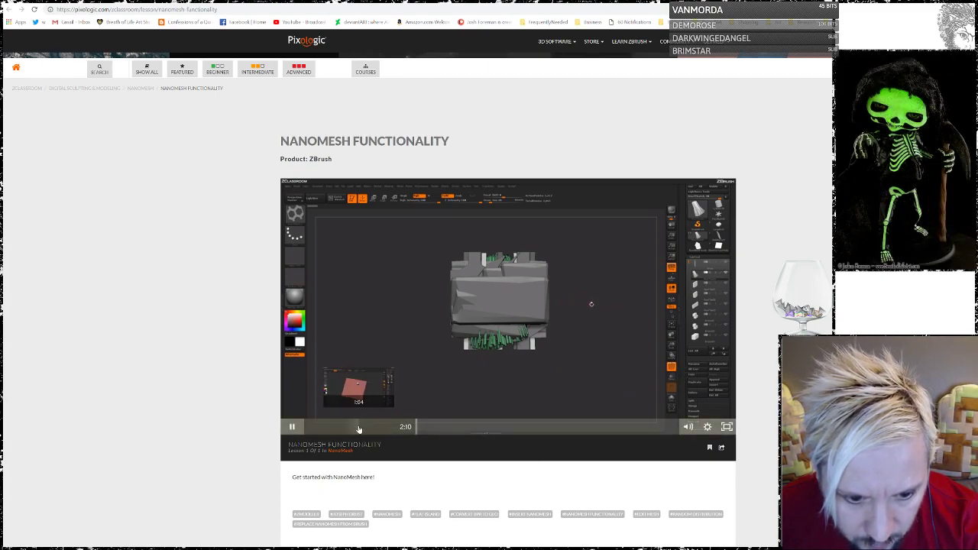
{"action": "left_click", "coordinate": [358, 427]}
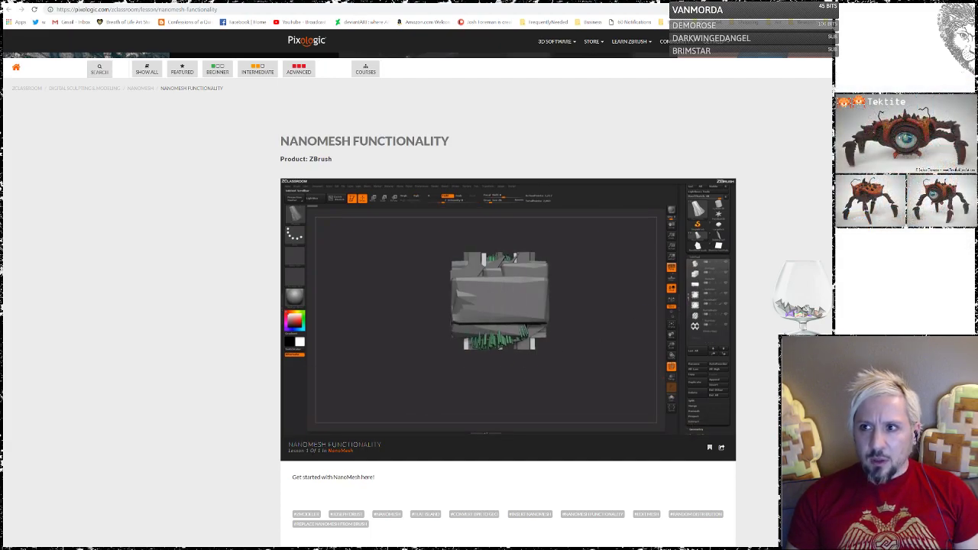
- Switch back to ZBrush and select the IMMCityBuildings insert brush
{"action": "key", "text": "super+d"}
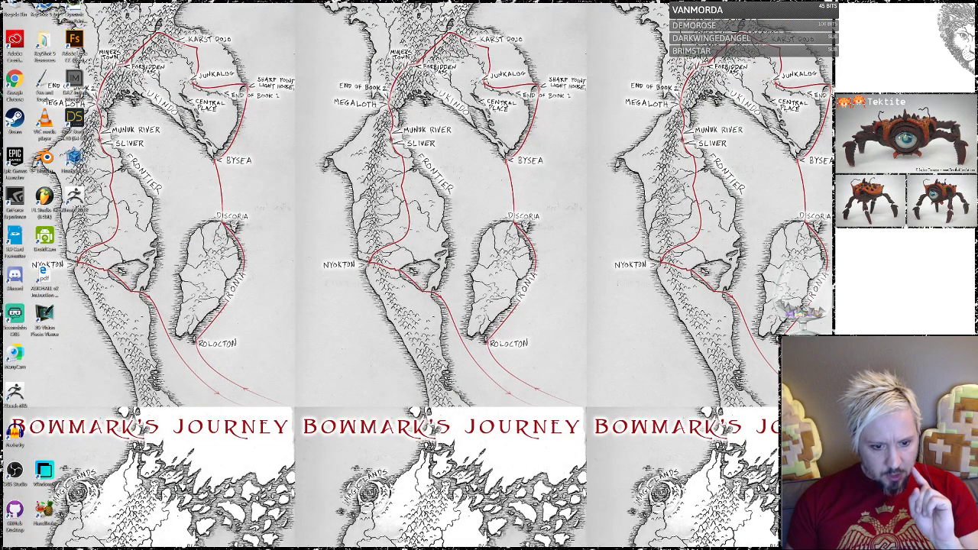
{"action": "mouse_move", "coordinate": [290, 548]}
{"action": "left_click", "coordinate": [290, 523]}
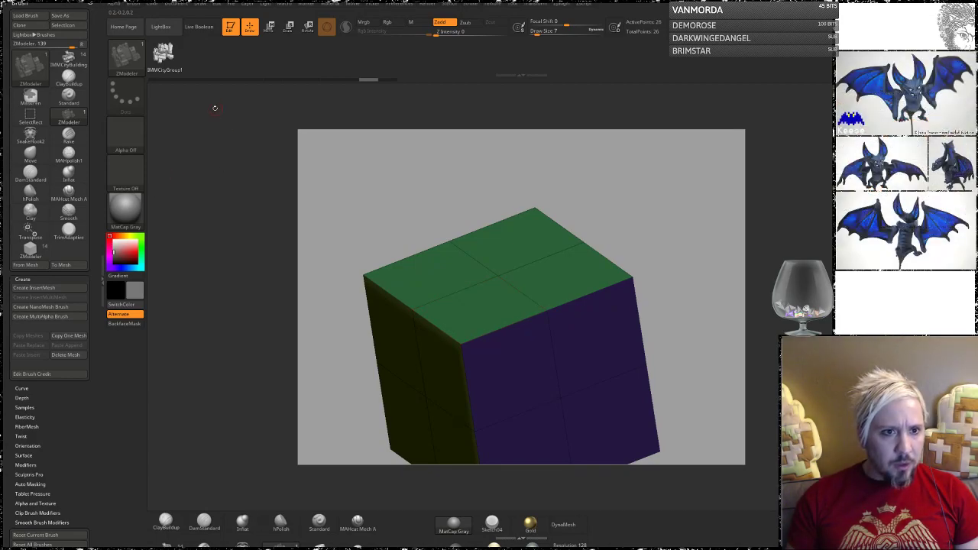
{"action": "left_click", "coordinate": [68, 59]}
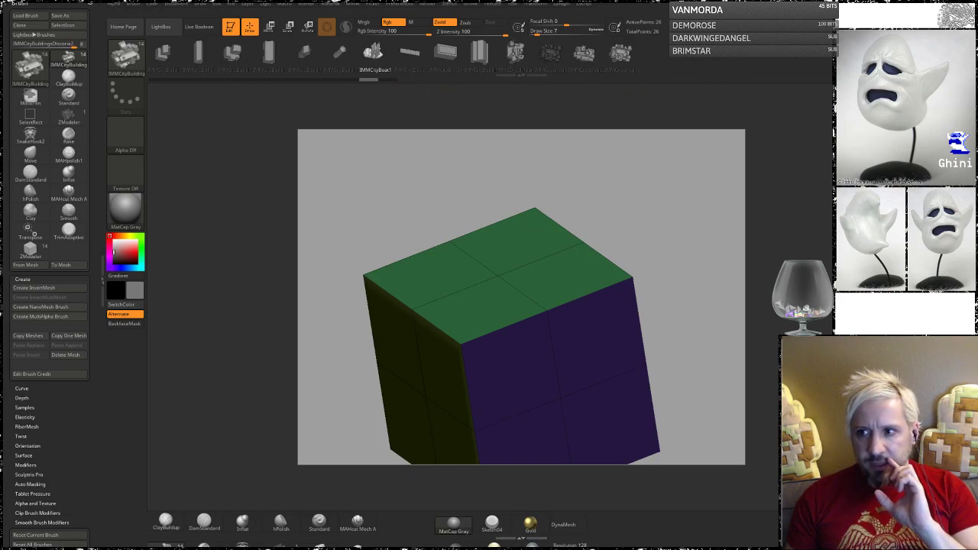
- Switch the active tool from the cube to the star-shaped PolyMesh3D and frame it in view
{"action": "left_click", "coordinate": [851, 141]}
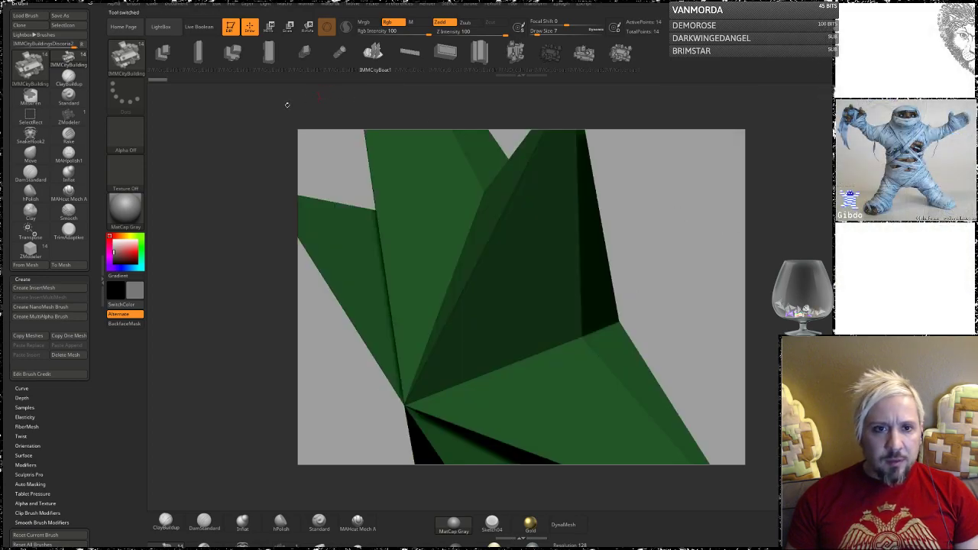
{"action": "key", "text": "f"}
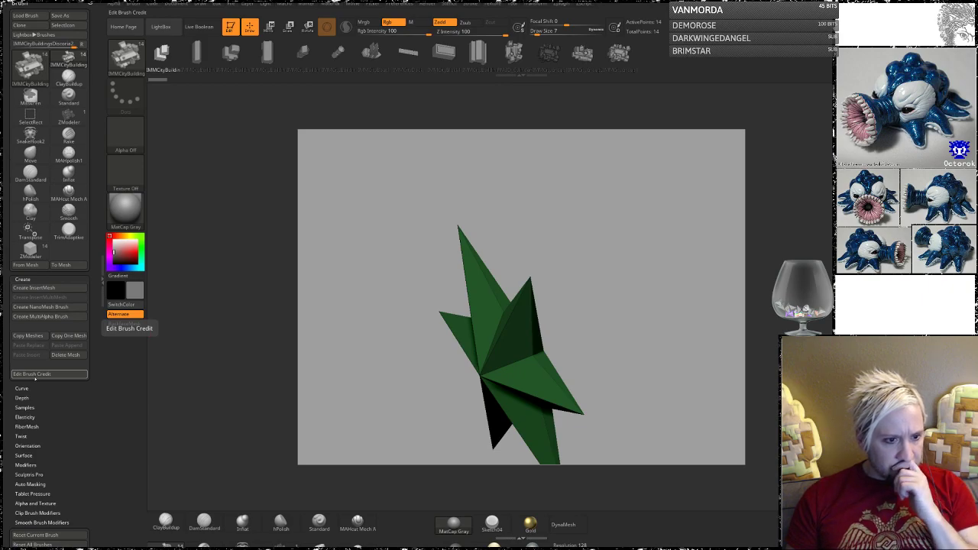
{"action": "left_click", "coordinate": [30, 288]}
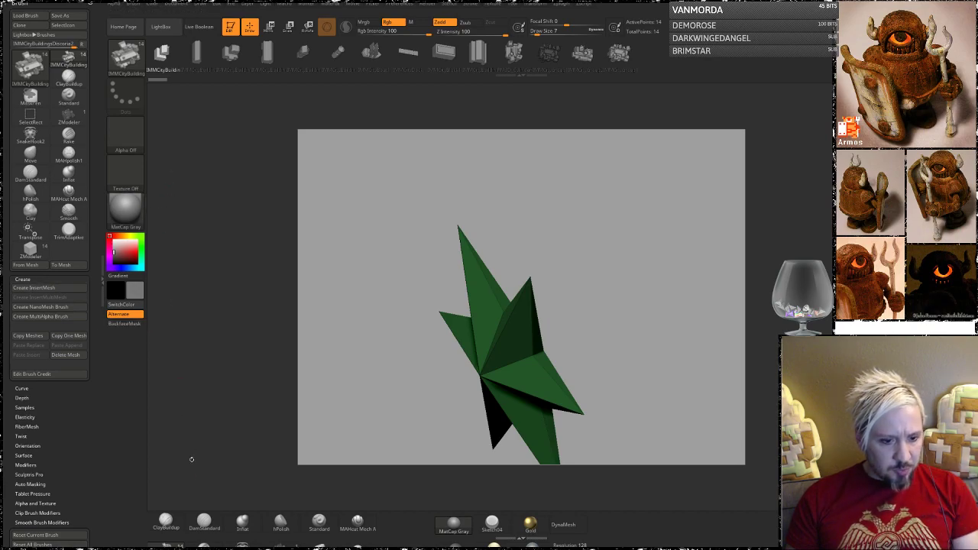
{"action": "left_click", "coordinate": [69, 59]}
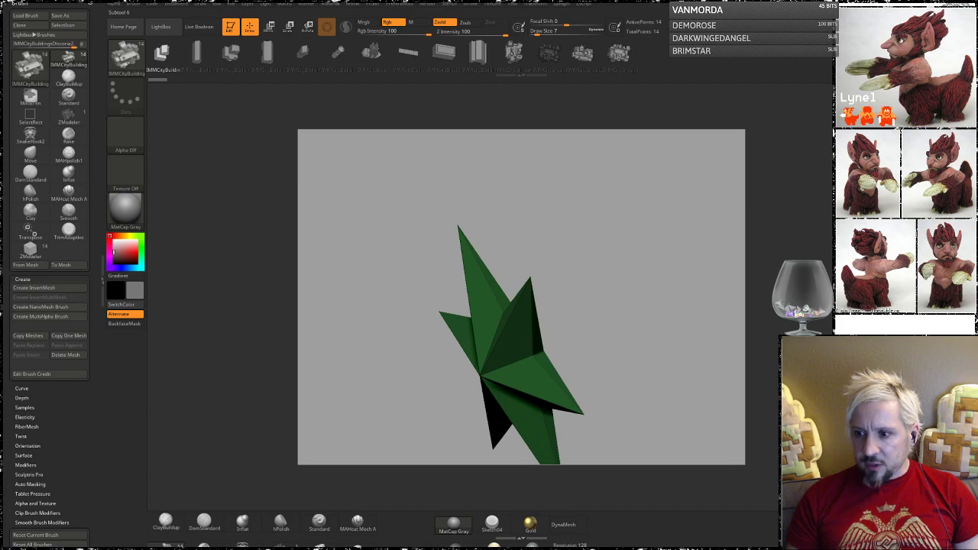
- Replace the star with a flat plane primitive and rotate it to lie horizontally above the floor
{"action": "left_click", "coordinate": [864, 96]}
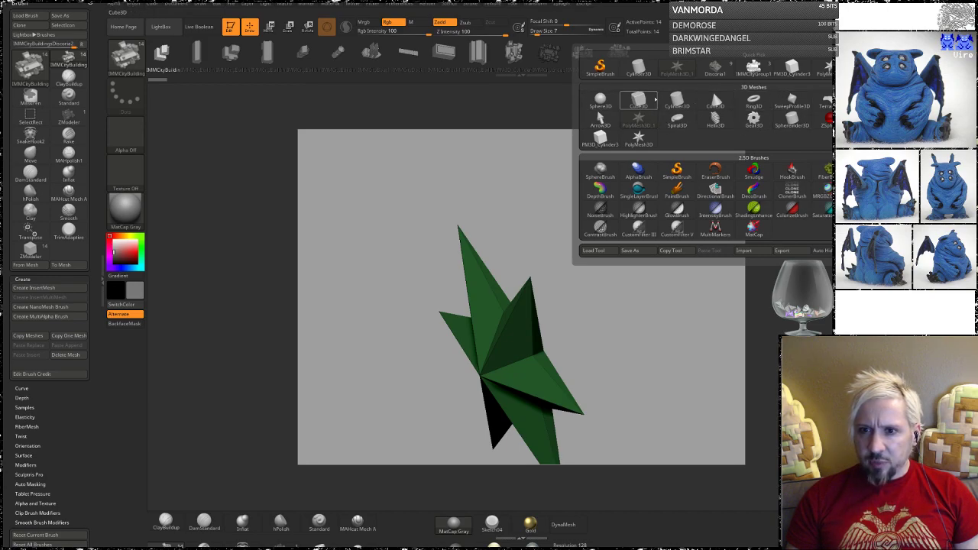
{"action": "left_click", "coordinate": [654, 100]}
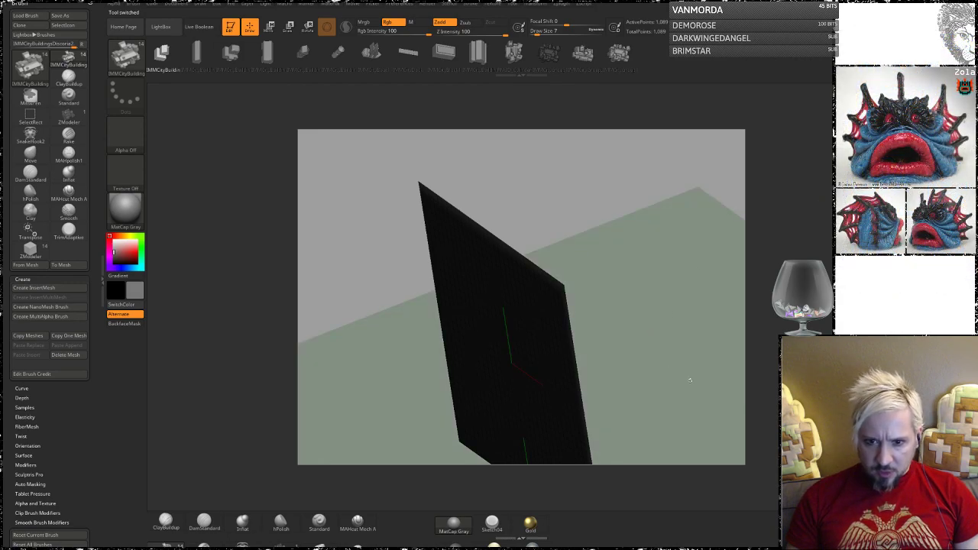
{"action": "left_click_drag", "start_coordinate": [690, 378], "coordinate": [559, 324]}
{"action": "key", "text": "e"}
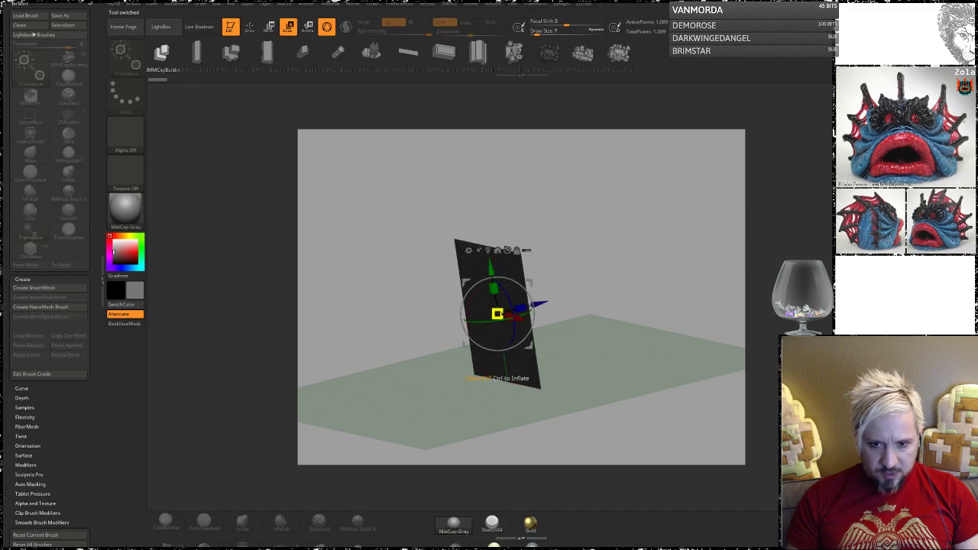
{"action": "left_click_drag", "start_coordinate": [471, 287], "coordinate": [543, 267]}
{"action": "key", "text": "ctrl+z"}
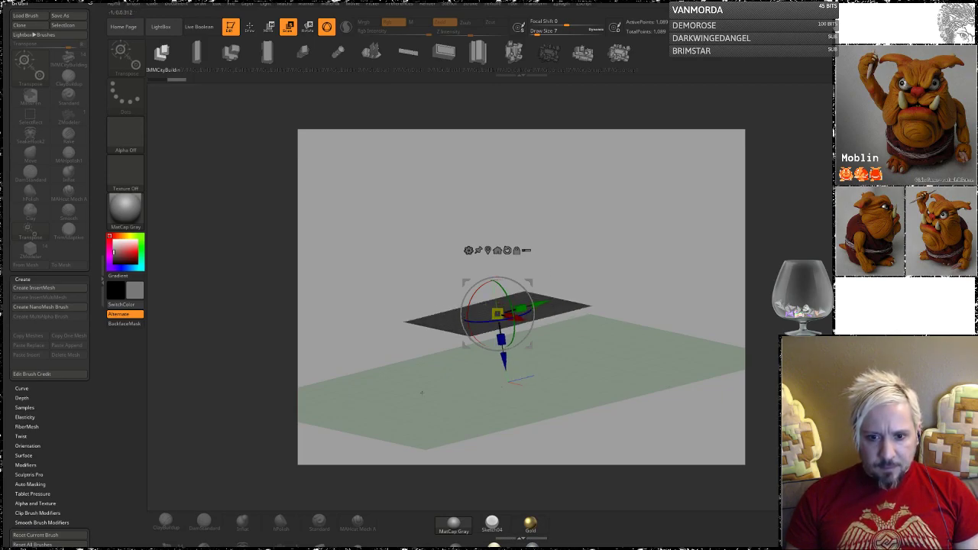
- Turn on perspective and hide the floor grid beneath the plane
{"action": "left_click_drag", "start_coordinate": [568, 233], "coordinate": [583, 251]}
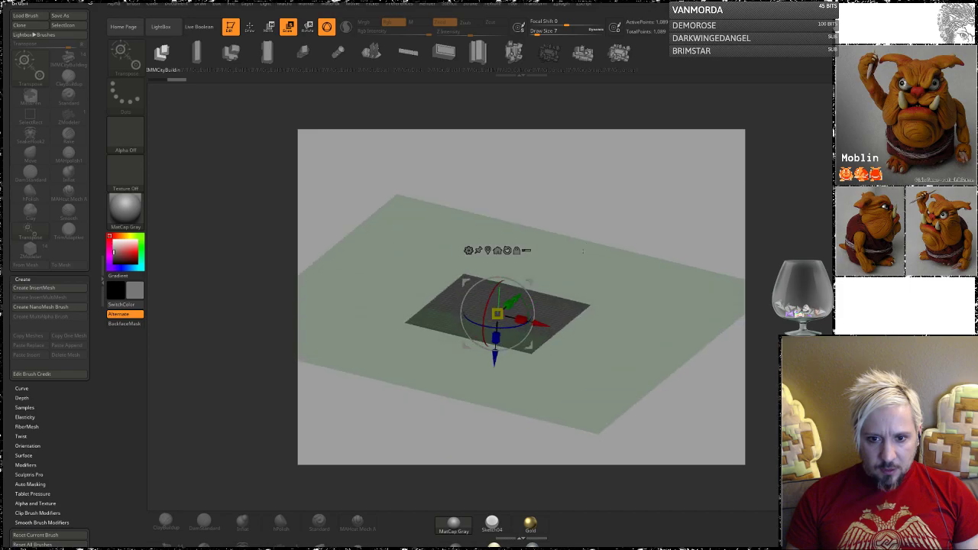
{"action": "left_click_drag", "start_coordinate": [697, 267], "coordinate": [686, 303]}
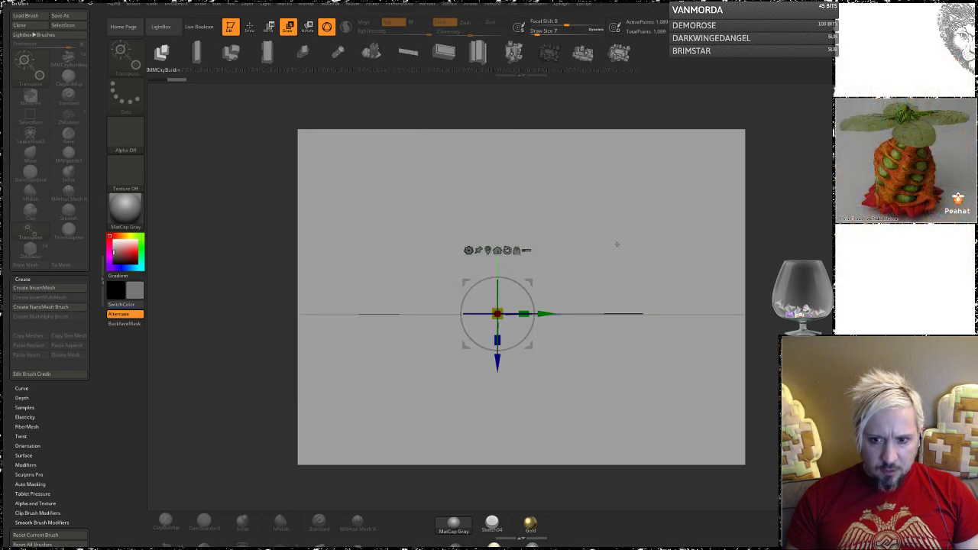
{"action": "left_click_drag", "start_coordinate": [617, 245], "coordinate": [616, 283]}
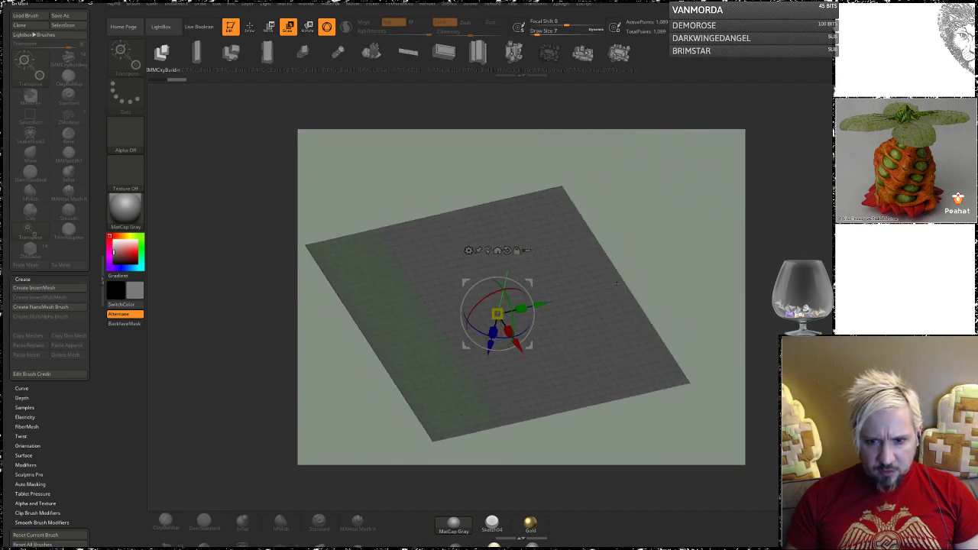
{"action": "key", "text": "p"}
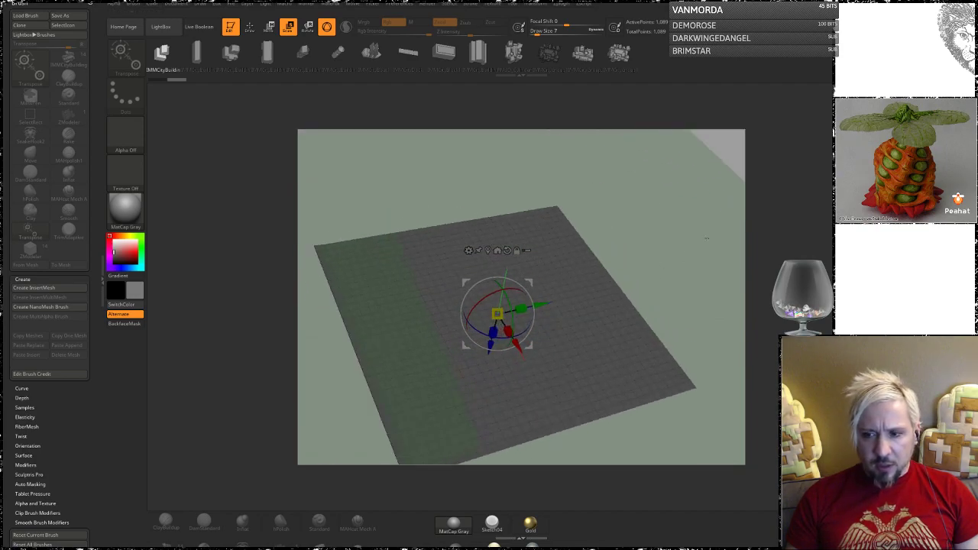
{"action": "key", "text": "shift+p"}
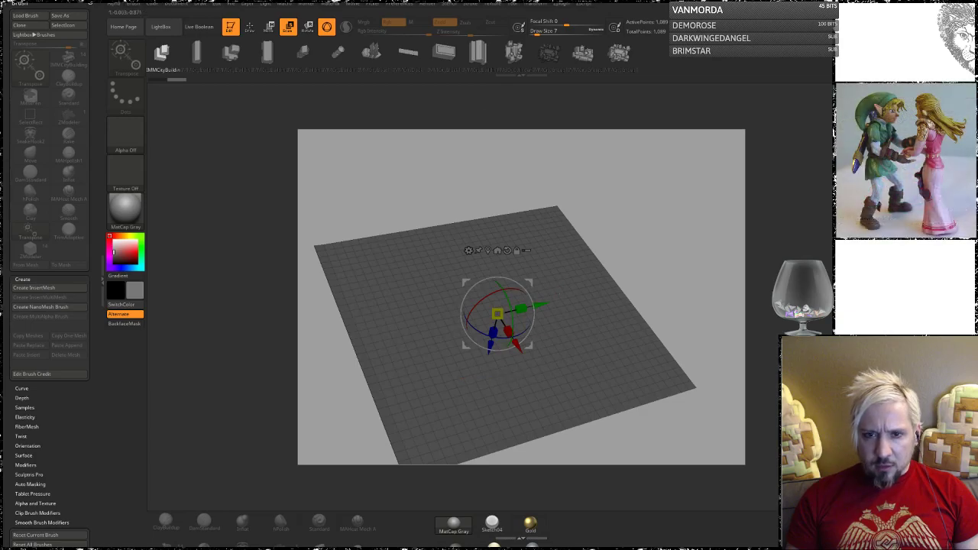
- Choose the first building in the insert brush and convert the plane primitive to a PolyMesh3D
{"action": "left_click", "coordinate": [162, 53]}
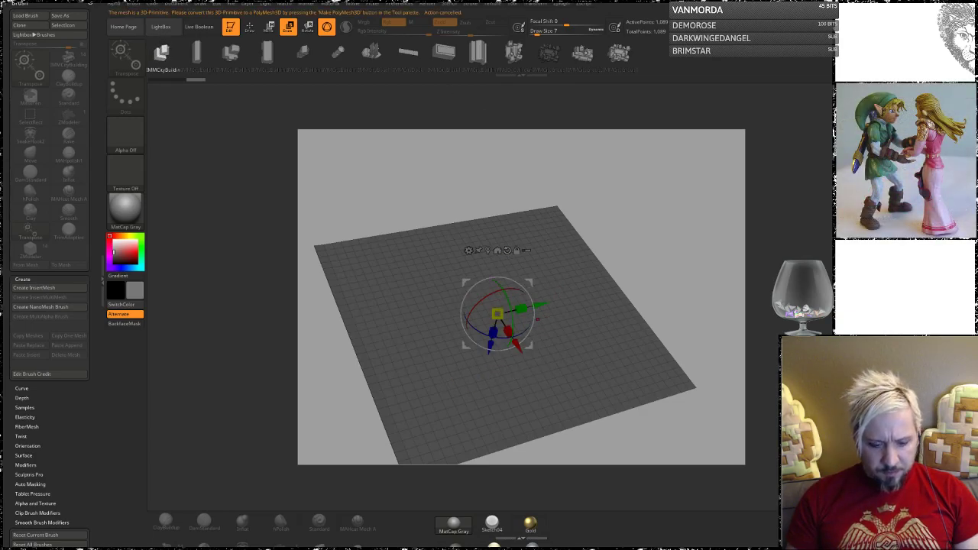
{"action": "key", "text": "q"}
{"action": "left_click", "coordinate": [501, 322]}
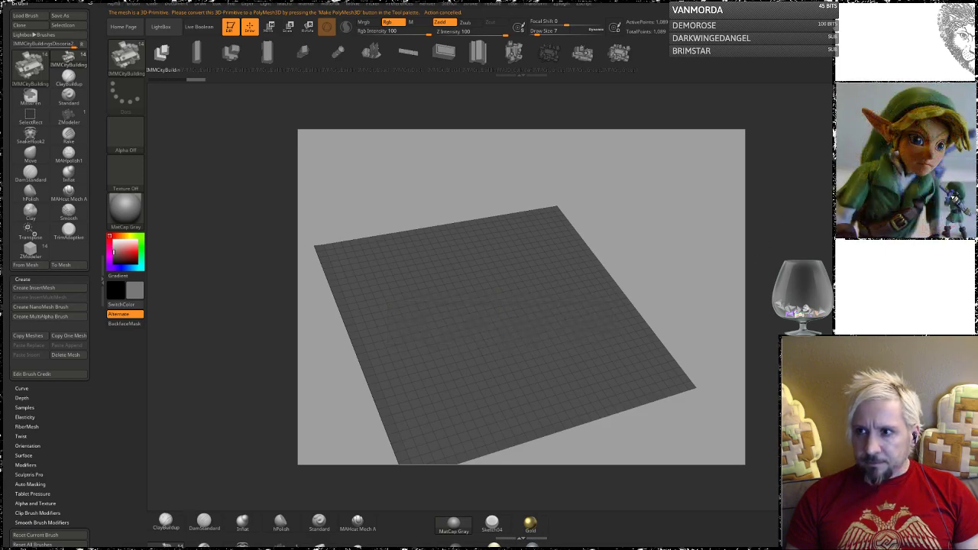
{"action": "left_click", "coordinate": [936, 54]}
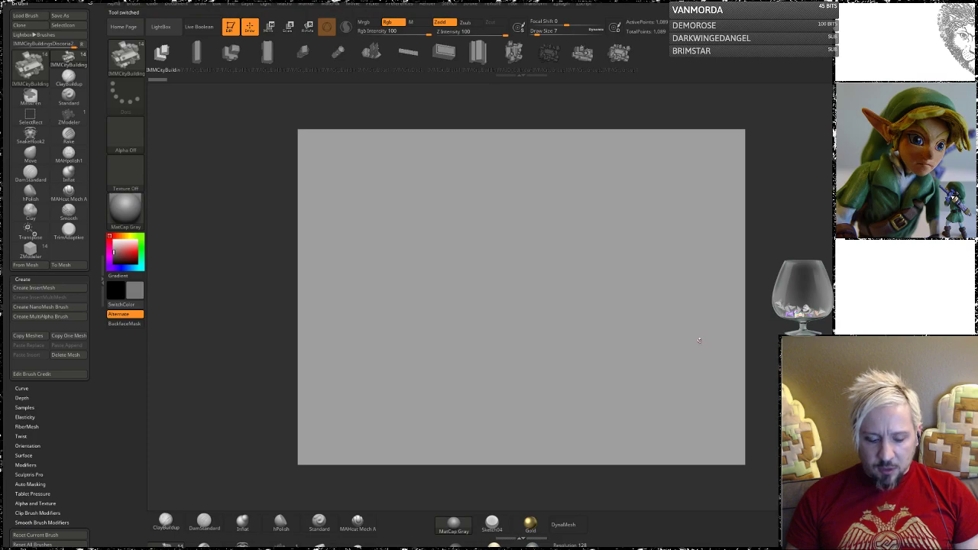
{"action": "mouse_move", "coordinate": [714, 370]}
{"action": "left_mouse_down"}
{"action": "mouse_move", "coordinate": [699, 321]}
{"action": "mouse_move", "coordinate": [719, 182]}
{"action": "left_mouse_up"}
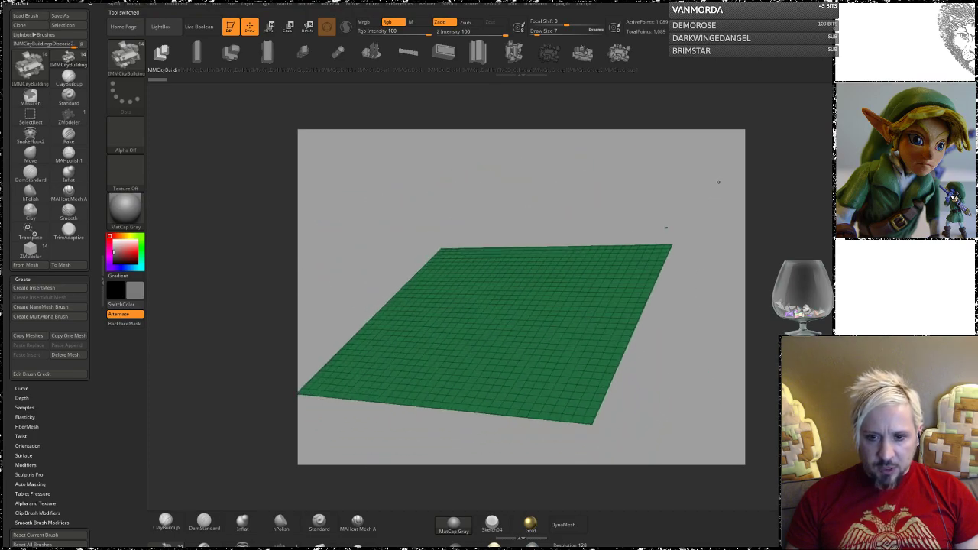
{"action": "left_click_drag", "start_coordinate": [682, 253], "coordinate": [794, 221]}
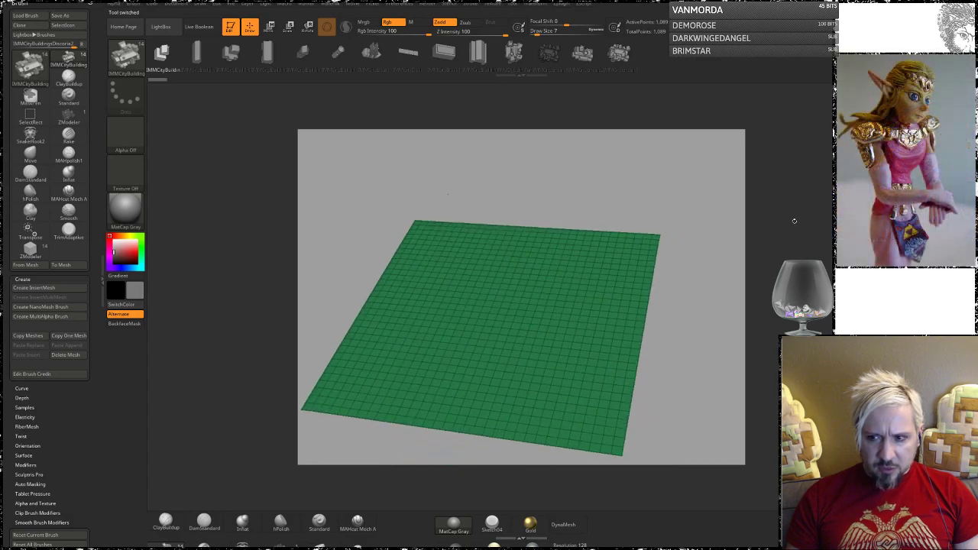
- Show the floor grid and move the plane vertically to line it up with the floor
{"action": "key", "text": "shift+p"}
{"action": "left_click_drag", "start_coordinate": [681, 306], "coordinate": [655, 336]}
{"action": "key", "text": "w"}
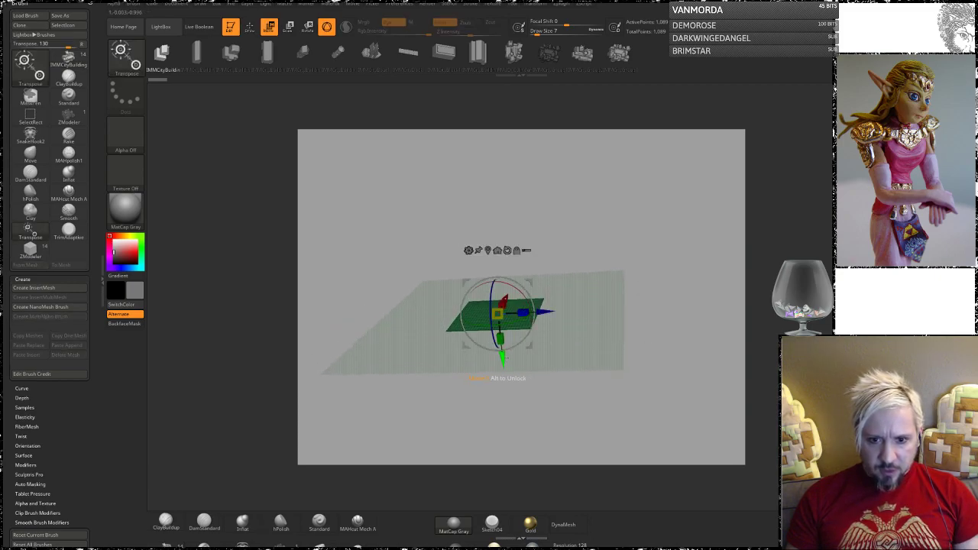
{"action": "left_click_drag", "start_coordinate": [503, 358], "coordinate": [517, 381]}
{"action": "mouse_move", "coordinate": [653, 375]}
{"action": "left_mouse_down"}
{"action": "mouse_move", "coordinate": [660, 347]}
{"action": "mouse_move", "coordinate": [647, 284]}
{"action": "mouse_move", "coordinate": [659, 212]}
{"action": "mouse_move", "coordinate": [653, 359]}
{"action": "left_mouse_up"}
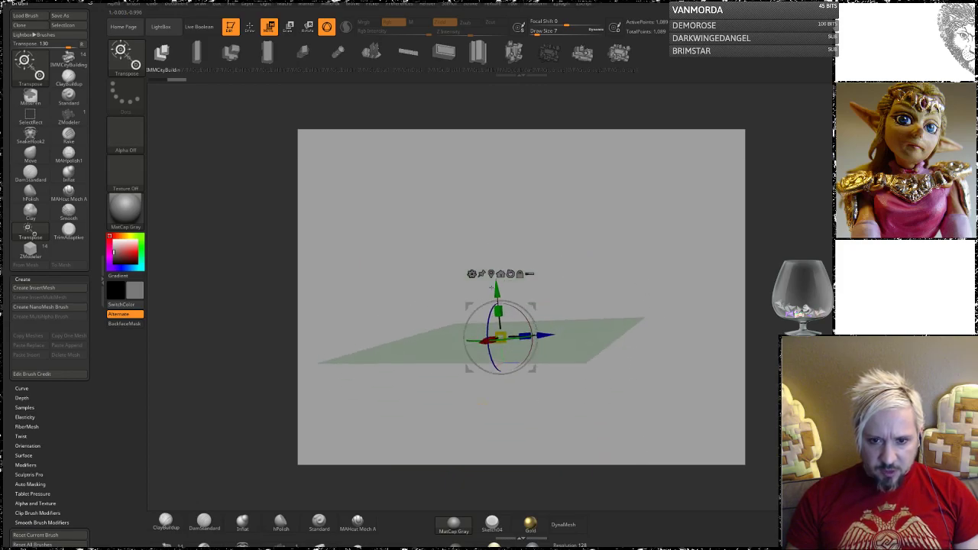
{"action": "left_click_drag", "start_coordinate": [494, 288], "coordinate": [613, 442]}
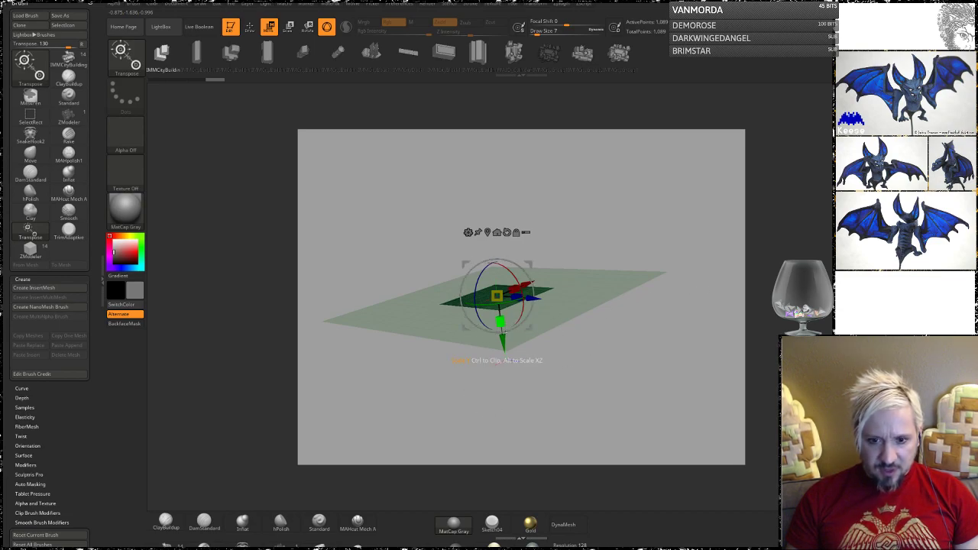
{"action": "left_click_drag", "start_coordinate": [503, 342], "coordinate": [502, 342]}
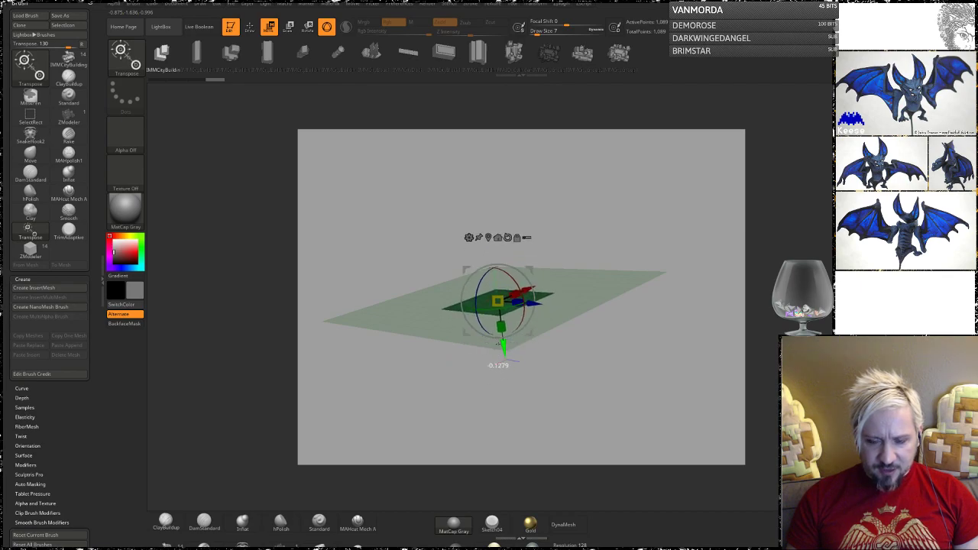
{"action": "left_click_drag", "start_coordinate": [586, 350], "coordinate": [585, 358]}
{"action": "key", "text": "q"}
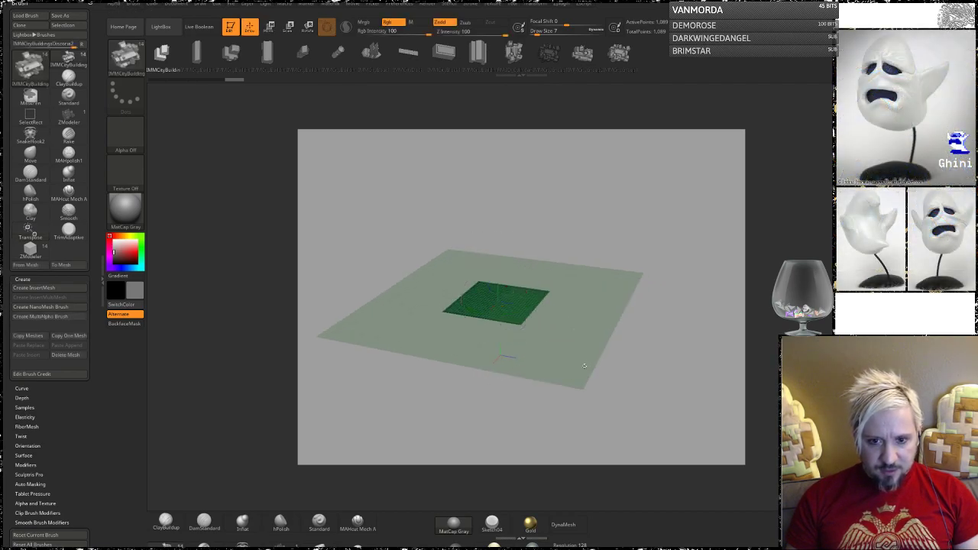
- Frame the plane, hide its polyframe, and insert the selected building at its centre, checking it from the side and above
{"action": "key", "text": "f"}
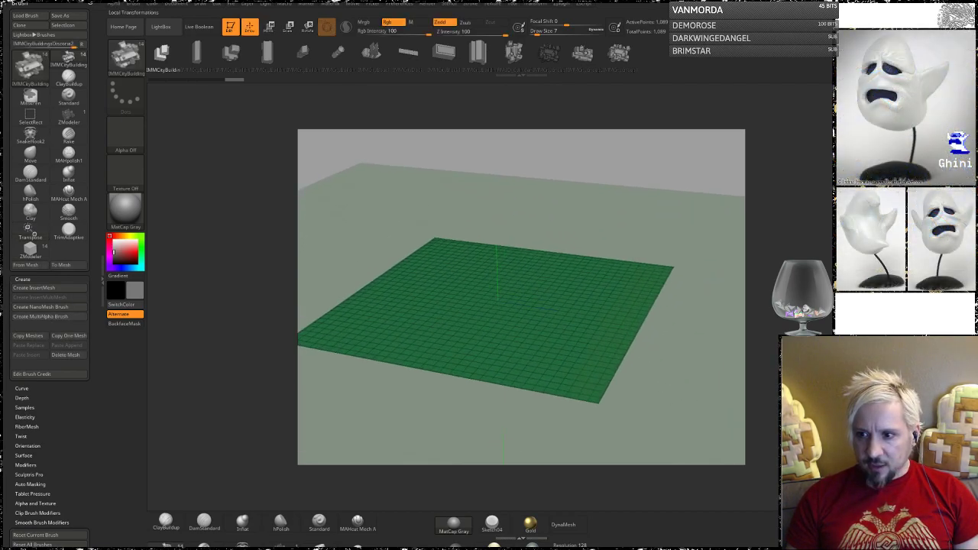
{"action": "key", "text": "shift+f"}
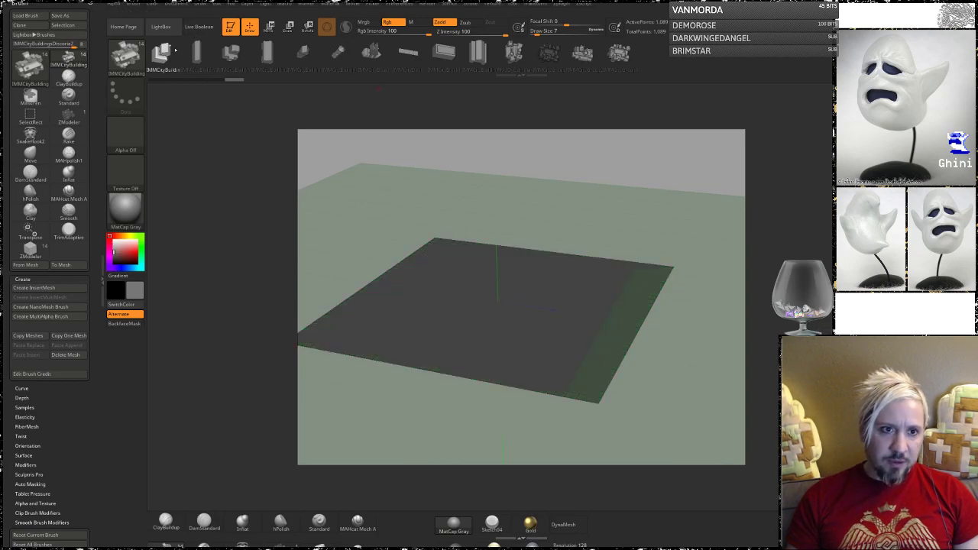
{"action": "left_click_drag", "start_coordinate": [229, 176], "coordinate": [264, 283]}
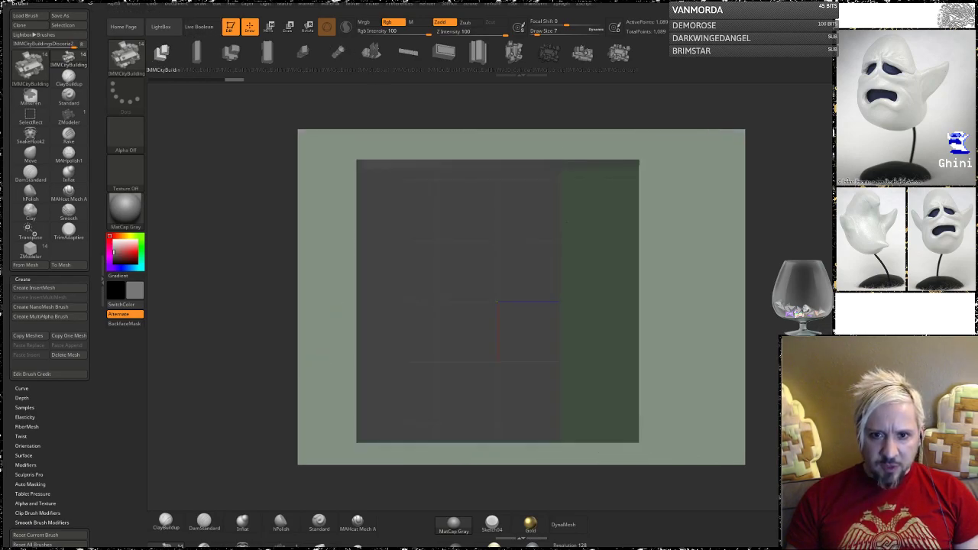
{"action": "left_click_drag", "start_coordinate": [498, 302], "coordinate": [536, 410]}
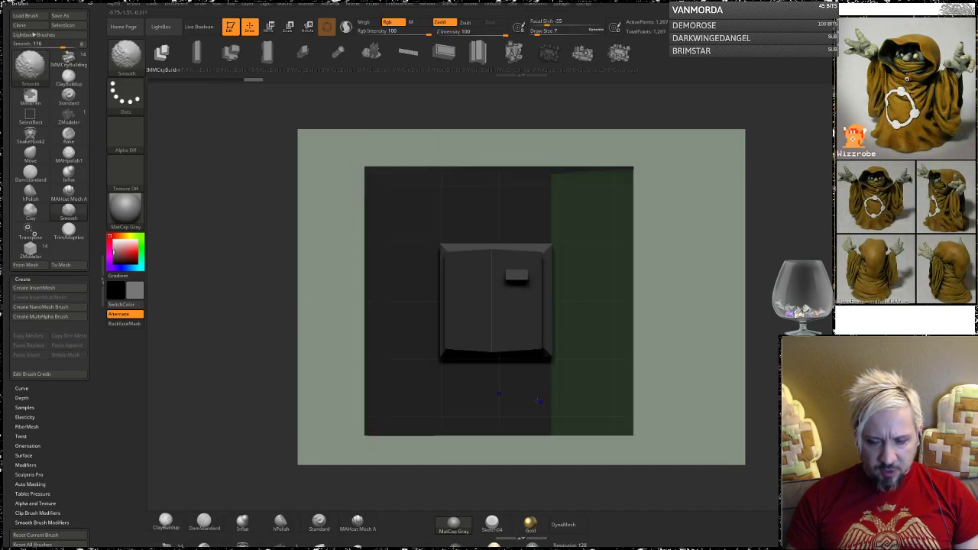
{"action": "left_click_drag", "start_coordinate": [730, 303], "coordinate": [710, 246]}
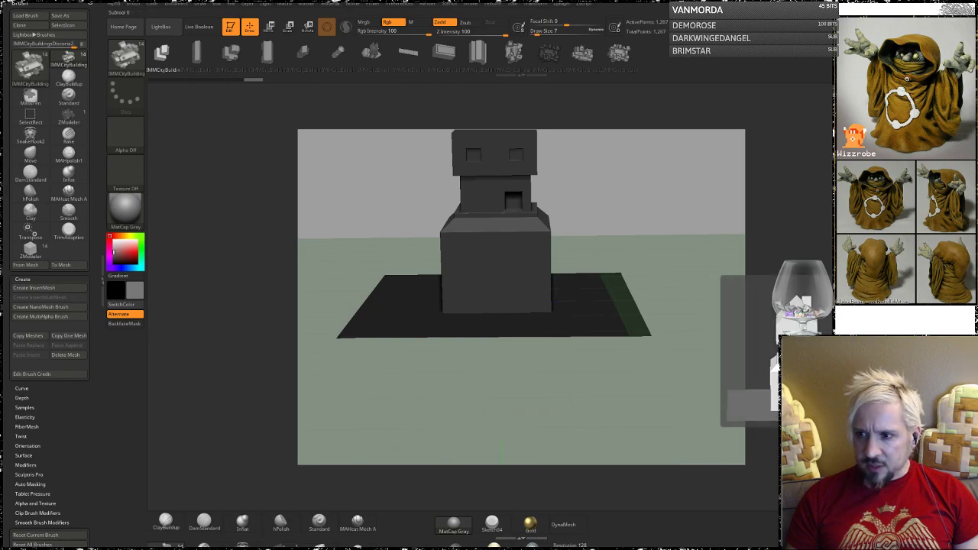
{"action": "left_click_drag", "start_coordinate": [526, 425], "coordinate": [551, 409]}
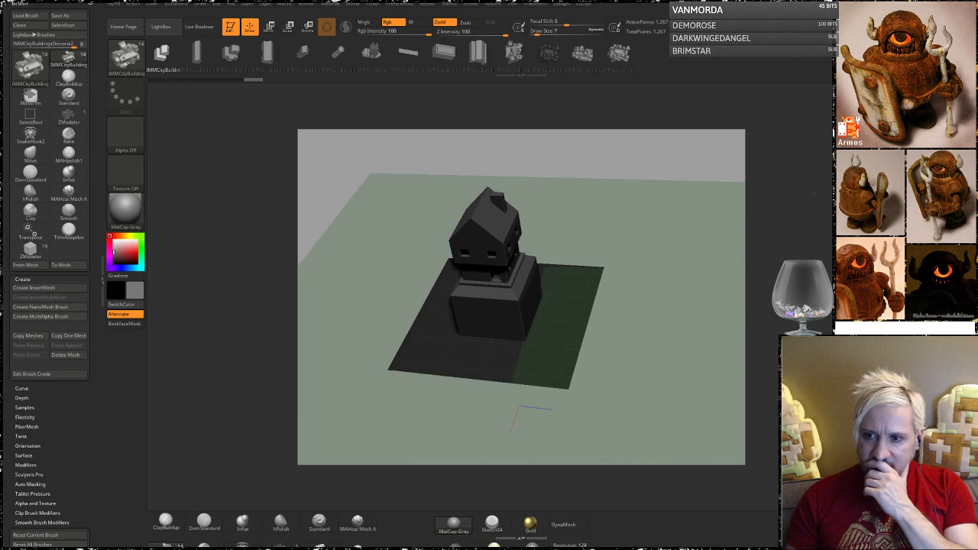
{"action": "left_click_drag", "start_coordinate": [814, 193], "coordinate": [823, 247]}
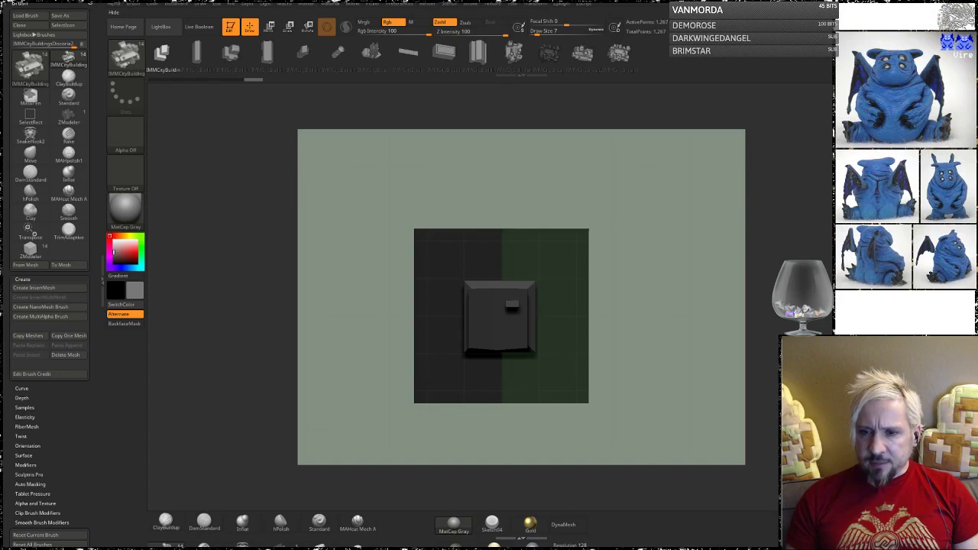
- Switch to Chrome and search the web for "how to create insert multimesh brush" in a new tab
{"action": "key", "text": "super+d"}
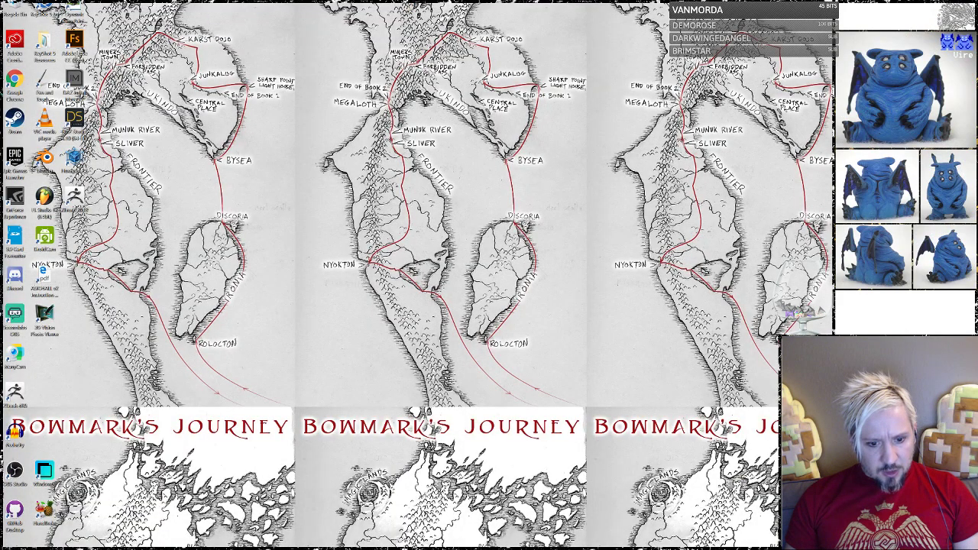
{"action": "mouse_move", "coordinate": [310, 547]}
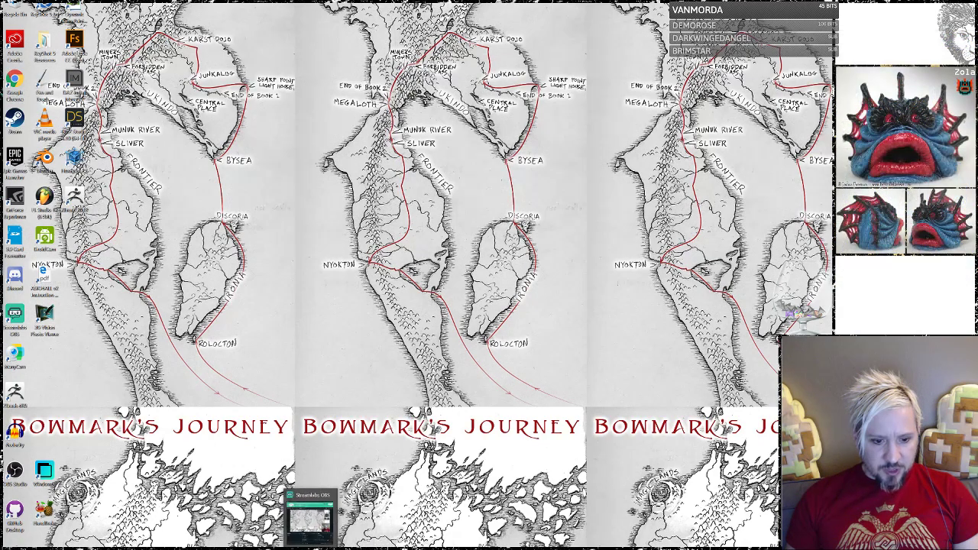
{"action": "mouse_move", "coordinate": [71, 548]}
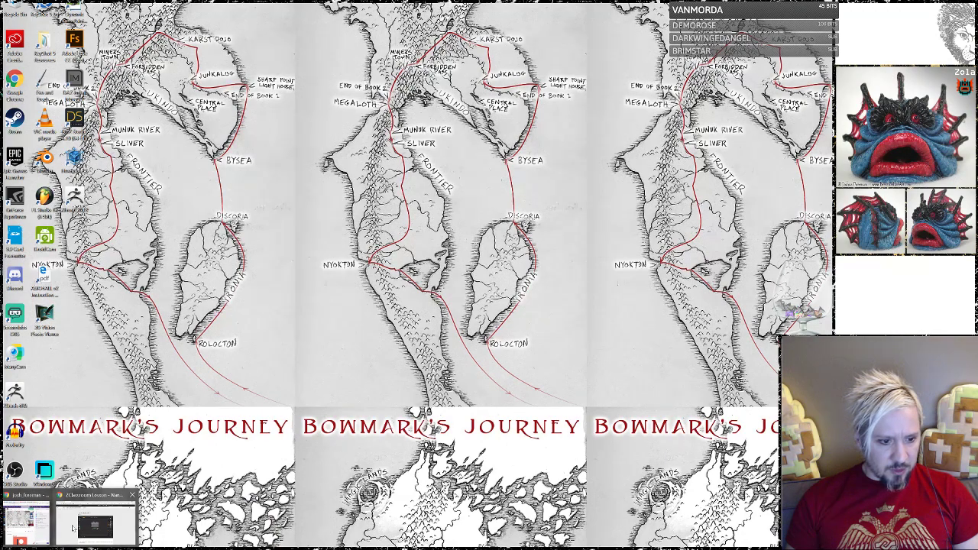
{"action": "left_click", "coordinate": [96, 526]}
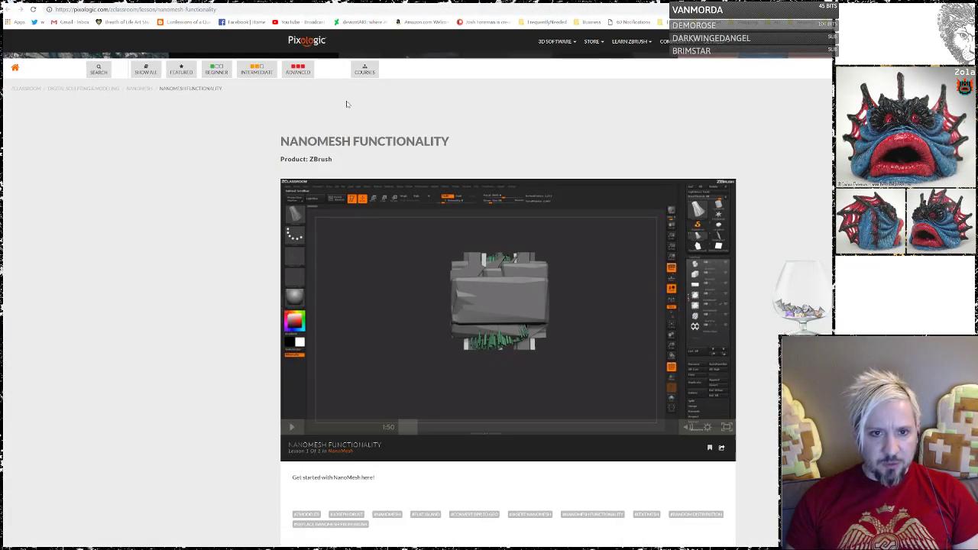
{"action": "key", "text": "ctrl+t"}
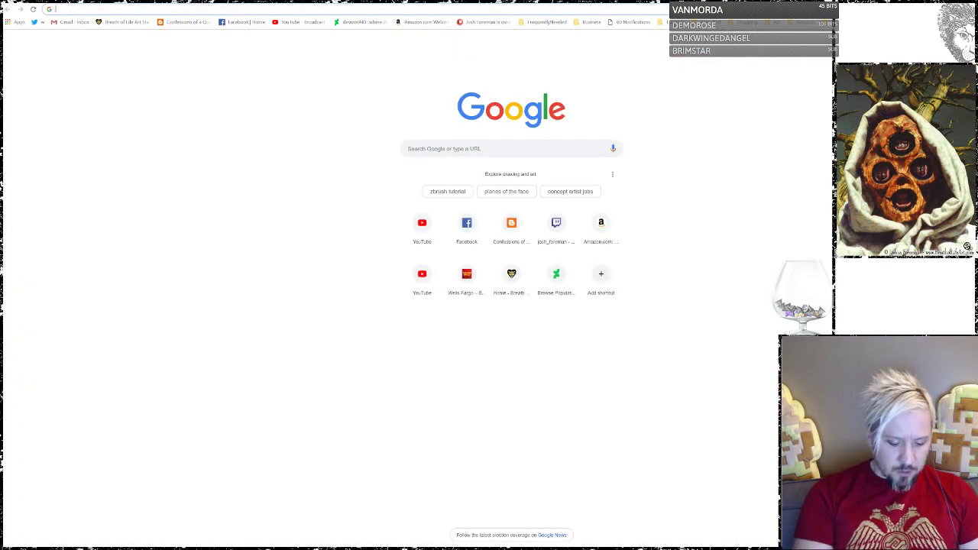
{"action": "type", "text": "how"}
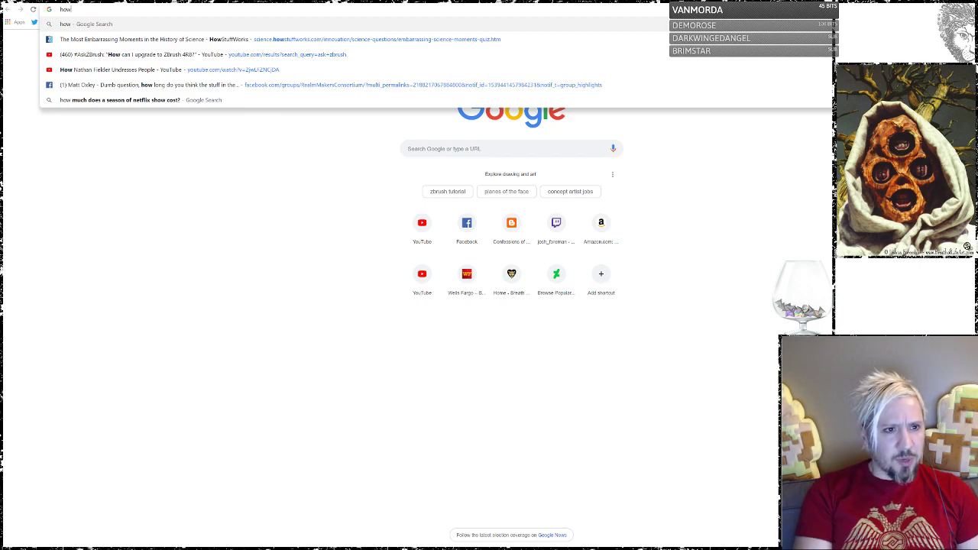
{"action": "type", "text": " to"}
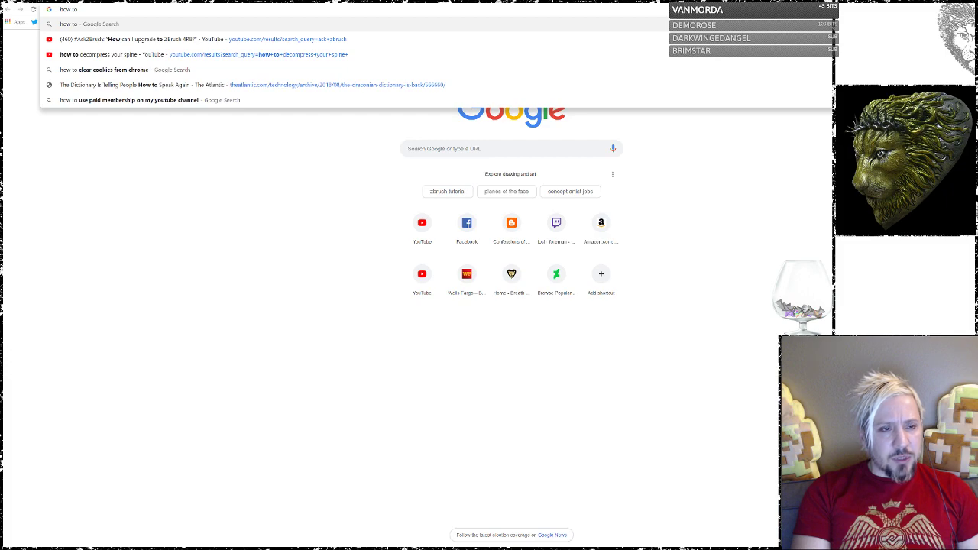
{"action": "type", "text": " create"}
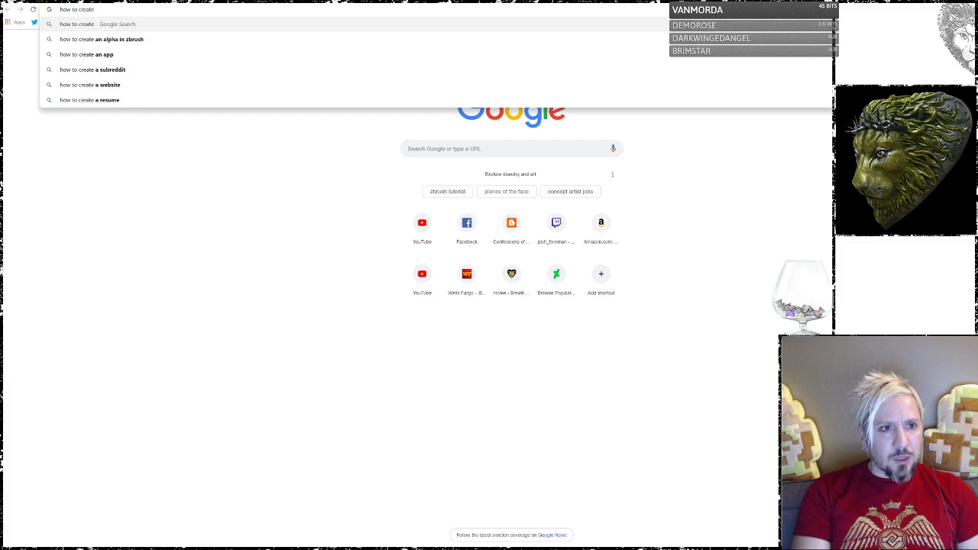
{"action": "type", "text": " inser"}
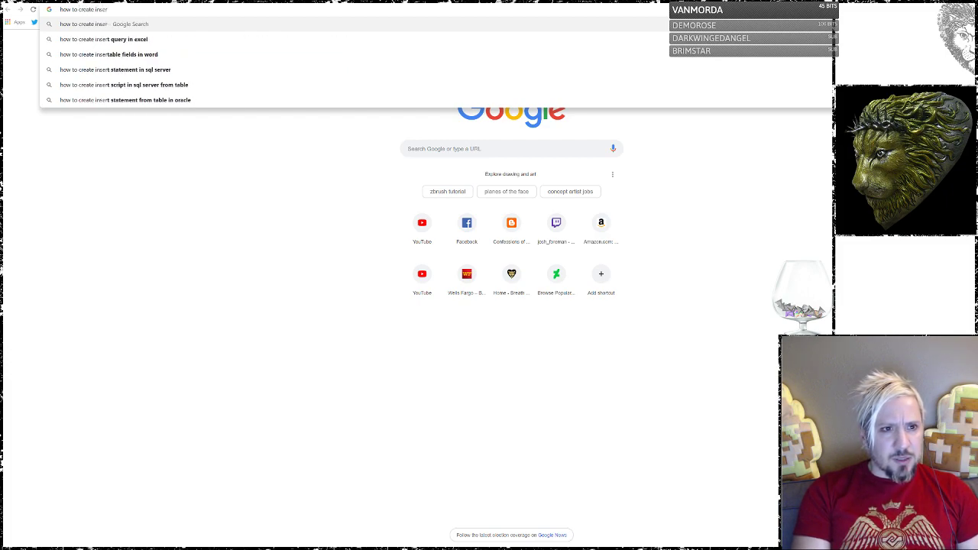
{"action": "type", "text": "t multi"}
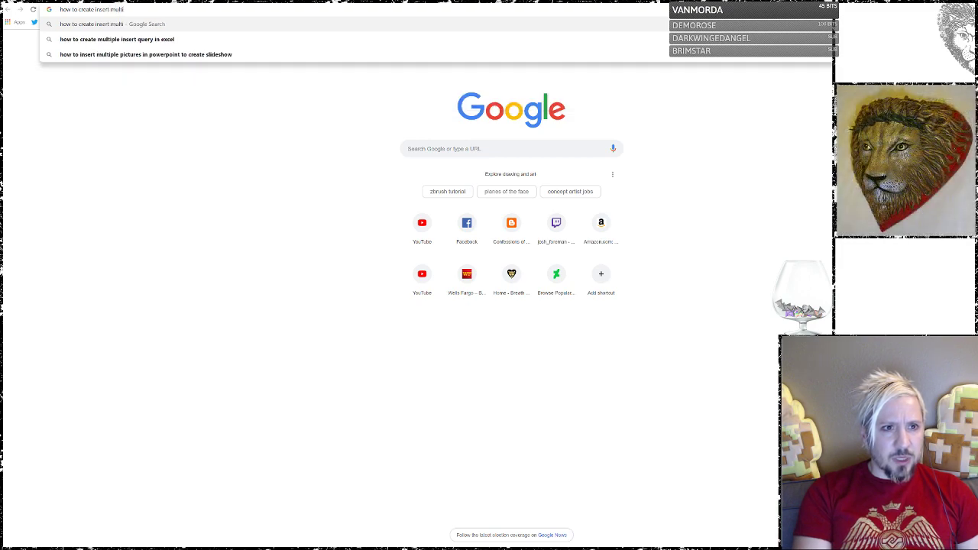
{"action": "type", "text": "me"}
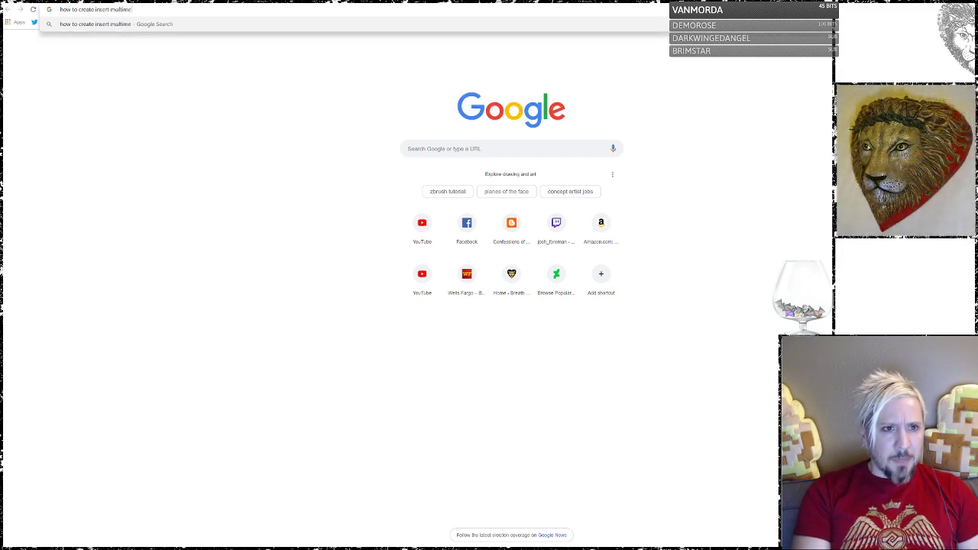
{"action": "type", "text": "sh brush"}
{"action": "key", "text": "Return"}
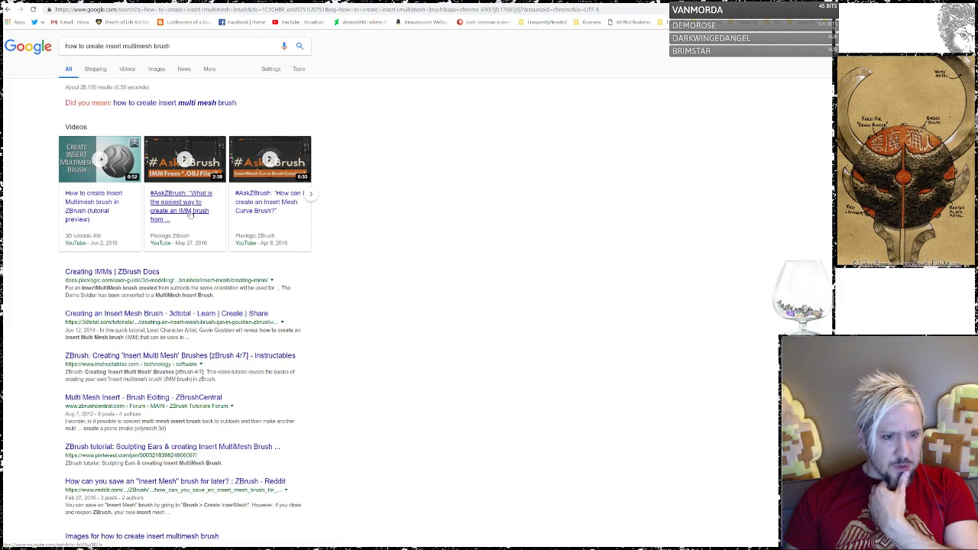
- Watch the #AskZBrush video on the easiest way to create an IMM brush from separate *.obj files, pausing near its end
{"action": "left_click", "coordinate": [191, 215]}
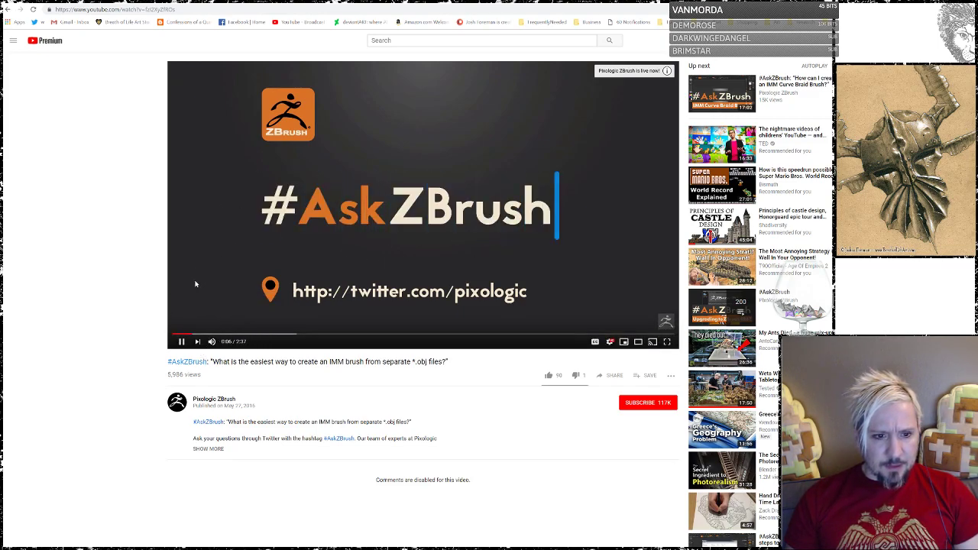
{"action": "left_click", "coordinate": [219, 335]}
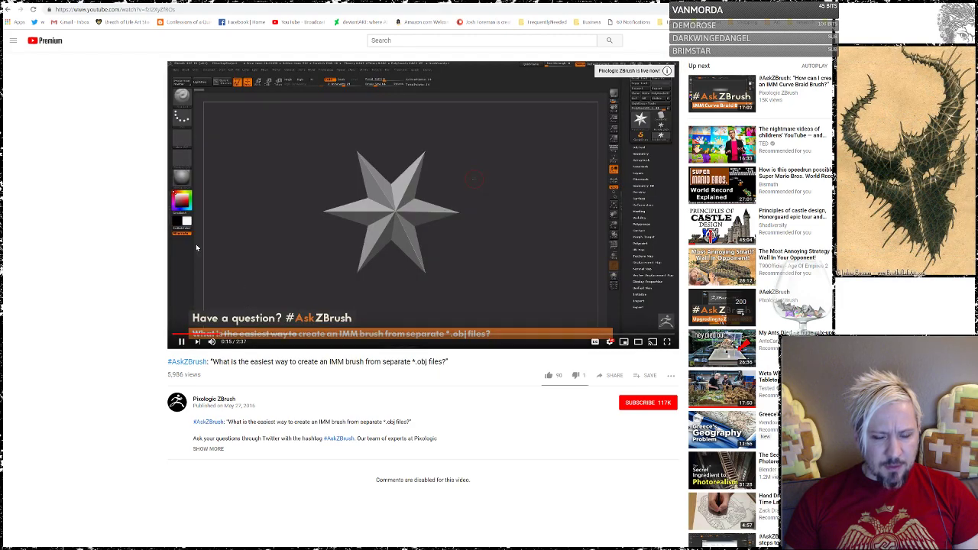
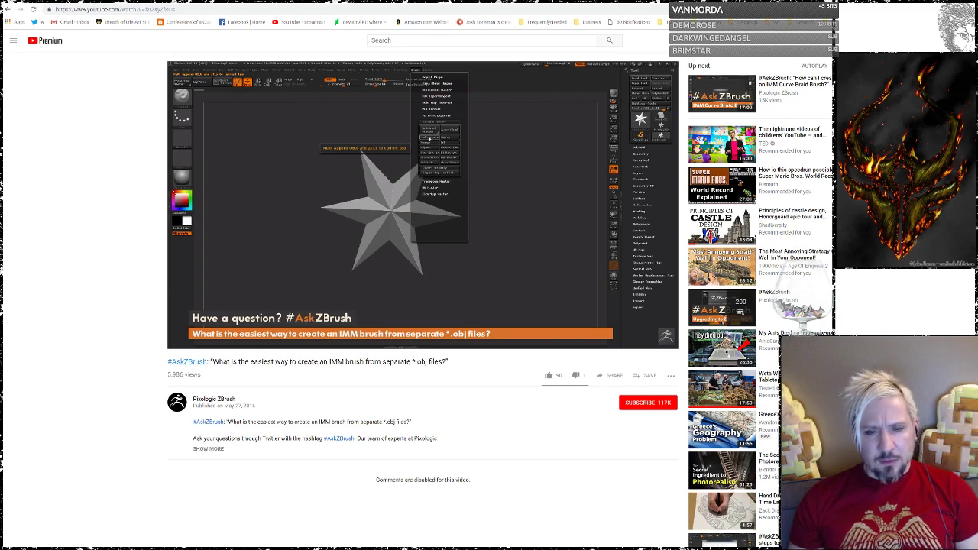
{"action": "mouse_move", "coordinate": [479, 271]}
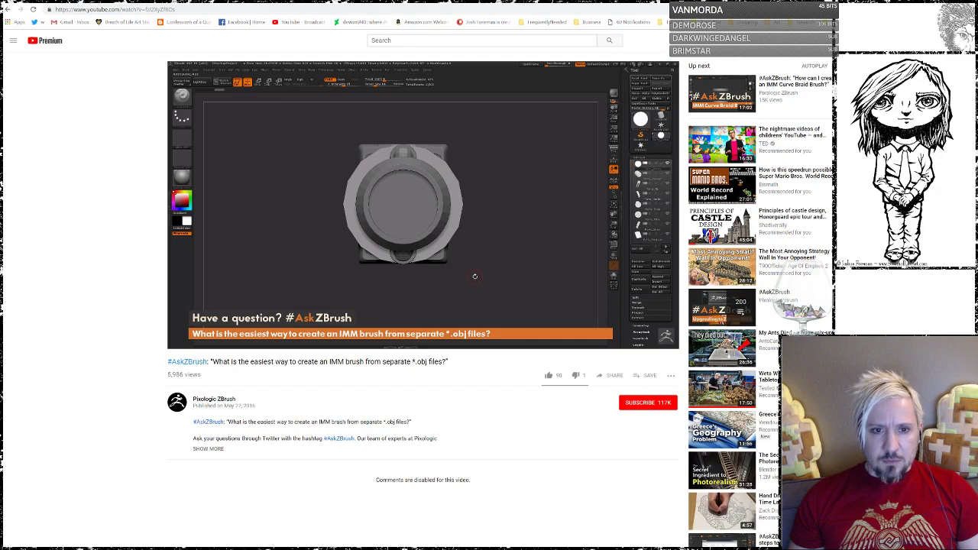
{"action": "mouse_move", "coordinate": [591, 317]}
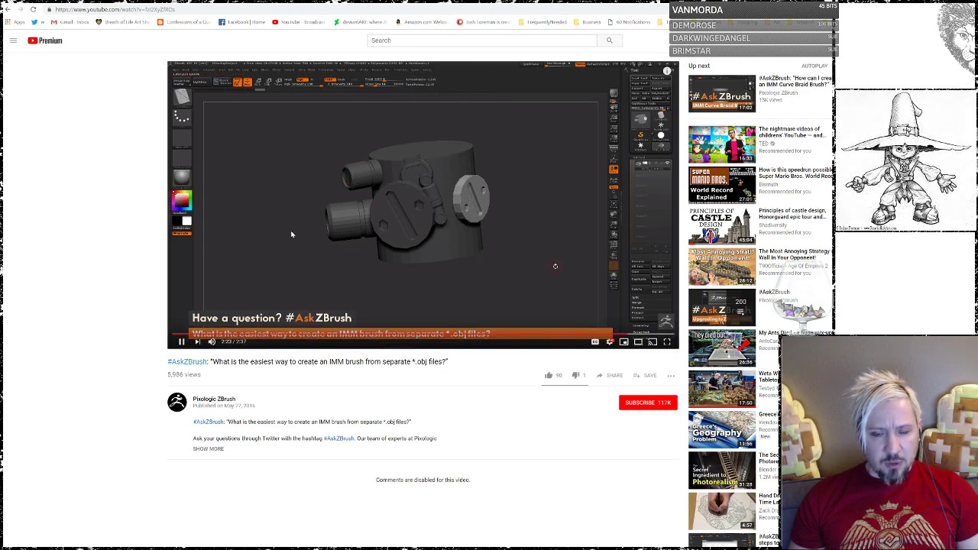
{"action": "key", "text": "space"}
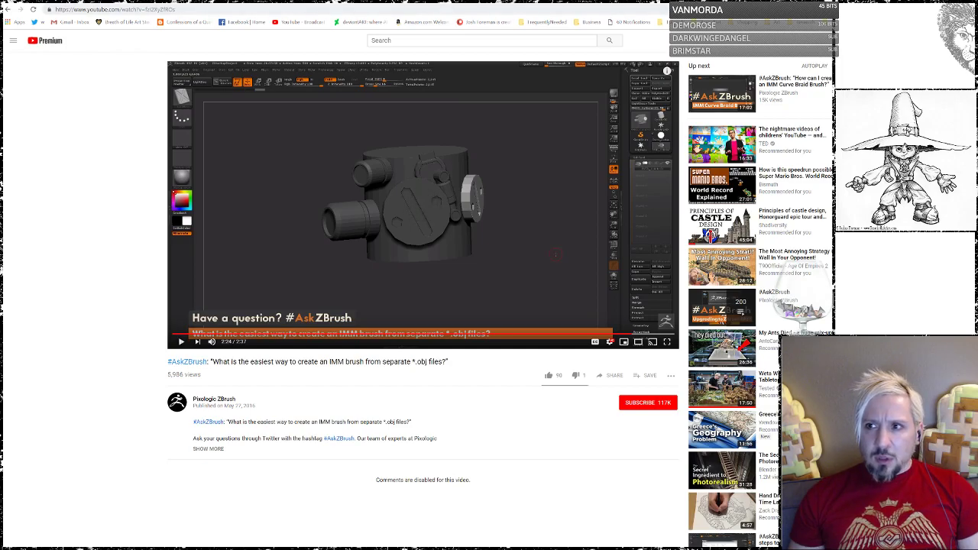
- Switch back to ZBrush and make the simple star-shaped polymesh the active tool in place of the plane with the building
{"action": "key", "text": "super+d"}
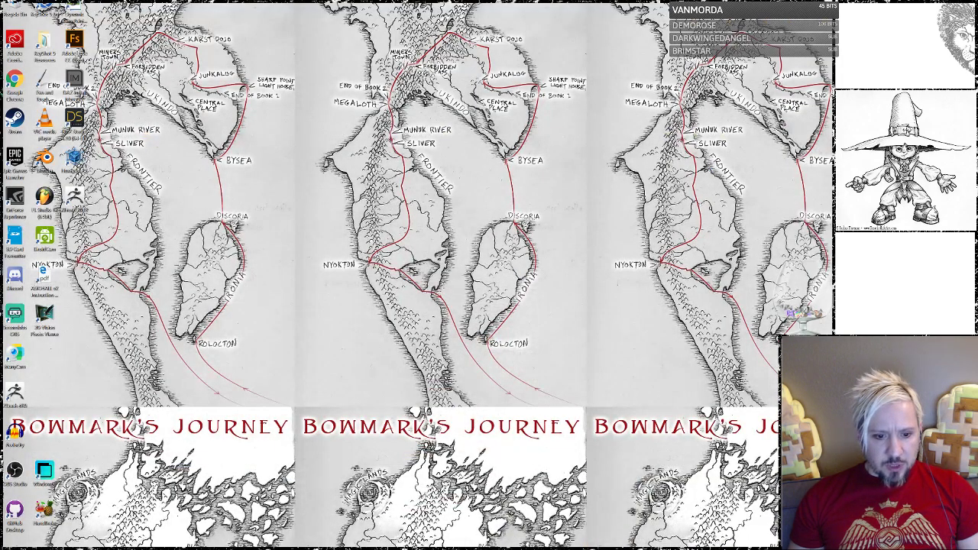
{"action": "key", "text": "alt+Tab"}
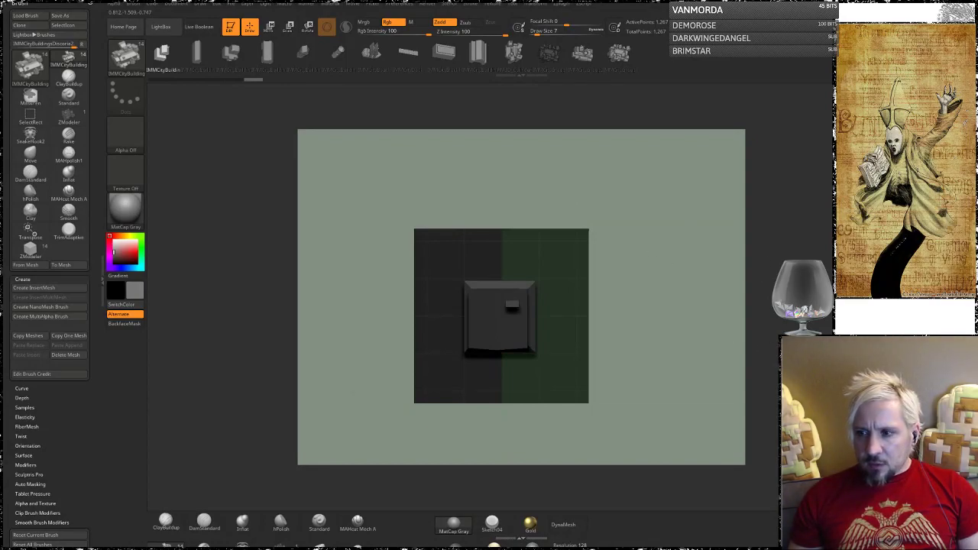
{"action": "left_click", "coordinate": [860, 174]}
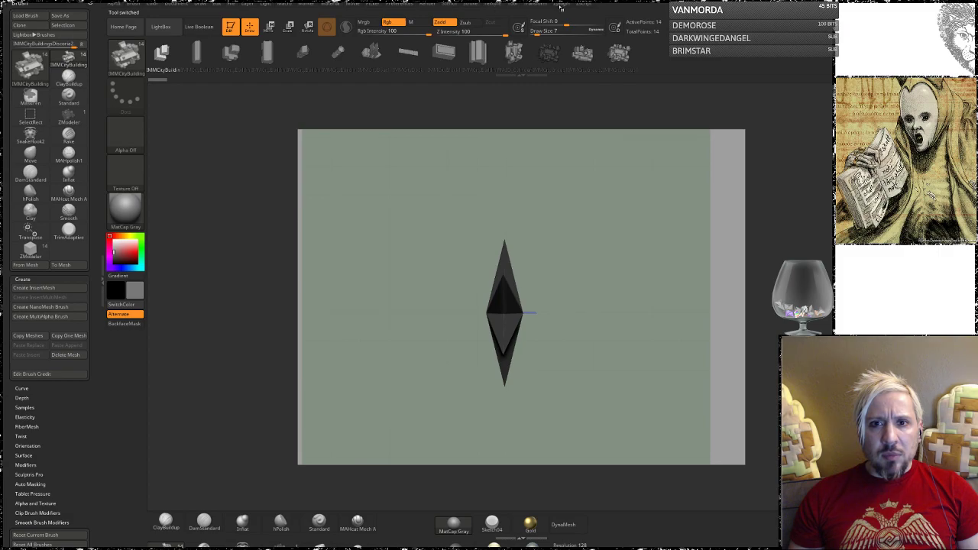
- Start a SubTool Master MultiAppend, browse to the Common > IMMBrushes folder, and choose among its tool files, picking IMMCityBlock1, then IMMCityBoat1
{"action": "left_click", "coordinate": [563, 4]}
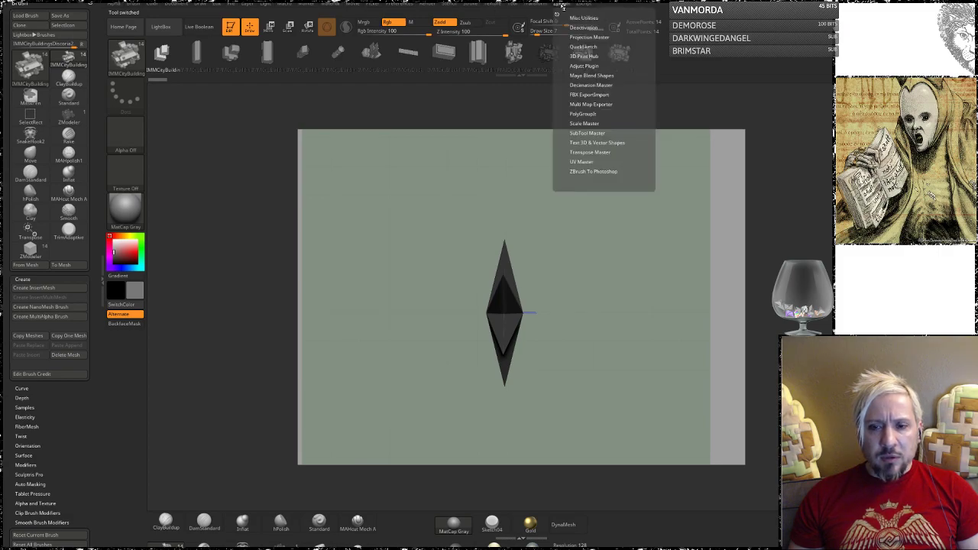
{"action": "left_click", "coordinate": [578, 133]}
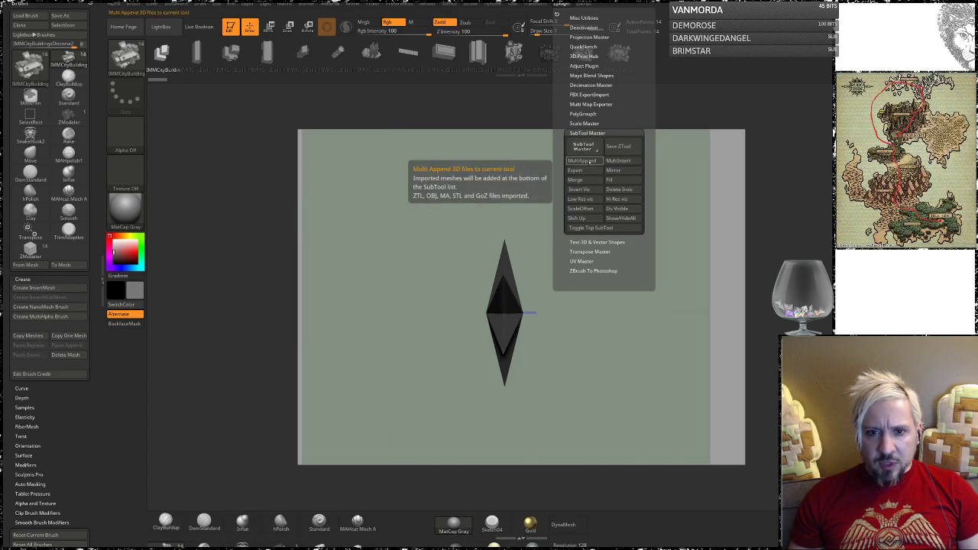
{"action": "left_click", "coordinate": [581, 161]}
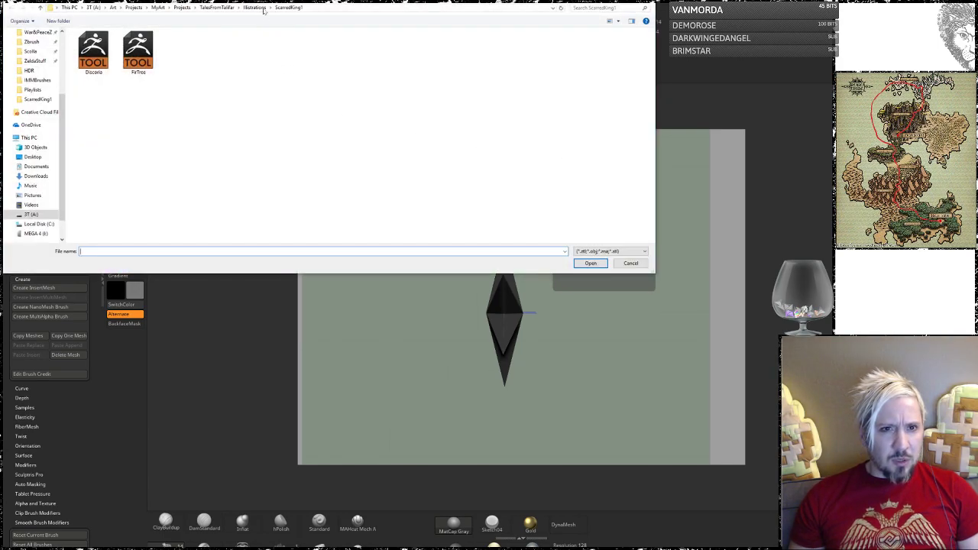
{"action": "left_click", "coordinate": [257, 8]}
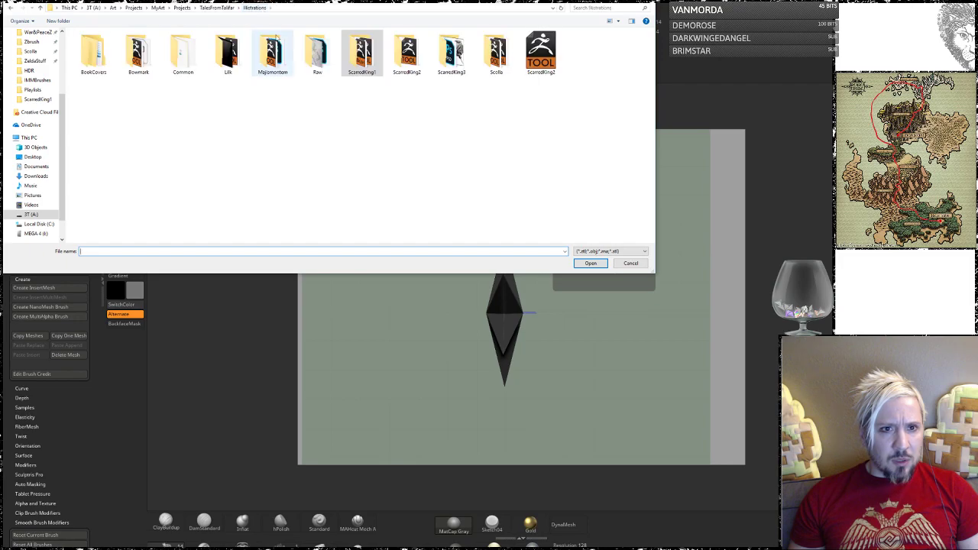
{"action": "double_click", "coordinate": [188, 66]}
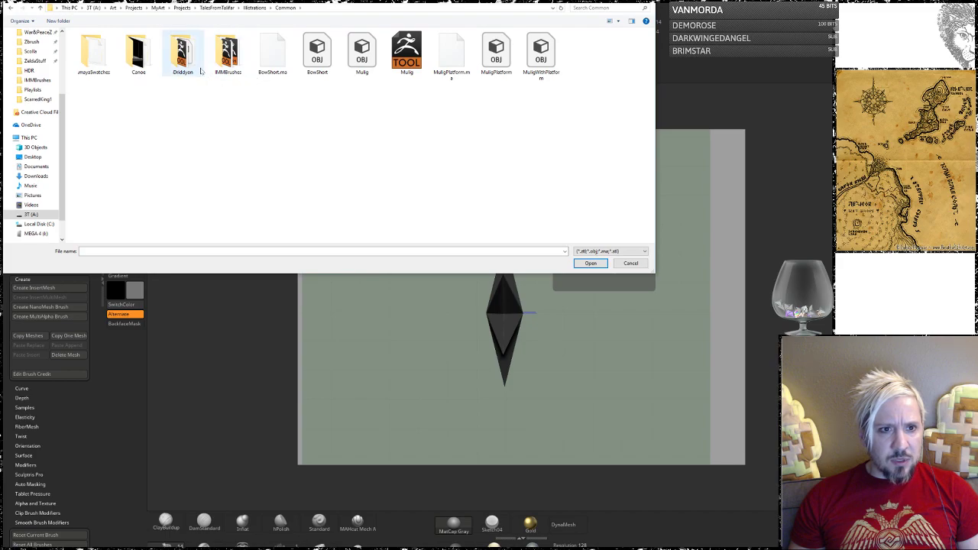
{"action": "double_click", "coordinate": [224, 50]}
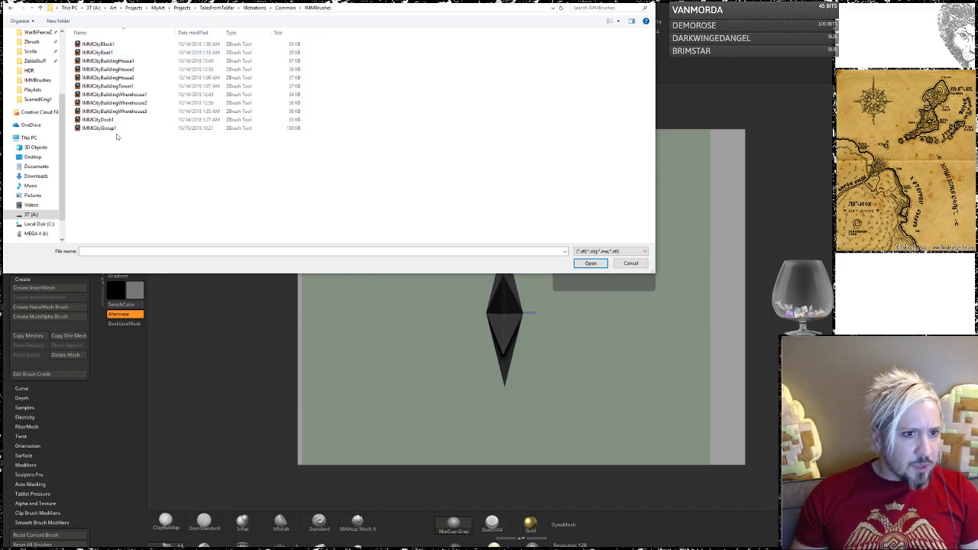
{"action": "left_click", "coordinate": [98, 45]}
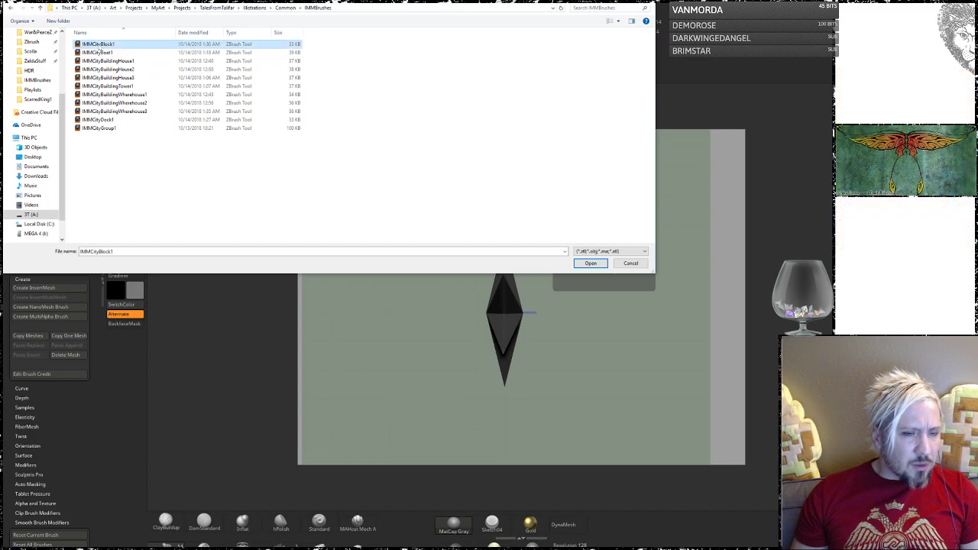
{"action": "left_click", "coordinate": [99, 52]}
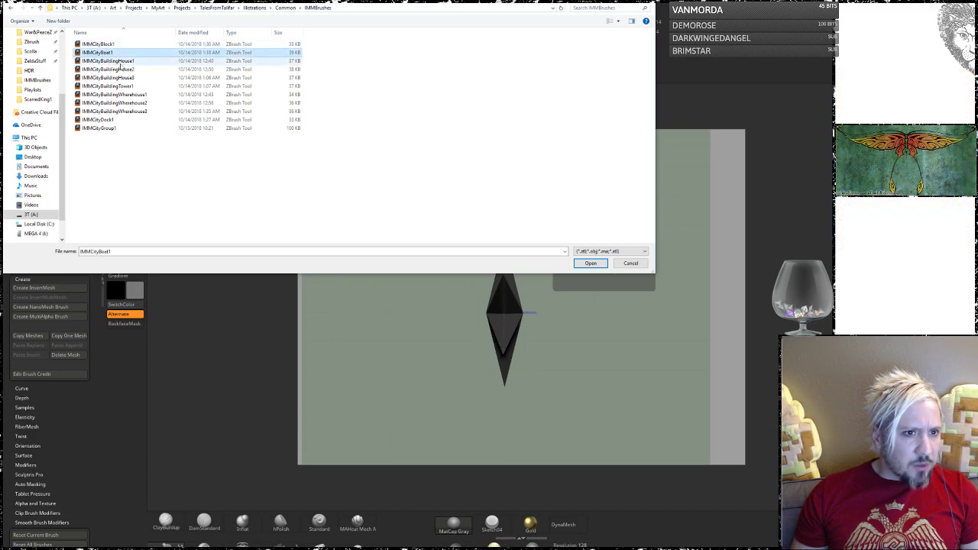
- Load the tool files IMMCityBlock1 through IMMCityBuildingWherehouse3 together, leaving out IMMCityDock1
{"action": "left_click", "coordinate": [107, 45]}
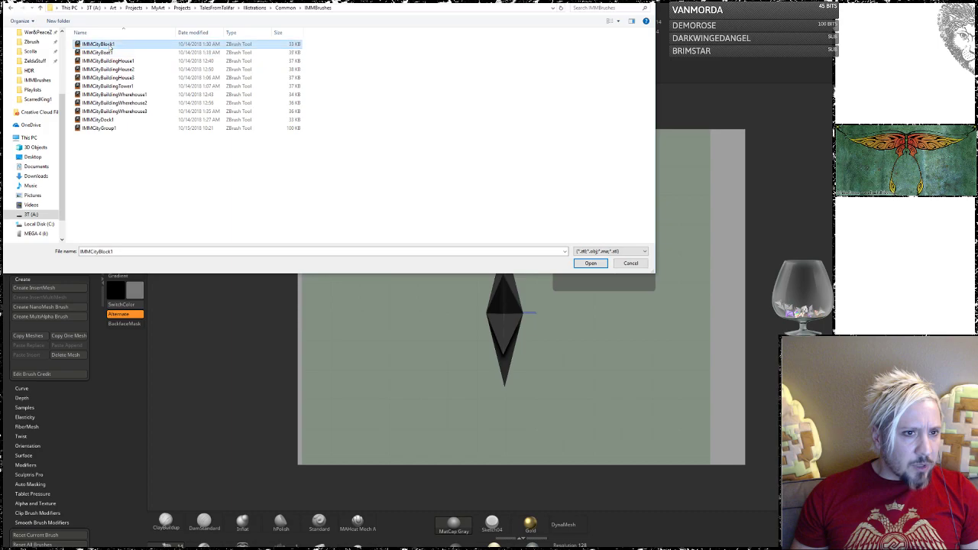
{"action": "left_click", "coordinate": [107, 120], "text": "ctrl"}
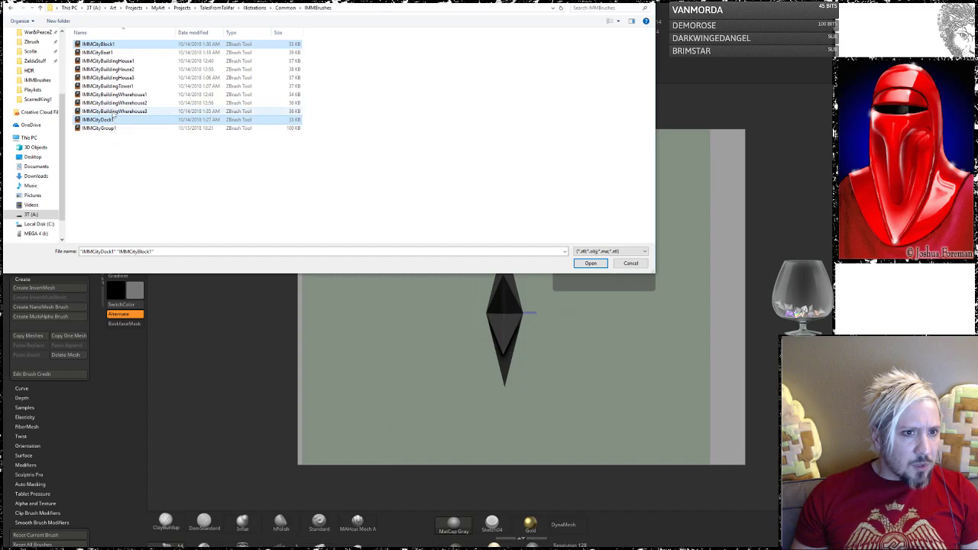
{"action": "left_click", "coordinate": [113, 111], "text": "shift"}
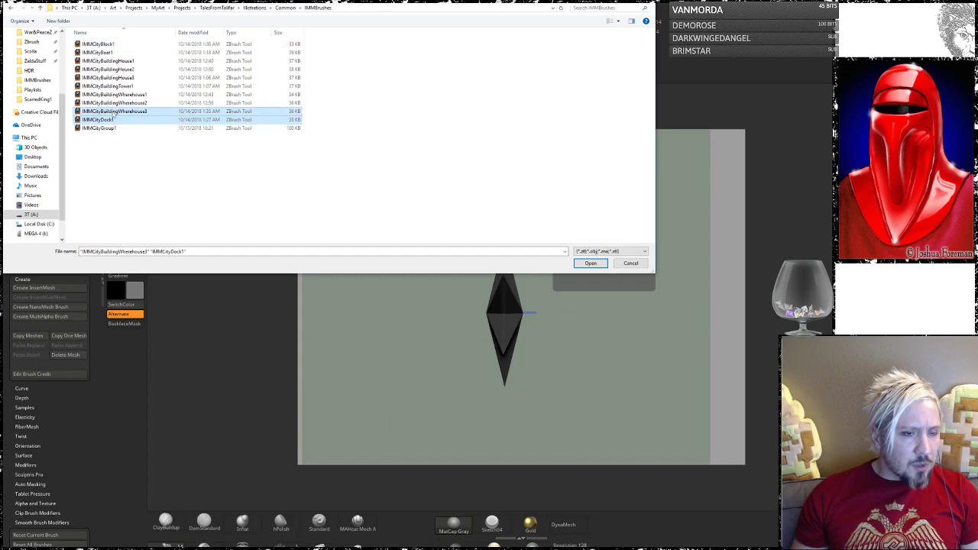
{"action": "left_click", "coordinate": [107, 44], "text": "shift"}
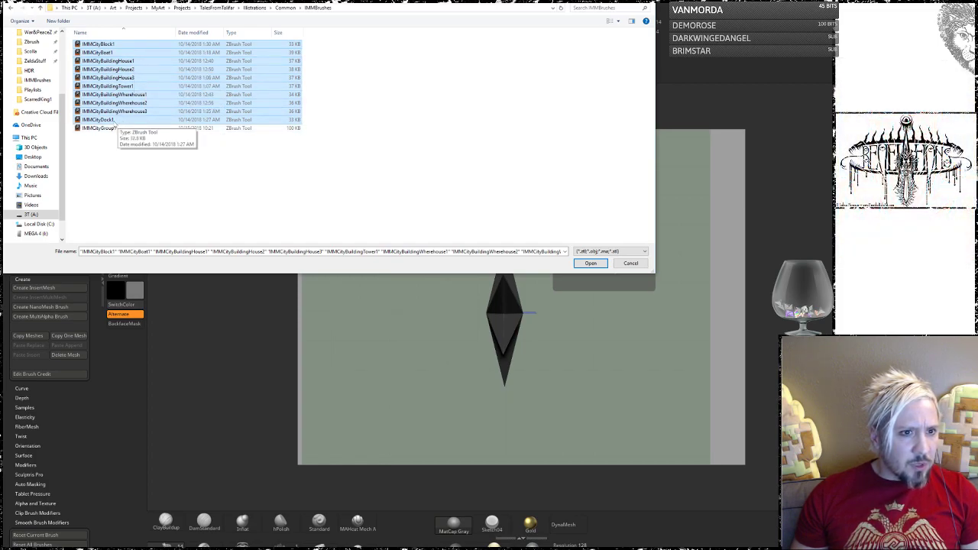
{"action": "left_click", "coordinate": [111, 121], "text": "ctrl"}
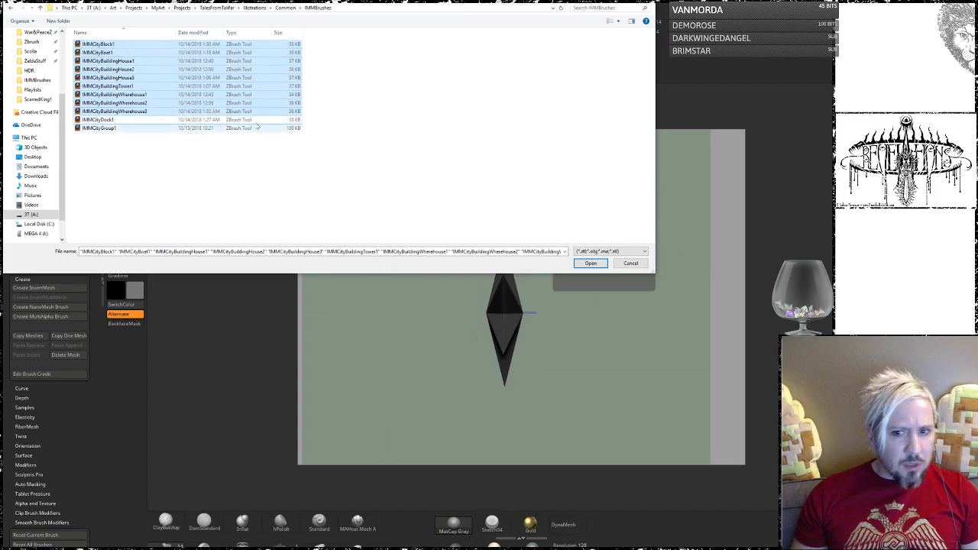
{"action": "left_click", "coordinate": [593, 264]}
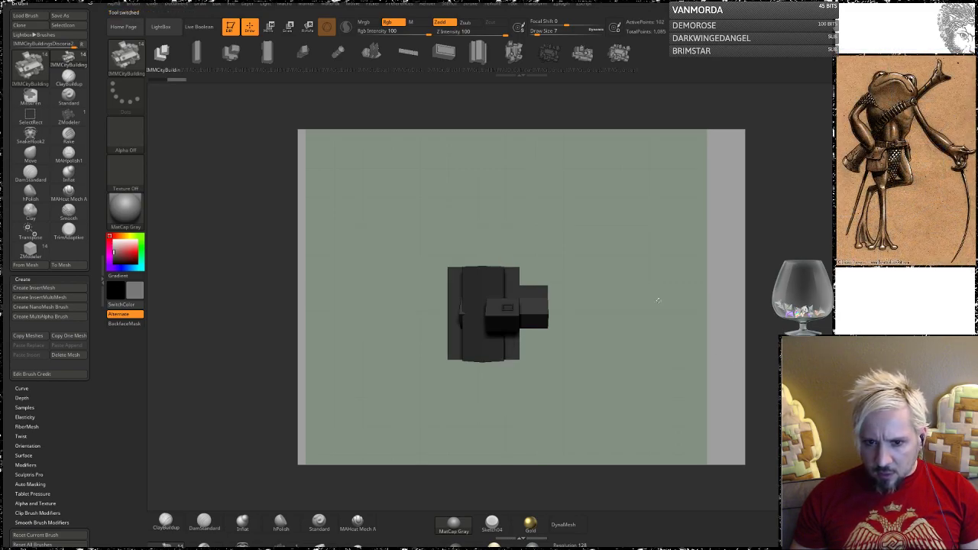
- Select the IMMCityBuildingHouse2 subtool and move it in toward the middle of the building cluster
{"action": "left_click_drag", "start_coordinate": [635, 378], "coordinate": [594, 423]}
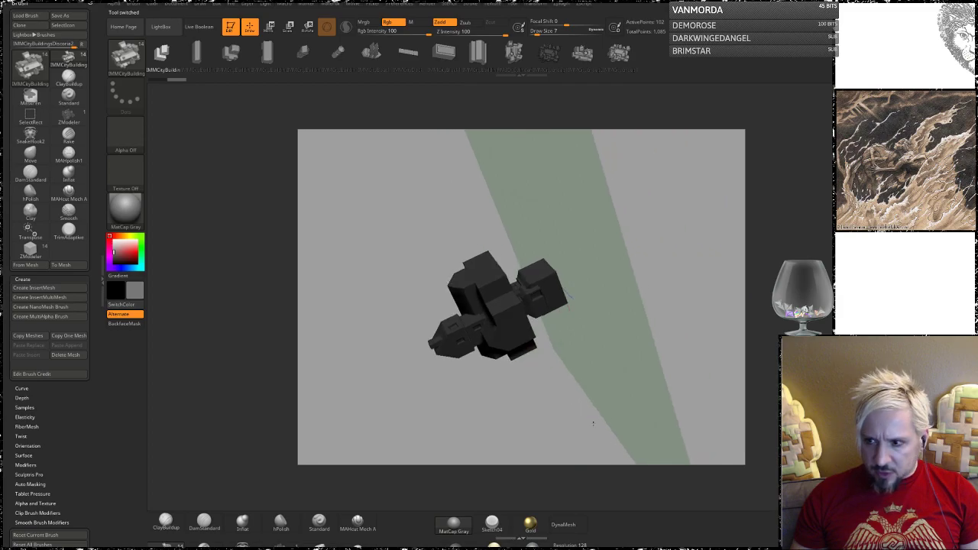
{"action": "left_click", "coordinate": [511, 307], "text": "alt"}
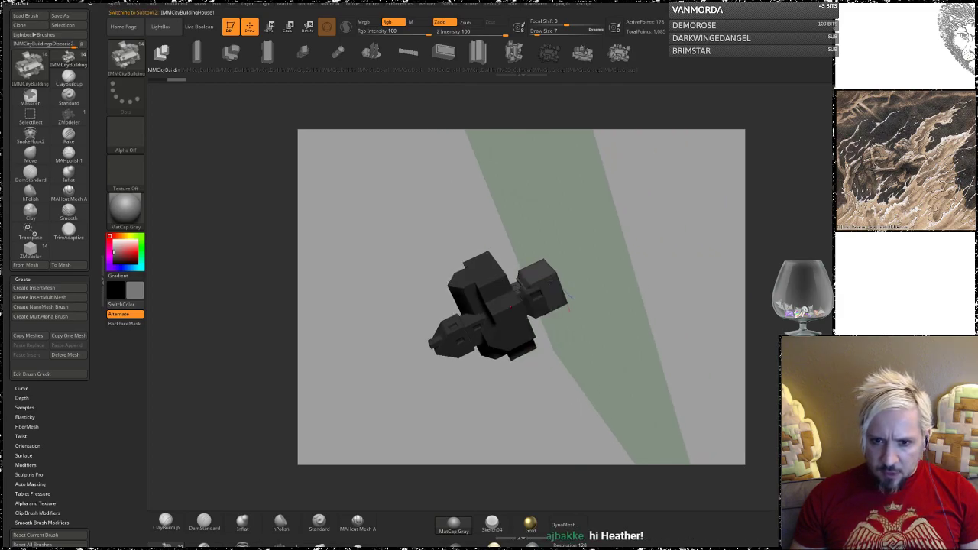
{"action": "key", "text": "w"}
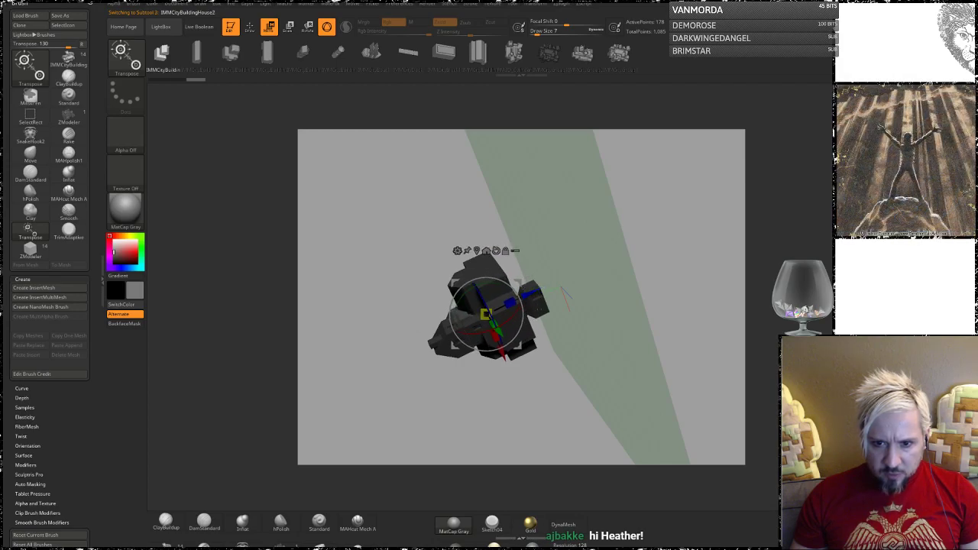
{"action": "left_click", "coordinate": [539, 301], "text": "alt"}
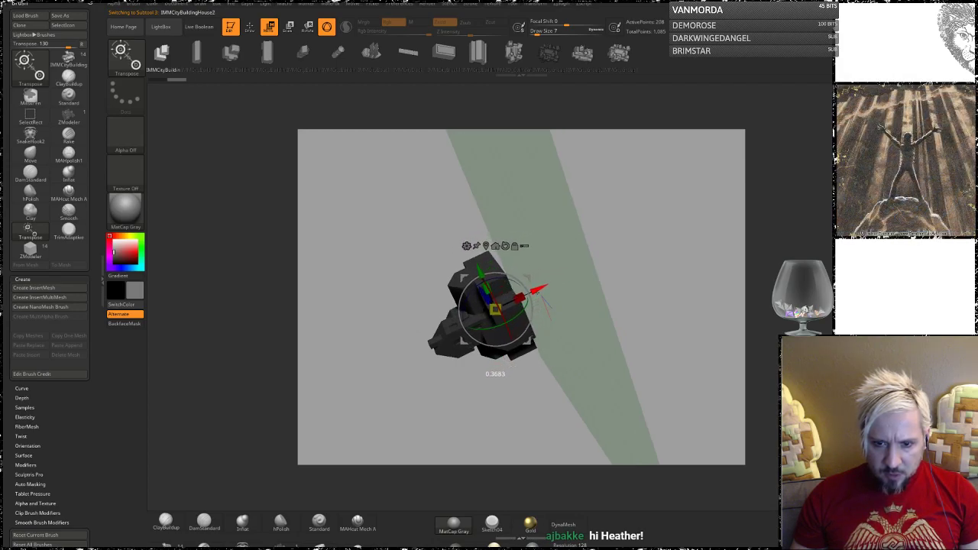
{"action": "left_click_drag", "start_coordinate": [630, 283], "coordinate": [662, 141]}
{"action": "left_click_drag", "start_coordinate": [665, 298], "coordinate": [701, 311]}
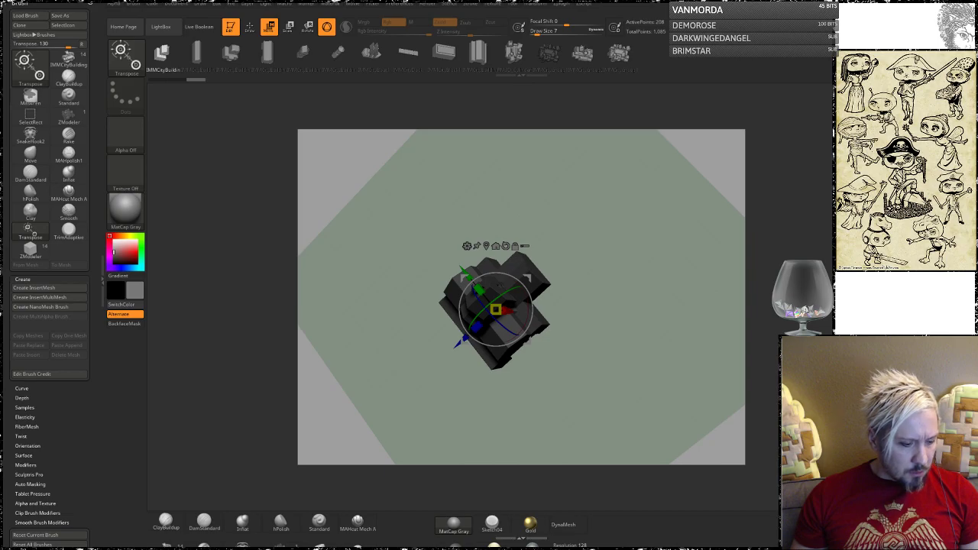
- Switch to Groove Music, resume the paused track Moonlit Path and shrink the player window out of the way
{"action": "key", "text": "alt+Tab"}
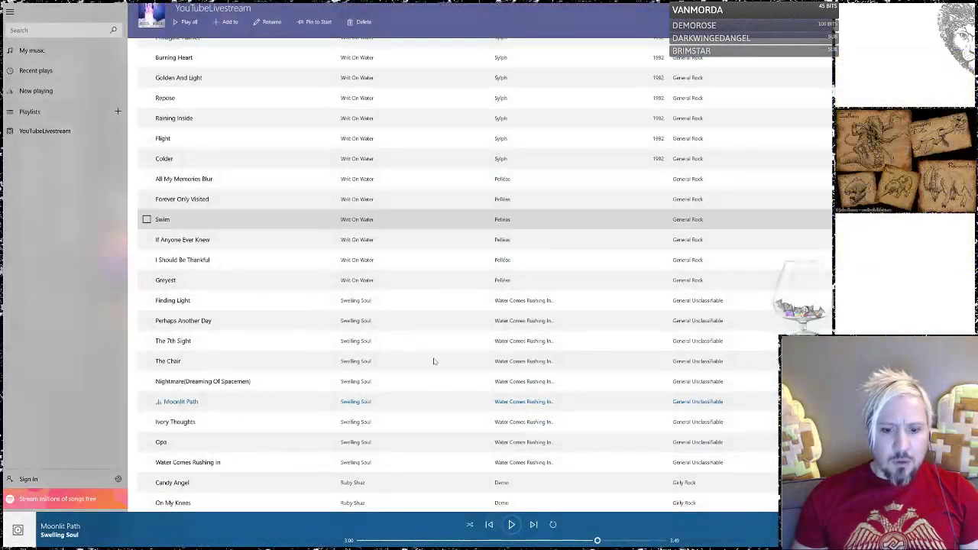
{"action": "left_click", "coordinate": [512, 526]}
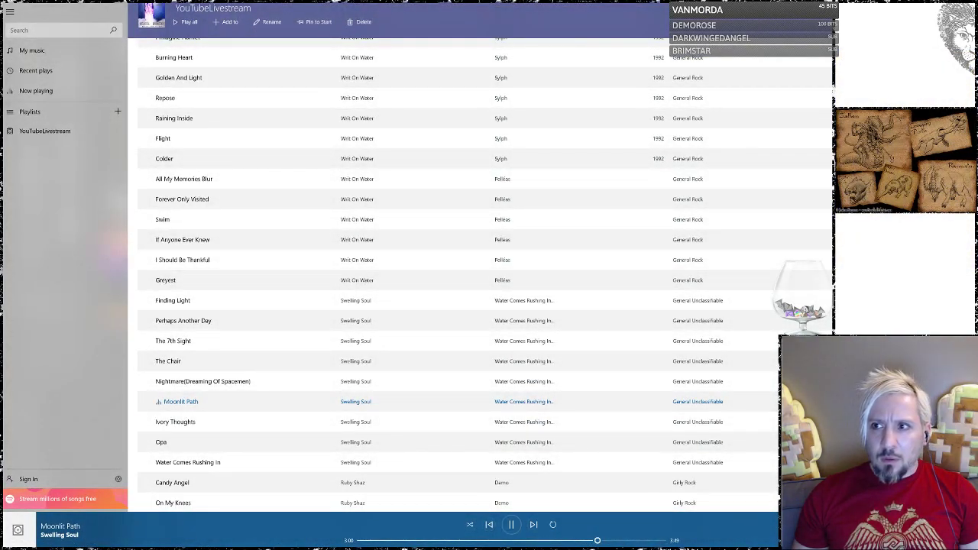
{"action": "key", "text": "super+Down"}
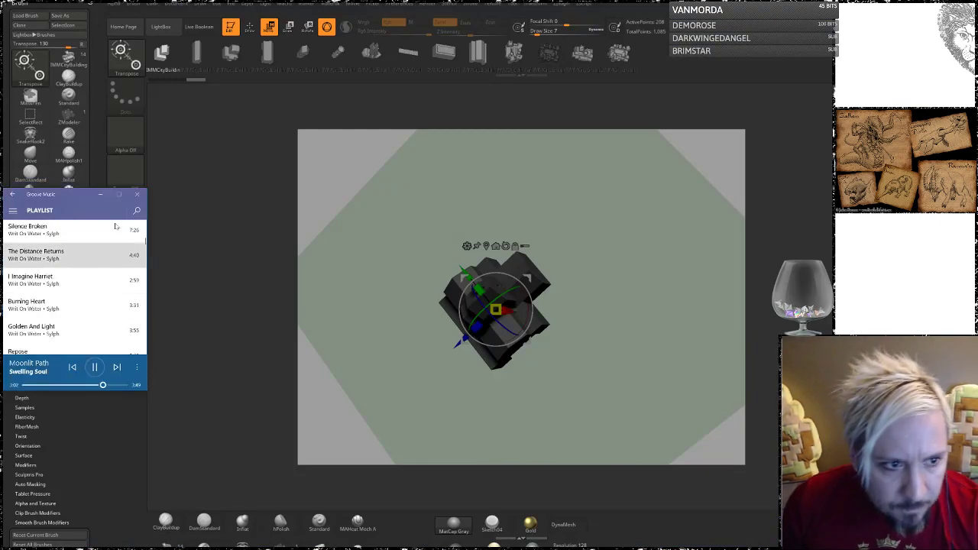
{"action": "left_click_drag", "start_coordinate": [77, 197], "coordinate": [0, 306]}
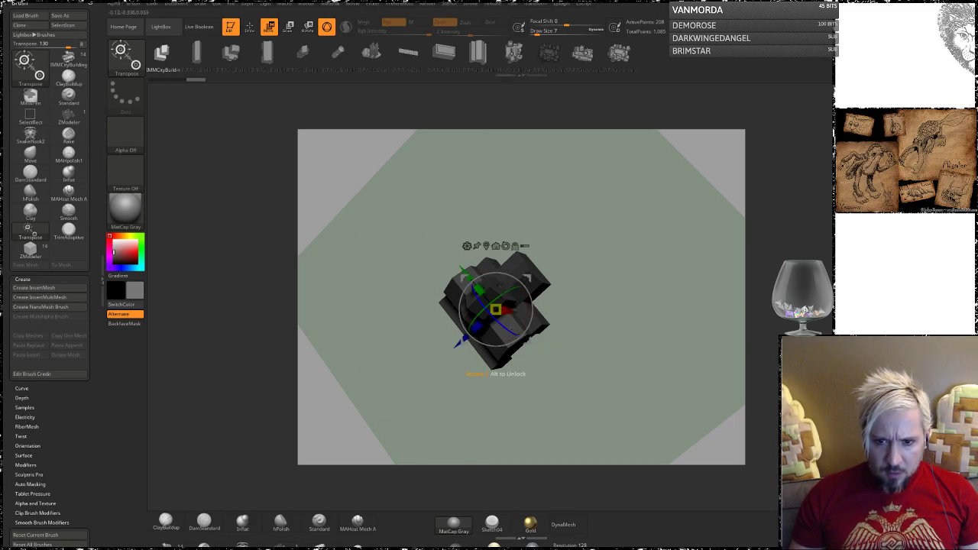
- Undo the trial move of the current building, and move the IMMCityBuildingWherehouse3 subtool closer to the cluster's centre
{"action": "left_click_drag", "start_coordinate": [460, 341], "coordinate": [485, 319]}
{"action": "key", "text": "ctrl+z"}
{"action": "left_click_drag", "start_coordinate": [717, 445], "coordinate": [740, 473]}
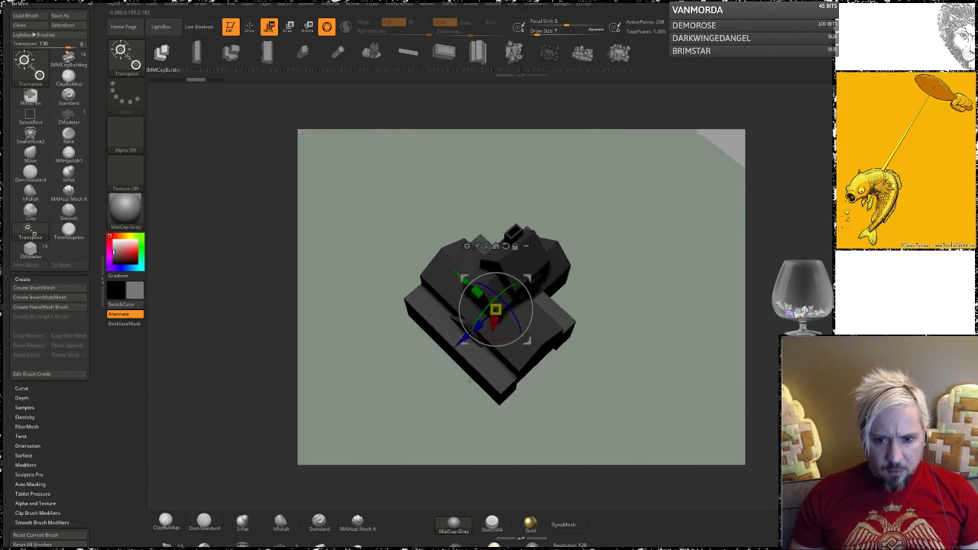
{"action": "key", "text": "q"}
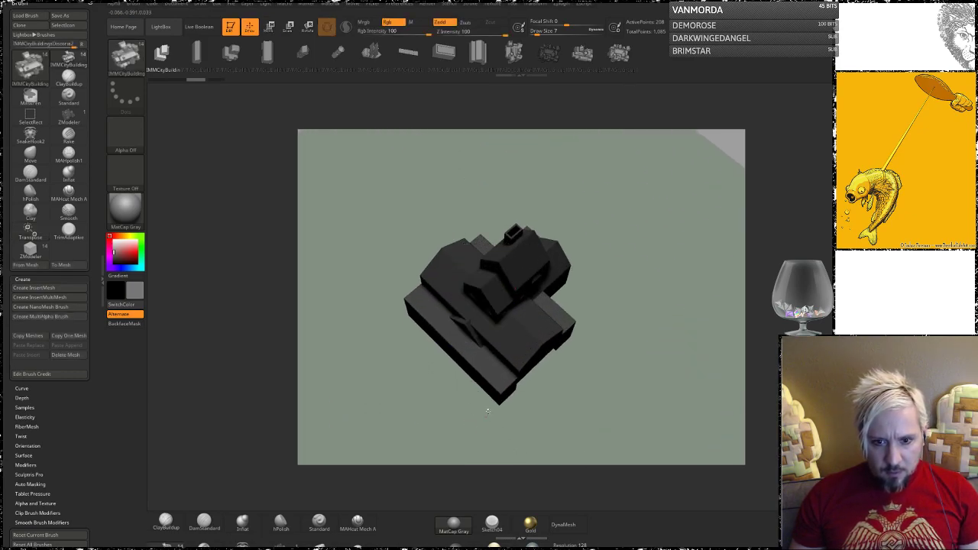
{"action": "left_click", "coordinate": [500, 393], "text": "alt"}
{"action": "key", "text": "w"}
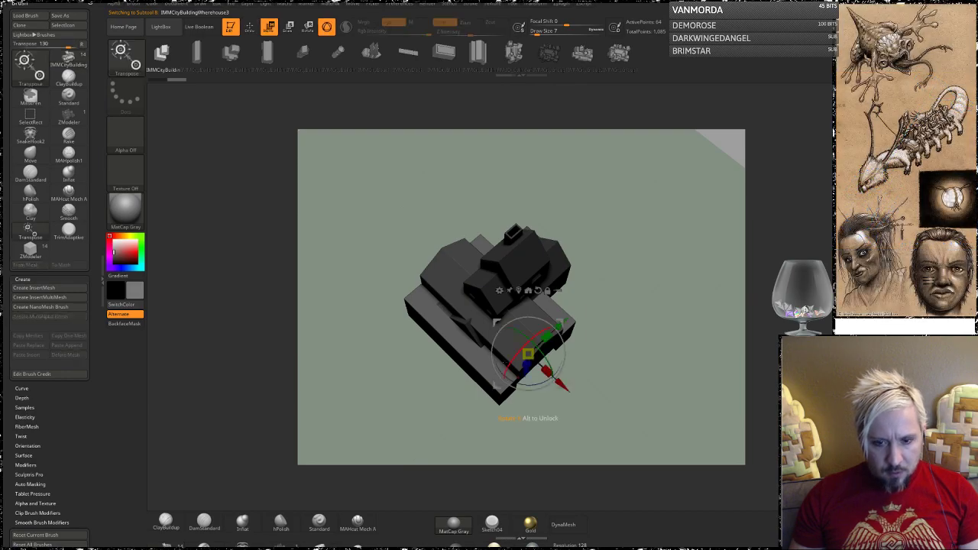
{"action": "left_click_drag", "start_coordinate": [527, 354], "coordinate": [550, 333], "text": "ctrl"}
{"action": "left_click_drag", "start_coordinate": [583, 304], "coordinate": [581, 307]}
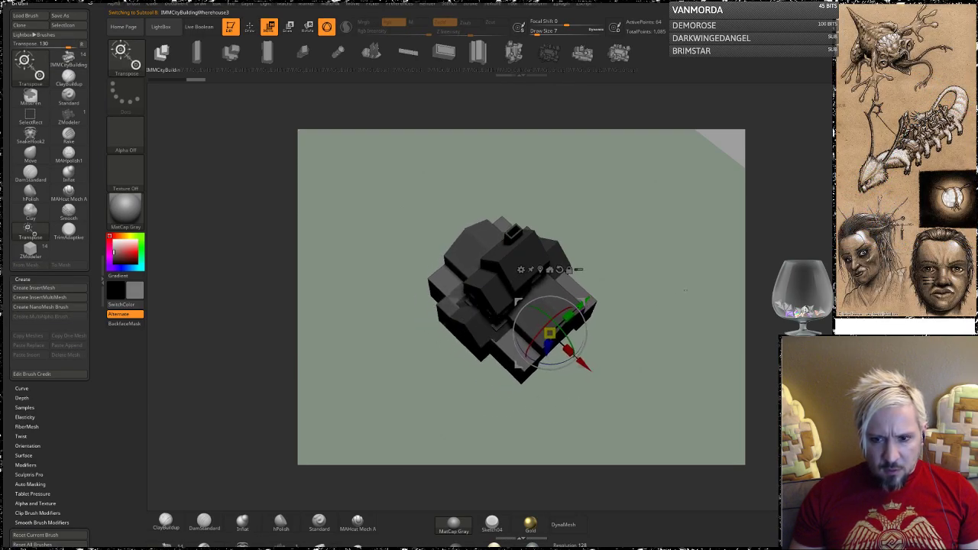
- Select the IMMCityBuildingHouse1 subtool and shift it along its green axis toward the middle of the cluster
{"action": "left_click_drag", "start_coordinate": [671, 292], "coordinate": [501, 307]}
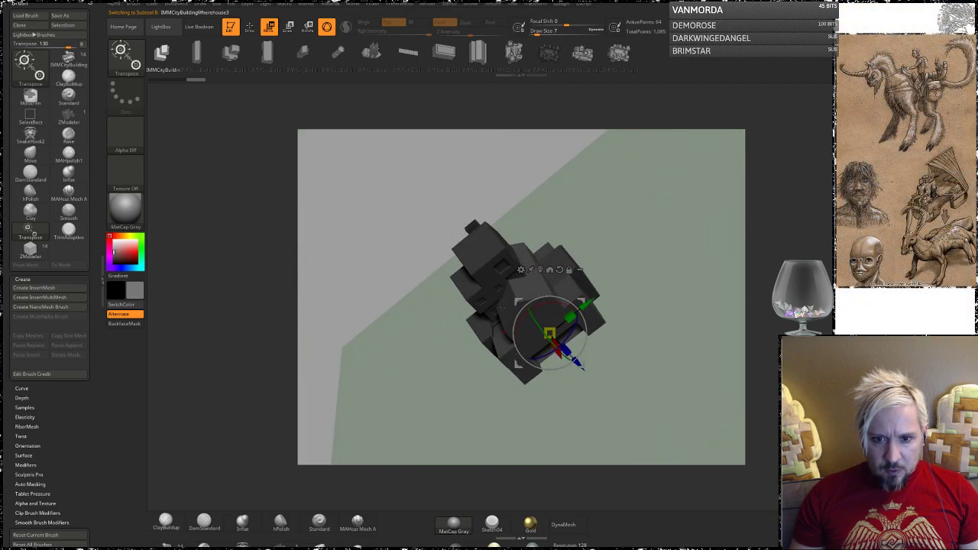
{"action": "left_click", "coordinate": [462, 281], "text": "alt"}
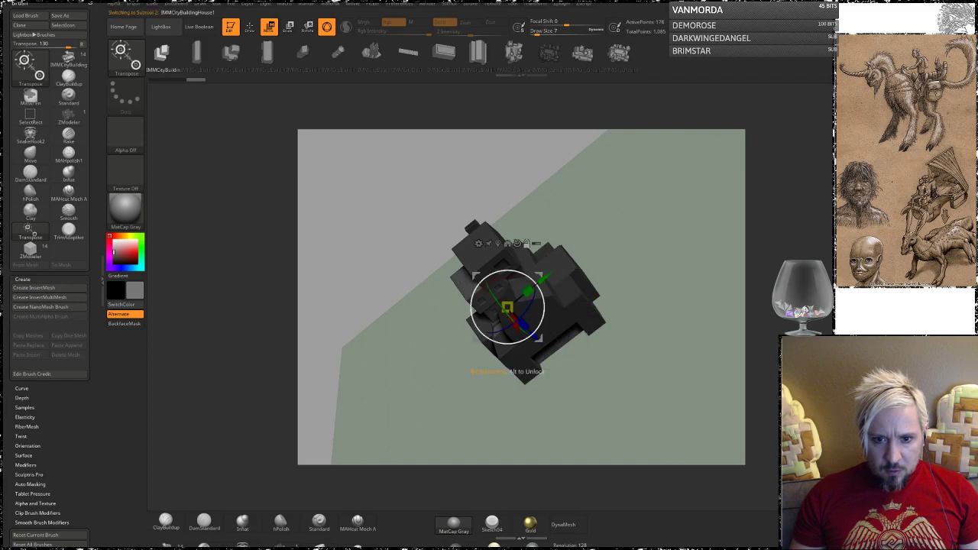
{"action": "left_click_drag", "start_coordinate": [545, 276], "coordinate": [558, 266]}
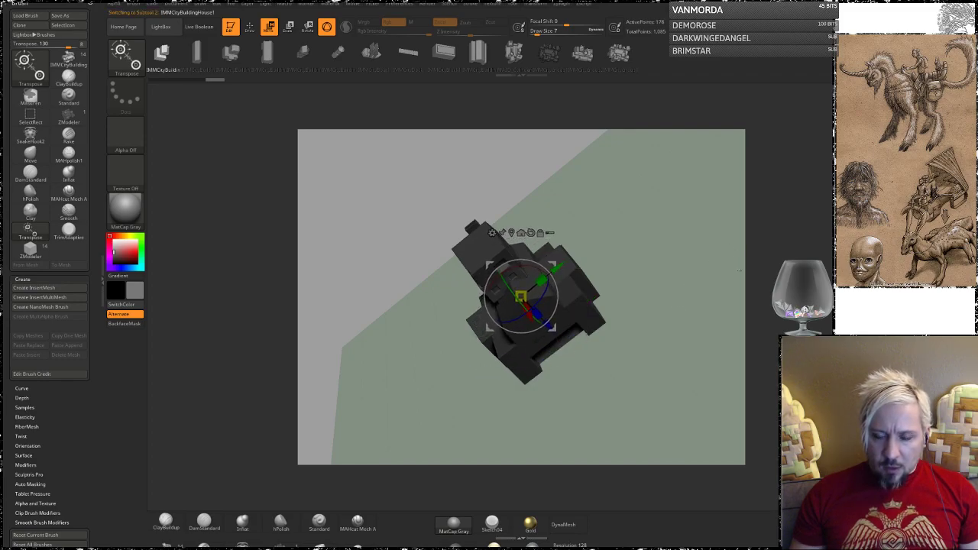
- Switch to the Move brush and create a new InsertMesh brush from the active IMMCityBuildingHouse1 mesh
{"action": "left_click_drag", "start_coordinate": [701, 273], "coordinate": [750, 327]}
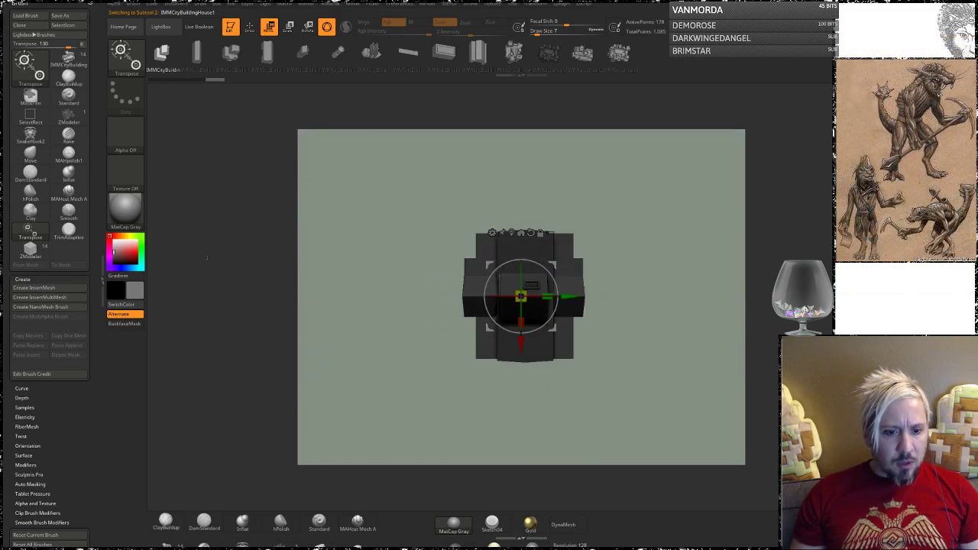
{"action": "left_click", "coordinate": [68, 155]}
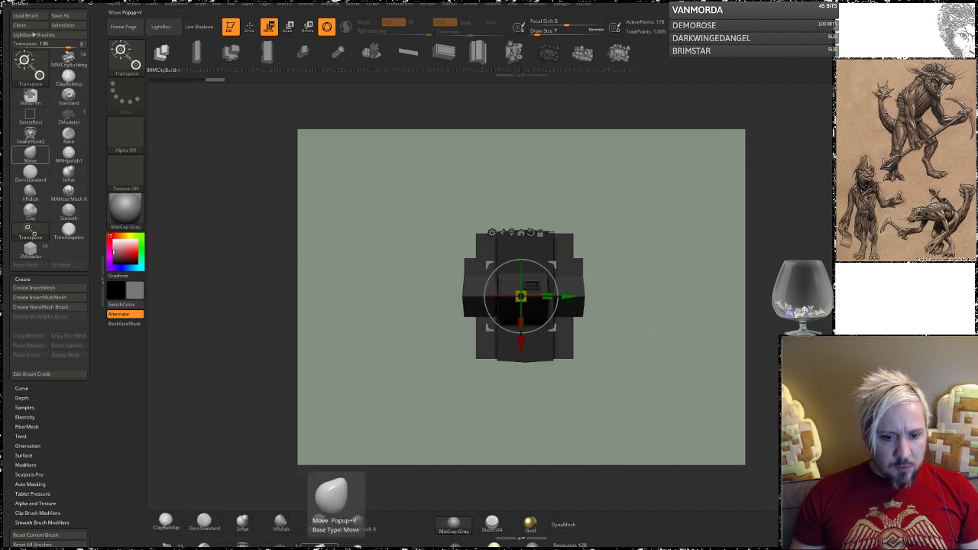
{"action": "left_click", "coordinate": [327, 547]}
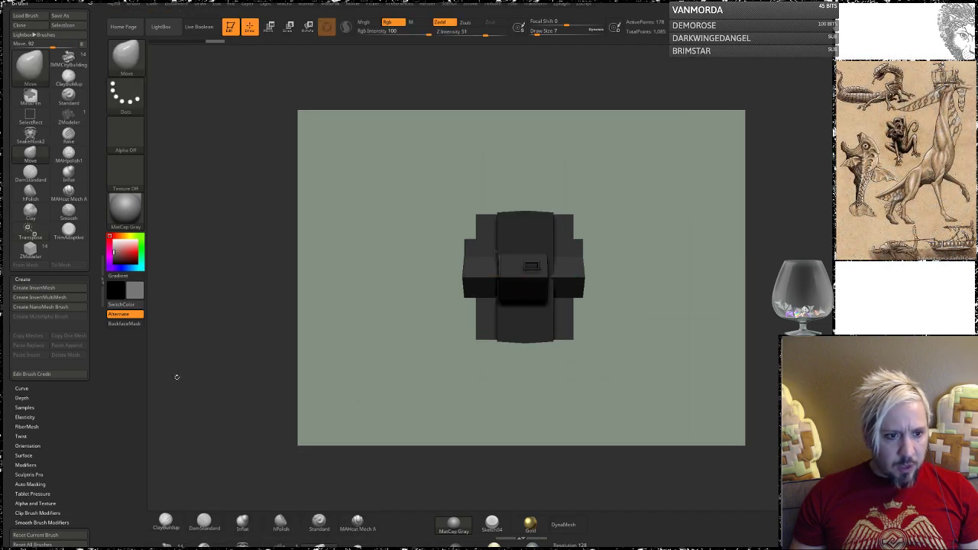
{"action": "left_click", "coordinate": [55, 307]}
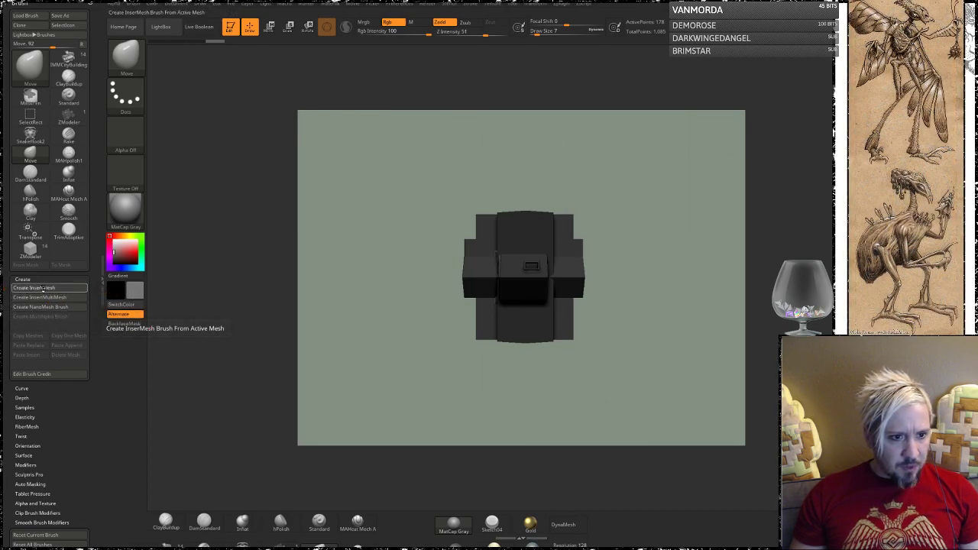
{"action": "left_click", "coordinate": [43, 288]}
{"action": "left_click", "coordinate": [468, 172]}
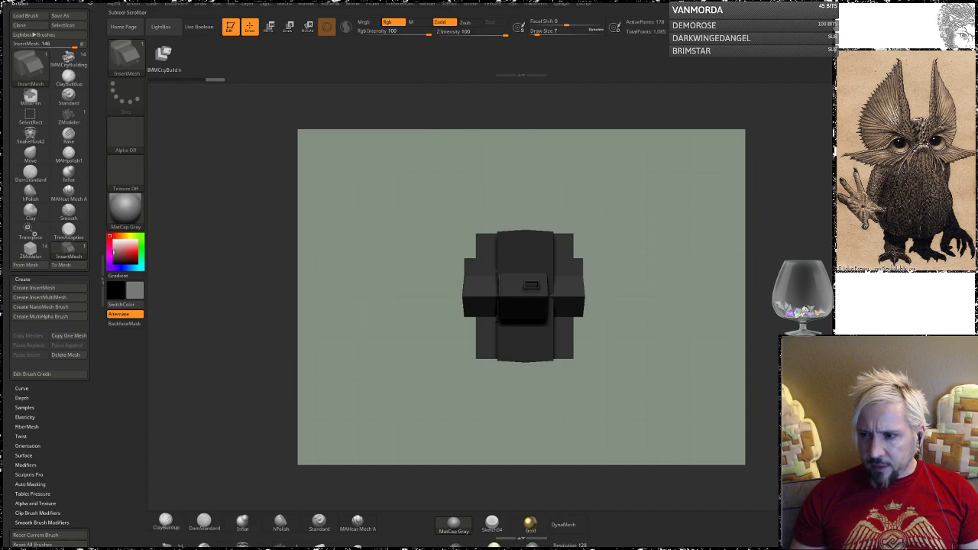
- Create a new InsertMesh brush from the IMMCityBlock1 subtool, and an InsertMultiMesh brush from all subtools
{"action": "left_click", "coordinate": [825, 451]}
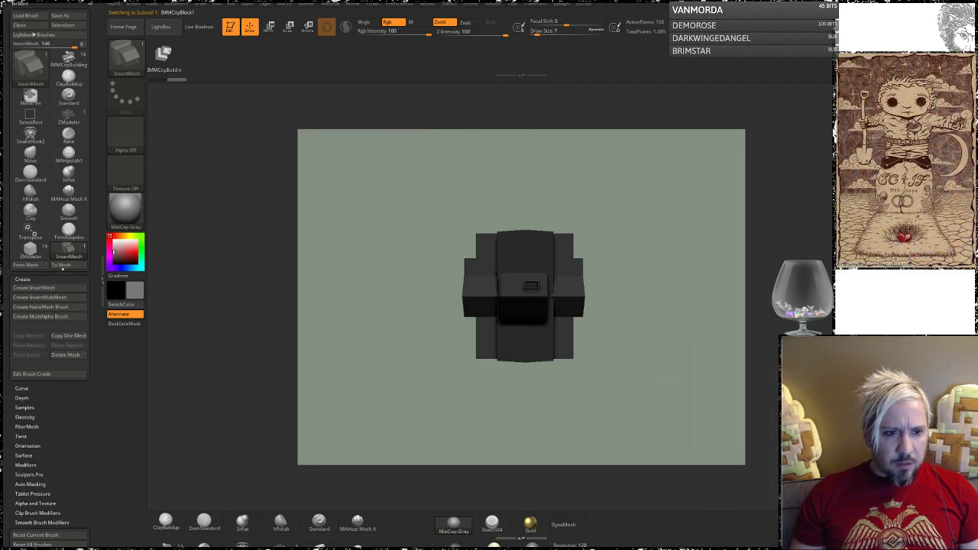
{"action": "left_click", "coordinate": [52, 288]}
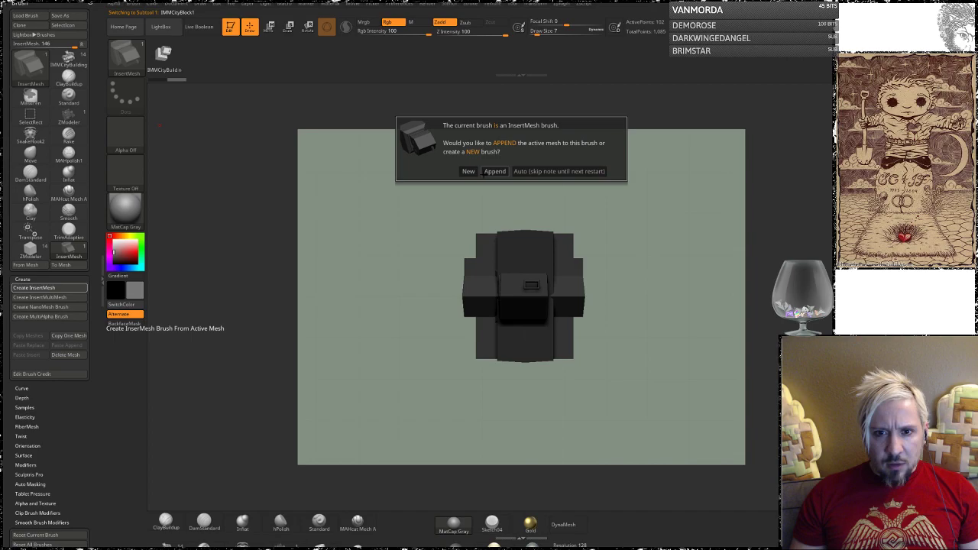
{"action": "left_click", "coordinate": [468, 171]}
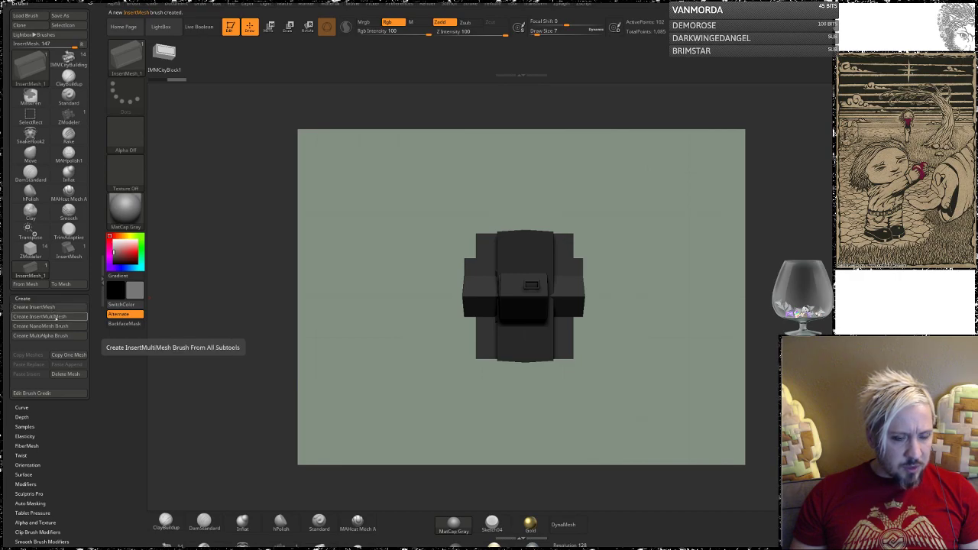
{"action": "left_click", "coordinate": [55, 317]}
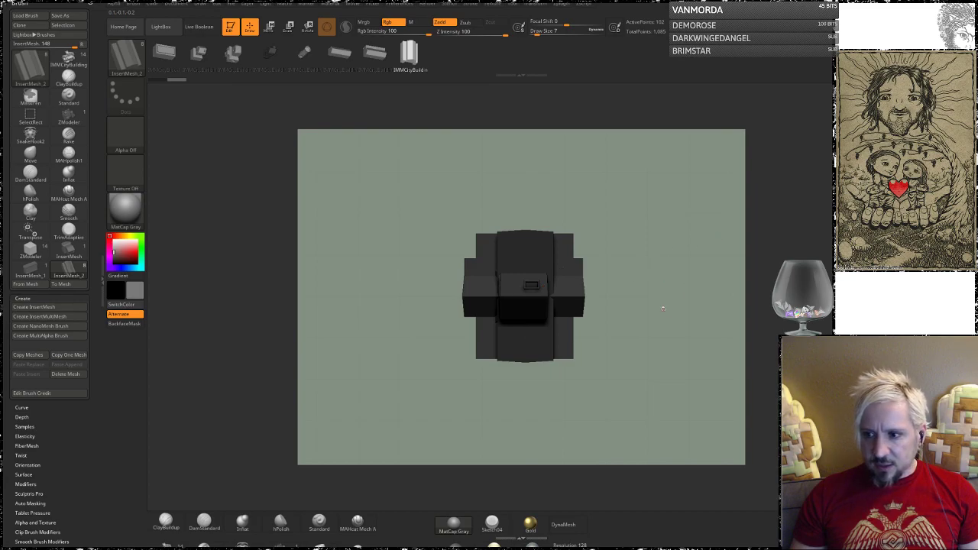
- Make the IMMCityBuildingHouse1 subtool active and choose MaskRect as the masking brush
{"action": "left_click", "coordinate": [529, 287], "text": "alt"}
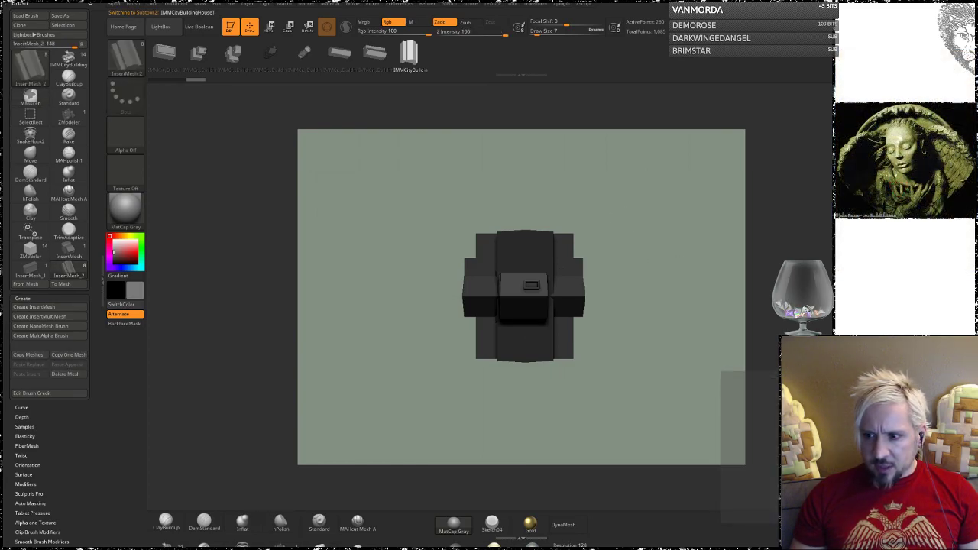
{"action": "left_click", "coordinate": [564, 252], "text": "alt"}
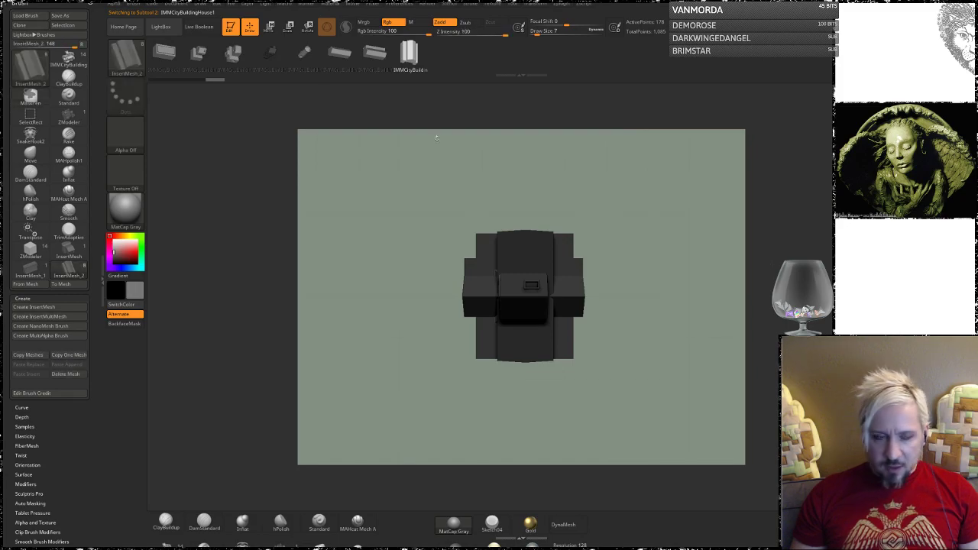
{"action": "left_click", "coordinate": [128, 61]}
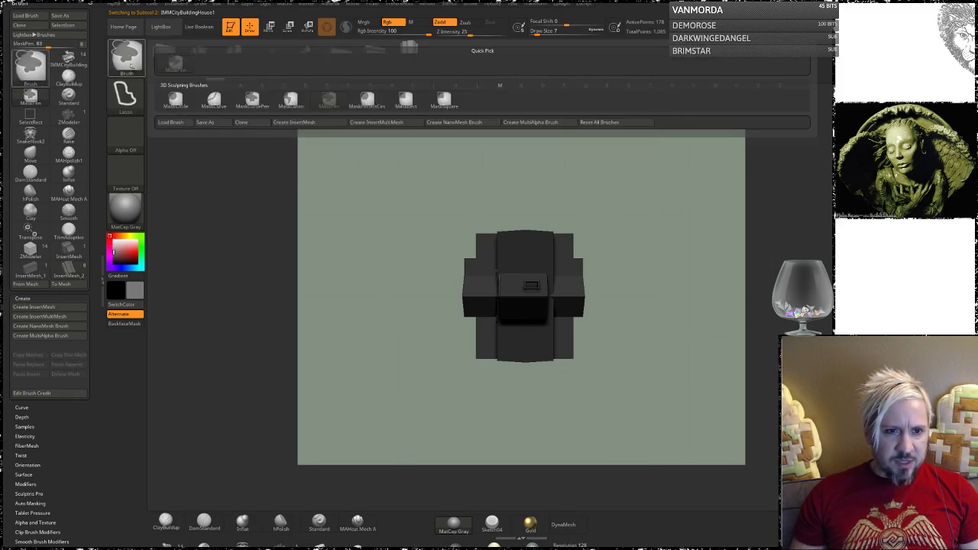
{"action": "left_click", "coordinate": [126, 92], "text": "ctrl"}
{"action": "left_click", "coordinate": [405, 103], "text": "ctrl"}
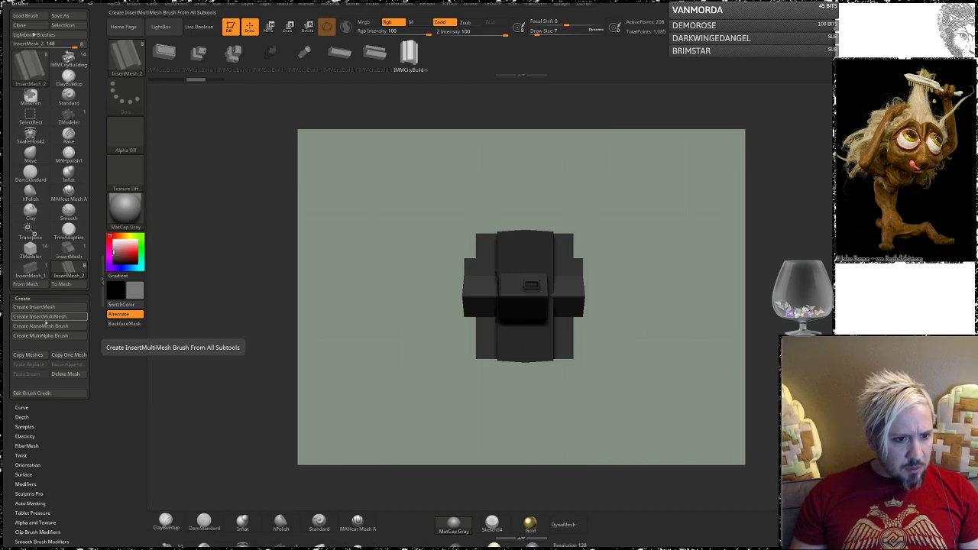
- Create another InsertMultiMesh brush from all subtools, plus a NanoMesh brush from the city building meshes
{"action": "left_click", "coordinate": [42, 317]}
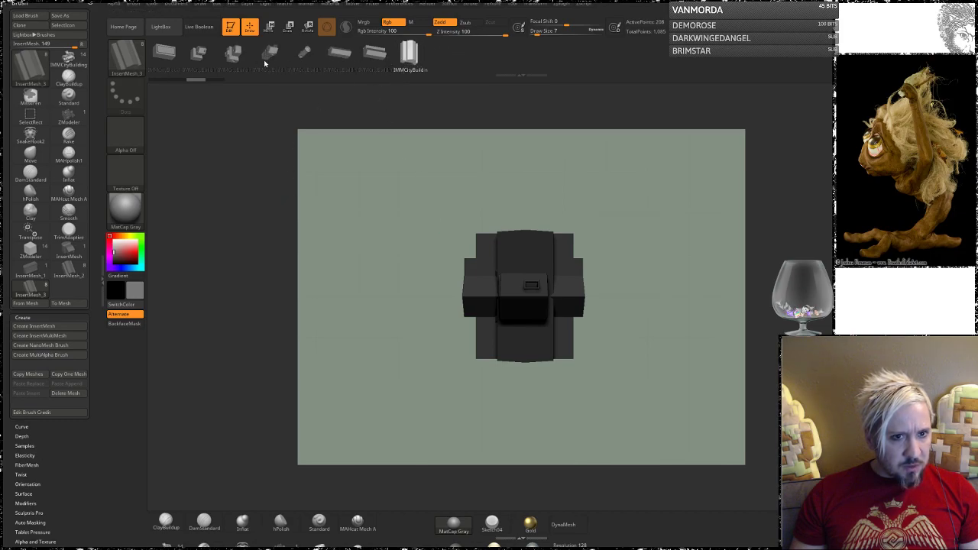
{"action": "left_click", "coordinate": [52, 345]}
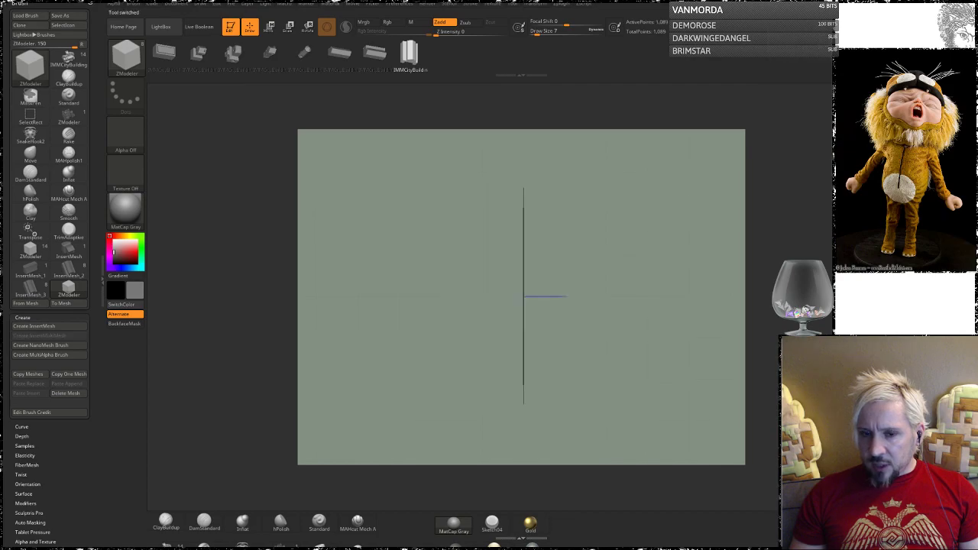
- Try inserting the IMMCityGroup1 NanoMesh on all polygons of the cube with the ZModeler brush, and undo it
{"action": "left_click_drag", "start_coordinate": [700, 290], "coordinate": [591, 296]}
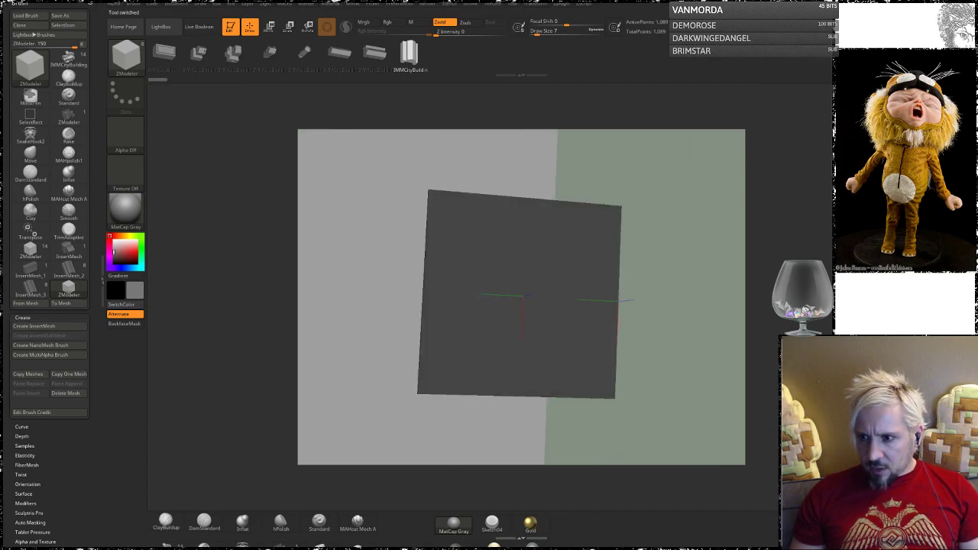
{"action": "left_click", "coordinate": [283, 546]}
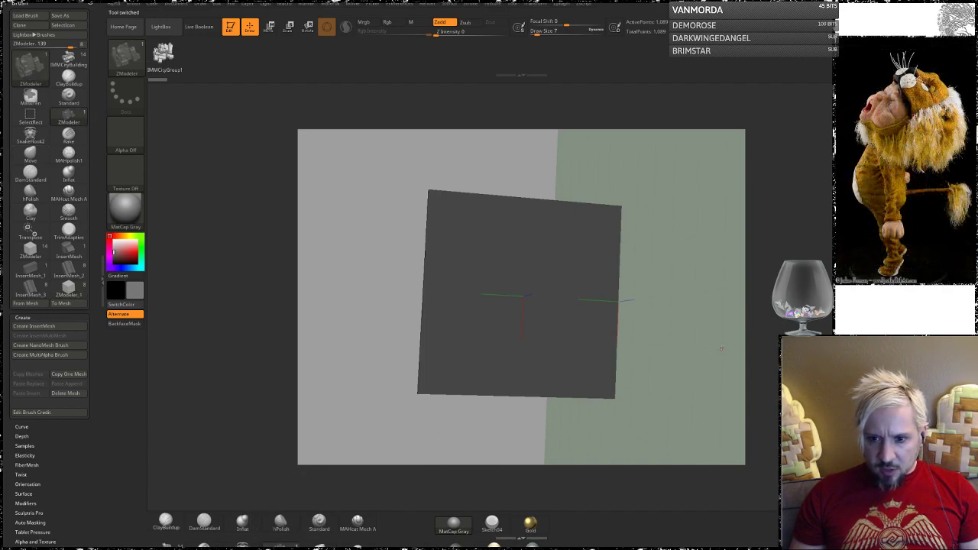
{"action": "mouse_move", "coordinate": [714, 346]}
{"action": "left_mouse_down"}
{"action": "mouse_move", "coordinate": [729, 311]}
{"action": "mouse_move", "coordinate": [727, 325]}
{"action": "left_mouse_up"}
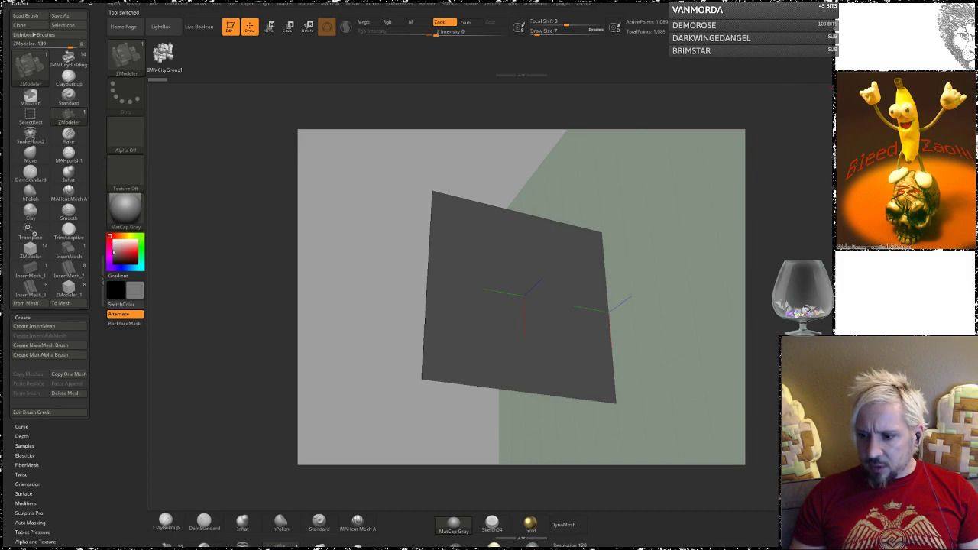
{"action": "left_click_drag", "start_coordinate": [651, 333], "coordinate": [581, 348]}
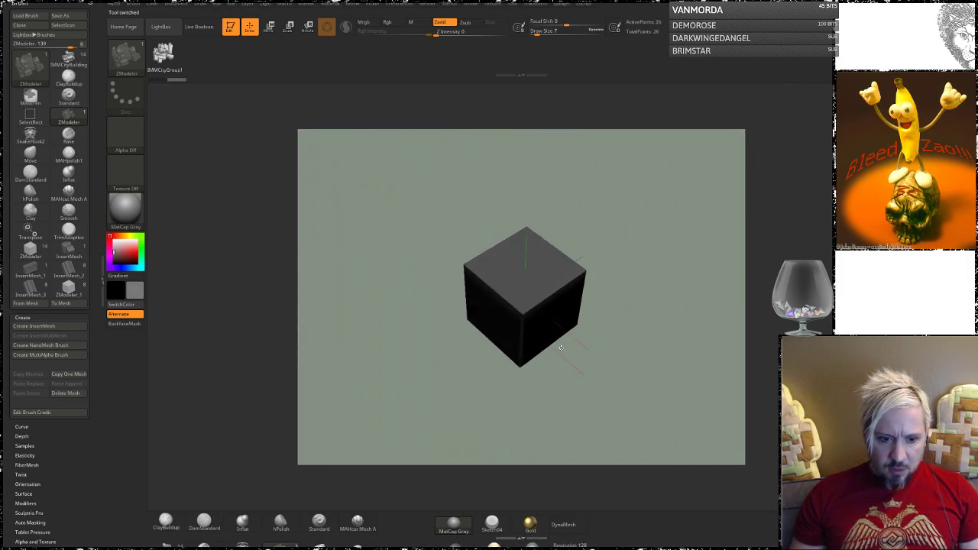
{"action": "left_click_drag", "start_coordinate": [528, 327], "coordinate": [539, 339]}
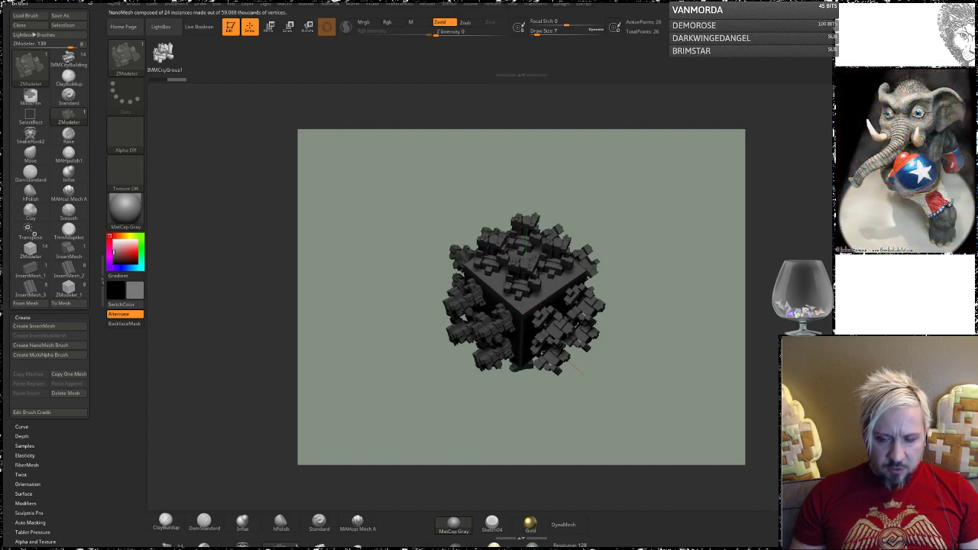
{"action": "key", "text": "ctrl+z"}
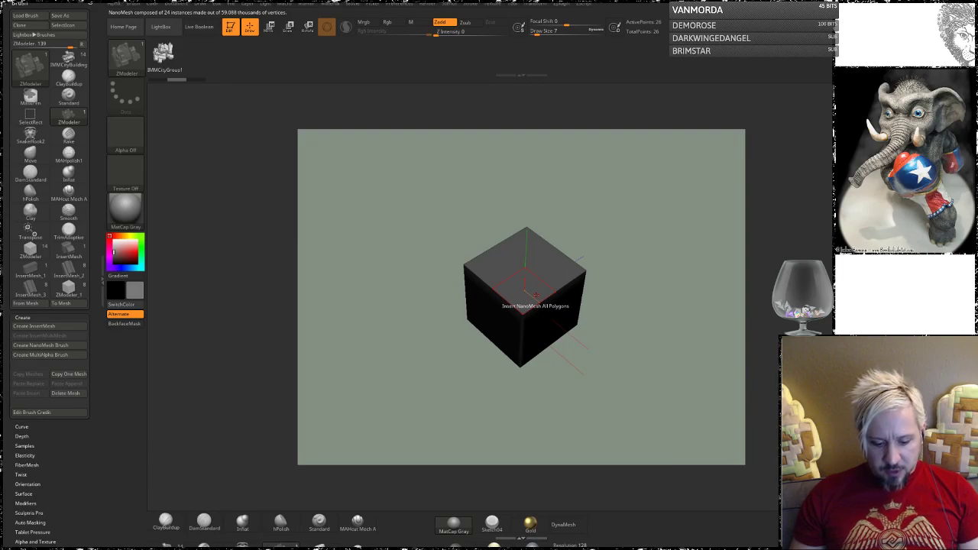
{"action": "key", "text": "m"}
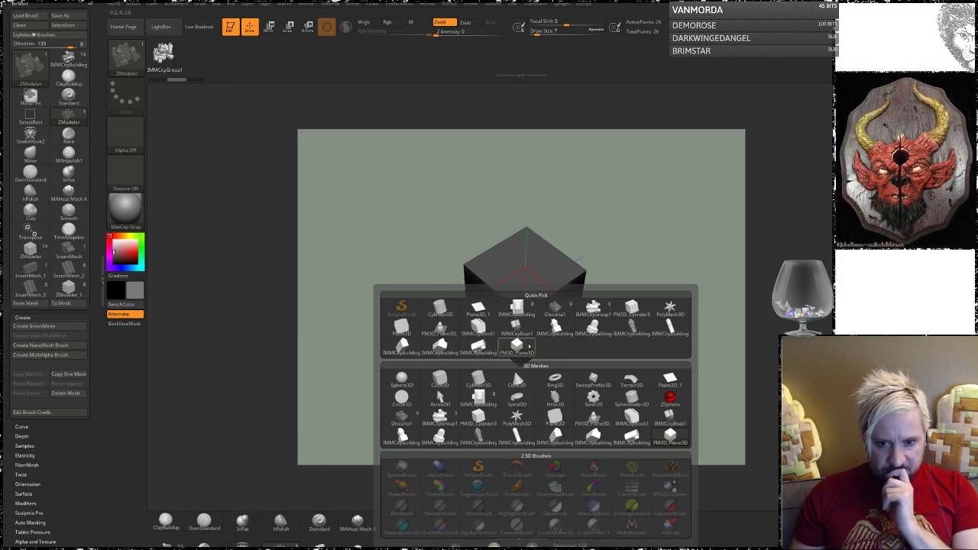
{"action": "mouse_move", "coordinate": [401, 348]}
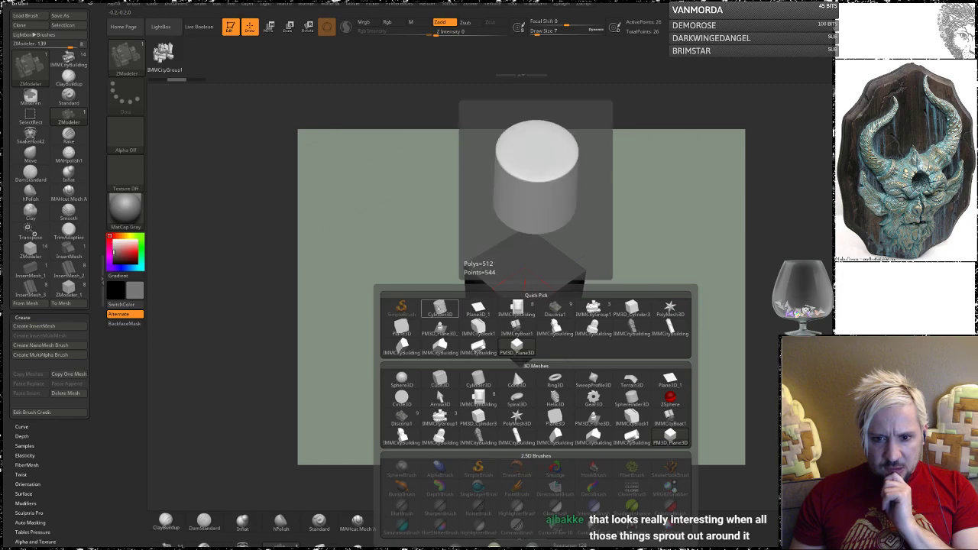
{"action": "left_click", "coordinate": [517, 310]}
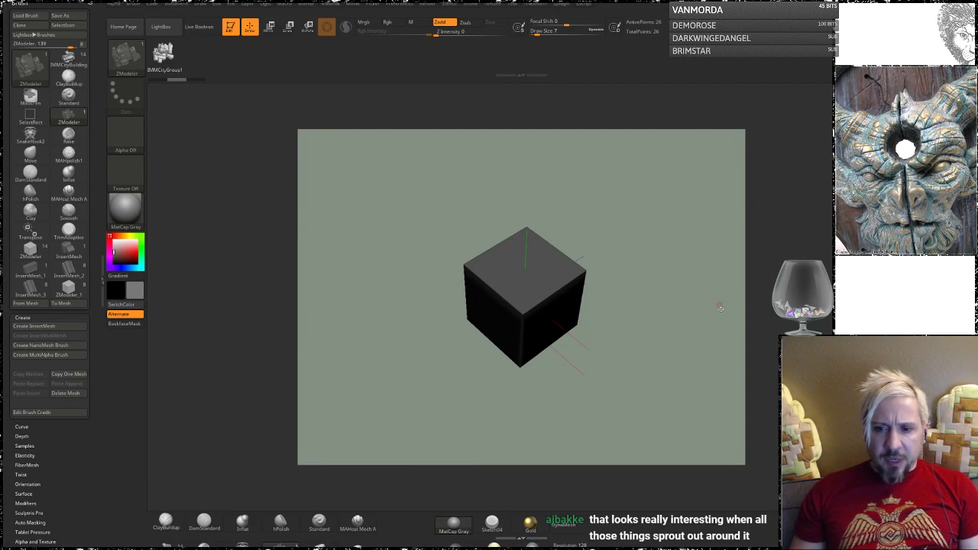
{"action": "left_click_drag", "start_coordinate": [720, 301], "coordinate": [795, 212]}
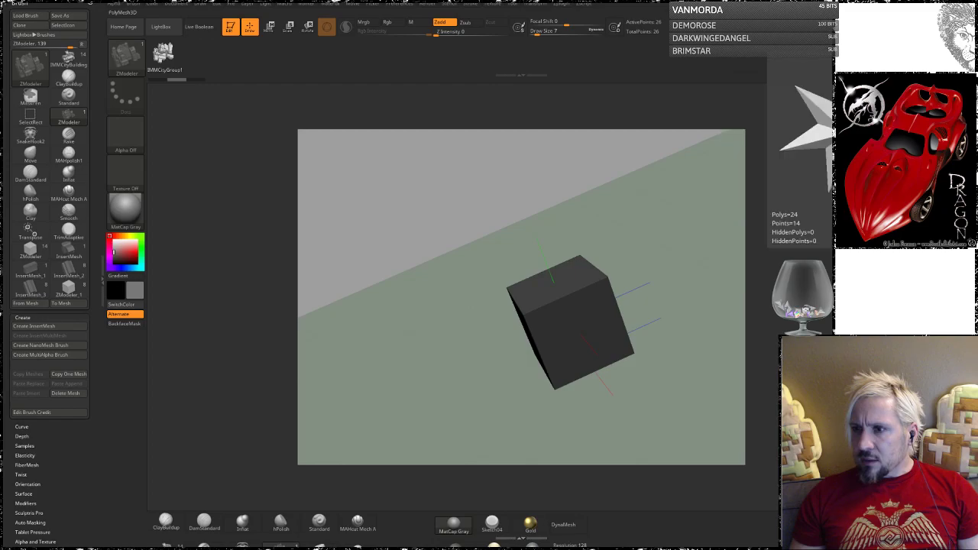
- Switch to the PolyMesh3D star and load the Scolla17 tool from the Scolla folder inside Illustrations
{"action": "left_click", "coordinate": [856, 267]}
{"action": "left_click", "coordinate": [856, 15]}
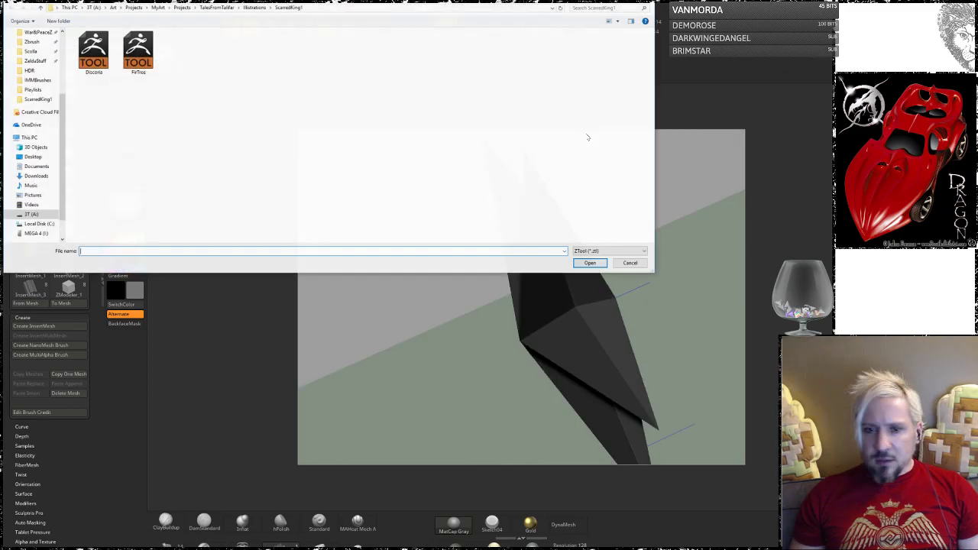
{"action": "left_click", "coordinate": [248, 7]}
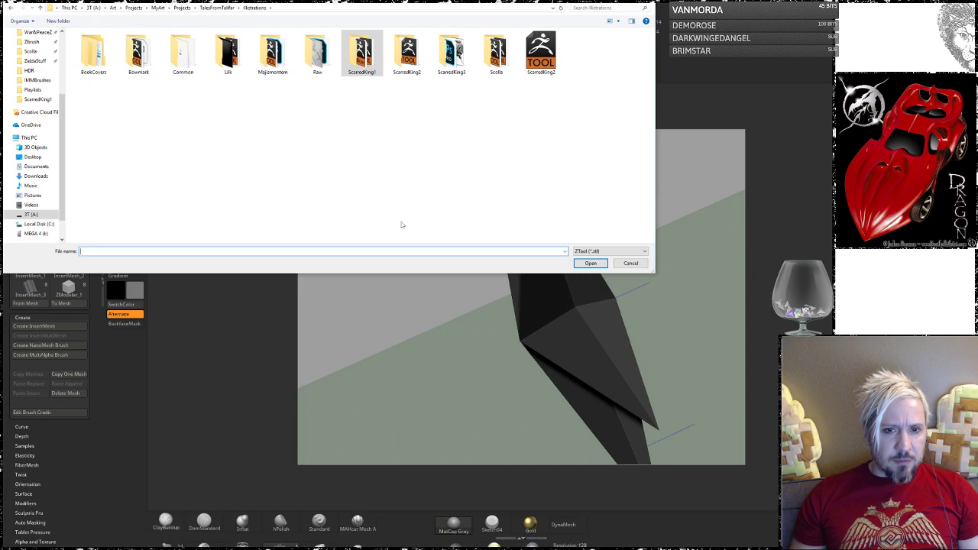
{"action": "double_click", "coordinate": [501, 59]}
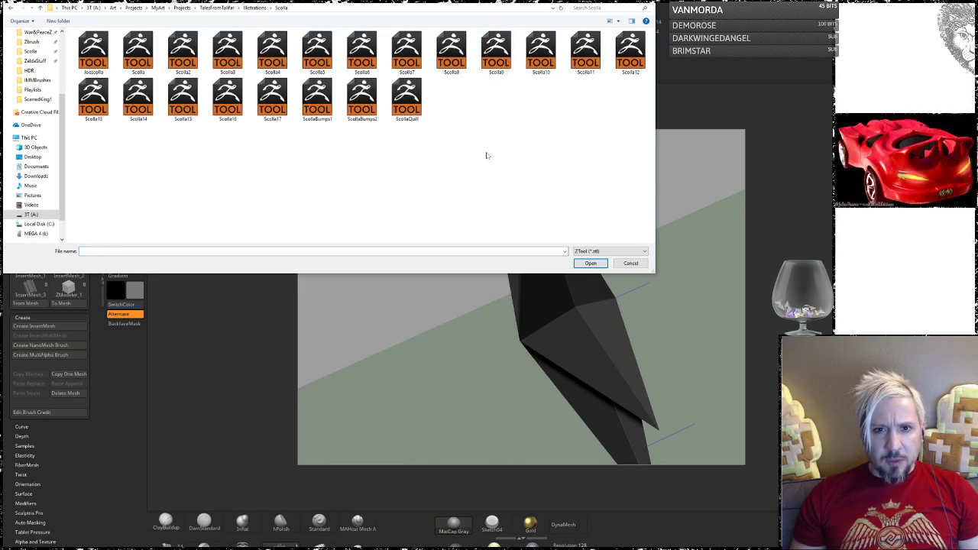
{"action": "left_click", "coordinate": [273, 100]}
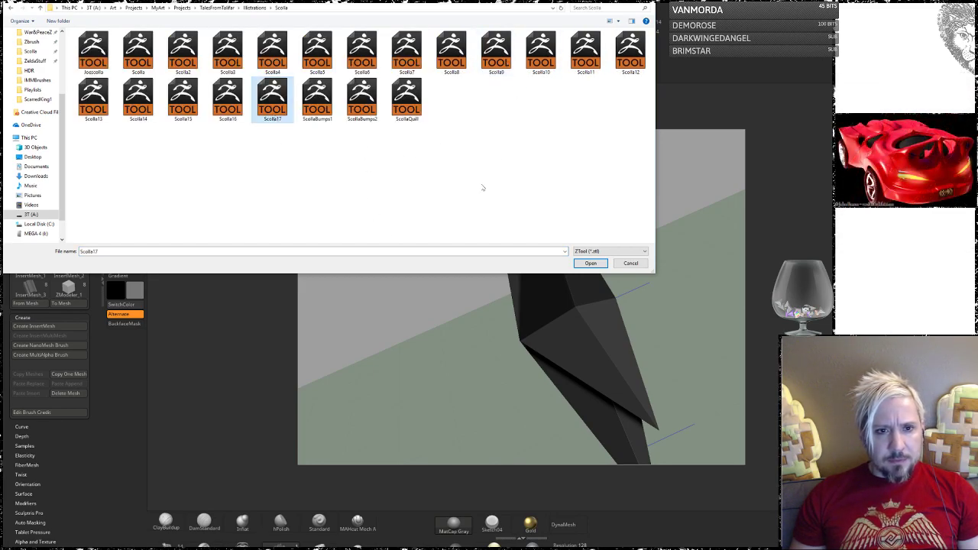
{"action": "left_click", "coordinate": [593, 264]}
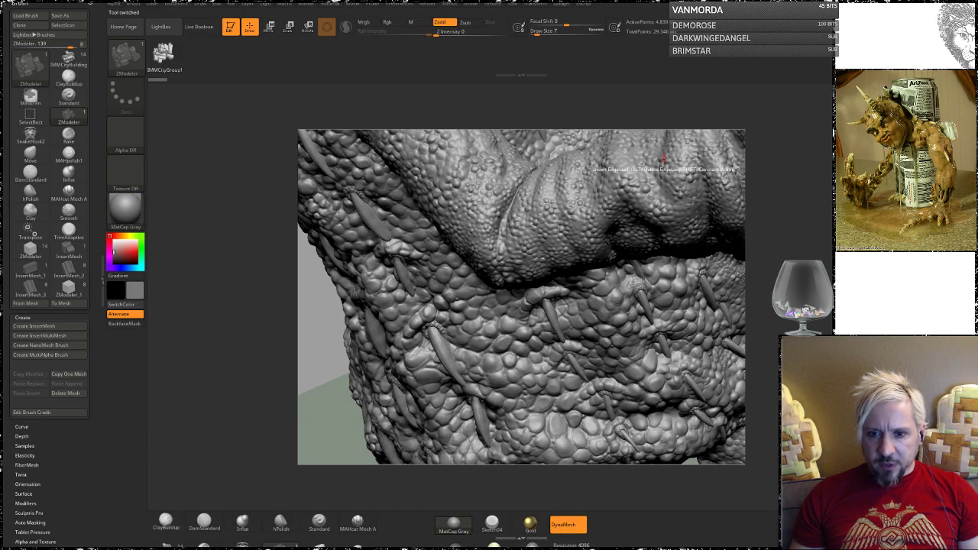
- Examine the Scolla creature from the front, including a close-up of its face and the full ears and upper body
{"action": "mouse_move", "coordinate": [664, 157]}
{"action": "right_mouse_down"}
{"action": "mouse_move", "coordinate": [497, 168]}
{"action": "mouse_move", "coordinate": [512, 183]}
{"action": "mouse_move", "coordinate": [558, 138]}
{"action": "right_mouse_up"}
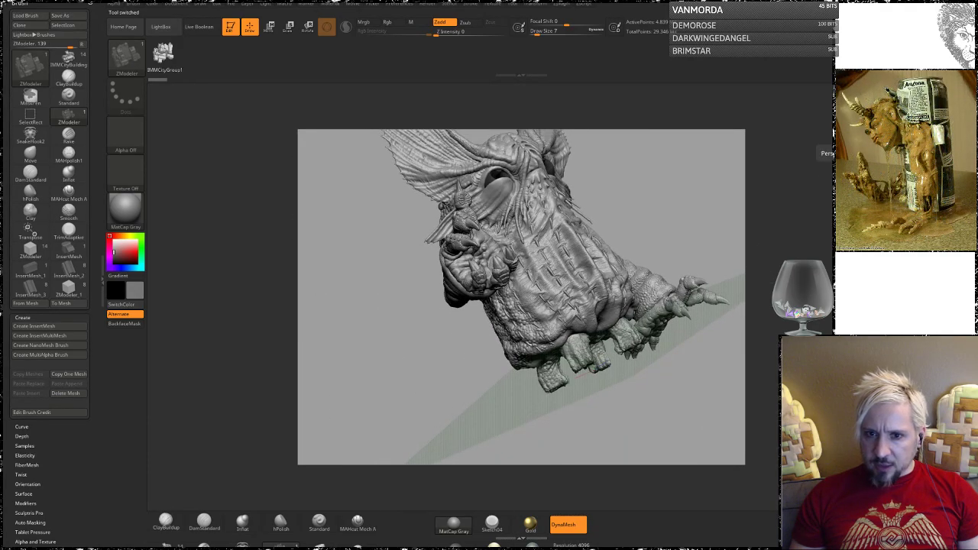
{"action": "left_click_drag", "start_coordinate": [798, 164], "coordinate": [699, 224]}
{"action": "left_click_drag", "start_coordinate": [770, 210], "coordinate": [747, 217], "text": "alt"}
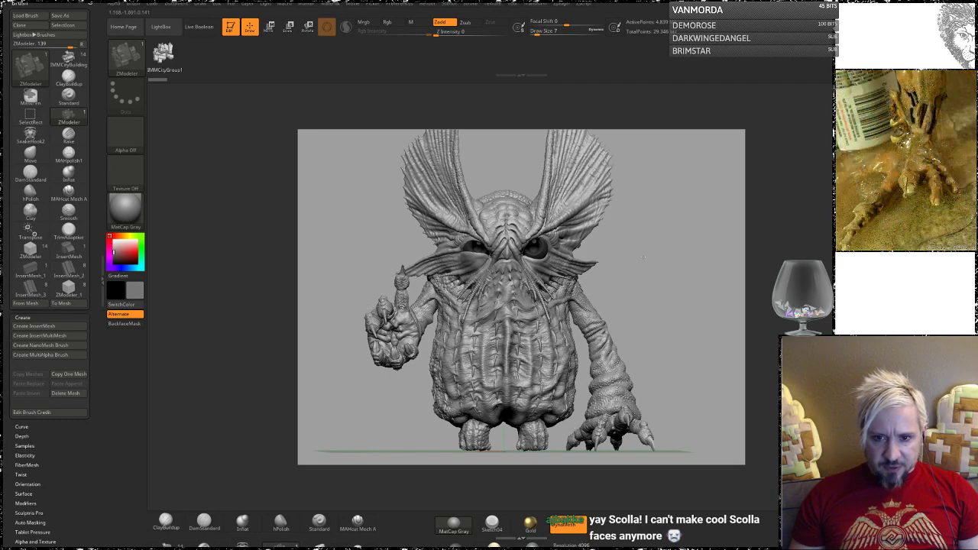
{"action": "left_click_drag", "start_coordinate": [419, 304], "coordinate": [434, 277]}
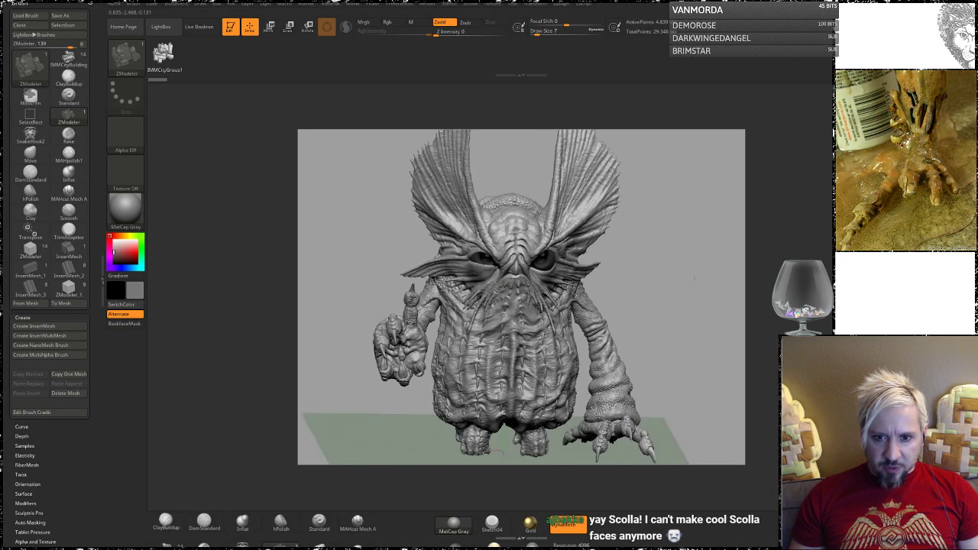
{"action": "left_click_drag", "start_coordinate": [701, 263], "coordinate": [366, 324], "text": "alt"}
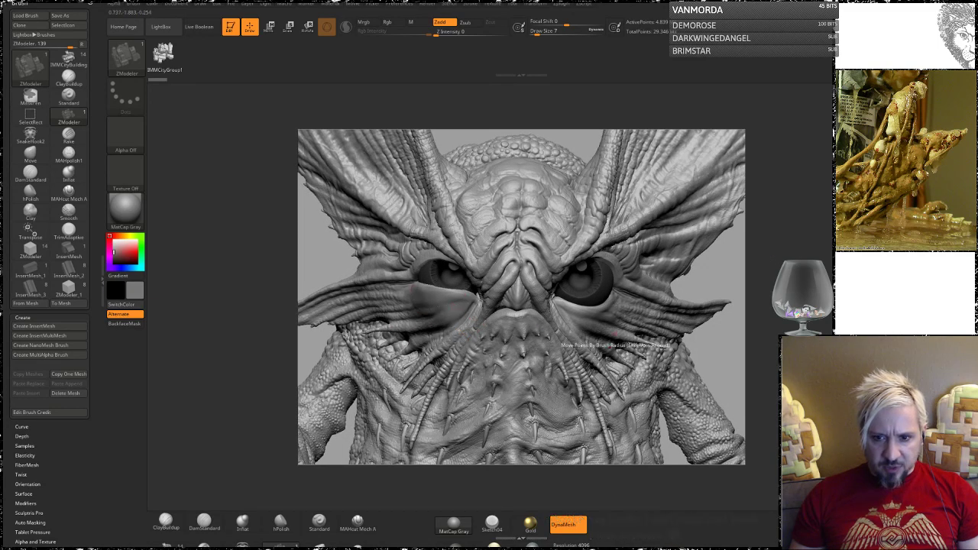
{"action": "left_click_drag", "start_coordinate": [756, 306], "coordinate": [668, 343], "text": "alt"}
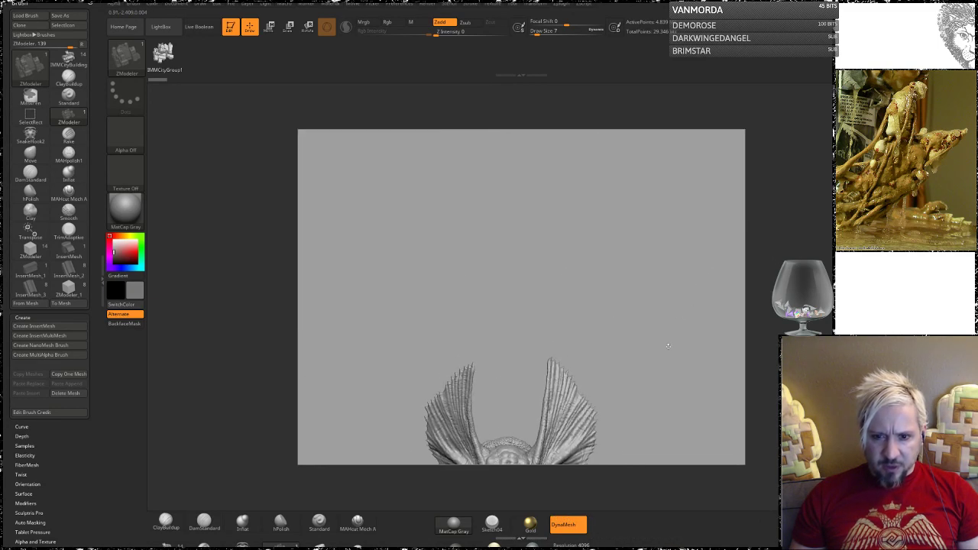
{"action": "left_click_drag", "start_coordinate": [673, 405], "coordinate": [645, 263], "text": "alt"}
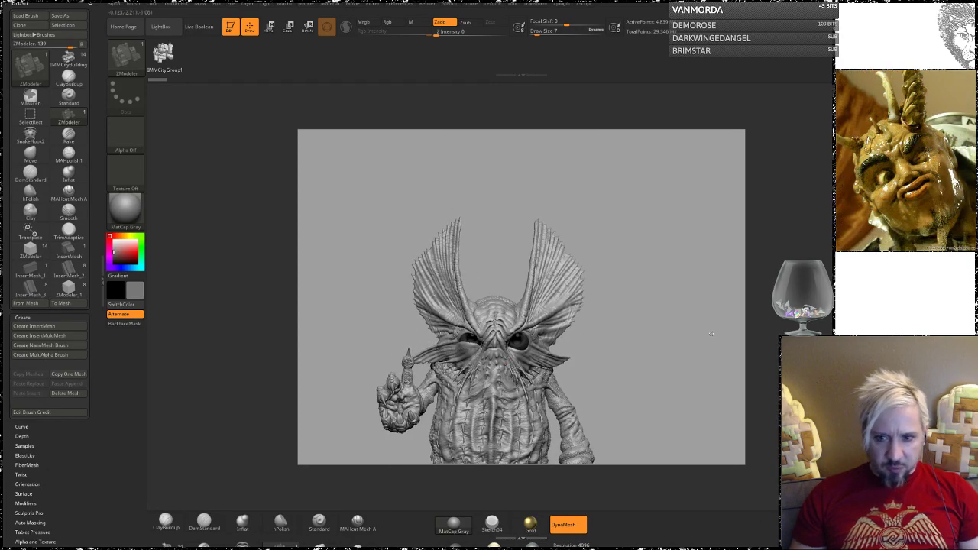
{"action": "left_click_drag", "start_coordinate": [659, 332], "coordinate": [689, 320]}
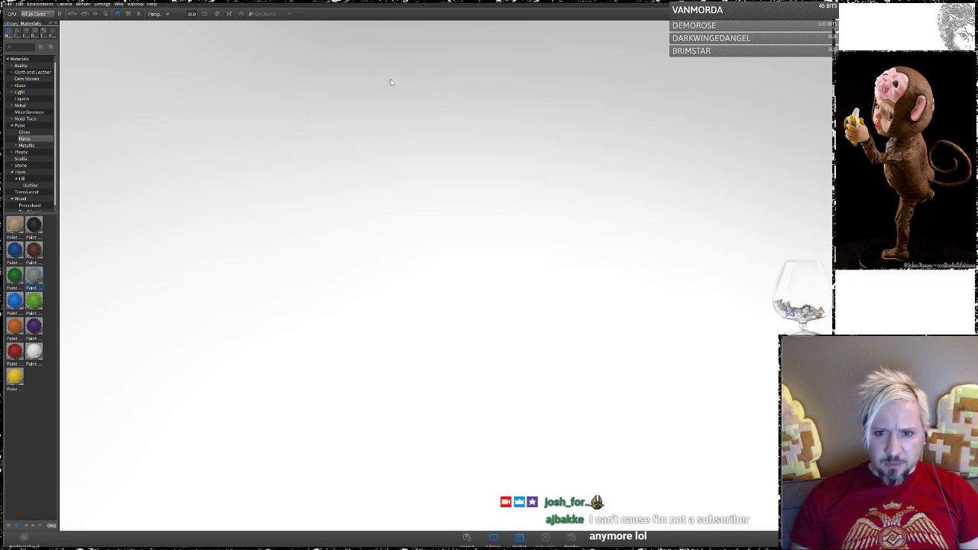
- Try to apply a gray matte paint material in the empty KeyShot scene, look around it and switch back to ZBrush
{"action": "key", "text": "f"}
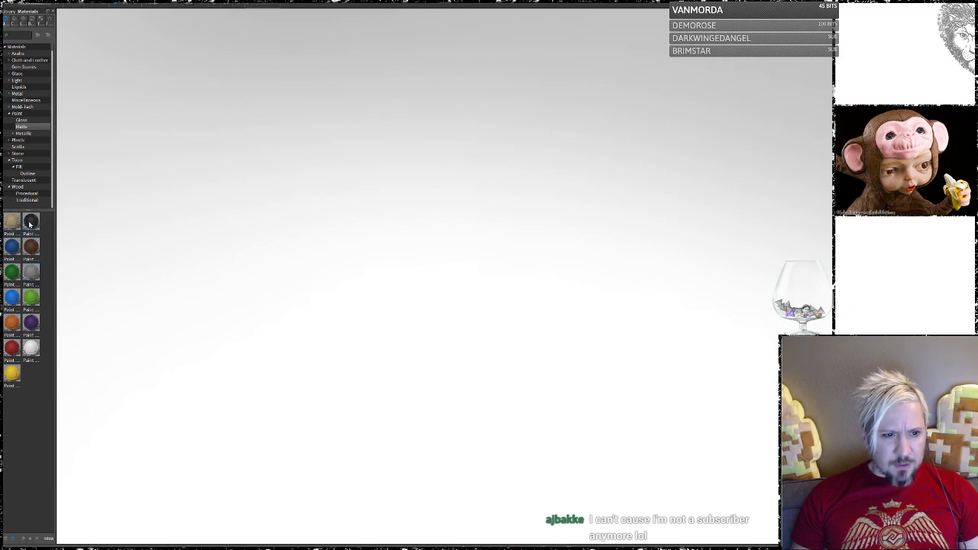
{"action": "left_click_drag", "start_coordinate": [32, 275], "coordinate": [112, 283]}
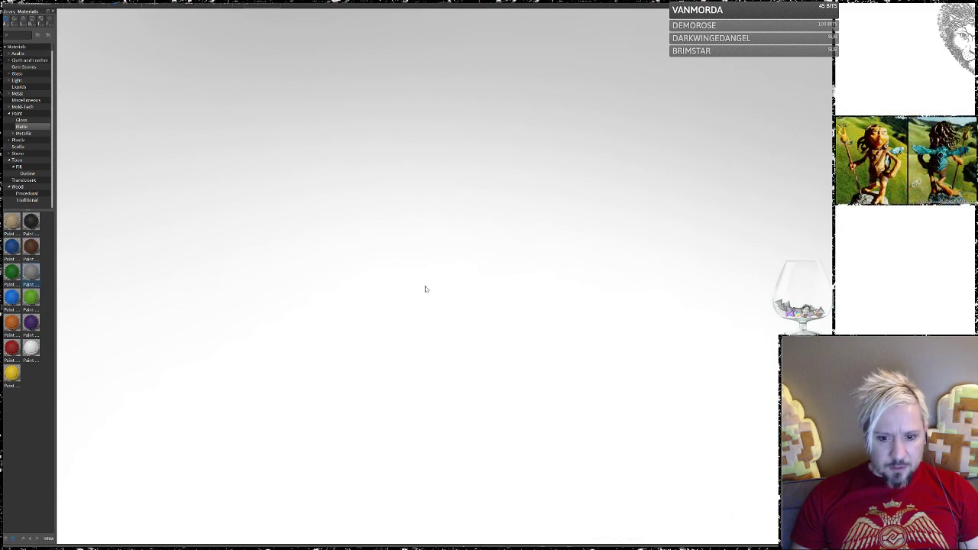
{"action": "left_click_drag", "start_coordinate": [426, 289], "coordinate": [364, 170]}
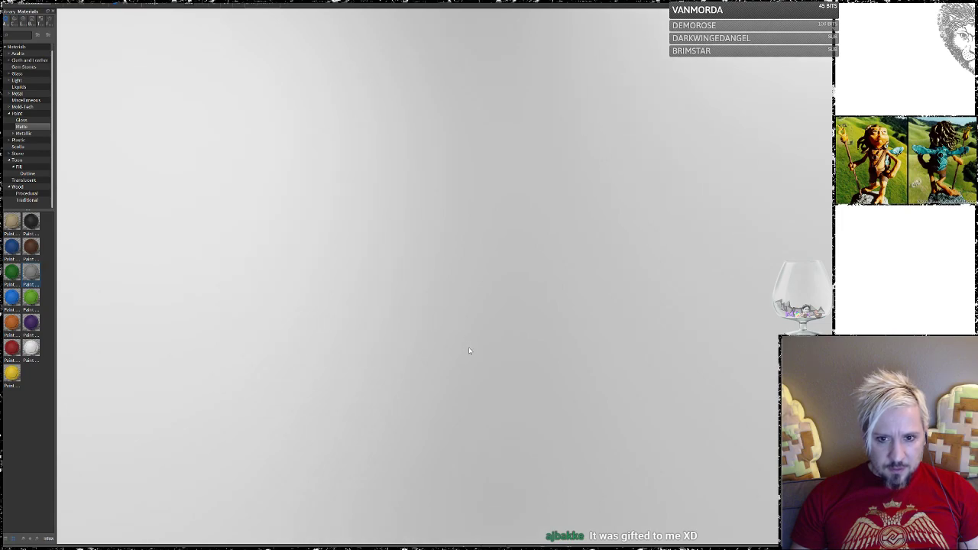
{"action": "left_click_drag", "start_coordinate": [519, 314], "coordinate": [502, 403]}
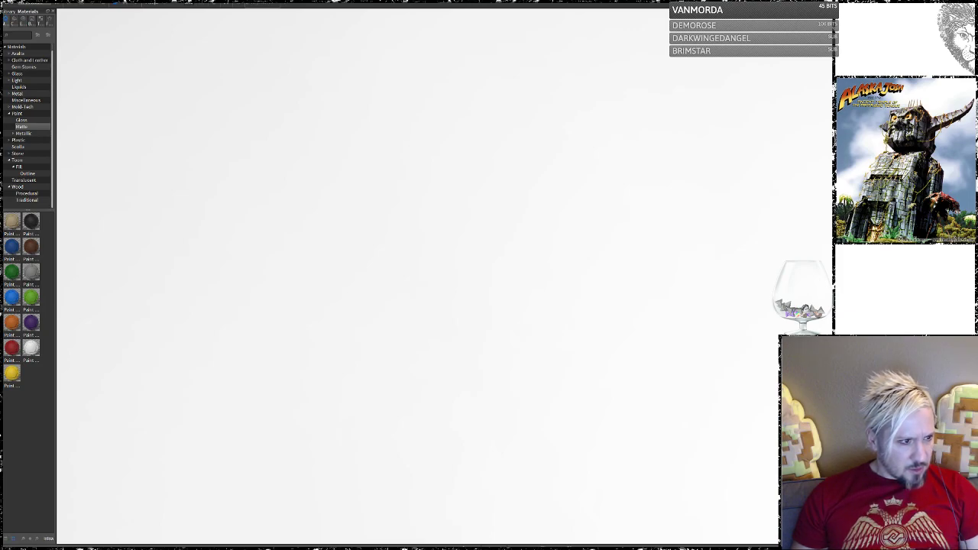
{"action": "key", "text": "alt+Tab"}
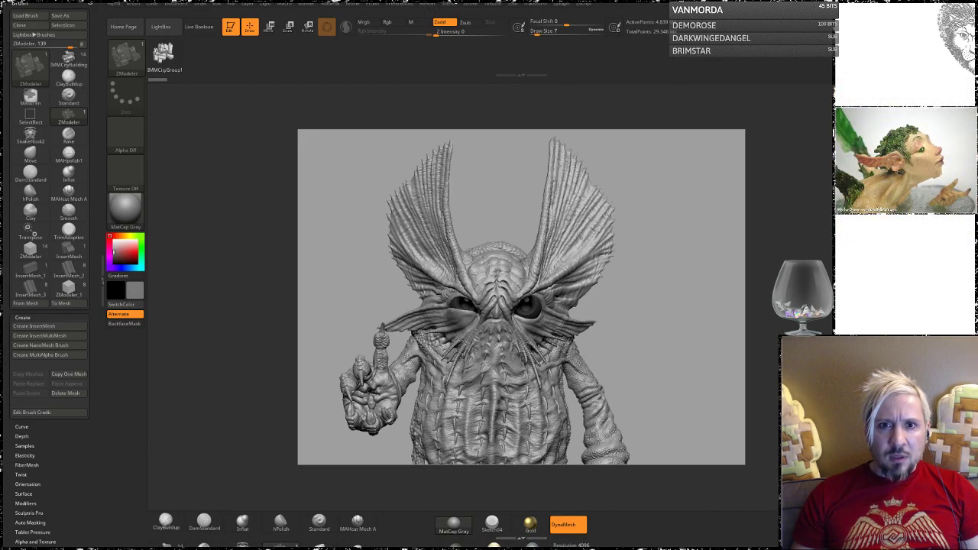
- Send the Scolla model from ZBrush to KeyShot, dismiss the welcome window and frame the creature closely from the front
{"action": "left_click", "coordinate": [428, 5]}
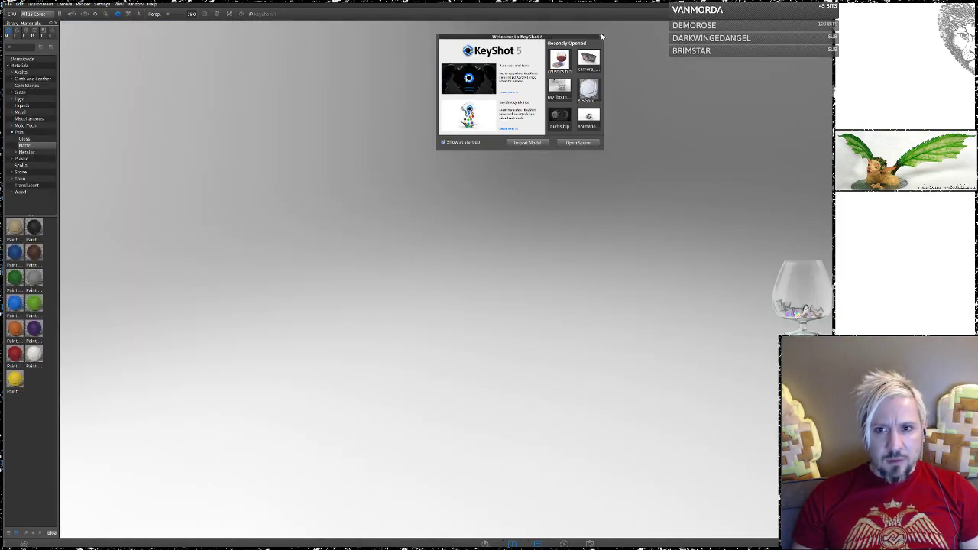
{"action": "left_click", "coordinate": [601, 36]}
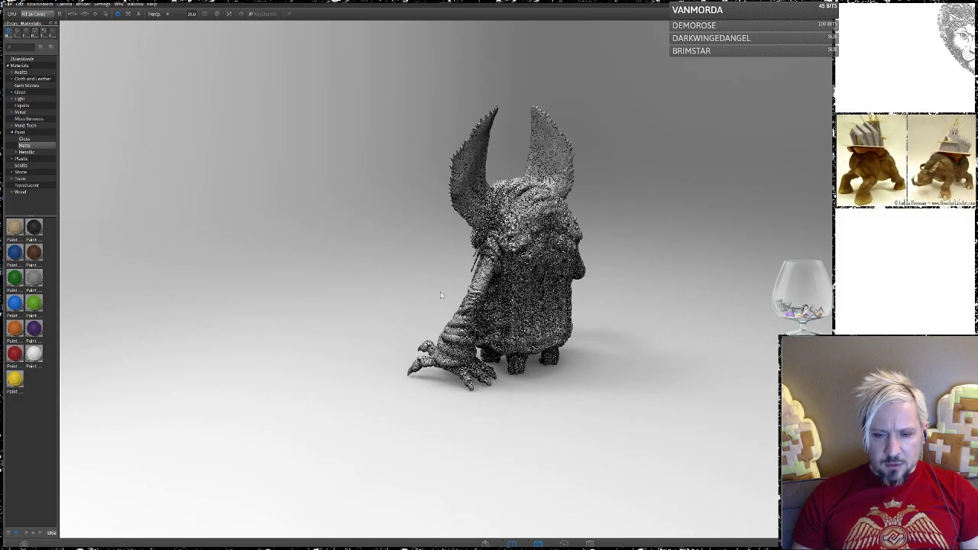
{"action": "mouse_move", "coordinate": [440, 292]}
{"action": "left_mouse_down"}
{"action": "mouse_move", "coordinate": [755, 278]}
{"action": "mouse_move", "coordinate": [693, 294]}
{"action": "left_mouse_up"}
{"action": "scroll", "coordinate": [639, 288], "scroll_direction": "up", "scroll_amount": 8}
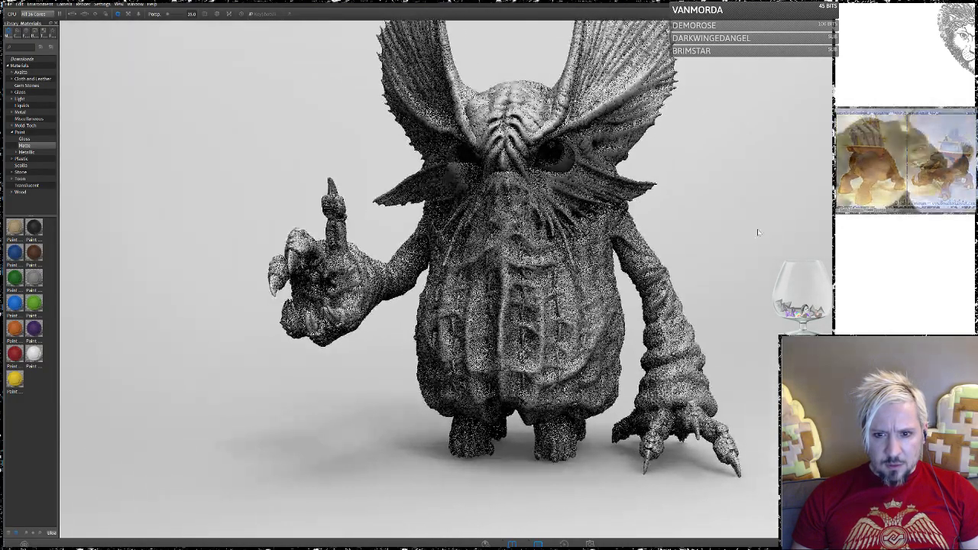
{"action": "left_click_drag", "start_coordinate": [758, 233], "coordinate": [795, 246]}
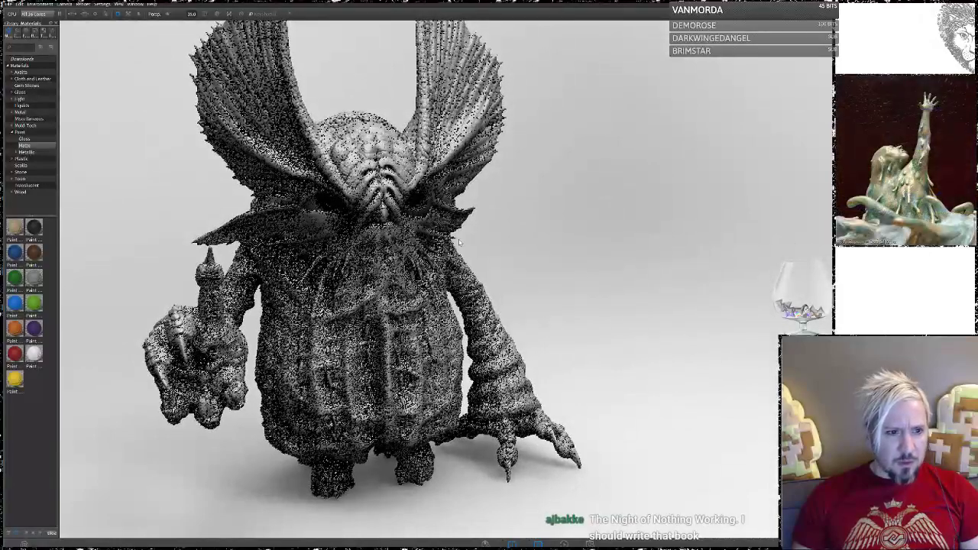
- Apply the first light frosted glass material from the library to the whole creature
{"action": "left_click", "coordinate": [12, 92]}
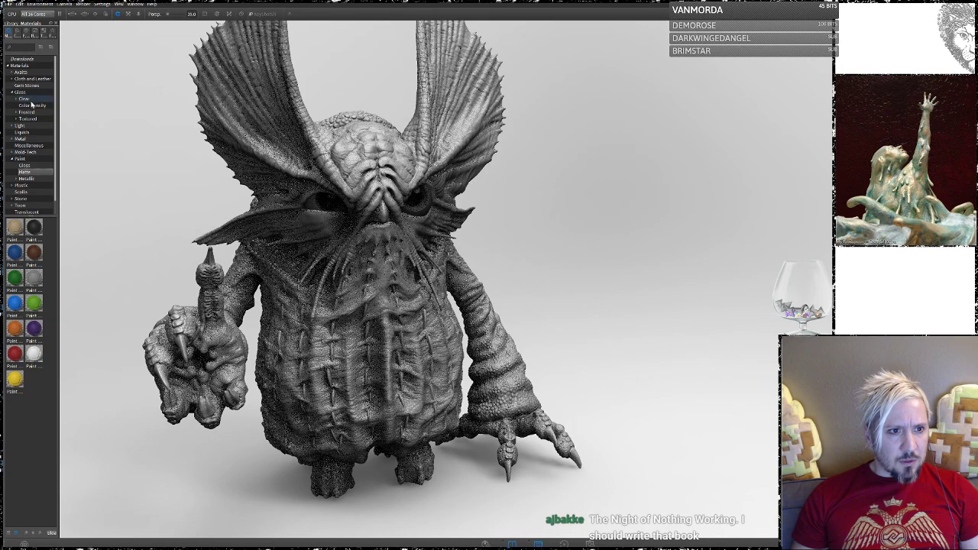
{"action": "left_click", "coordinate": [31, 106]}
{"action": "left_click", "coordinate": [17, 113]}
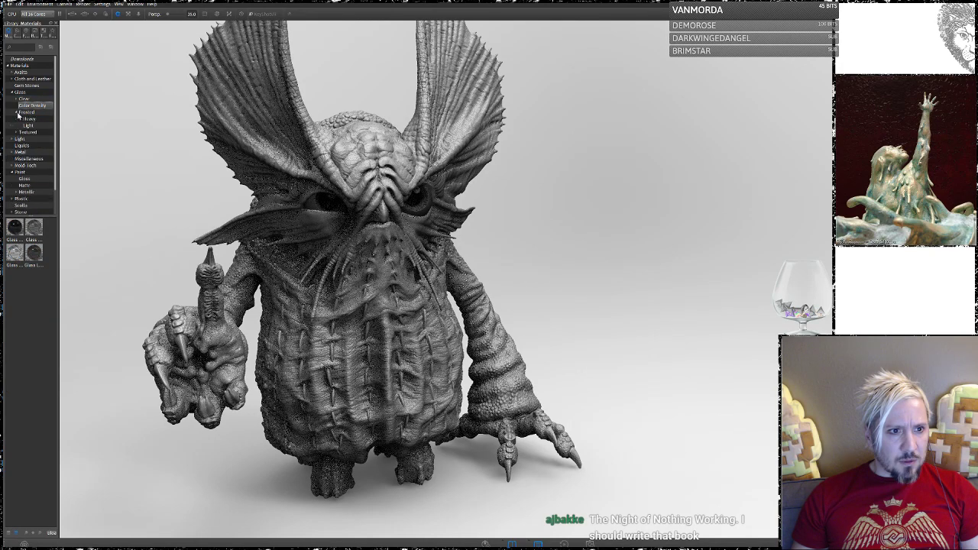
{"action": "left_click", "coordinate": [28, 126]}
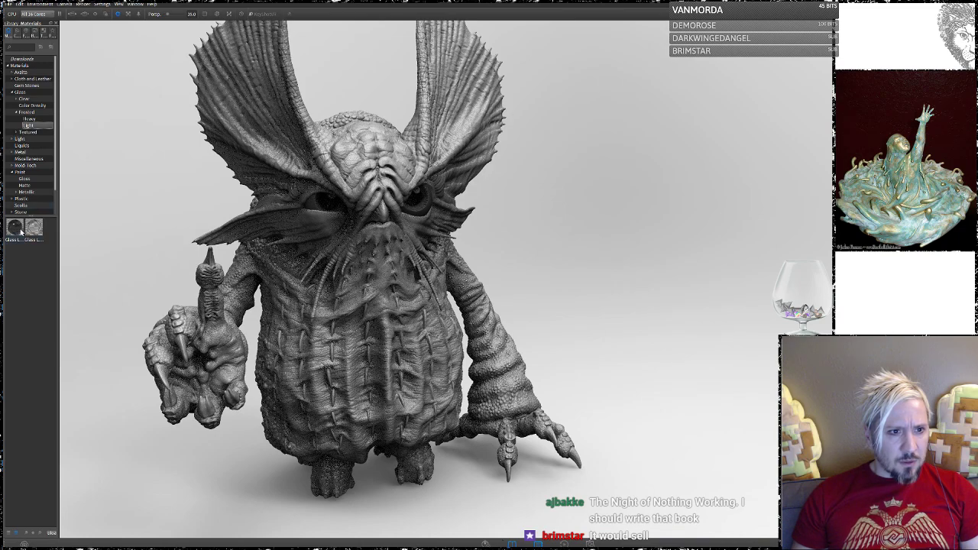
{"action": "left_click_drag", "start_coordinate": [19, 232], "coordinate": [343, 290]}
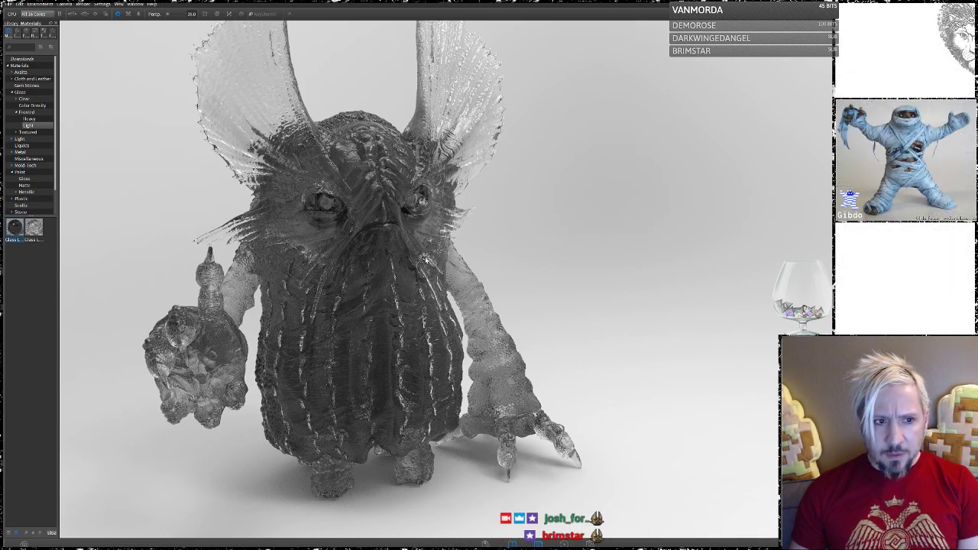
- Replace the creature's material with the red textured glass from the Cubes category
{"action": "left_click", "coordinate": [17, 133]}
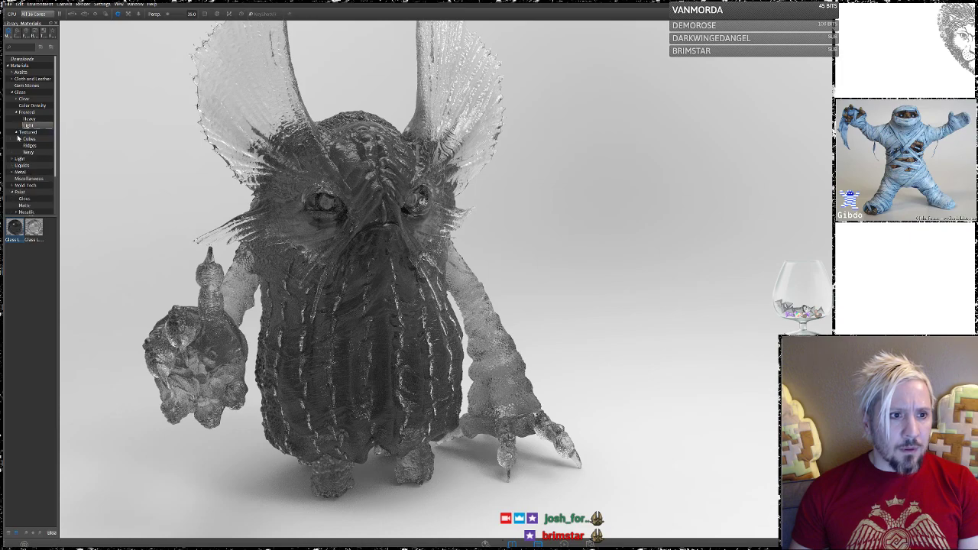
{"action": "left_click", "coordinate": [29, 139]}
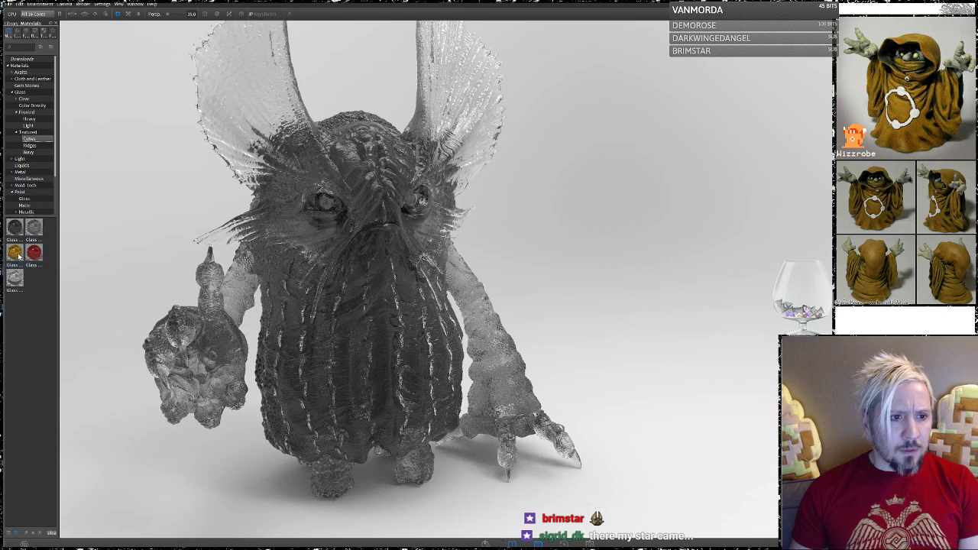
{"action": "left_click_drag", "start_coordinate": [33, 253], "coordinate": [203, 294]}
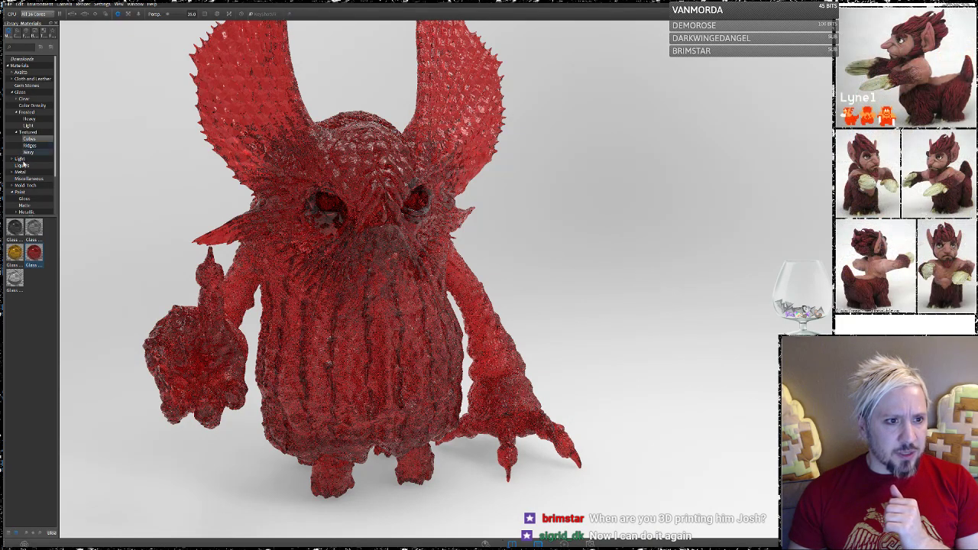
- Apply the first Toon Outline material, the white one with a black outline, to the creature
{"action": "left_click", "coordinate": [18, 180]}
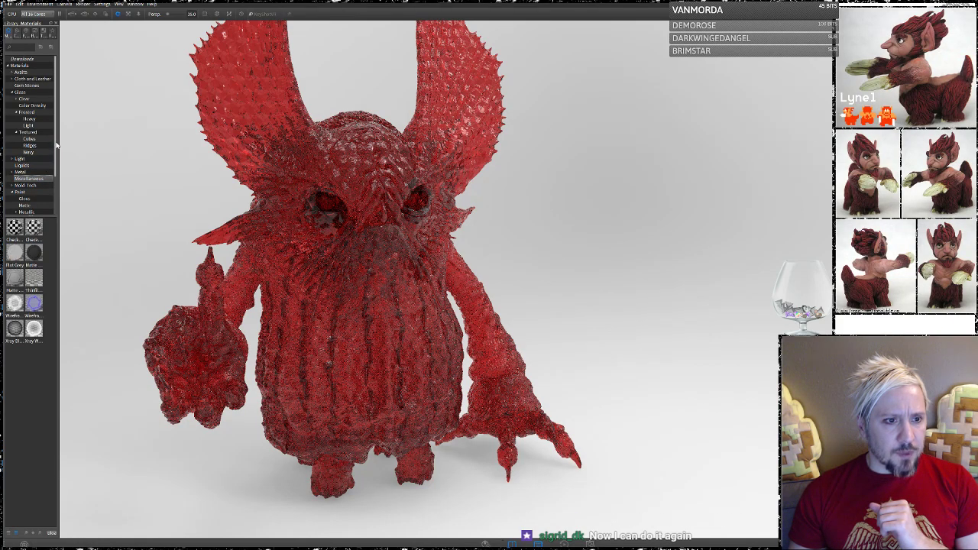
{"action": "scroll", "coordinate": [56, 152], "scroll_direction": "down", "scroll_amount": 2}
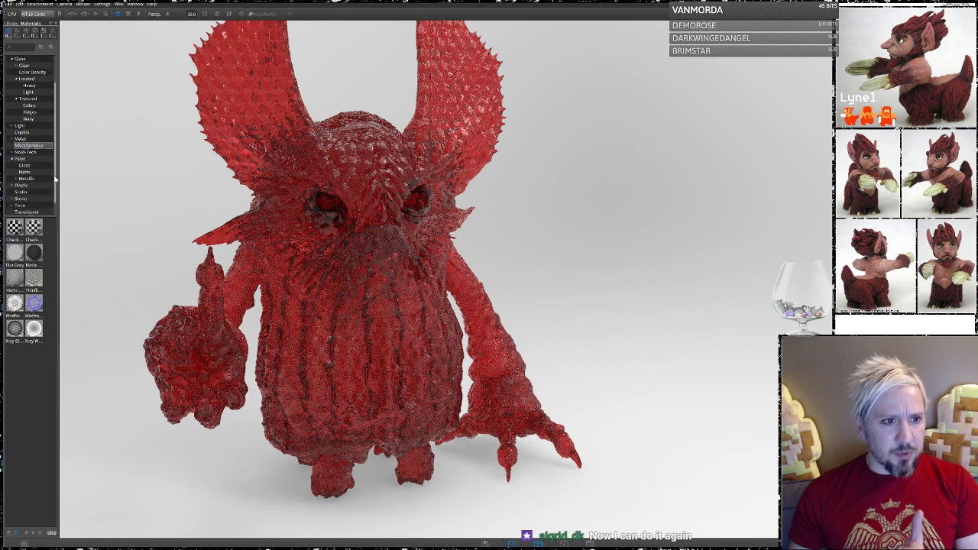
{"action": "left_click", "coordinate": [11, 206]}
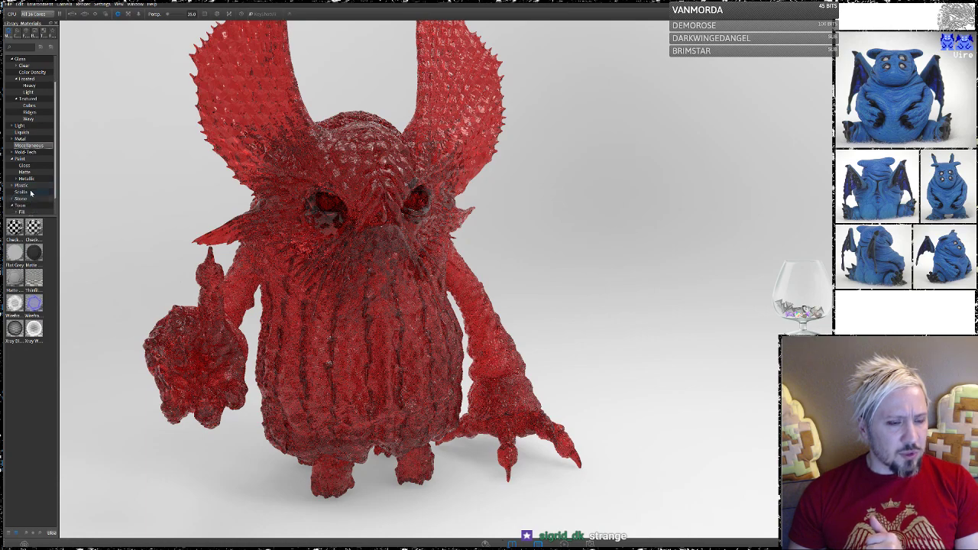
{"action": "scroll", "coordinate": [31, 193], "scroll_direction": "down", "scroll_amount": 1}
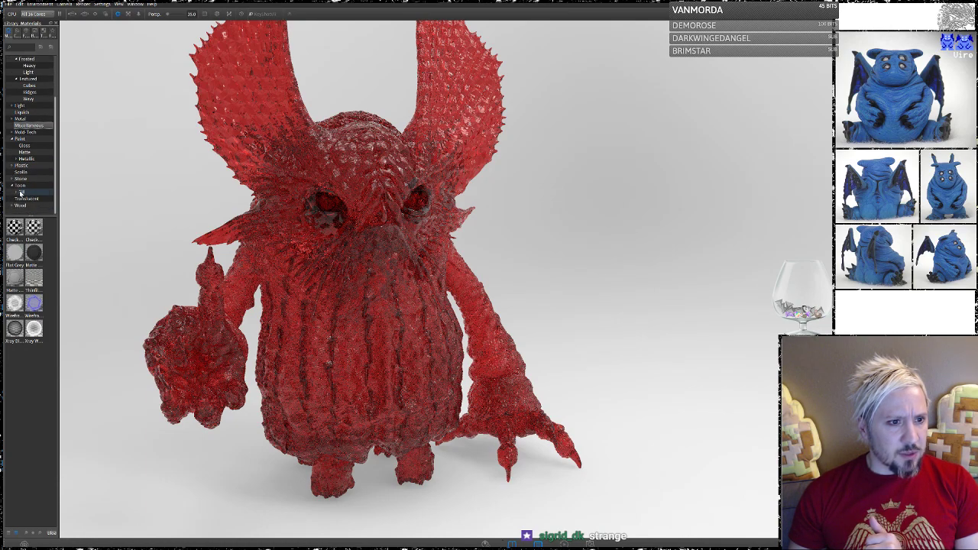
{"action": "left_click", "coordinate": [20, 193]}
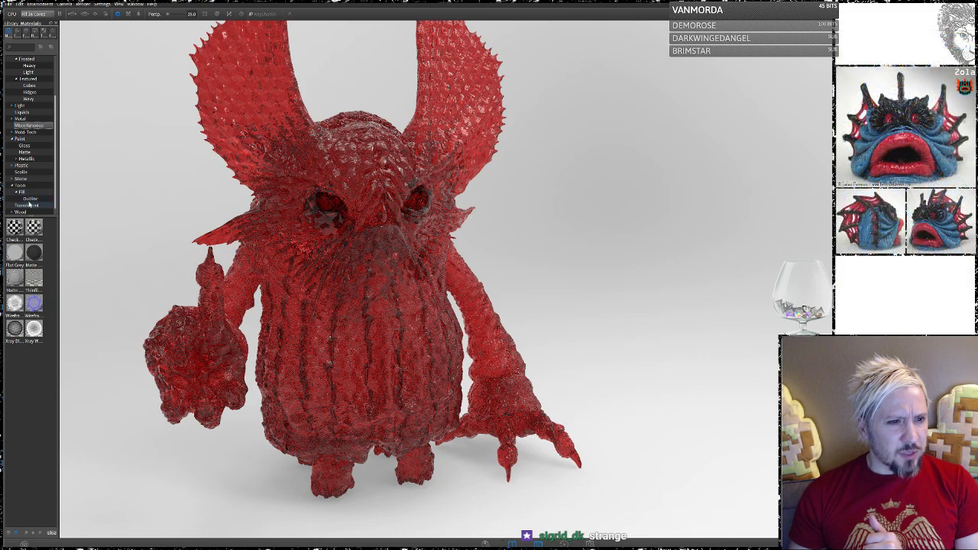
{"action": "left_click", "coordinate": [30, 199]}
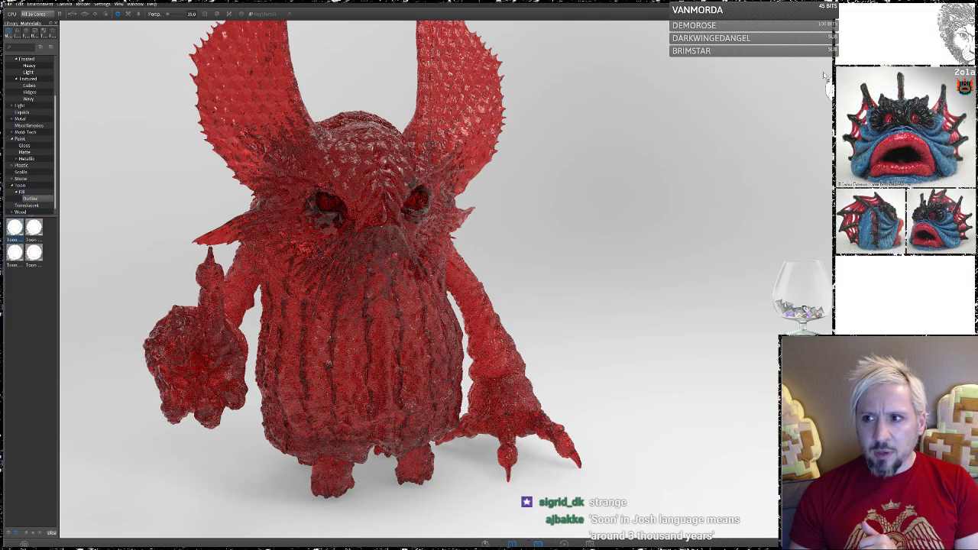
{"action": "left_click_drag", "start_coordinate": [824, 75], "coordinate": [860, 75]}
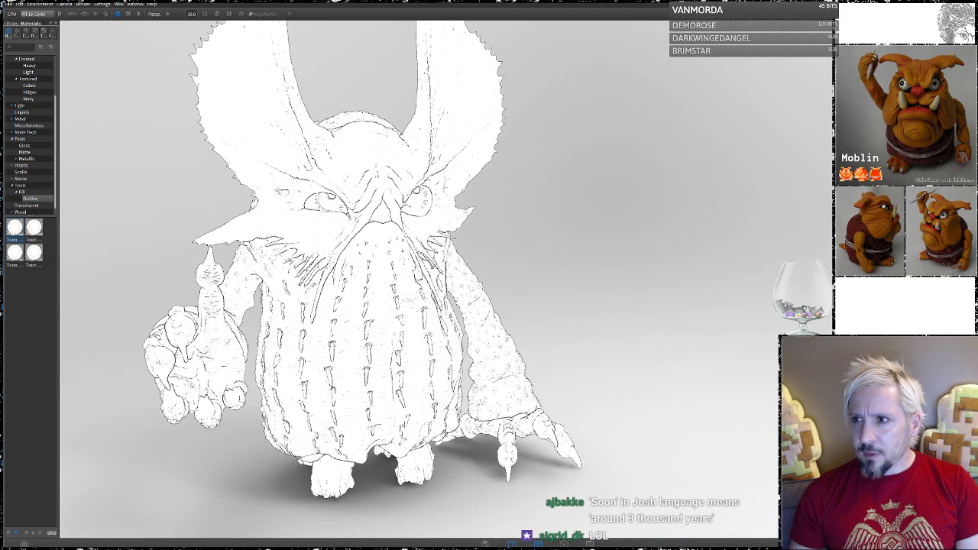
- Move and narrow the render window so its project panel fits in the visible area beside the model
{"action": "left_click_drag", "start_coordinate": [788, 0], "coordinate": [712, 14]}
{"action": "double_click", "coordinate": [711, 12]}
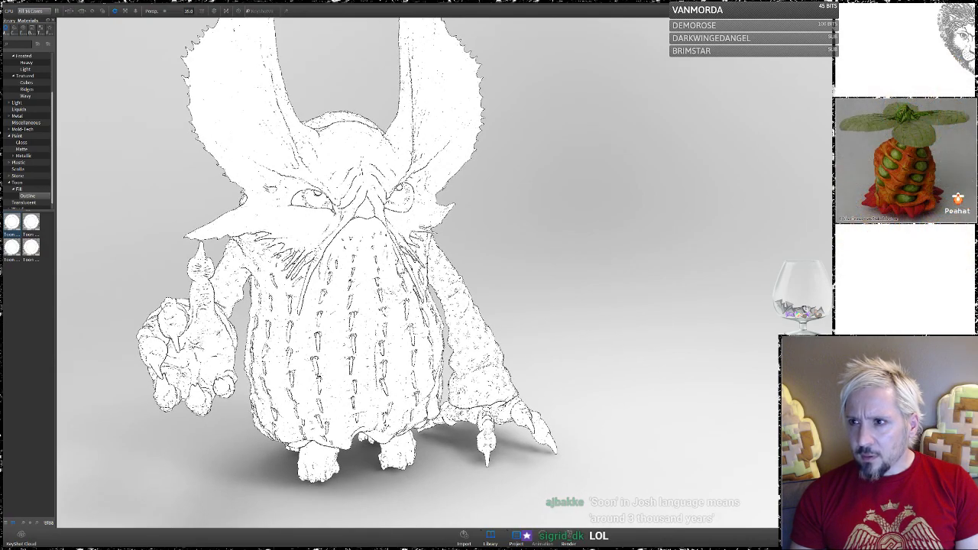
{"action": "double_click", "coordinate": [712, 2]}
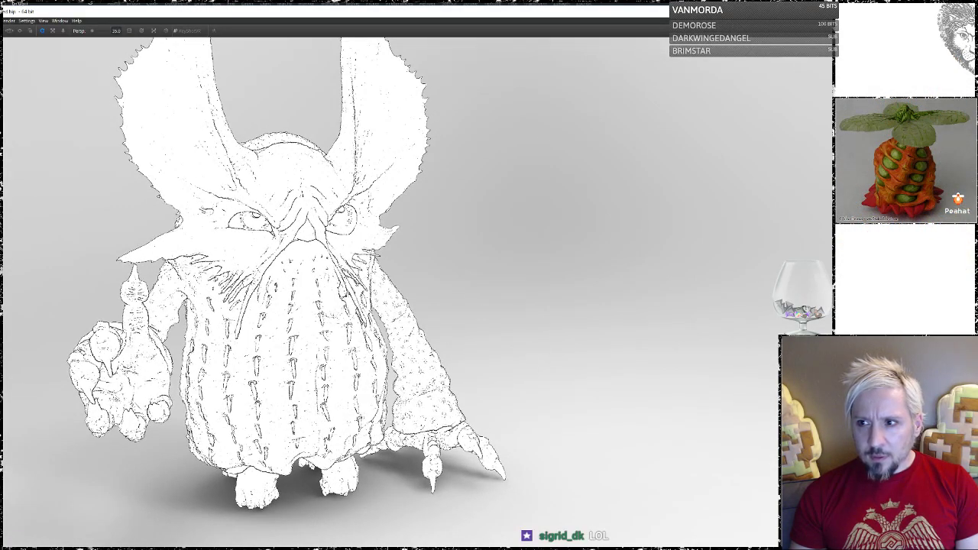
{"action": "left_click_drag", "start_coordinate": [977, 235], "coordinate": [562, 231]}
{"action": "double_click", "coordinate": [282, 16]}
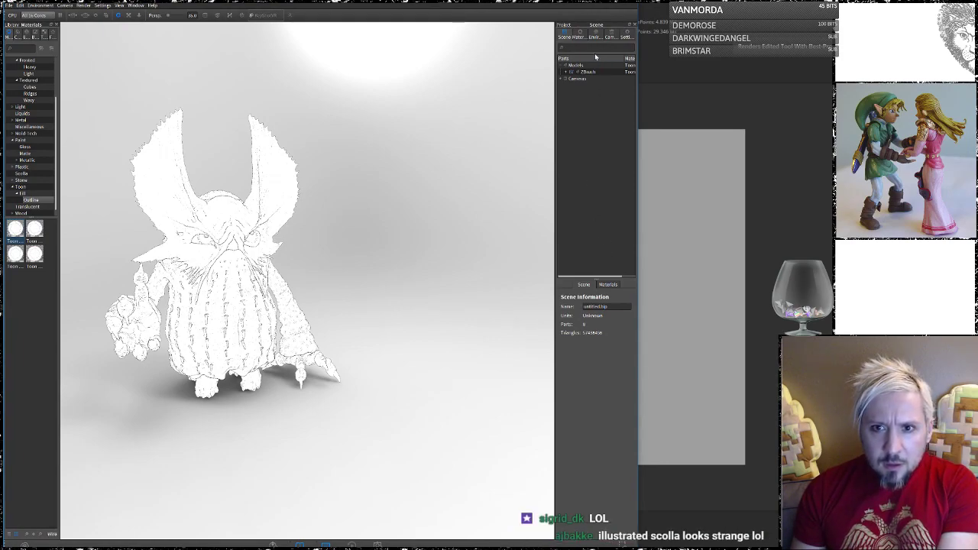
- Open the scene's toon material for editing, raise its contour width to about 1.8 and set contour quality to 2
{"action": "left_click", "coordinate": [582, 32]}
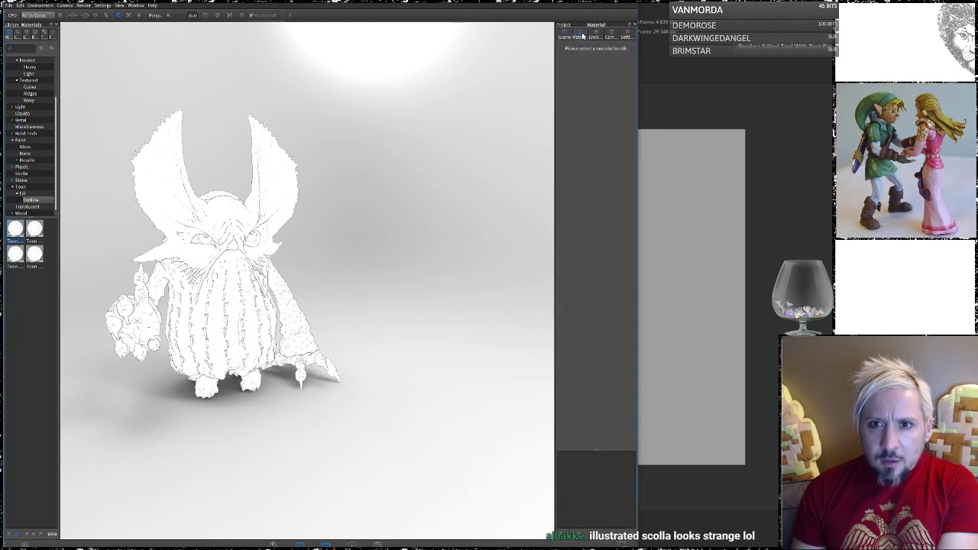
{"action": "left_click", "coordinate": [568, 462]}
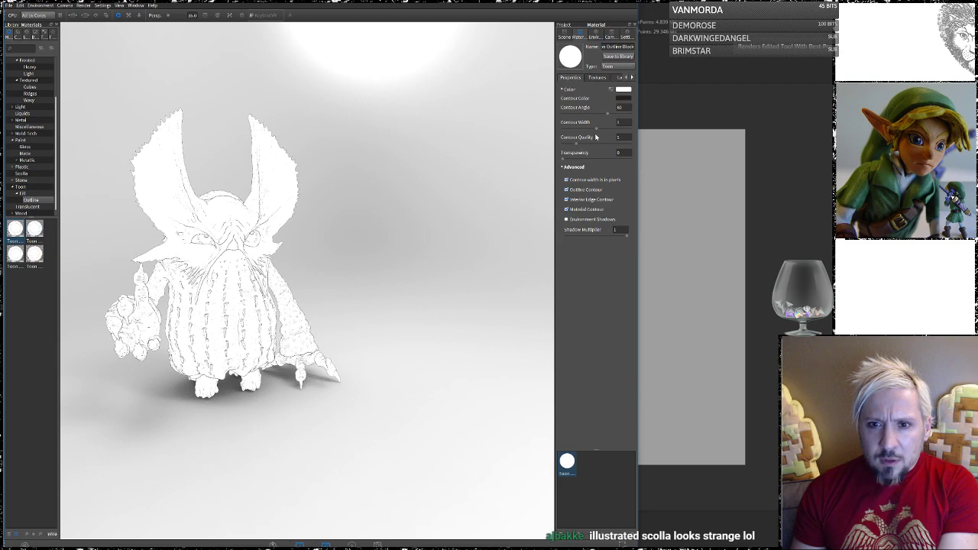
{"action": "left_click_drag", "start_coordinate": [596, 126], "coordinate": [612, 134]}
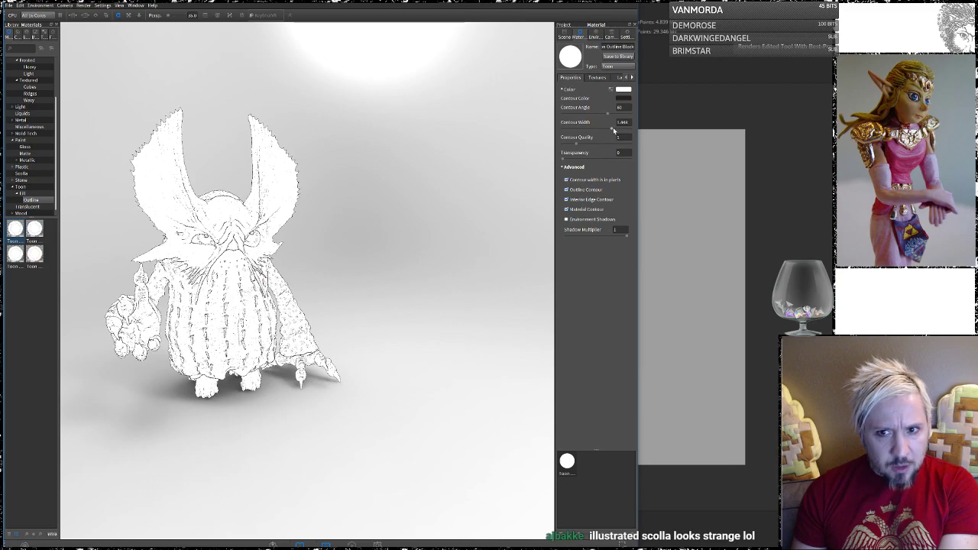
{"action": "left_click", "coordinate": [624, 129]}
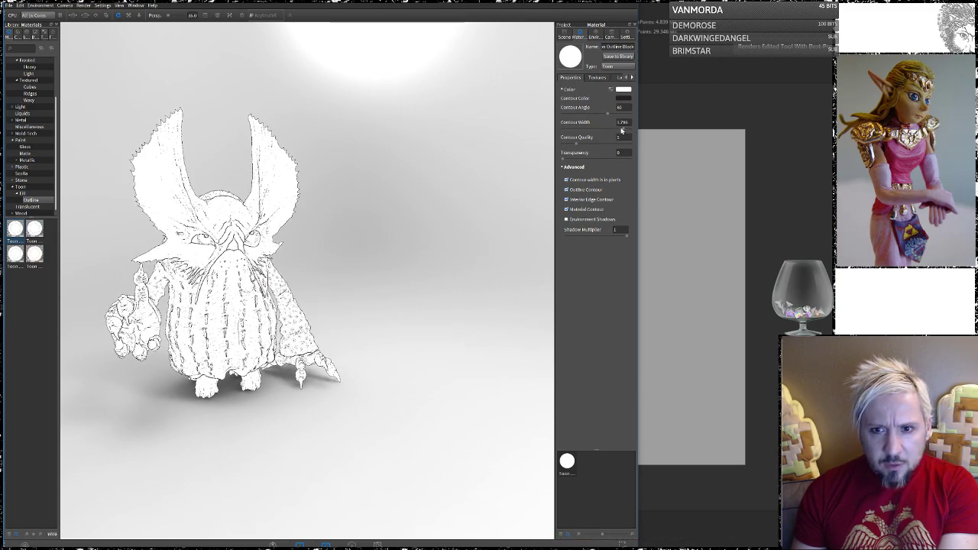
{"action": "left_click_drag", "start_coordinate": [577, 145], "coordinate": [600, 147]}
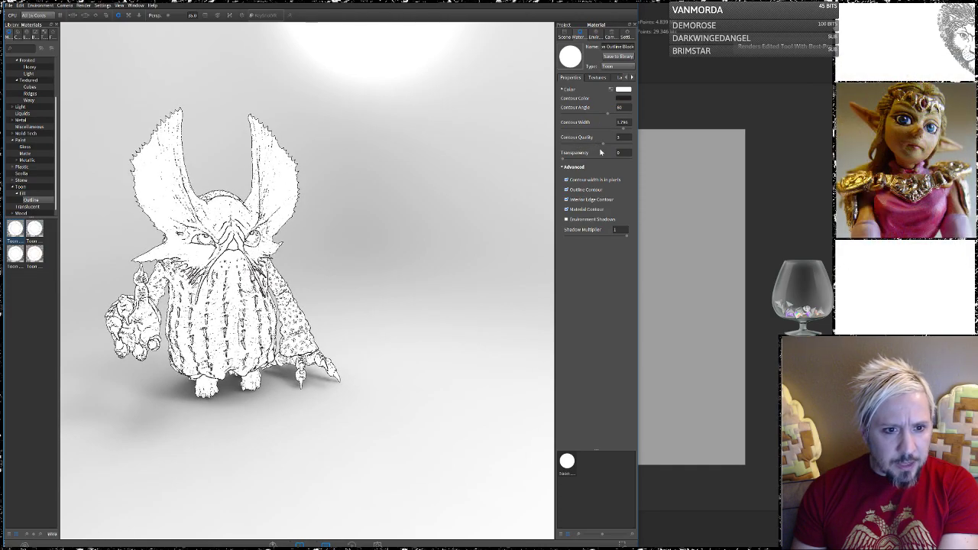
{"action": "left_click_drag", "start_coordinate": [602, 145], "coordinate": [591, 146]}
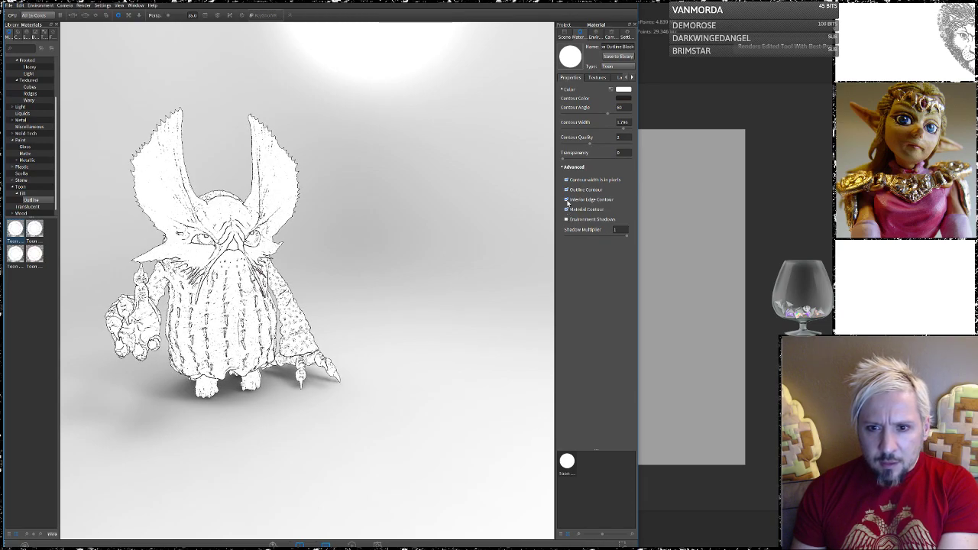
- Enable environment shadows on the toon material and try a contour angle close to the maximum, followed by 2.79
{"action": "left_click", "coordinate": [567, 220]}
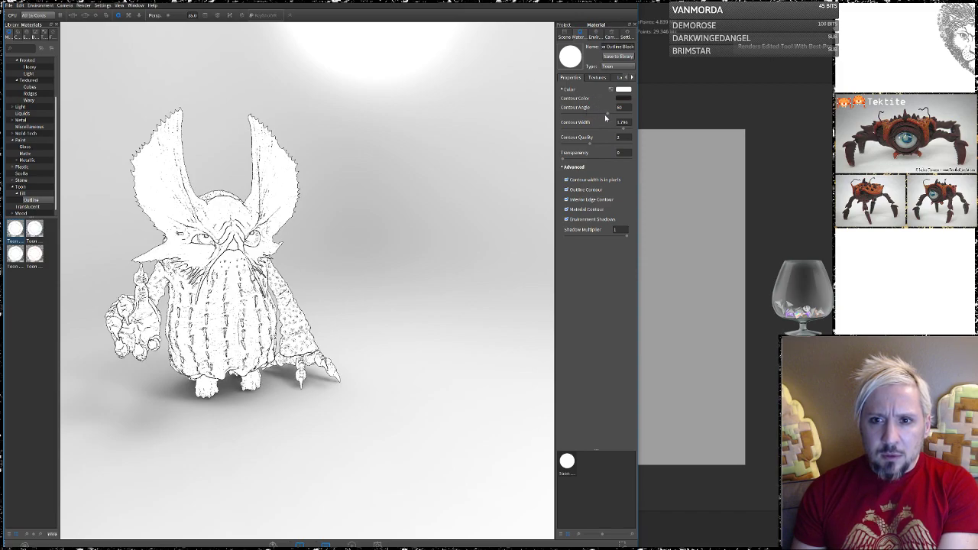
{"action": "left_click_drag", "start_coordinate": [609, 114], "coordinate": [632, 118]}
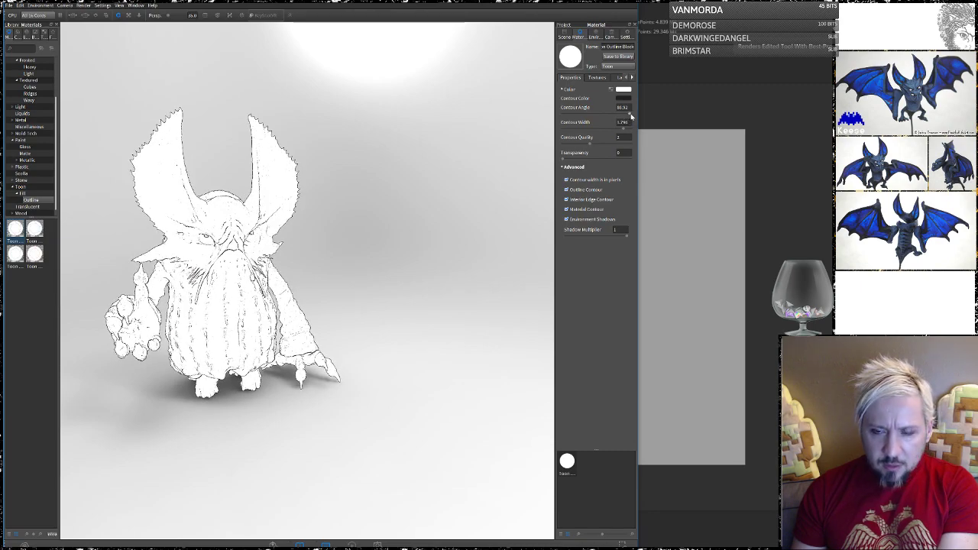
{"action": "left_click_drag", "start_coordinate": [631, 114], "coordinate": [565, 116]}
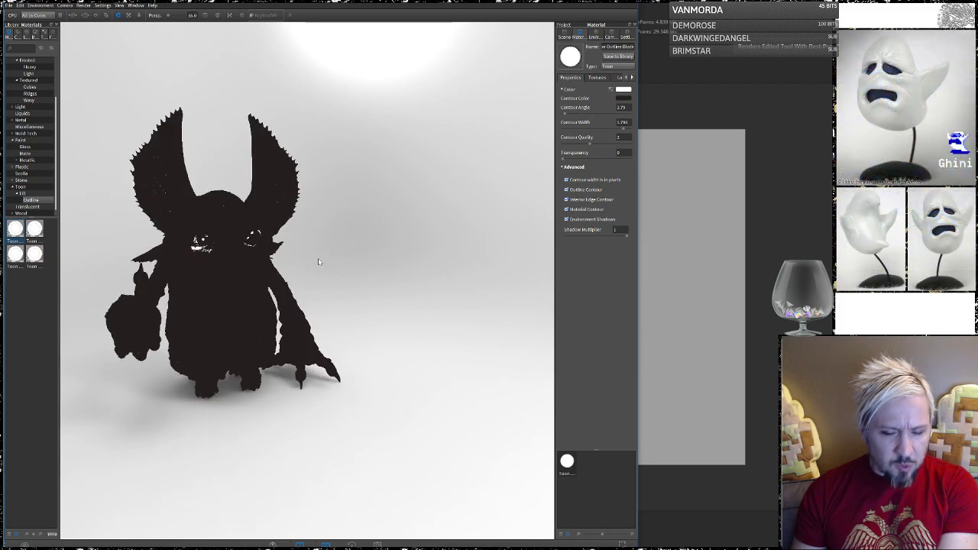
- Set the toon material's contour angle to about 29 and its contour width to 2, checking the creature up close
{"action": "scroll", "coordinate": [313, 268], "scroll_direction": "up", "scroll_amount": 3}
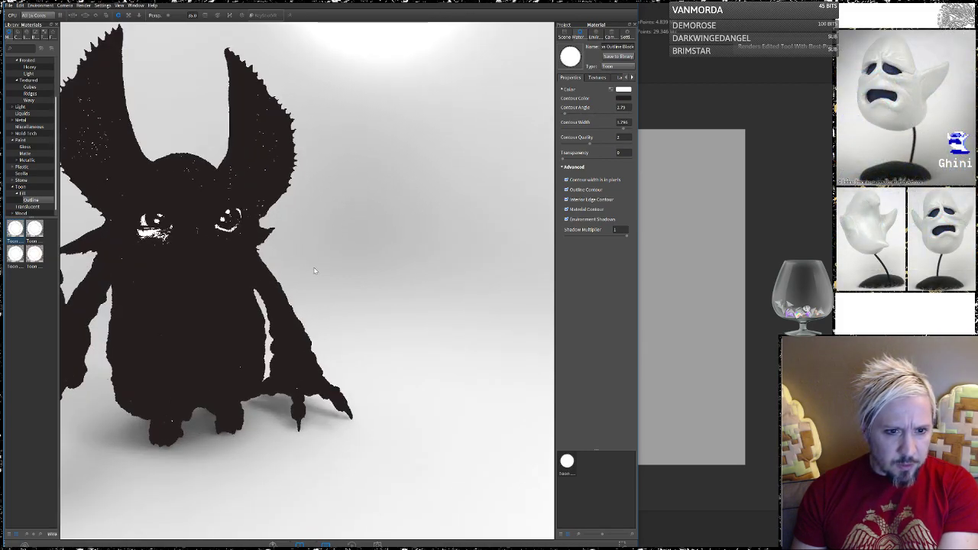
{"action": "scroll", "coordinate": [313, 269], "scroll_direction": "up", "scroll_amount": 2}
{"action": "scroll", "coordinate": [437, 277], "scroll_direction": "up", "scroll_amount": 3}
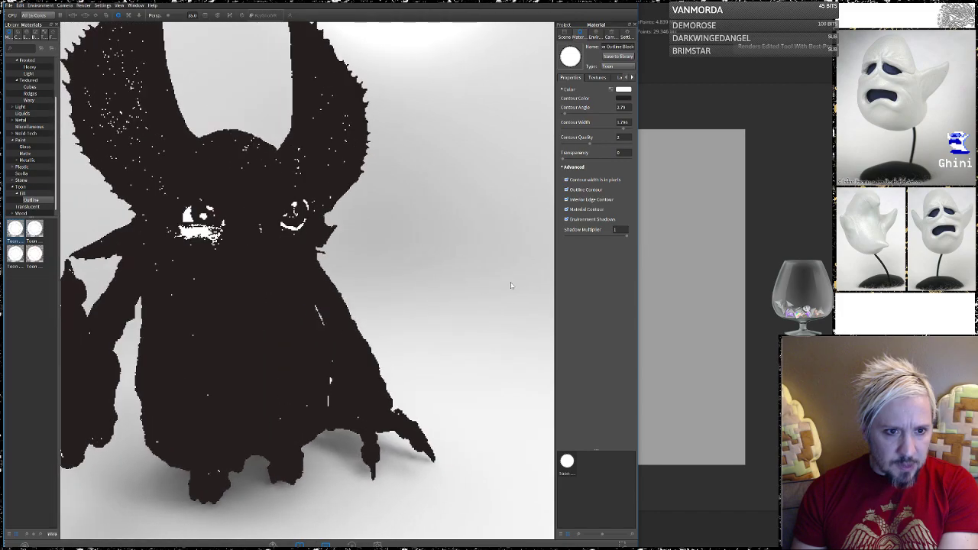
{"action": "scroll", "coordinate": [511, 285], "scroll_direction": "up", "scroll_amount": 2}
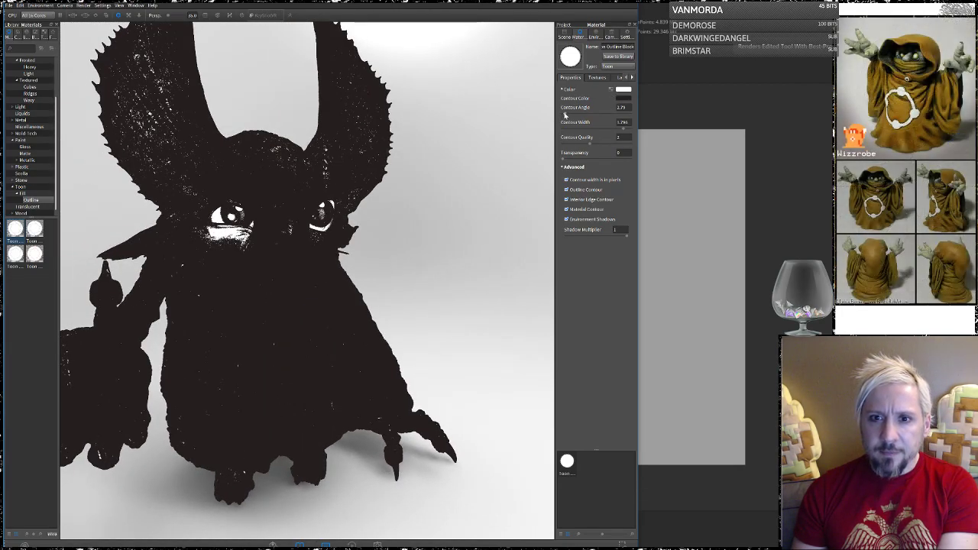
{"action": "left_click_drag", "start_coordinate": [565, 115], "coordinate": [574, 115]}
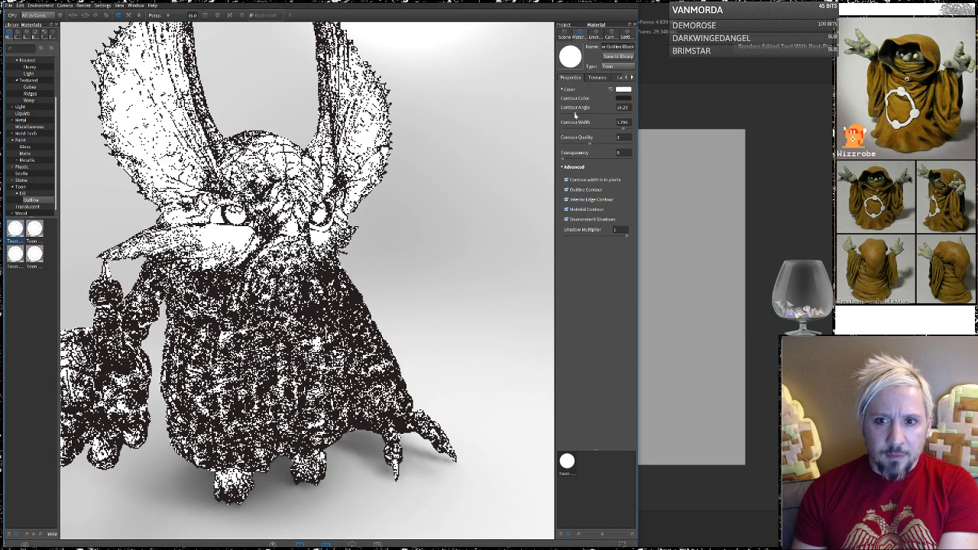
{"action": "left_click_drag", "start_coordinate": [583, 116], "coordinate": [587, 117]}
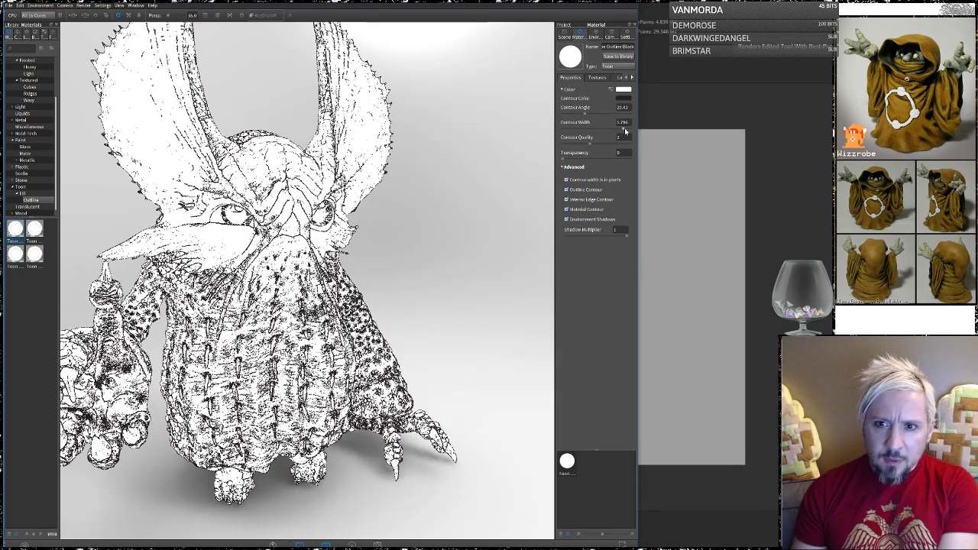
{"action": "left_click_drag", "start_coordinate": [625, 129], "coordinate": [642, 131]}
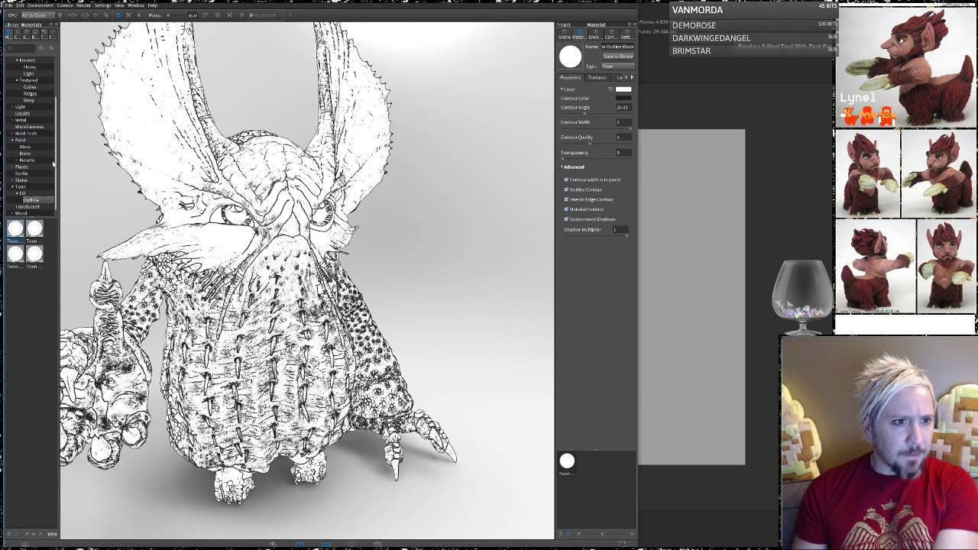
- Apply the first brass material from the metal library to the whole creature model, and close the render scene without saving its changes
{"action": "left_click", "coordinate": [13, 120]}
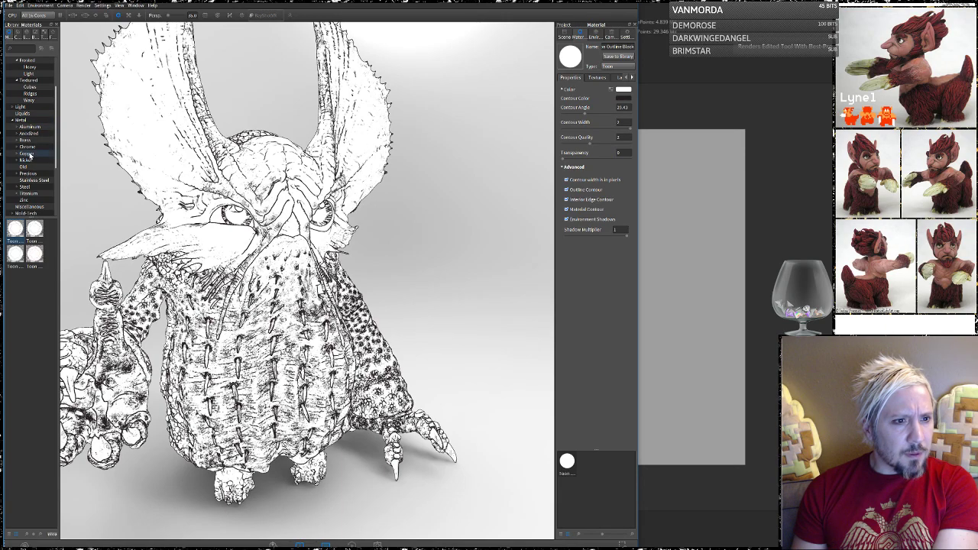
{"action": "left_click", "coordinate": [29, 154]}
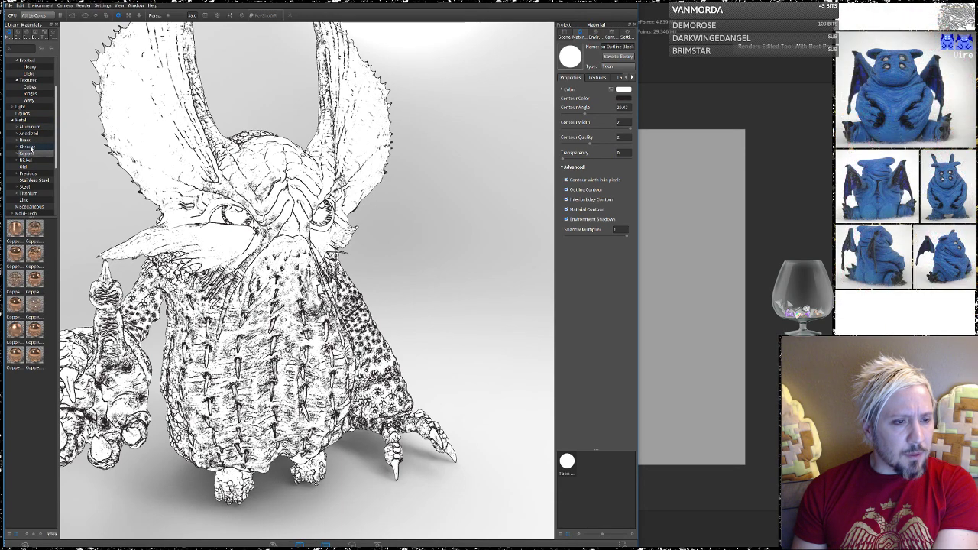
{"action": "left_click", "coordinate": [26, 140]}
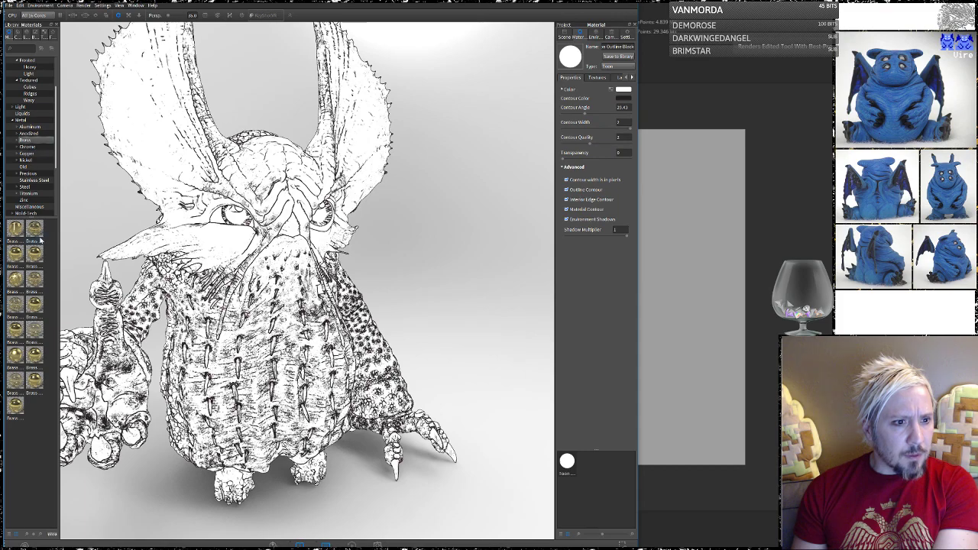
{"action": "left_click_drag", "start_coordinate": [16, 229], "coordinate": [567, 35]}
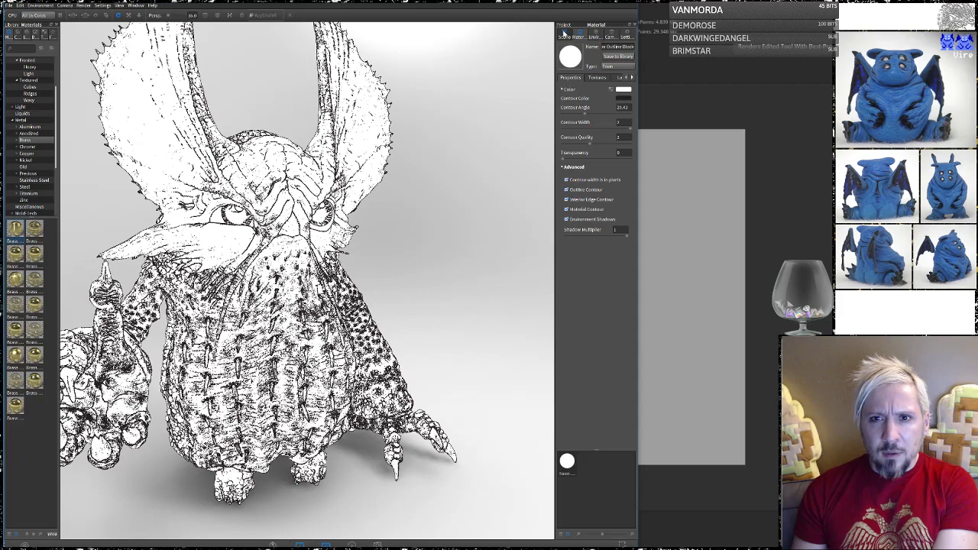
{"action": "left_click", "coordinate": [569, 35]}
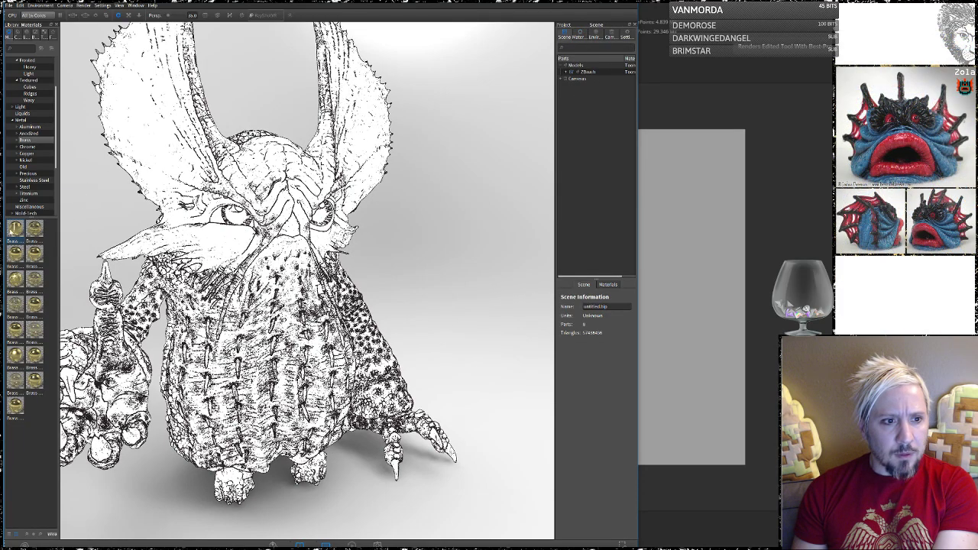
{"action": "left_click_drag", "start_coordinate": [16, 229], "coordinate": [579, 67]}
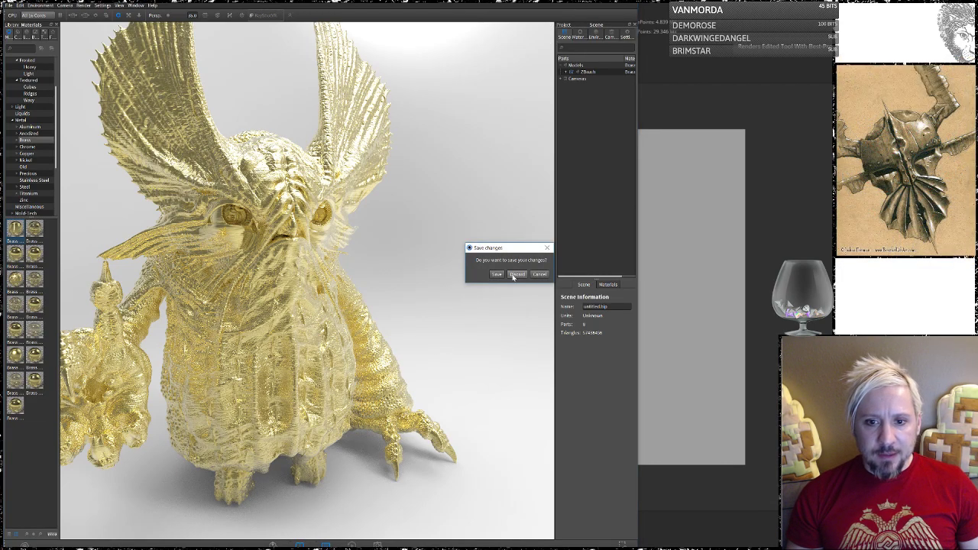
{"action": "left_click", "coordinate": [517, 274]}
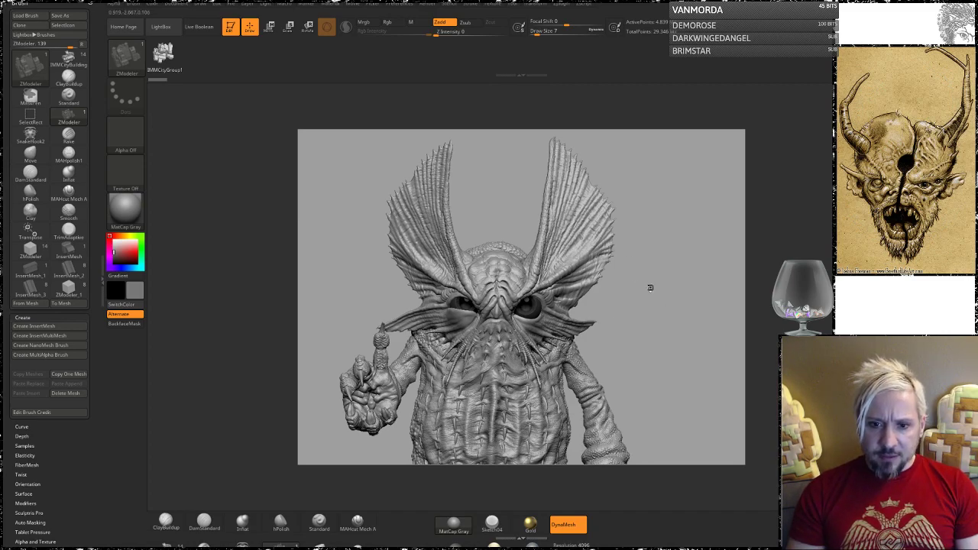
- Switch to ZBrush, make the creature's head subtool Scolla2_1 active and examine the tendrils around its mouth up close
{"action": "left_click_drag", "start_coordinate": [651, 289], "coordinate": [643, 285]}
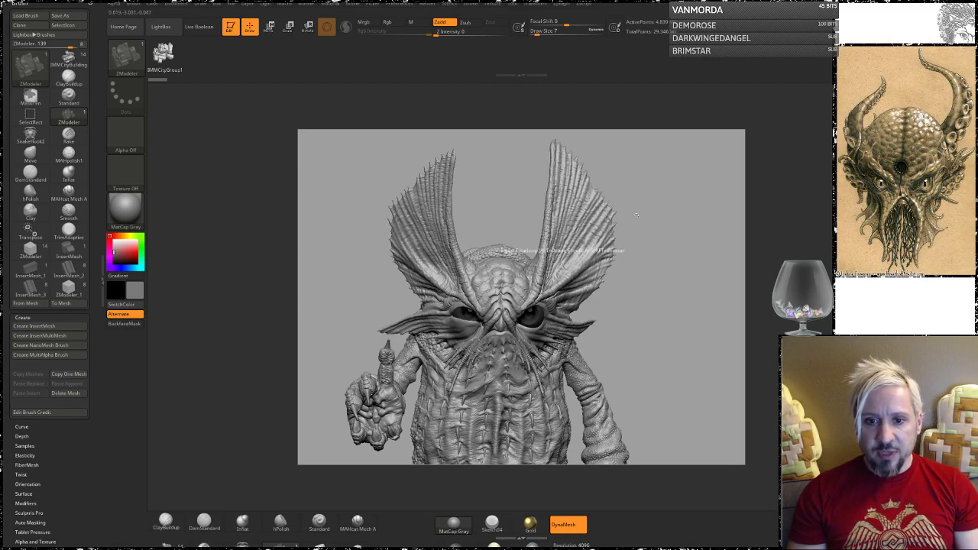
{"action": "mouse_move", "coordinate": [650, 238]}
{"action": "left_mouse_down"}
{"action": "mouse_move", "coordinate": [641, 230]}
{"action": "mouse_move", "coordinate": [645, 244]}
{"action": "mouse_move", "coordinate": [676, 201]}
{"action": "mouse_move", "coordinate": [653, 310]}
{"action": "mouse_move", "coordinate": [655, 217]}
{"action": "mouse_move", "coordinate": [659, 208]}
{"action": "mouse_move", "coordinate": [671, 216]}
{"action": "mouse_move", "coordinate": [670, 186]}
{"action": "left_mouse_up"}
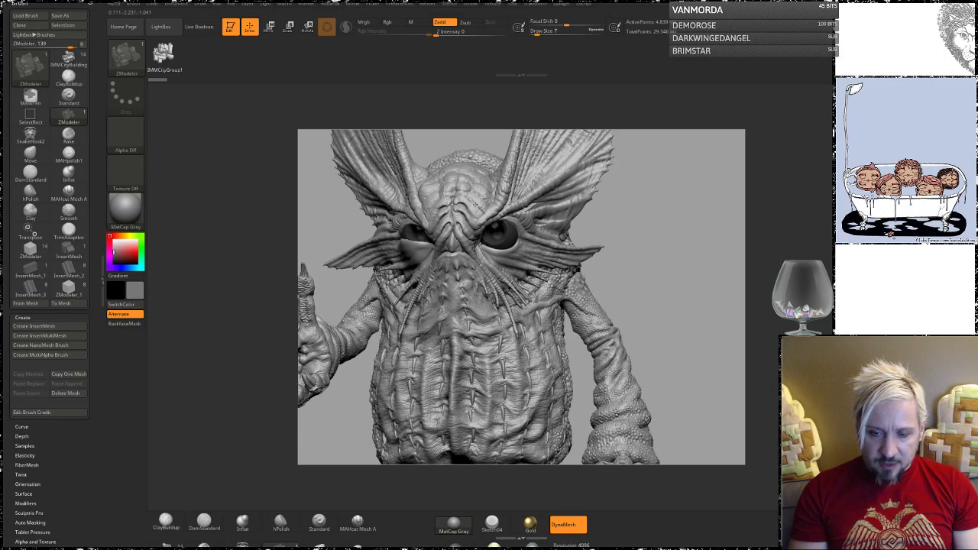
{"action": "left_click", "coordinate": [459, 248], "text": "alt"}
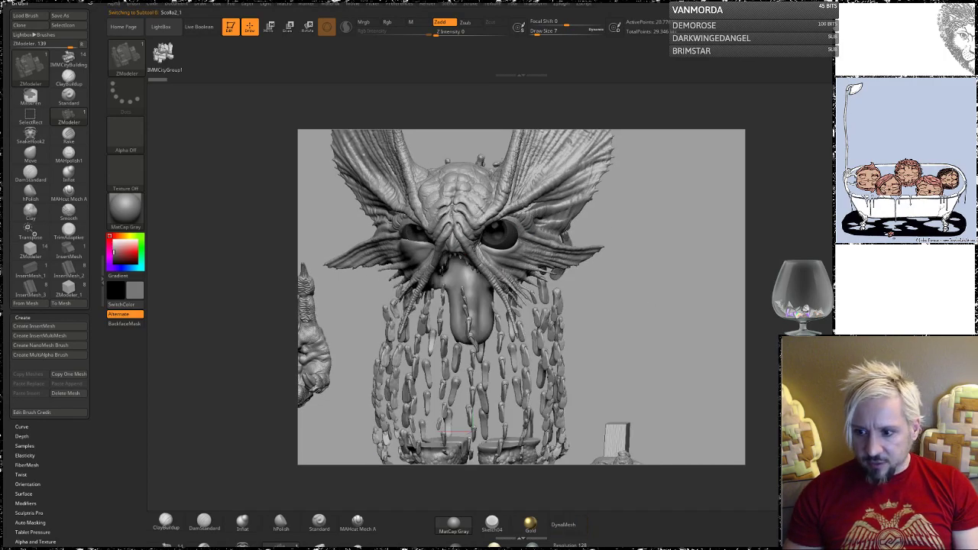
{"action": "left_click_drag", "start_coordinate": [690, 299], "coordinate": [659, 278]}
{"action": "left_click", "coordinate": [511, 283]}
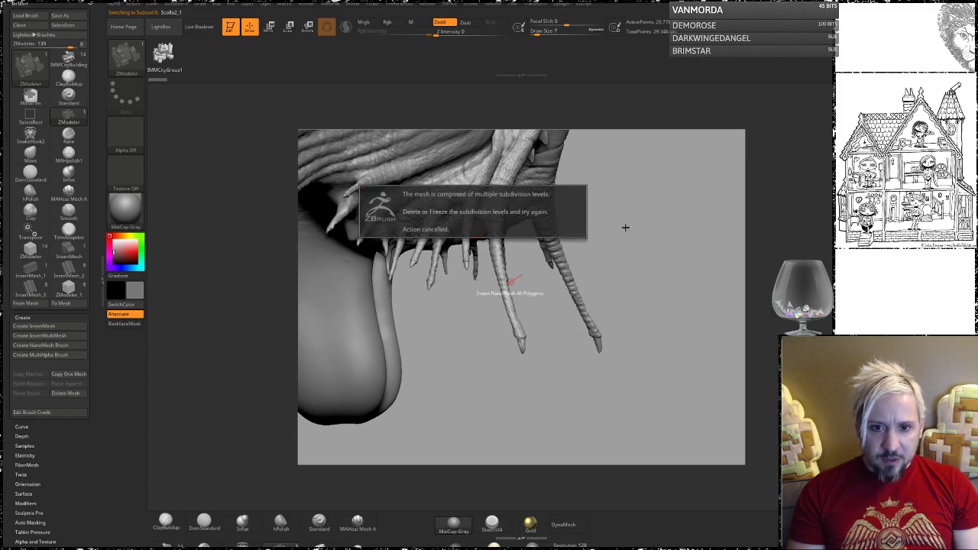
{"action": "left_click", "coordinate": [613, 292]}
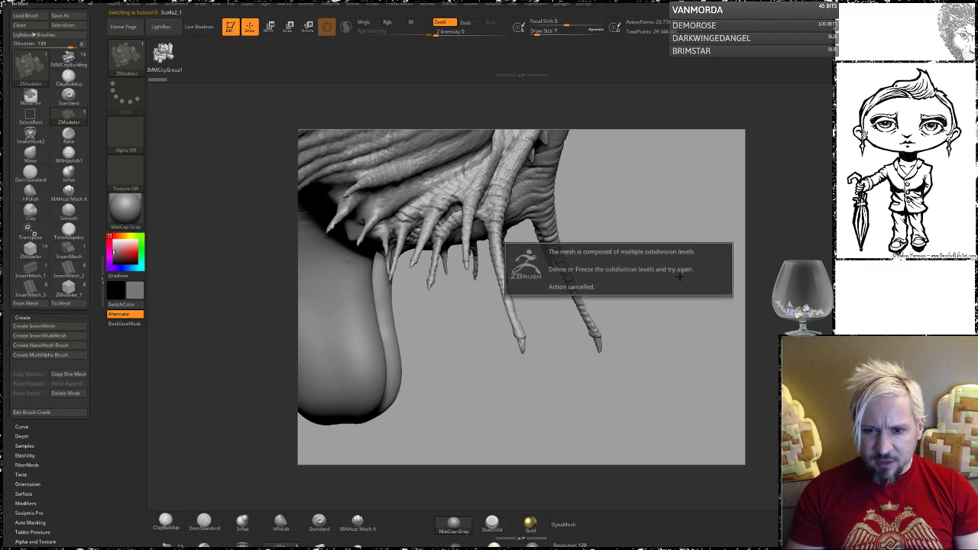
{"action": "left_click", "coordinate": [732, 331]}
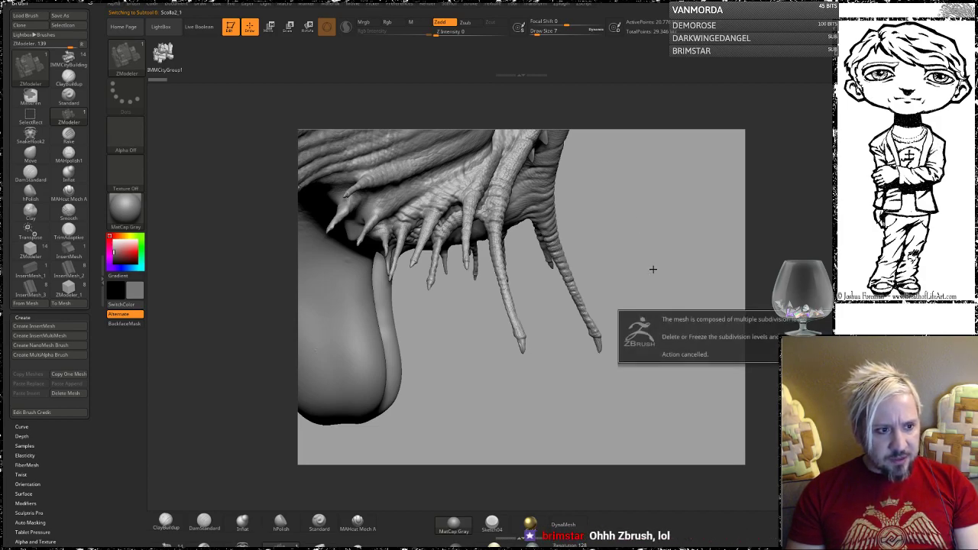
{"action": "left_click", "coordinate": [627, 289]}
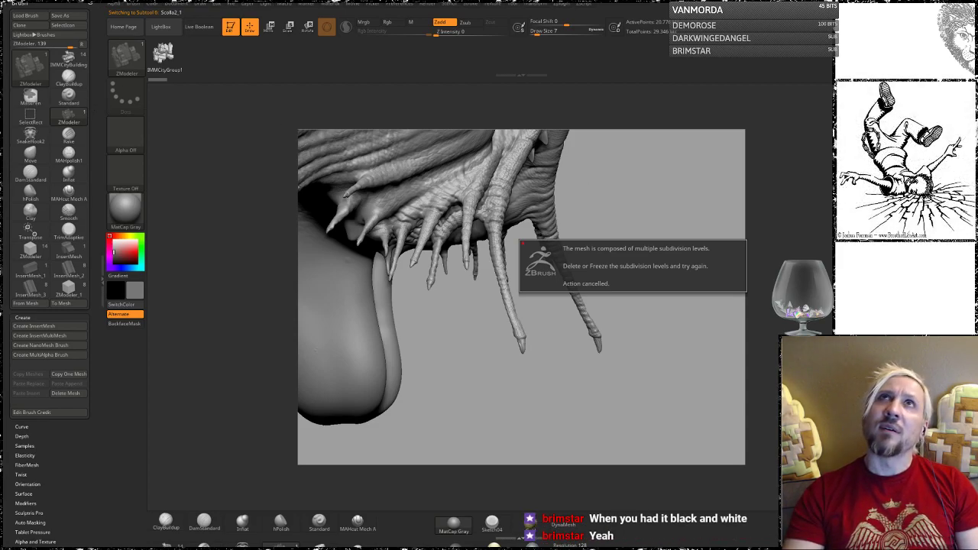
{"action": "left_click", "coordinate": [549, 190]}
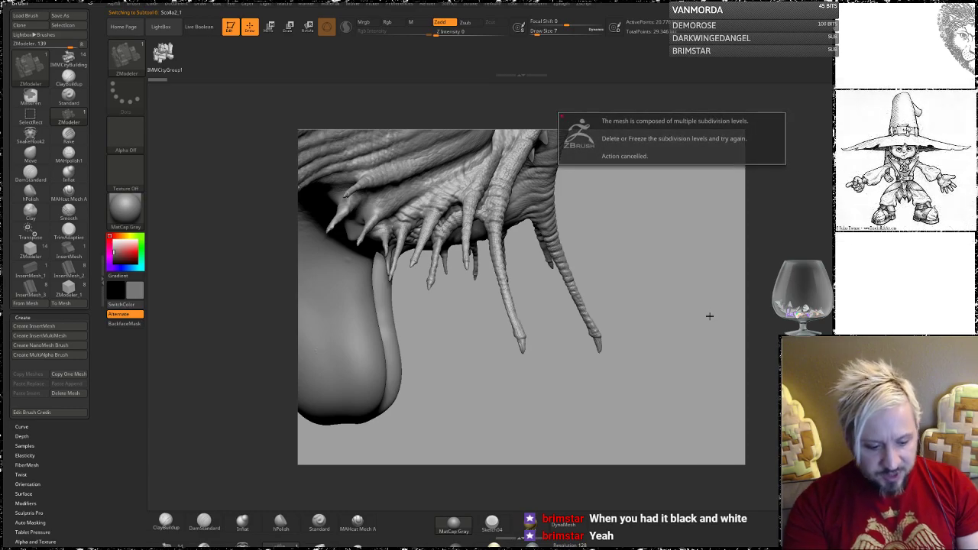
- Force the ZBrush process to end in Task Manager and close Task Manager
{"action": "key", "text": "ctrl+shift+Escape"}
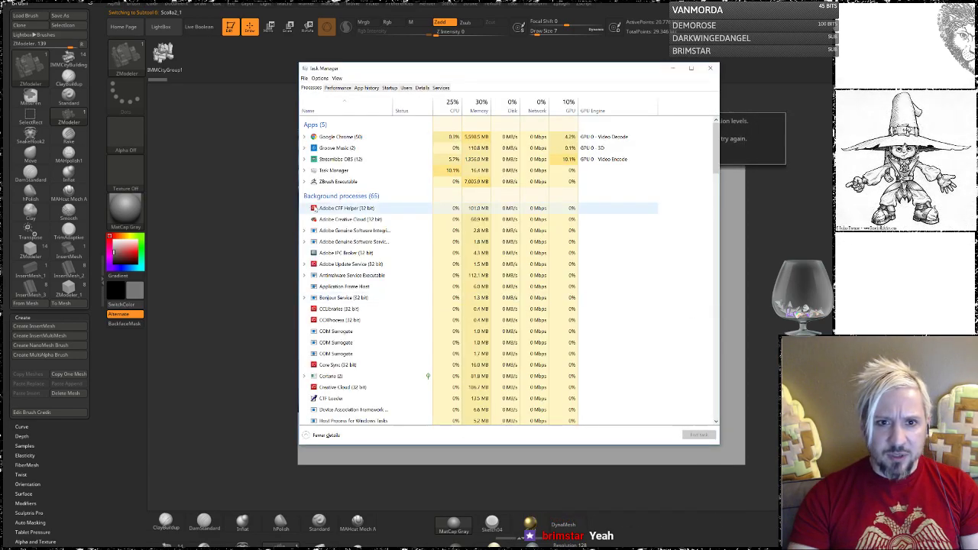
{"action": "left_click", "coordinate": [368, 182]}
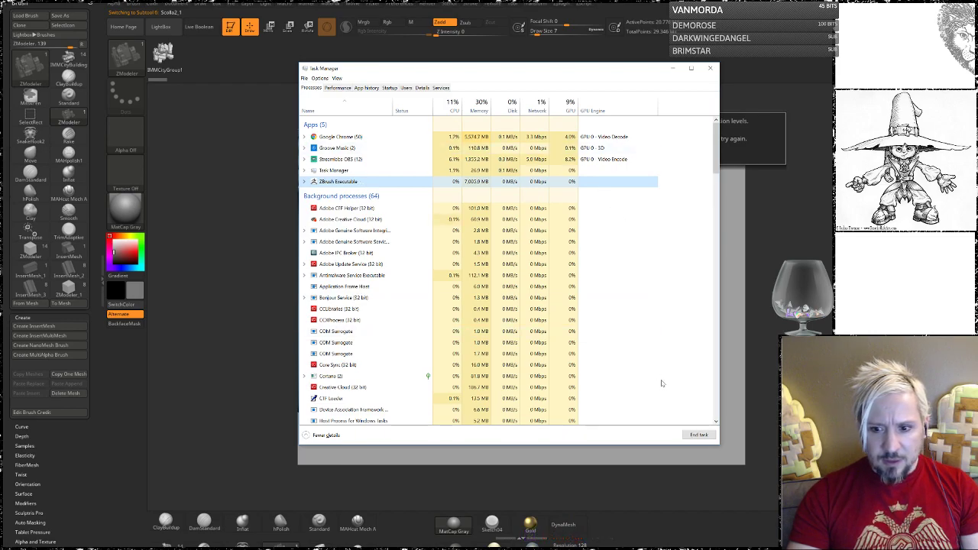
{"action": "left_click", "coordinate": [698, 434]}
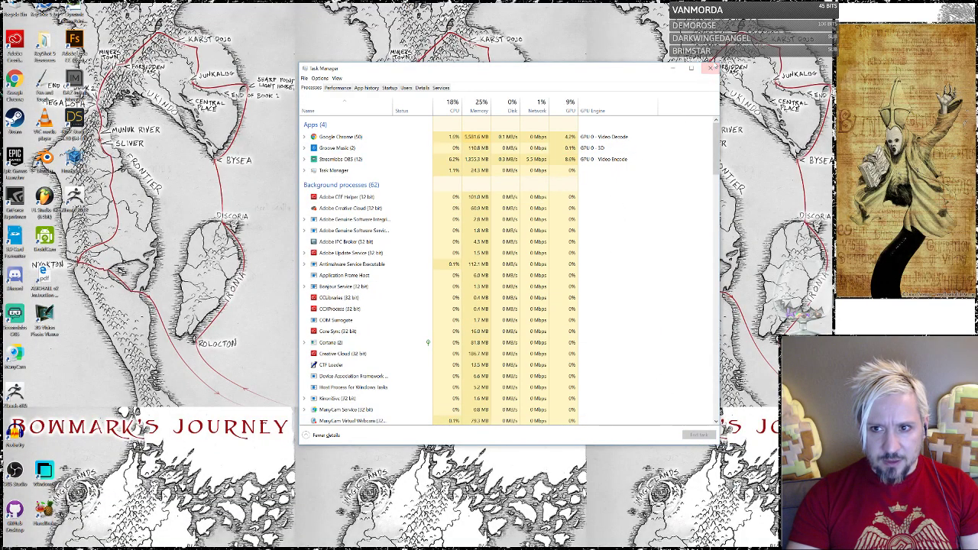
{"action": "left_click", "coordinate": [710, 68]}
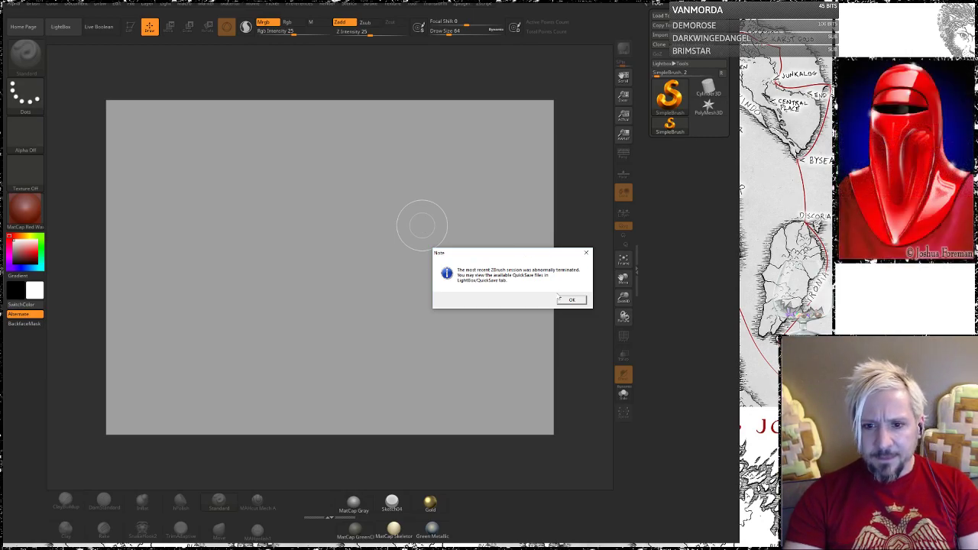
- In the restarted ZBrush, dismiss the startup note, hide the QuickSave files and load the Scolla17 tool from the Scolla folder
{"action": "left_click", "coordinate": [571, 299]}
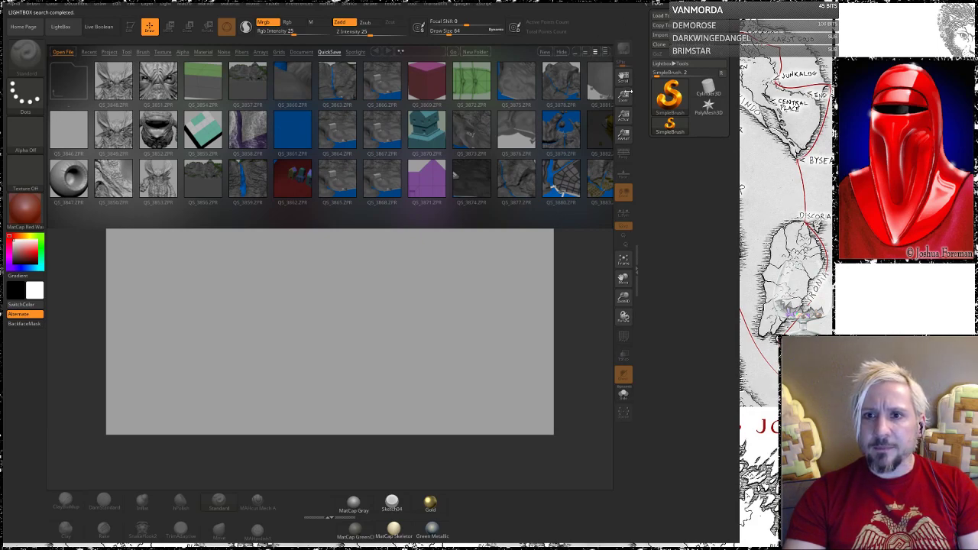
{"action": "left_click", "coordinate": [558, 52]}
{"action": "left_click", "coordinate": [660, 16]}
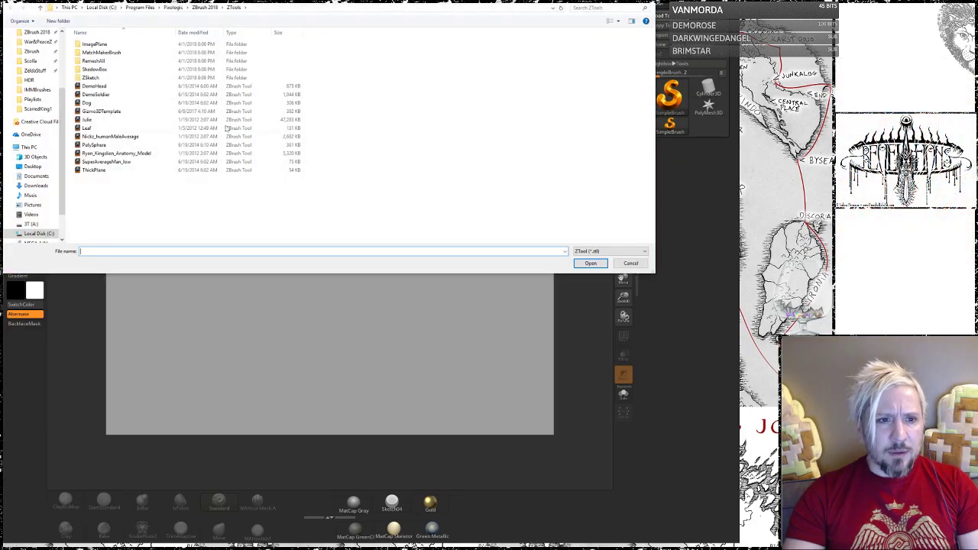
{"action": "left_click", "coordinate": [33, 60]}
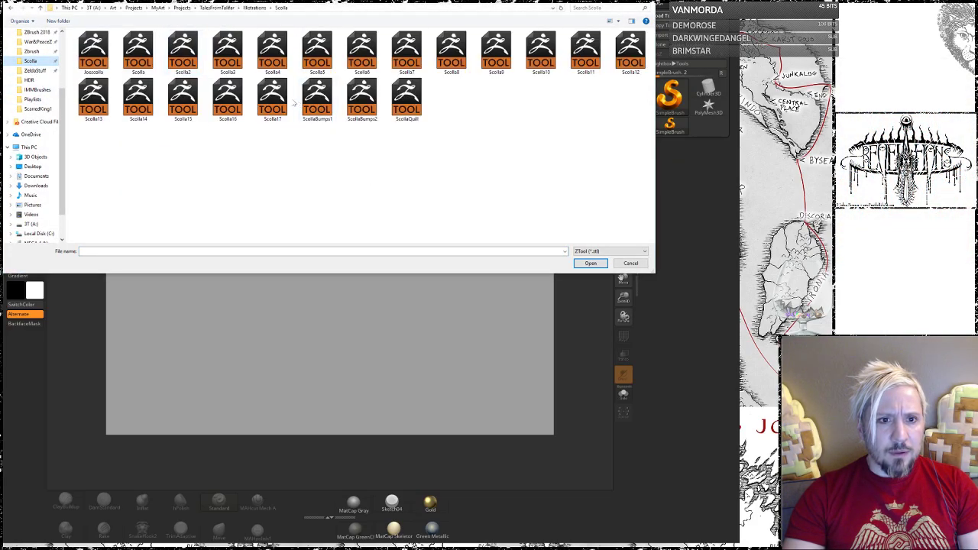
{"action": "double_click", "coordinate": [272, 95]}
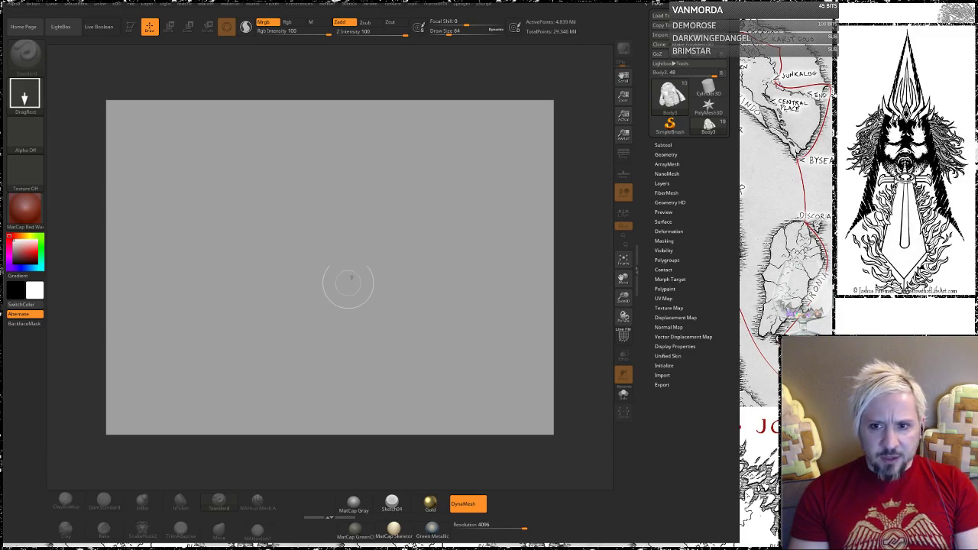
- Place the loaded creature on the canvas in Edit mode and give it the MatCap Gray material
{"action": "left_click_drag", "start_coordinate": [377, 313], "coordinate": [364, 377]}
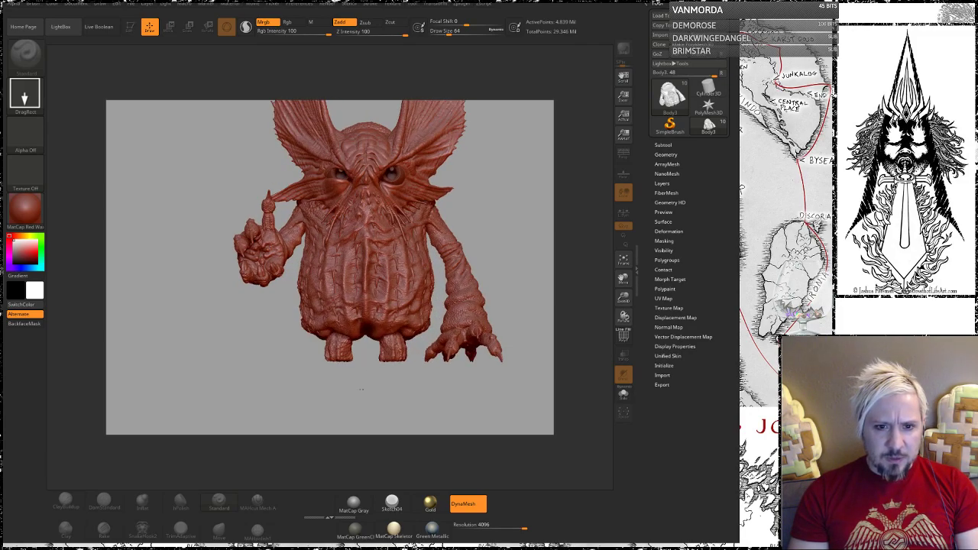
{"action": "key", "text": "t"}
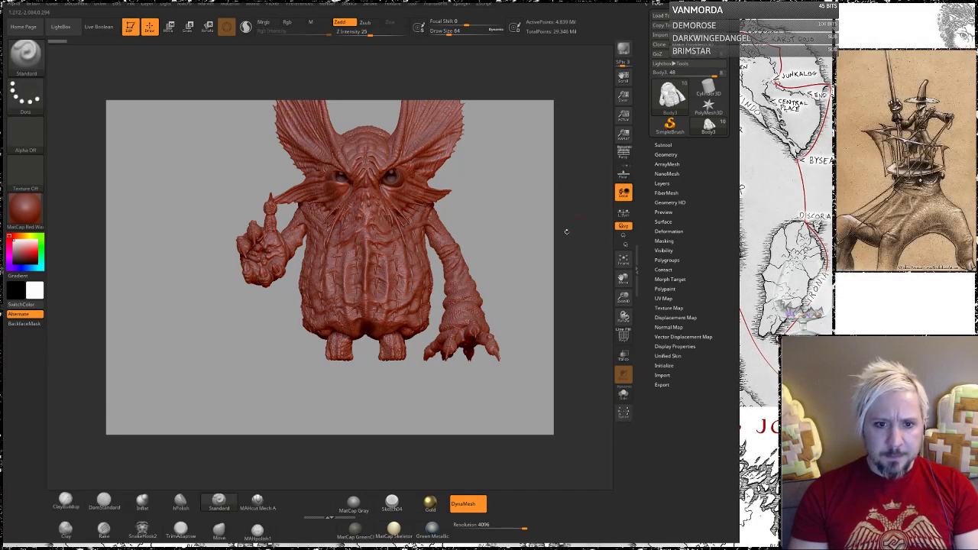
{"action": "left_click", "coordinate": [354, 502]}
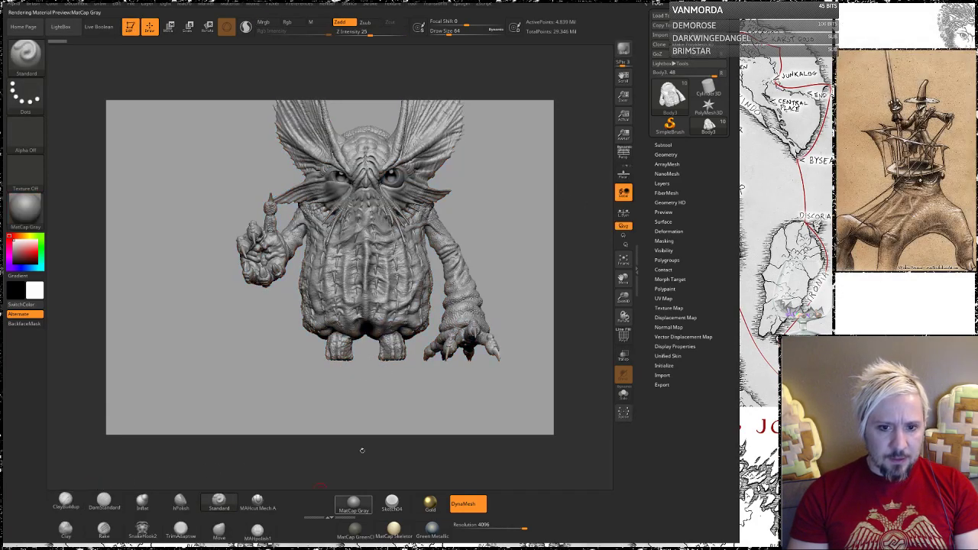
{"action": "left_click_drag", "start_coordinate": [507, 283], "coordinate": [507, 252]}
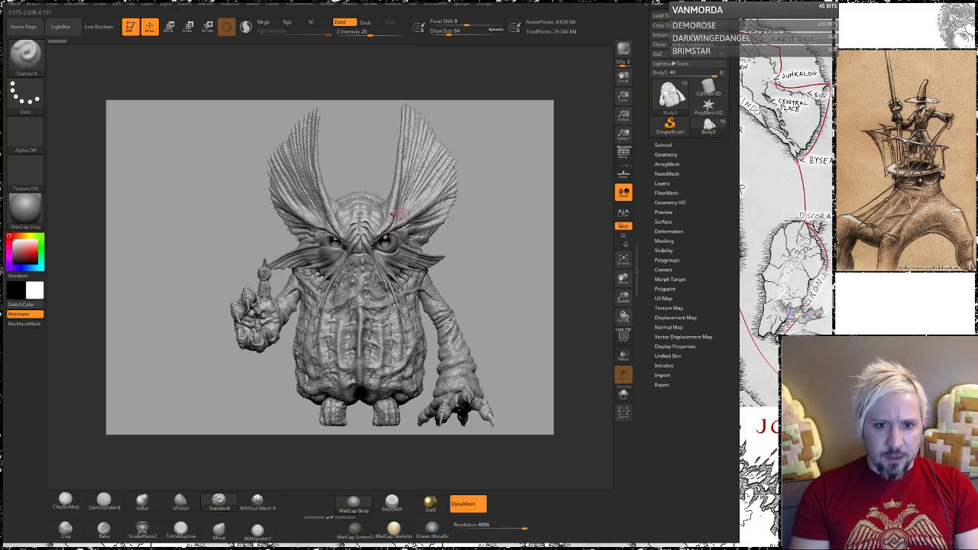
- Make the creature's head subtool Scolla2_1 active, show the subtool list and isolate the head in Solo mode
{"action": "left_click", "coordinate": [392, 244], "text": "alt"}
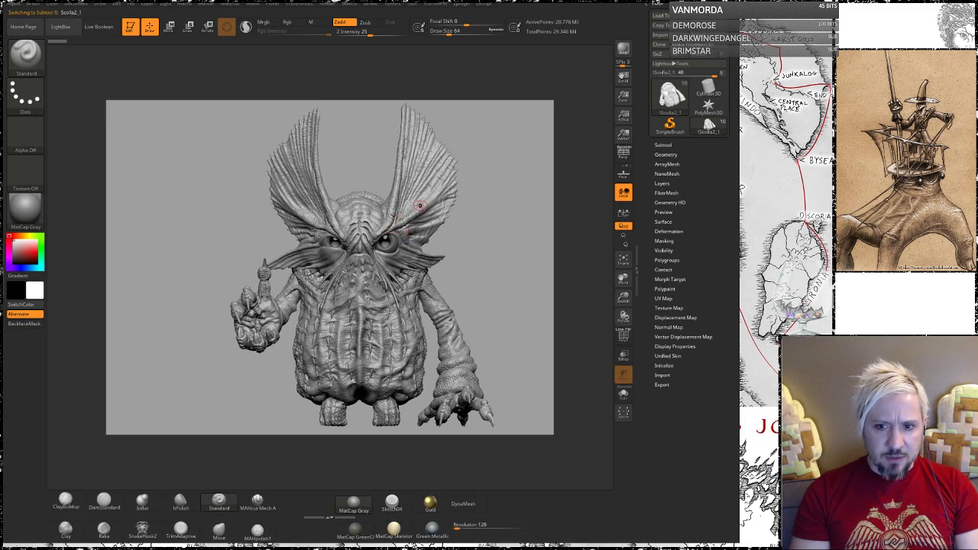
{"action": "left_click", "coordinate": [664, 144]}
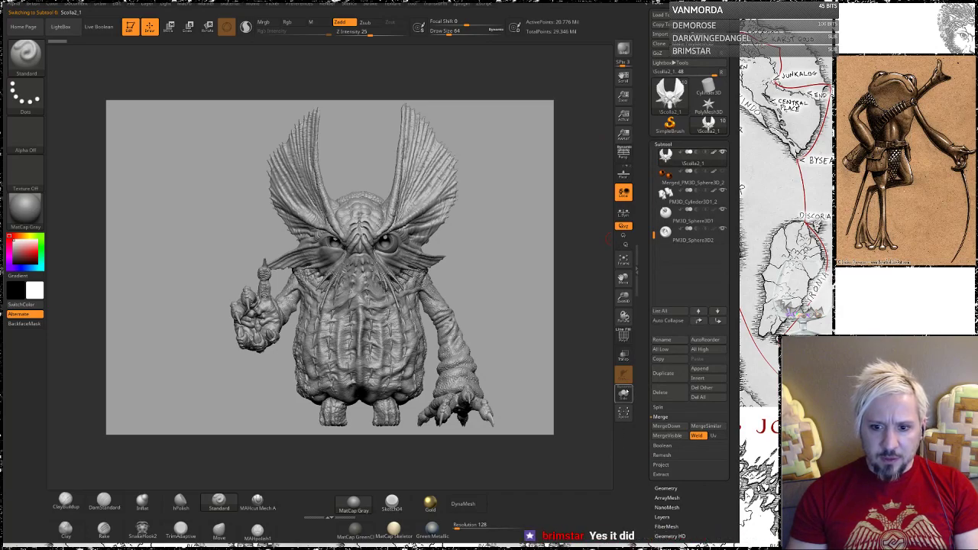
{"action": "left_click", "coordinate": [623, 393]}
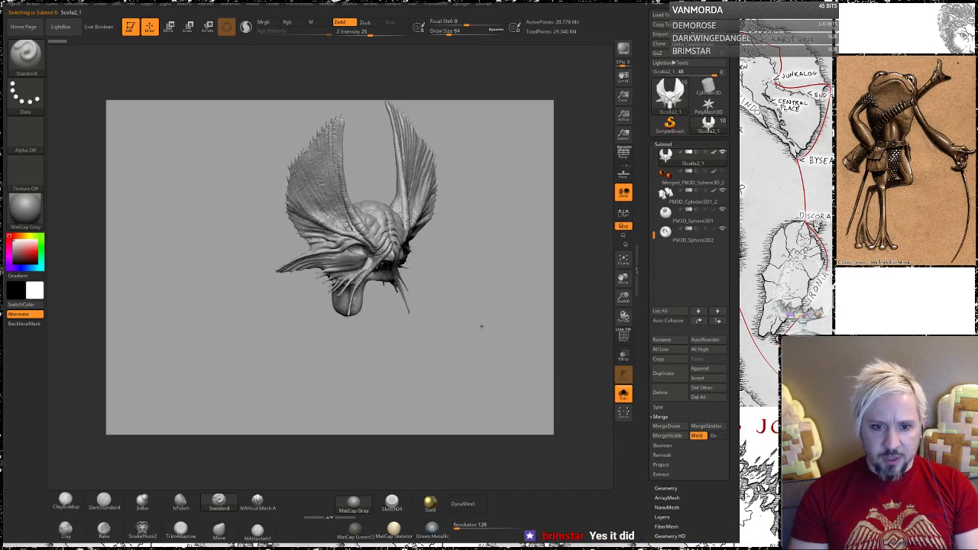
- Examine the isolated head from the side, front and back, including the mouth tendrils, tongue and spiked ear fins
{"action": "mouse_move", "coordinate": [481, 326]}
{"action": "left_mouse_down", "text": "alt"}
{"action": "mouse_move", "coordinate": [463, 293]}
{"action": "mouse_move", "coordinate": [467, 371]}
{"action": "mouse_move", "coordinate": [500, 325]}
{"action": "mouse_move", "coordinate": [478, 280]}
{"action": "mouse_move", "coordinate": [462, 357]}
{"action": "mouse_move", "coordinate": [383, 352]}
{"action": "mouse_move", "coordinate": [327, 300]}
{"action": "left_mouse_up", "text": "alt"}
{"action": "mouse_move", "coordinate": [407, 319]}
{"action": "left_mouse_down"}
{"action": "mouse_move", "coordinate": [458, 229]}
{"action": "mouse_move", "coordinate": [450, 274]}
{"action": "mouse_move", "coordinate": [467, 202]}
{"action": "mouse_move", "coordinate": [455, 313]}
{"action": "mouse_move", "coordinate": [478, 315]}
{"action": "left_mouse_up"}
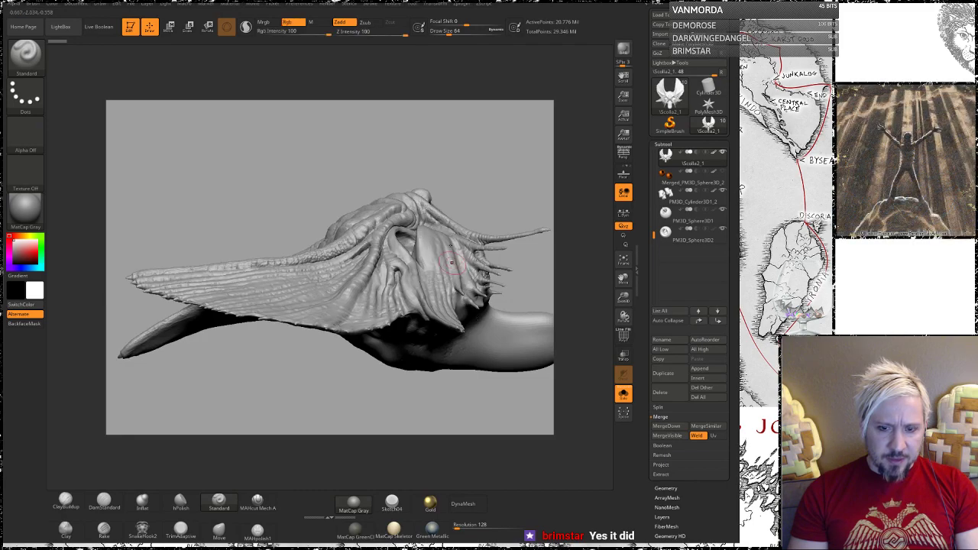
{"action": "left_click_drag", "start_coordinate": [481, 190], "coordinate": [342, 131]}
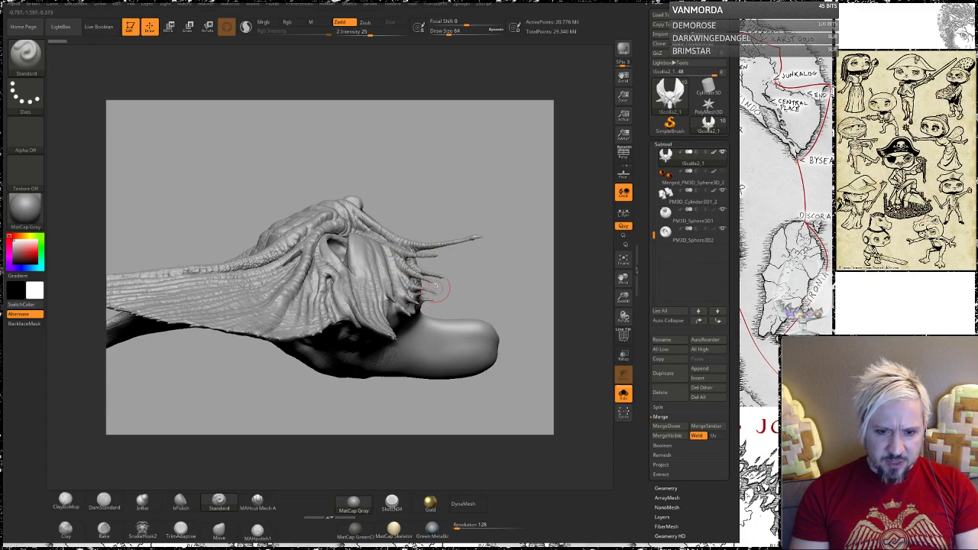
{"action": "mouse_move", "coordinate": [449, 194]}
{"action": "left_mouse_down"}
{"action": "mouse_move", "coordinate": [441, 180]}
{"action": "mouse_move", "coordinate": [478, 279]}
{"action": "mouse_move", "coordinate": [457, 245]}
{"action": "mouse_move", "coordinate": [295, 148]}
{"action": "mouse_move", "coordinate": [268, 176]}
{"action": "mouse_move", "coordinate": [299, 177]}
{"action": "left_mouse_up"}
{"action": "left_click_drag", "start_coordinate": [433, 403], "coordinate": [403, 327]}
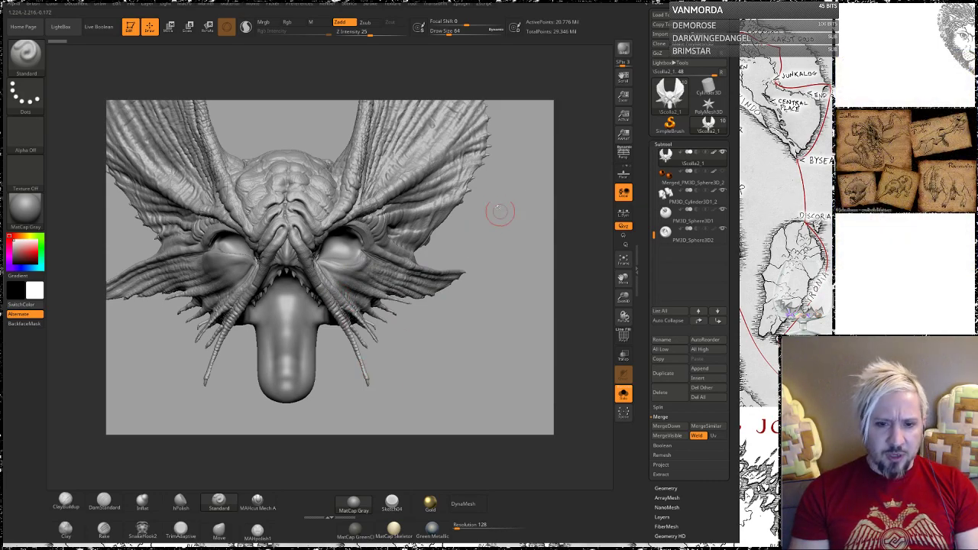
{"action": "left_click_drag", "start_coordinate": [500, 212], "coordinate": [366, 143]}
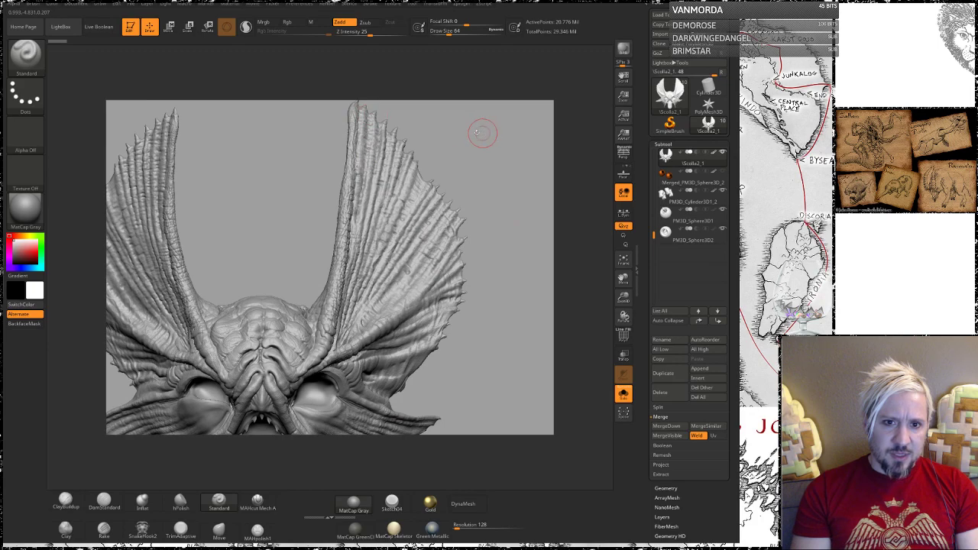
{"action": "mouse_move", "coordinate": [477, 133]}
{"action": "left_mouse_down"}
{"action": "mouse_move", "coordinate": [475, 325]}
{"action": "mouse_move", "coordinate": [430, 145]}
{"action": "mouse_move", "coordinate": [363, 165]}
{"action": "left_mouse_up"}
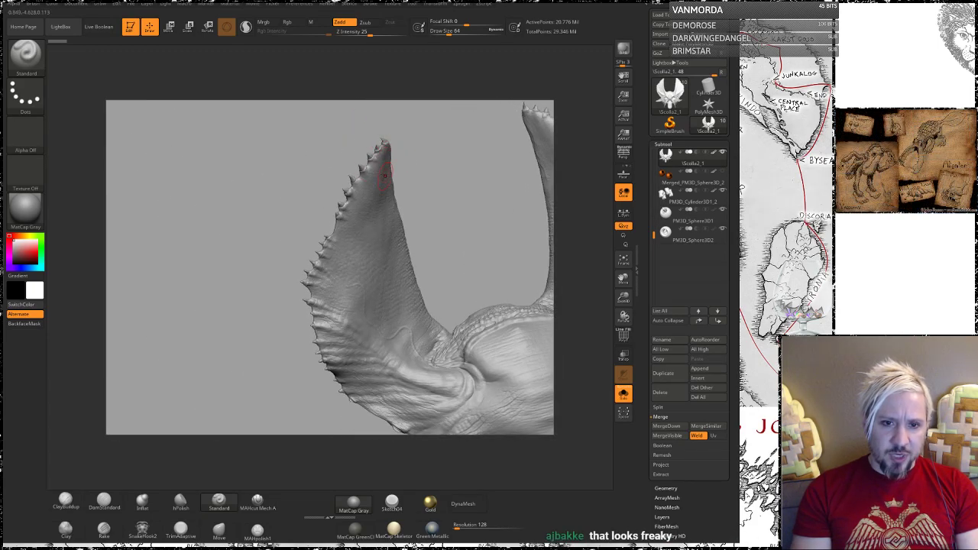
- Examine the isolated head's spiked ear fins, whiskers and tongue in close-up from the back, front and side
{"action": "left_click_drag", "start_coordinate": [422, 162], "coordinate": [334, 199]}
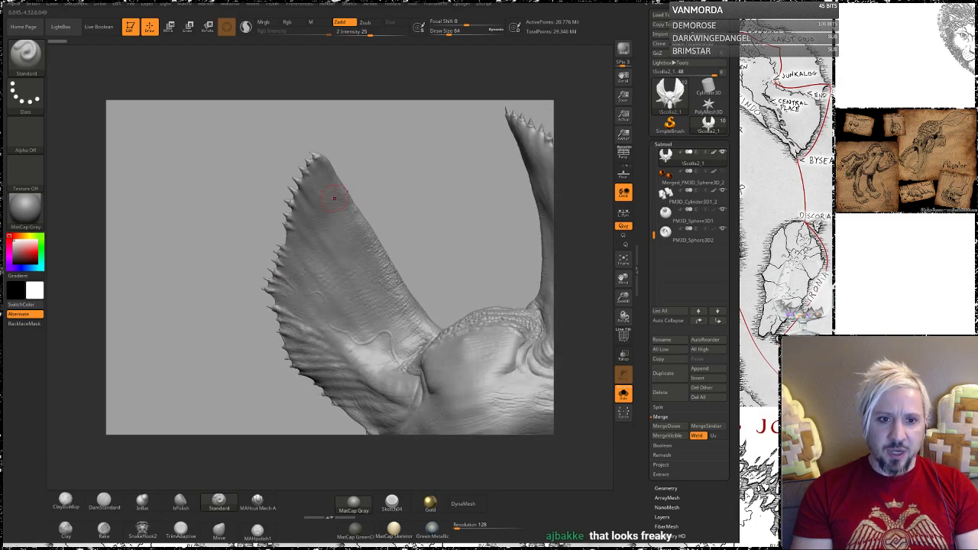
{"action": "mouse_move", "coordinate": [392, 166]}
{"action": "left_mouse_down"}
{"action": "mouse_move", "coordinate": [422, 169]}
{"action": "mouse_move", "coordinate": [377, 173]}
{"action": "left_mouse_up"}
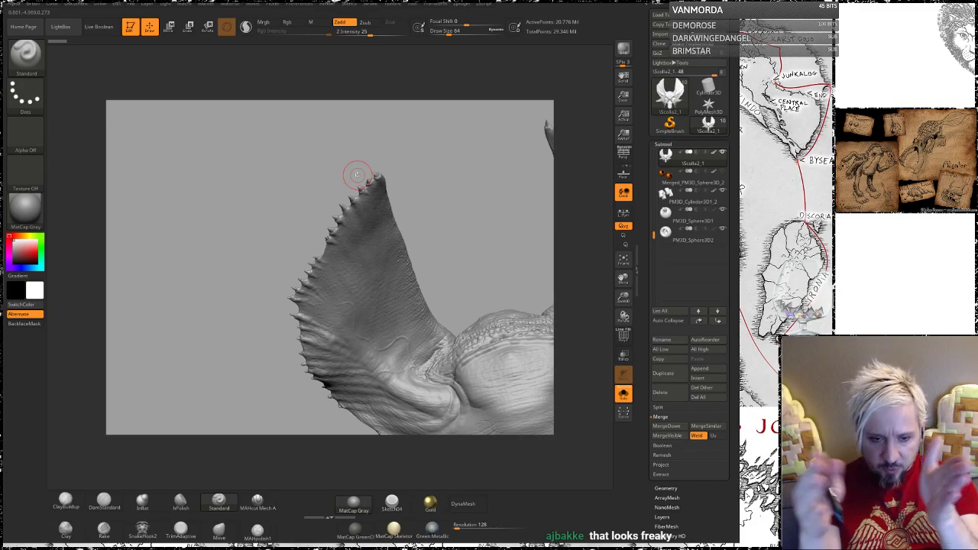
{"action": "mouse_move", "coordinate": [306, 153]}
{"action": "left_mouse_down"}
{"action": "mouse_move", "coordinate": [284, 212]}
{"action": "mouse_move", "coordinate": [355, 149]}
{"action": "left_mouse_up"}
{"action": "mouse_move", "coordinate": [443, 205]}
{"action": "left_mouse_down"}
{"action": "mouse_move", "coordinate": [413, 203]}
{"action": "mouse_move", "coordinate": [430, 198]}
{"action": "mouse_move", "coordinate": [436, 165]}
{"action": "mouse_move", "coordinate": [447, 202]}
{"action": "mouse_move", "coordinate": [432, 211]}
{"action": "left_mouse_up"}
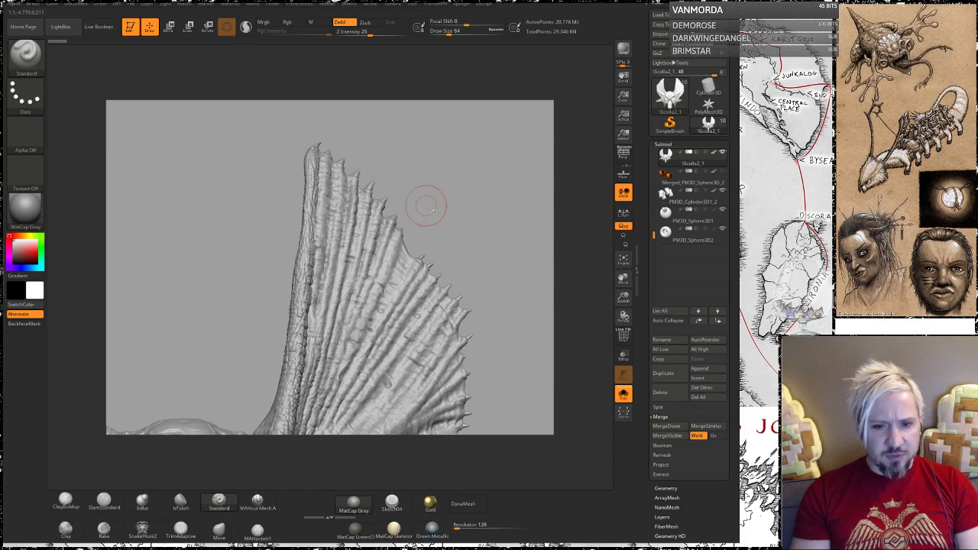
{"action": "mouse_move", "coordinate": [502, 317]}
{"action": "left_mouse_down", "text": "alt"}
{"action": "mouse_move", "coordinate": [454, 274]}
{"action": "mouse_move", "coordinate": [481, 256]}
{"action": "left_mouse_up", "text": "alt"}
{"action": "left_click_drag", "start_coordinate": [482, 255], "coordinate": [471, 285]}
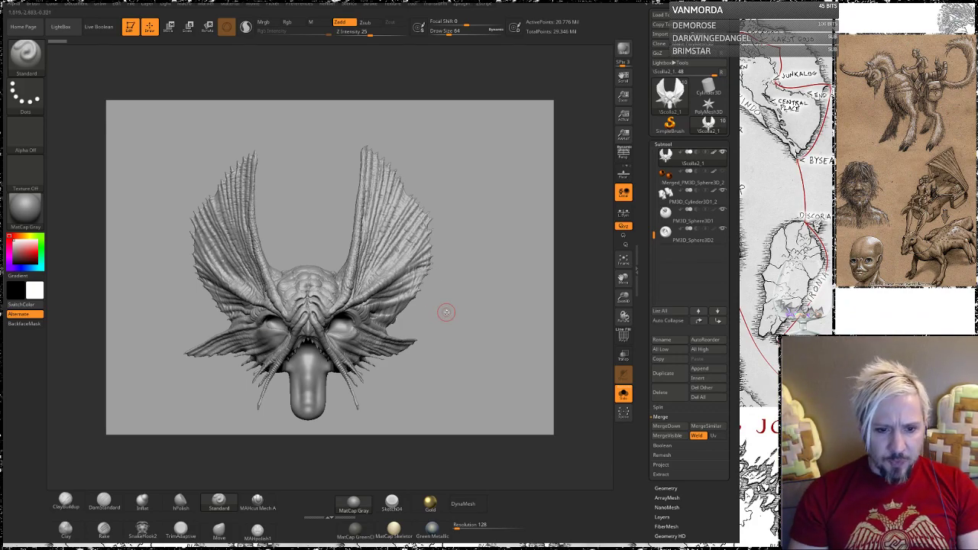
{"action": "mouse_move", "coordinate": [447, 311]}
{"action": "left_mouse_down"}
{"action": "mouse_move", "coordinate": [424, 256]}
{"action": "mouse_move", "coordinate": [444, 329]}
{"action": "mouse_move", "coordinate": [450, 302]}
{"action": "mouse_move", "coordinate": [448, 343]}
{"action": "mouse_move", "coordinate": [467, 331]}
{"action": "mouse_move", "coordinate": [435, 344]}
{"action": "mouse_move", "coordinate": [253, 318]}
{"action": "left_mouse_up"}
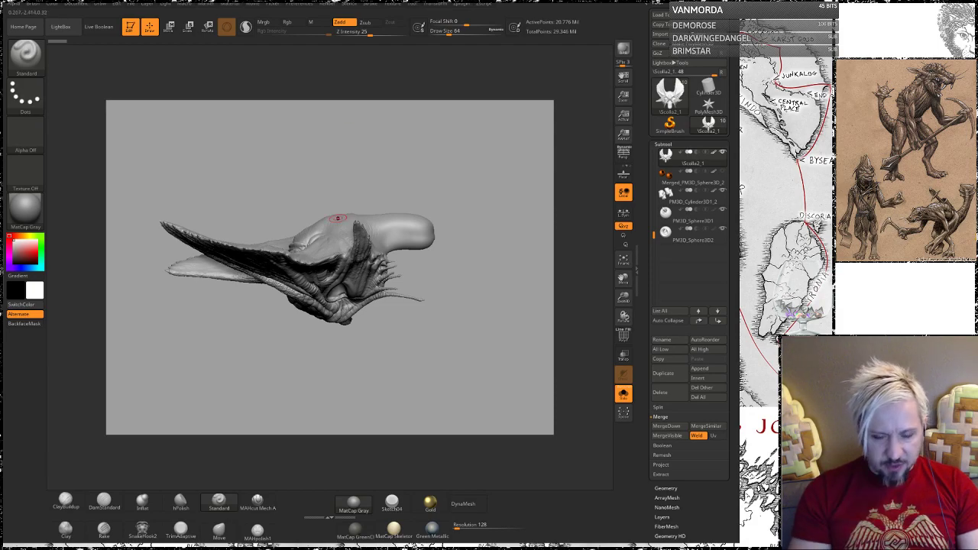
{"action": "mouse_move", "coordinate": [463, 286]}
{"action": "left_mouse_down", "text": "alt"}
{"action": "mouse_move", "coordinate": [470, 337]}
{"action": "mouse_move", "coordinate": [177, 296]}
{"action": "left_mouse_up", "text": "alt"}
{"action": "left_click_drag", "start_coordinate": [382, 312], "coordinate": [302, 258], "text": "alt"}
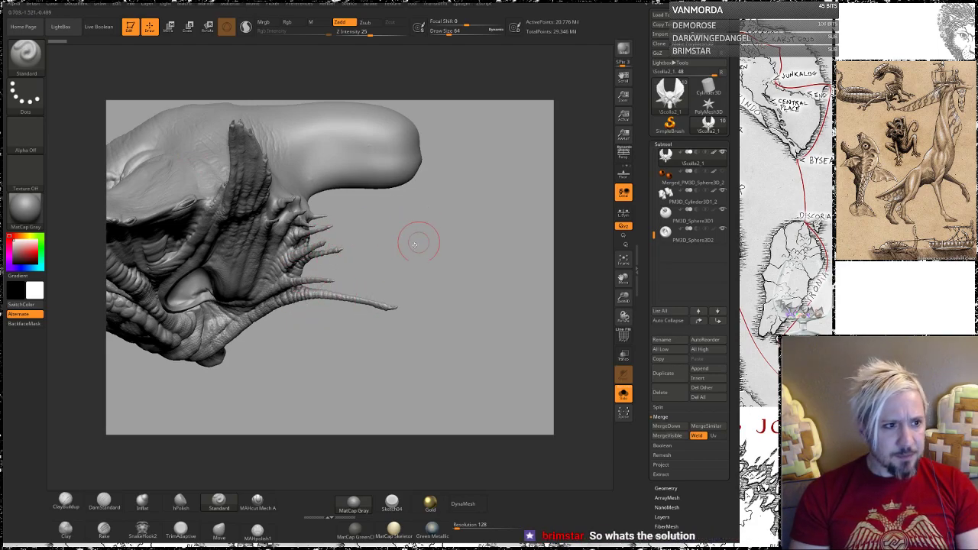
{"action": "mouse_move", "coordinate": [414, 245]}
{"action": "left_mouse_down"}
{"action": "mouse_move", "coordinate": [405, 255]}
{"action": "mouse_move", "coordinate": [459, 229]}
{"action": "mouse_move", "coordinate": [503, 190]}
{"action": "mouse_move", "coordinate": [513, 173]}
{"action": "mouse_move", "coordinate": [504, 173]}
{"action": "left_mouse_up"}
{"action": "mouse_move", "coordinate": [523, 345]}
{"action": "left_mouse_down", "text": "alt"}
{"action": "mouse_move", "coordinate": [506, 304]}
{"action": "mouse_move", "coordinate": [362, 272]}
{"action": "mouse_move", "coordinate": [548, 308]}
{"action": "mouse_move", "coordinate": [535, 345]}
{"action": "left_mouse_up", "text": "alt"}
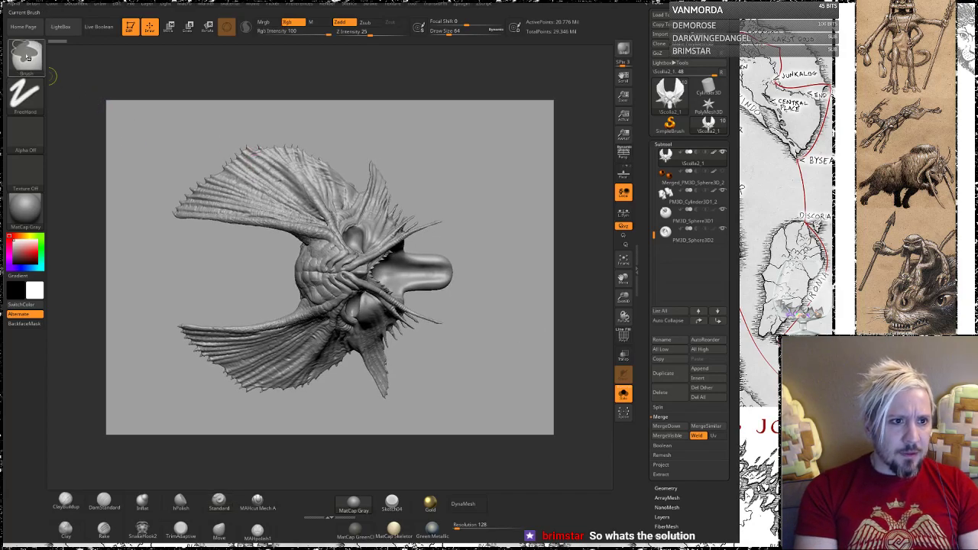
- Set the MaskPen stroke to Lasso and mask one lateral half of the head
{"action": "left_click", "coordinate": [26, 96], "text": "ctrl"}
{"action": "left_click", "coordinate": [151, 121]}
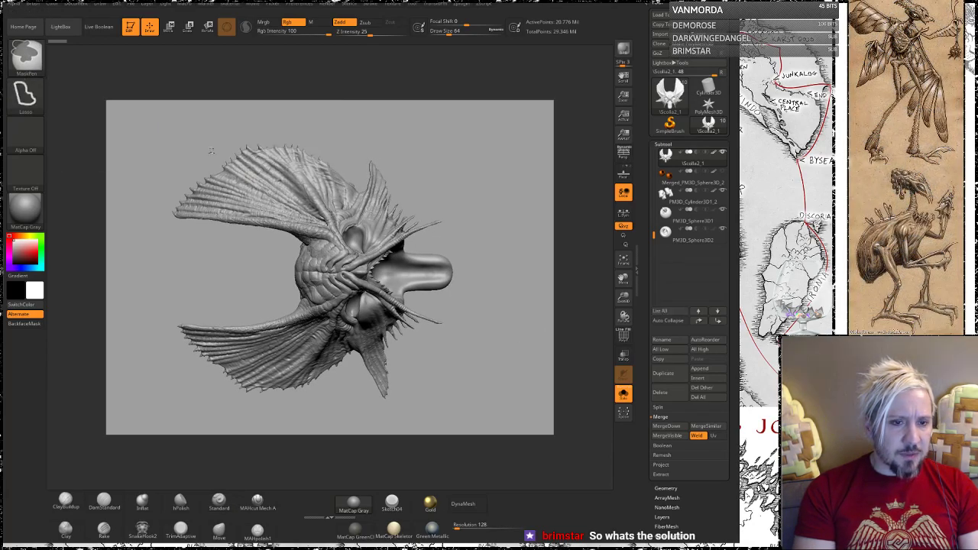
{"action": "mouse_move", "coordinate": [256, 120]}
{"action": "left_mouse_down", "text": "ctrl"}
{"action": "mouse_move", "coordinate": [157, 138]}
{"action": "mouse_move", "coordinate": [149, 235]}
{"action": "mouse_move", "coordinate": [279, 272]}
{"action": "mouse_move", "coordinate": [462, 273]}
{"action": "mouse_move", "coordinate": [501, 129]}
{"action": "left_mouse_up", "text": "ctrl"}
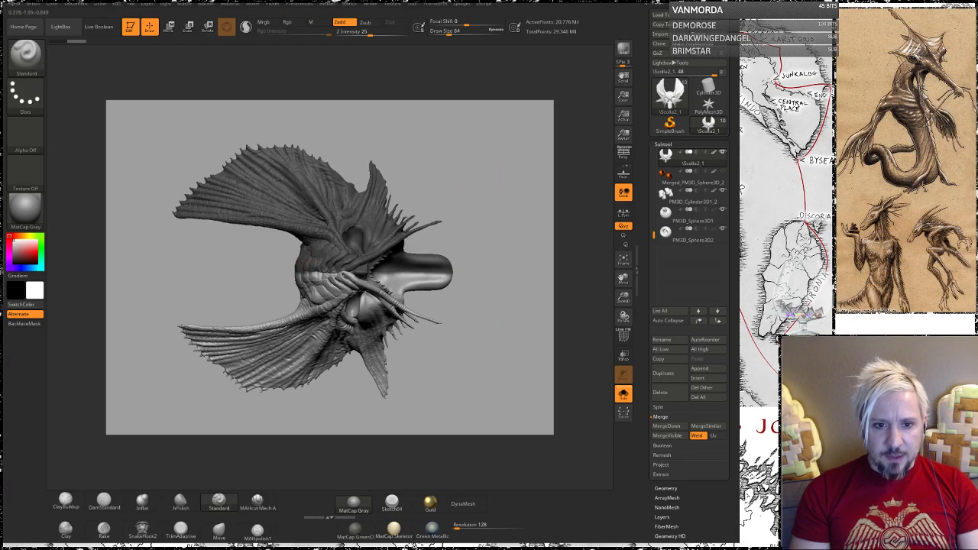
{"action": "mouse_move", "coordinate": [474, 276]}
{"action": "left_mouse_down"}
{"action": "mouse_move", "coordinate": [507, 269]}
{"action": "mouse_move", "coordinate": [468, 257]}
{"action": "mouse_move", "coordinate": [480, 290]}
{"action": "mouse_move", "coordinate": [479, 280]}
{"action": "mouse_move", "coordinate": [477, 294]}
{"action": "mouse_move", "coordinate": [468, 287]}
{"action": "left_mouse_up"}
{"action": "left_click_drag", "start_coordinate": [262, 299], "coordinate": [115, 291], "text": "alt"}
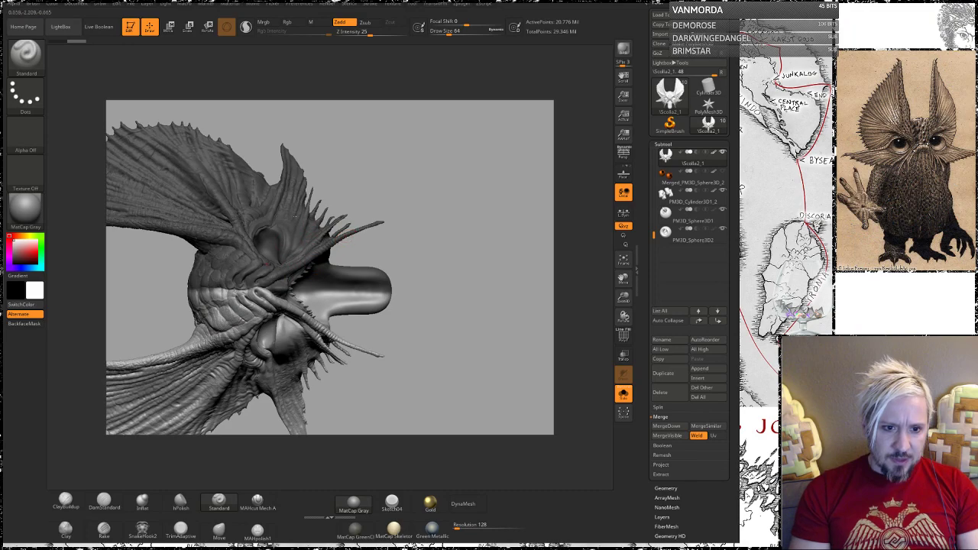
{"action": "mouse_move", "coordinate": [412, 191]}
{"action": "left_mouse_down", "text": "alt"}
{"action": "mouse_move", "coordinate": [516, 165]}
{"action": "mouse_move", "coordinate": [514, 188]}
{"action": "left_mouse_up", "text": "alt"}
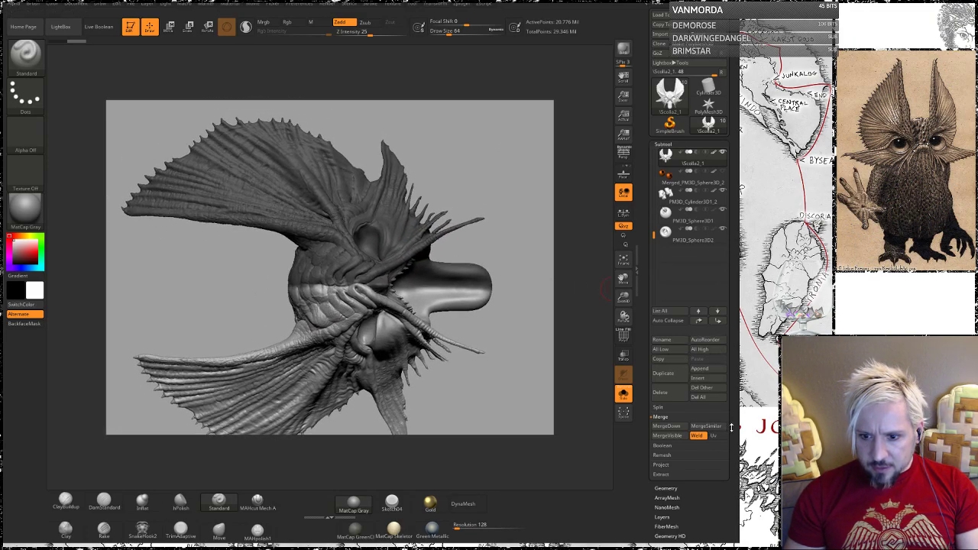
- Turn the masked half of the head into its own polygroup with Group Masked
{"action": "left_click_drag", "start_coordinate": [732, 428], "coordinate": [730, 374]}
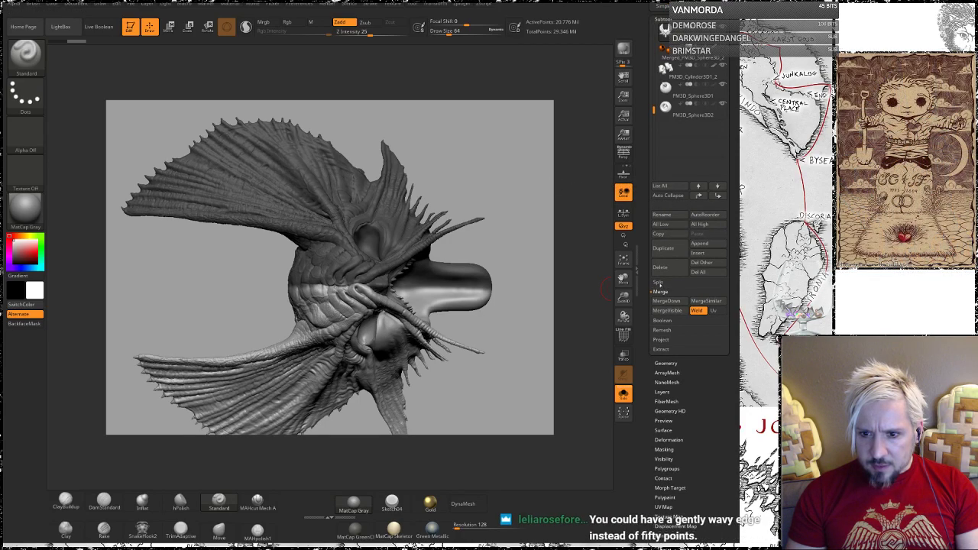
{"action": "left_click", "coordinate": [659, 282]}
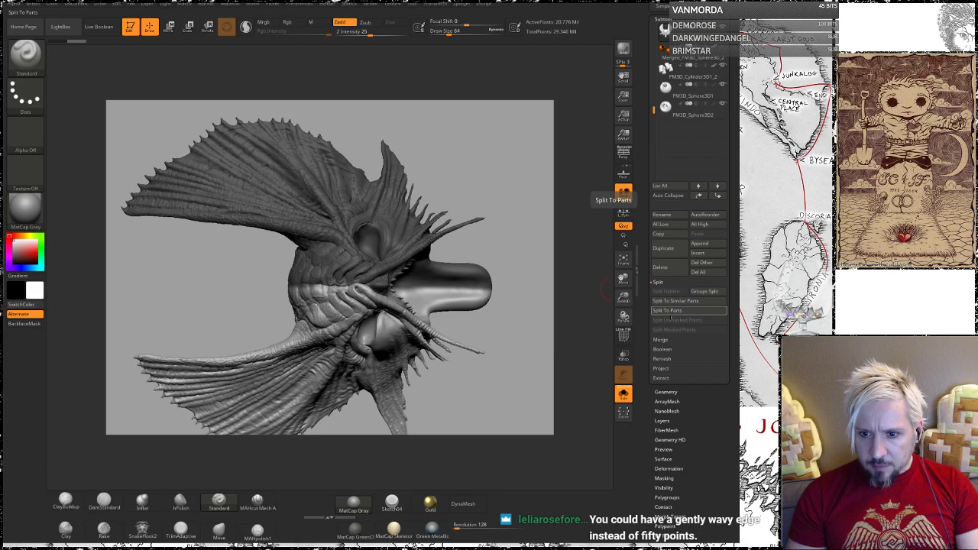
{"action": "left_click_drag", "start_coordinate": [700, 428], "coordinate": [665, 277]}
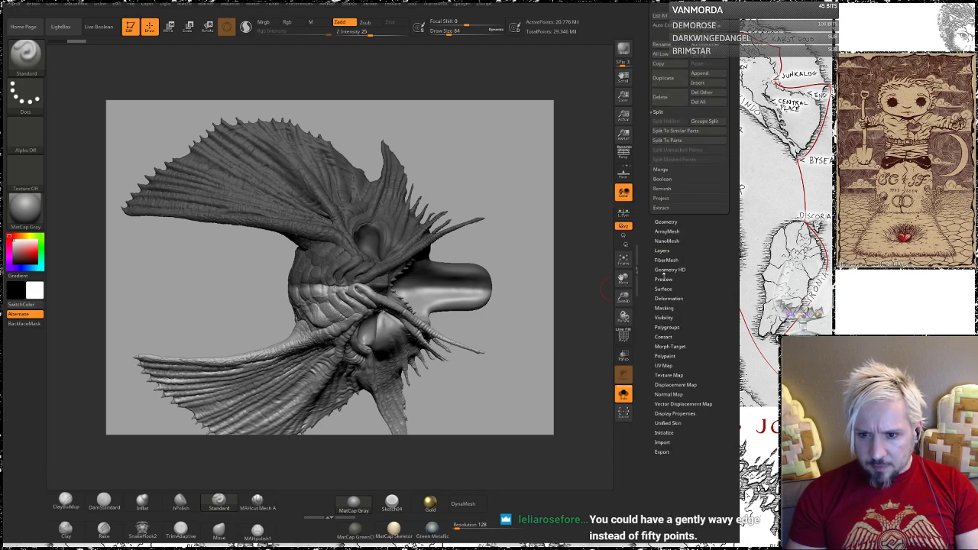
{"action": "left_click", "coordinate": [667, 327]}
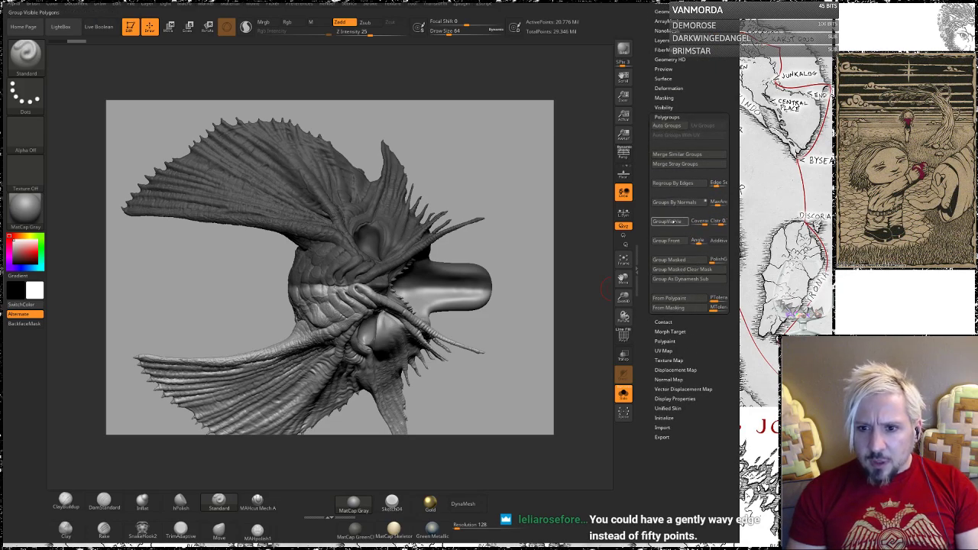
{"action": "left_click", "coordinate": [672, 261]}
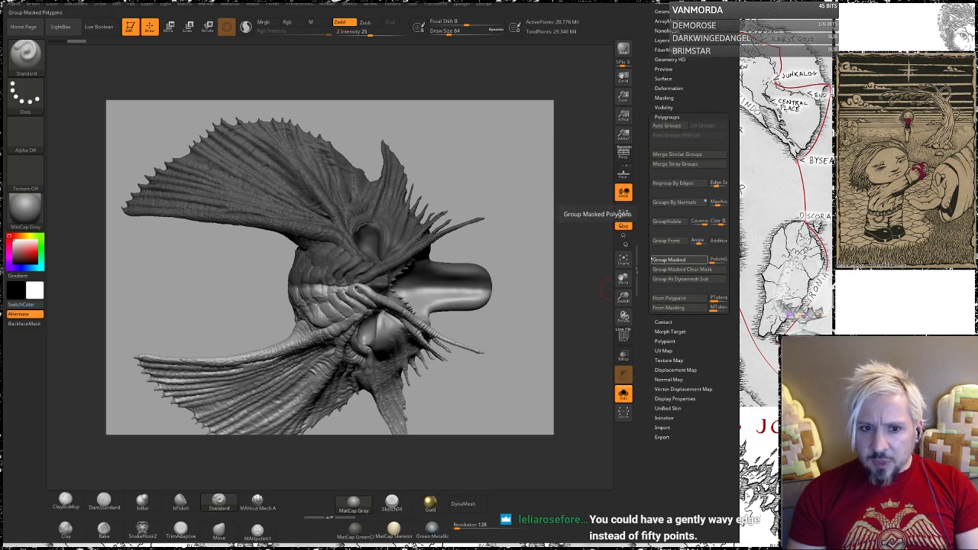
- Invert the mask, isolate one polygrouped half of the head and view it from the side along its centre cut
{"action": "key", "text": "ctrl+shift"}
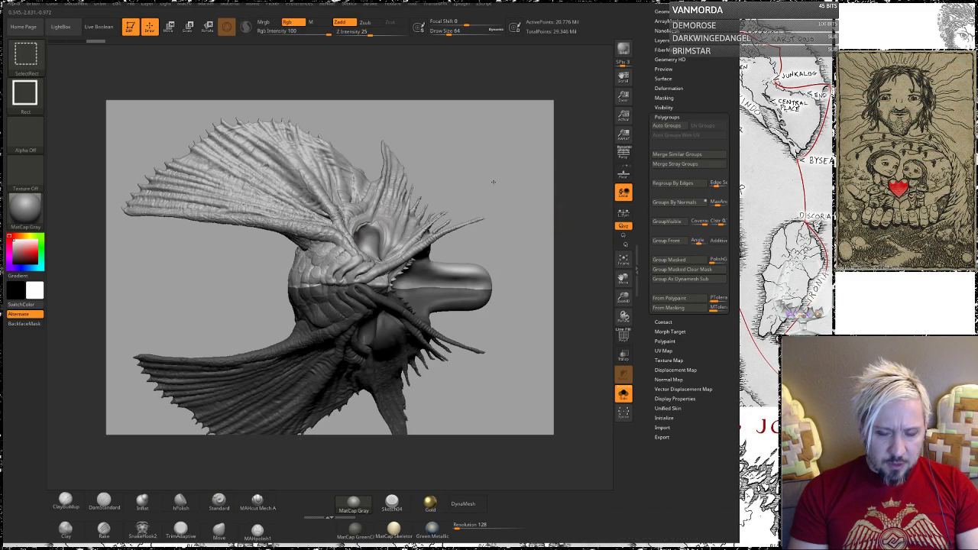
{"action": "left_click", "coordinate": [420, 206], "text": "ctrl+shift"}
{"action": "mouse_move", "coordinate": [498, 170]}
{"action": "left_mouse_down"}
{"action": "mouse_move", "coordinate": [477, 184]}
{"action": "mouse_move", "coordinate": [488, 145]}
{"action": "left_mouse_up"}
{"action": "left_click_drag", "start_coordinate": [285, 190], "coordinate": [334, 187]}
{"action": "left_click_drag", "start_coordinate": [403, 241], "coordinate": [352, 230]}
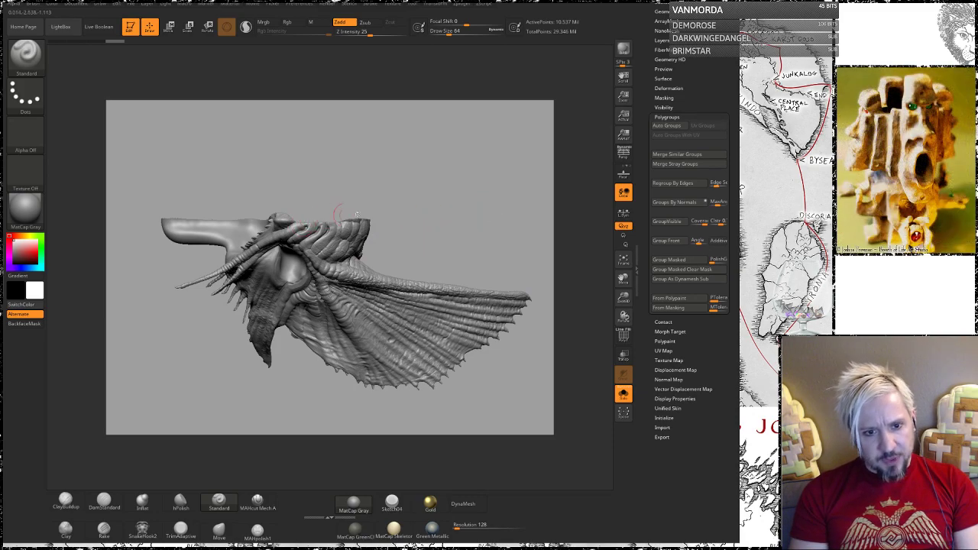
{"action": "mouse_move", "coordinate": [442, 254]}
{"action": "left_mouse_down", "text": "alt"}
{"action": "mouse_move", "coordinate": [435, 245]}
{"action": "mouse_move", "coordinate": [441, 273]}
{"action": "left_mouse_up", "text": "alt"}
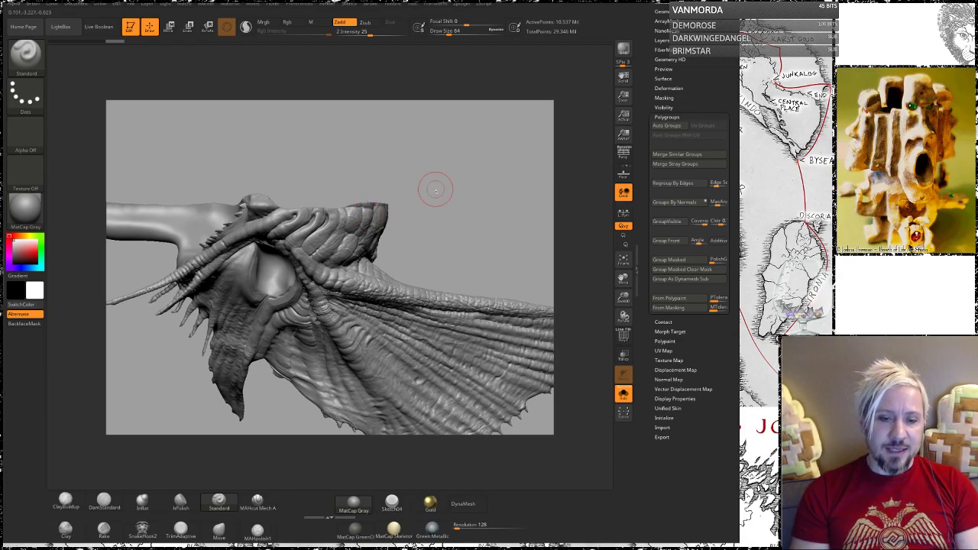
{"action": "left_click_drag", "start_coordinate": [446, 197], "coordinate": [437, 246], "text": "alt"}
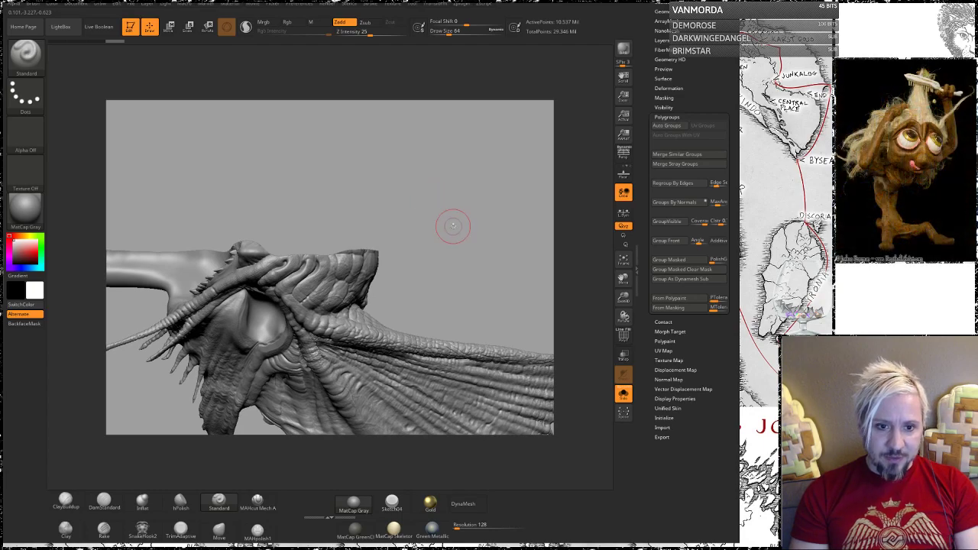
- Bring back the hidden half of the head and view the complete head from above and from the front
{"action": "key", "text": "ctrl+shift"}
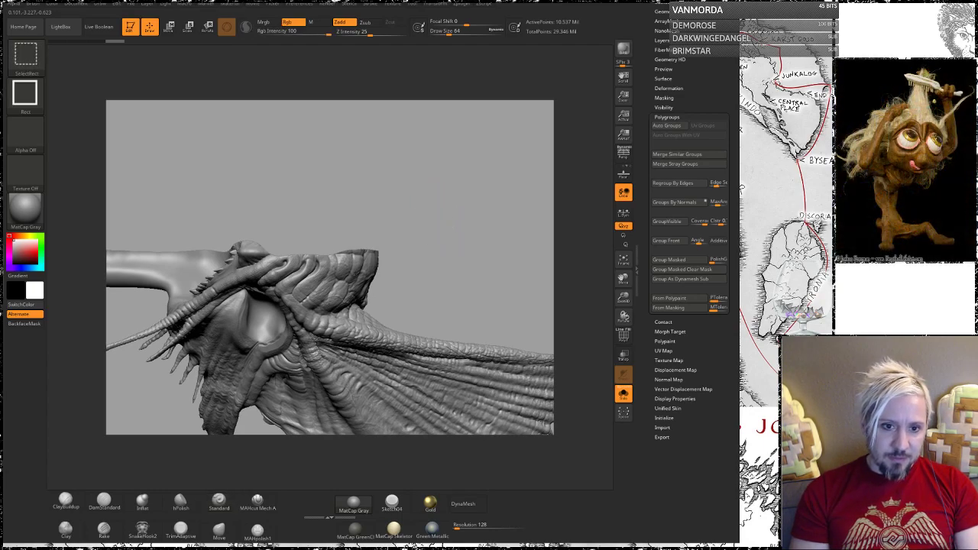
{"action": "left_click", "coordinate": [428, 248], "text": "ctrl+shift"}
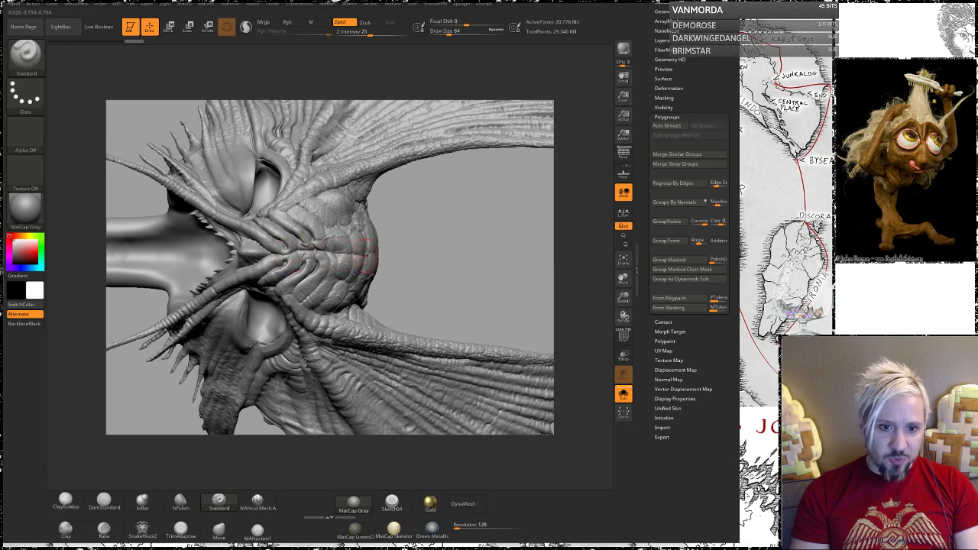
{"action": "left_click_drag", "start_coordinate": [403, 250], "coordinate": [390, 255]}
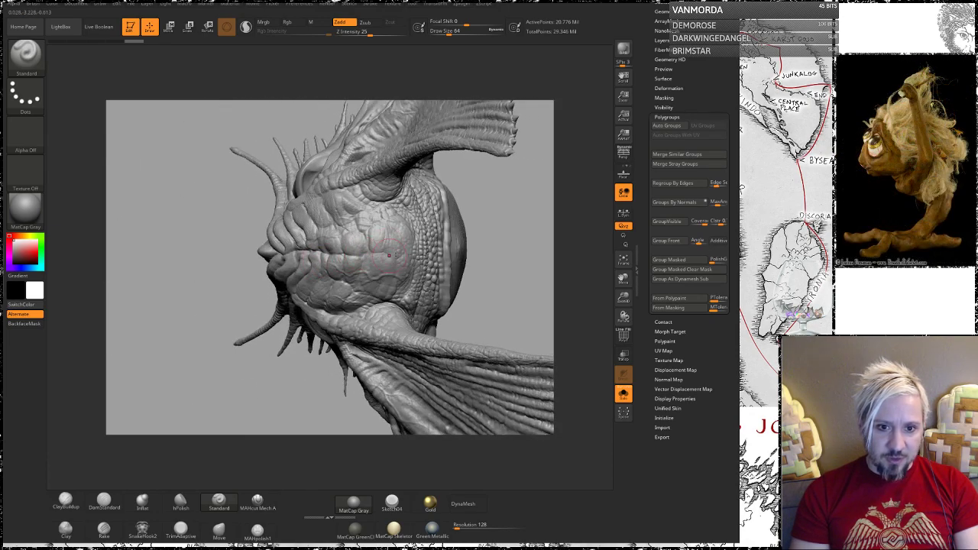
{"action": "mouse_move", "coordinate": [502, 237]}
{"action": "left_mouse_down"}
{"action": "mouse_move", "coordinate": [513, 238]}
{"action": "mouse_move", "coordinate": [484, 225]}
{"action": "left_mouse_up"}
{"action": "mouse_move", "coordinate": [430, 273]}
{"action": "left_mouse_down"}
{"action": "mouse_move", "coordinate": [425, 237]}
{"action": "mouse_move", "coordinate": [436, 206]}
{"action": "left_mouse_up"}
{"action": "mouse_move", "coordinate": [452, 244]}
{"action": "left_mouse_down", "text": "alt"}
{"action": "mouse_move", "coordinate": [439, 229]}
{"action": "mouse_move", "coordinate": [428, 234]}
{"action": "mouse_move", "coordinate": [522, 283]}
{"action": "mouse_move", "coordinate": [489, 201]}
{"action": "mouse_move", "coordinate": [472, 237]}
{"action": "mouse_move", "coordinate": [488, 209]}
{"action": "left_mouse_up", "text": "alt"}
- Undo the half-head visibility, polygroup and mask changes back to the first state in the undo history
{"action": "key", "text": "ctrl"}
{"action": "key", "text": "ctrl+z"}
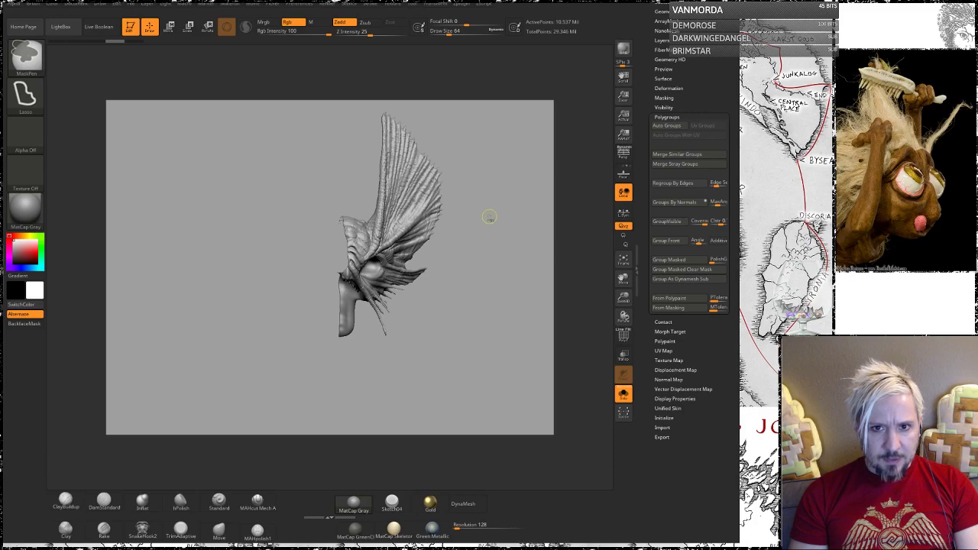
{"action": "key", "text": "ctrl+z"}
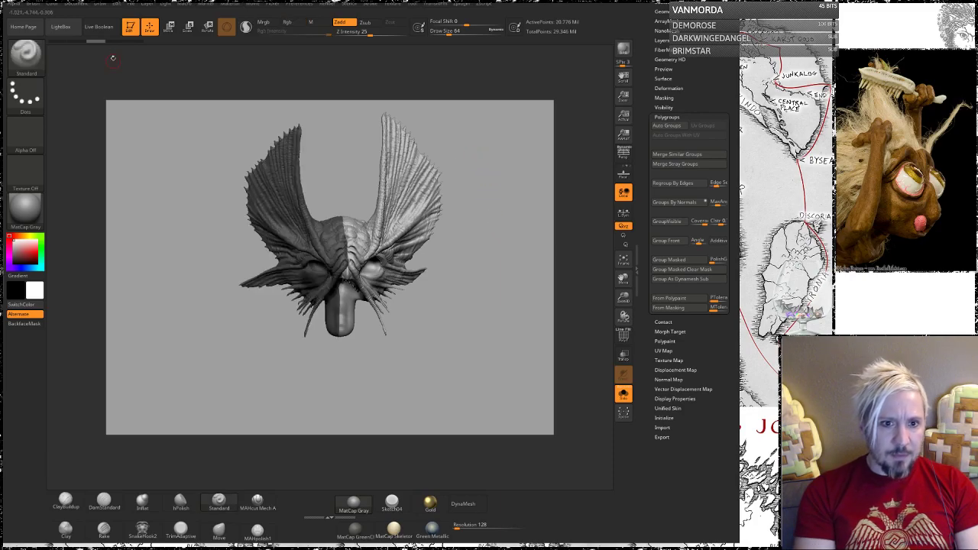
{"action": "left_click", "coordinate": [75, 41]}
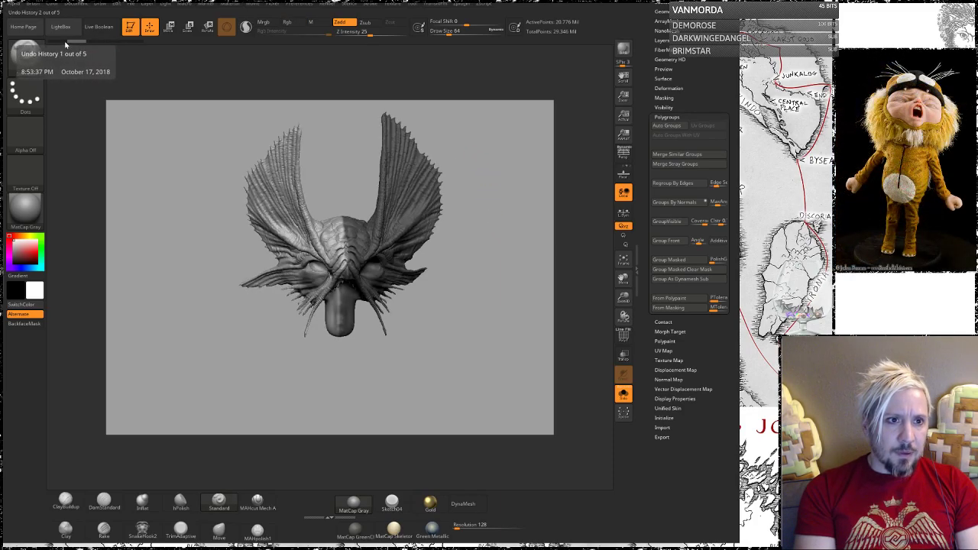
{"action": "left_click", "coordinate": [59, 42]}
- Turn off Solo mode to show the whole creature and examine its face, brow and eyes in close-up
{"action": "mouse_move", "coordinate": [491, 315]}
{"action": "left_mouse_down"}
{"action": "mouse_move", "coordinate": [479, 303]}
{"action": "mouse_move", "coordinate": [473, 351]}
{"action": "left_mouse_up"}
{"action": "mouse_move", "coordinate": [321, 121]}
{"action": "left_mouse_down"}
{"action": "mouse_move", "coordinate": [321, 144]}
{"action": "mouse_move", "coordinate": [440, 181]}
{"action": "left_mouse_up"}
{"action": "left_click_drag", "start_coordinate": [612, 391], "coordinate": [397, 328]}
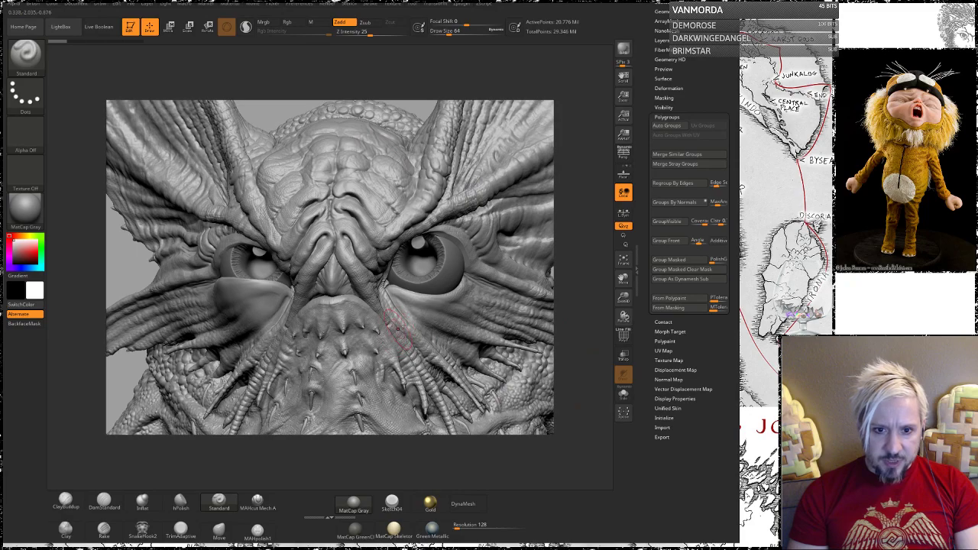
{"action": "mouse_move", "coordinate": [594, 260]}
{"action": "left_mouse_down"}
{"action": "mouse_move", "coordinate": [574, 242]}
{"action": "mouse_move", "coordinate": [396, 295]}
{"action": "left_mouse_up"}
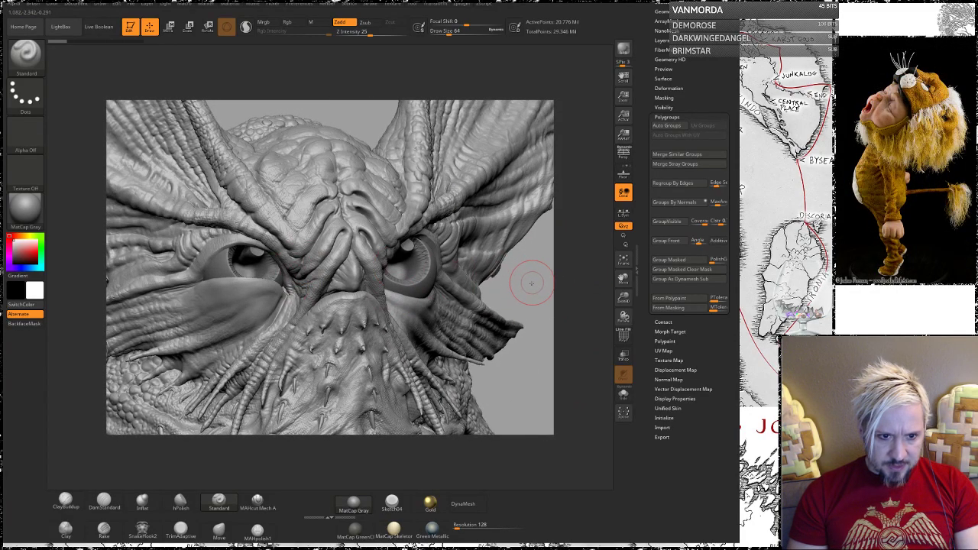
{"action": "mouse_move", "coordinate": [532, 283]}
{"action": "left_mouse_down"}
{"action": "mouse_move", "coordinate": [505, 289]}
{"action": "mouse_move", "coordinate": [518, 237]}
{"action": "left_mouse_up"}
{"action": "left_click_drag", "start_coordinate": [505, 157], "coordinate": [426, 167]}
{"action": "left_click_drag", "start_coordinate": [481, 134], "coordinate": [403, 246]}
{"action": "right_click_drag", "start_coordinate": [465, 156], "coordinate": [479, 126]}
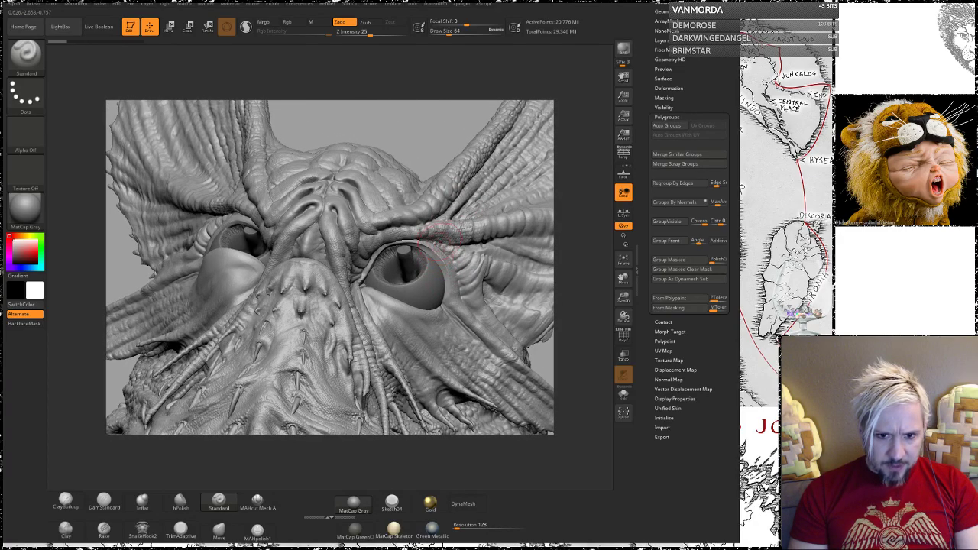
- Reshape the eyelid rim of one eye using the Move brush, with Draw Size 132 followed by Draw Size 80
{"action": "left_click_drag", "start_coordinate": [564, 251], "coordinate": [517, 382]}
{"action": "left_click_drag", "start_coordinate": [566, 356], "coordinate": [570, 305]}
{"action": "key", "text": "space"}
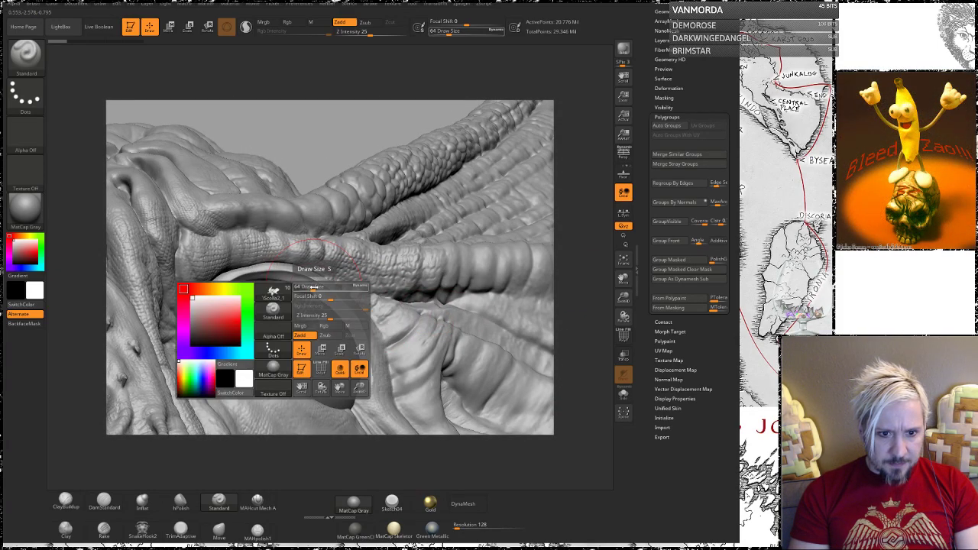
{"action": "left_click_drag", "start_coordinate": [311, 286], "coordinate": [322, 289]}
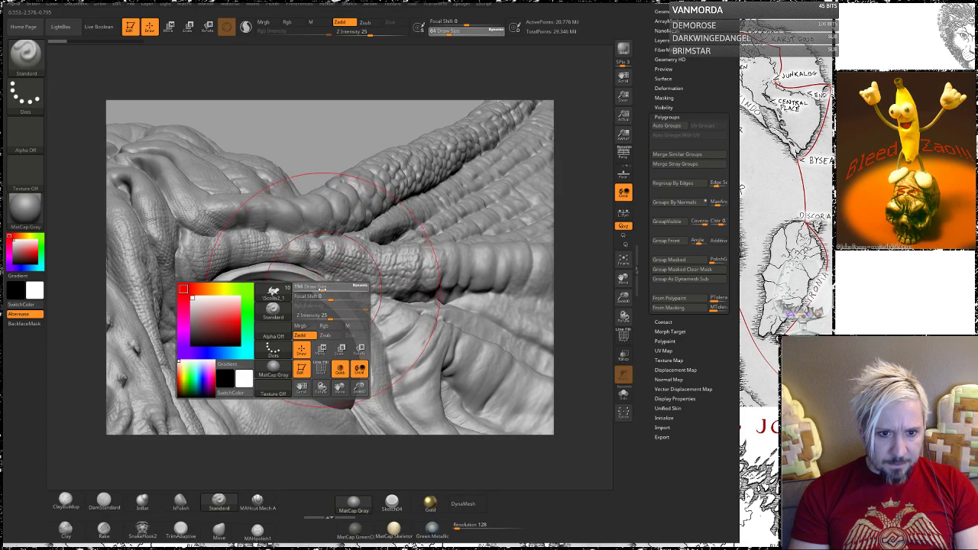
{"action": "left_click", "coordinate": [218, 529]}
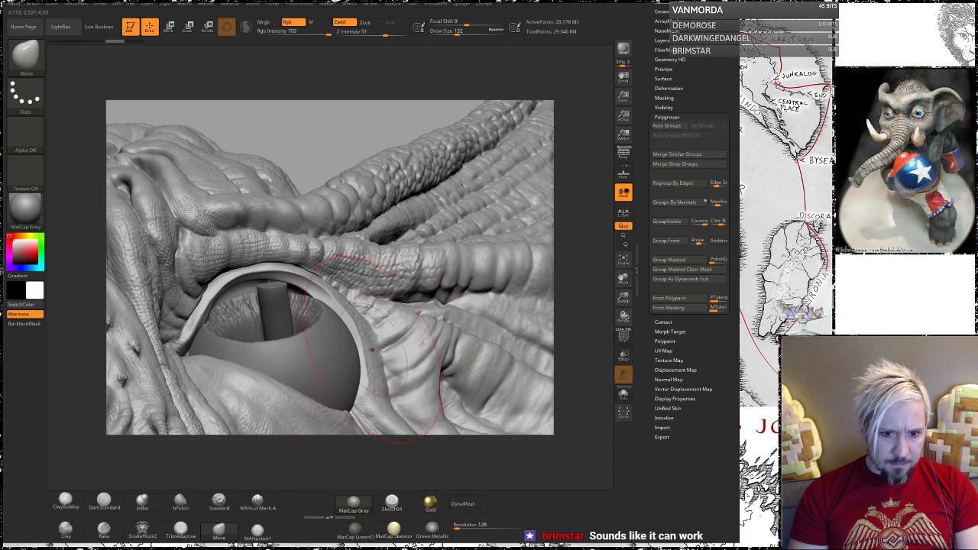
{"action": "key", "text": "space"}
{"action": "left_click_drag", "start_coordinate": [369, 354], "coordinate": [366, 354]}
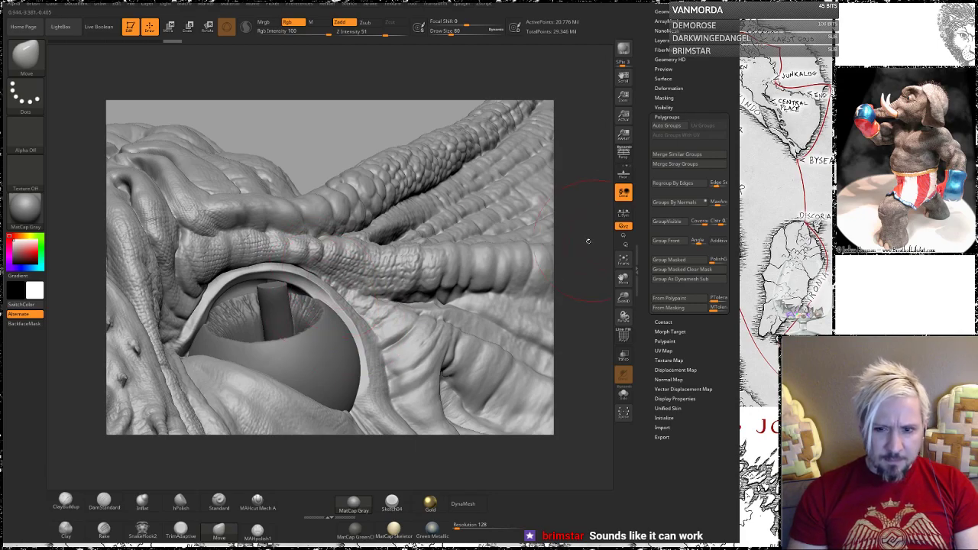
- Examine both eyes, the eyelid rims and the brow folds of the creature from the front and in close-up
{"action": "mouse_move", "coordinate": [588, 239]}
{"action": "left_mouse_down"}
{"action": "mouse_move", "coordinate": [584, 310]}
{"action": "mouse_move", "coordinate": [582, 256]}
{"action": "mouse_move", "coordinate": [595, 252]}
{"action": "left_mouse_up"}
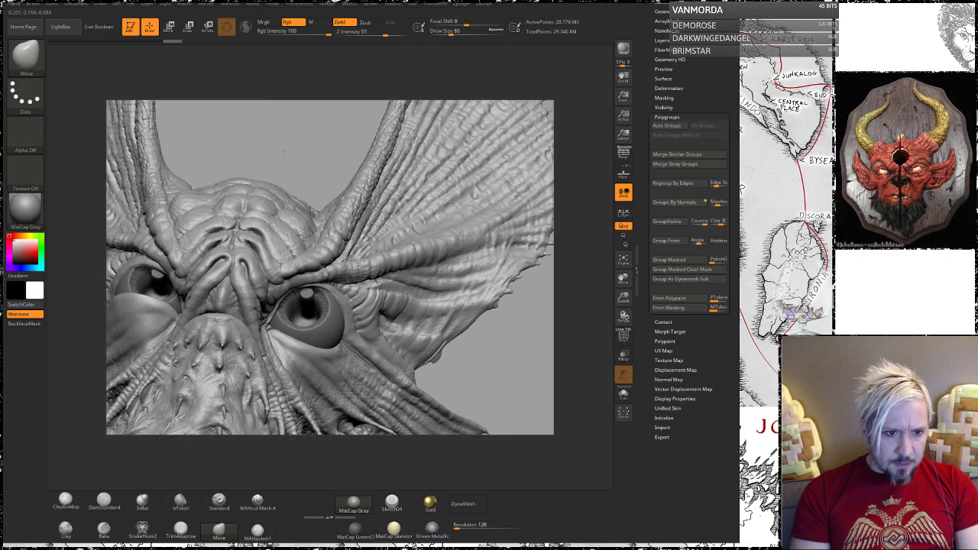
{"action": "left_click_drag", "start_coordinate": [284, 152], "coordinate": [332, 149]}
{"action": "mouse_move", "coordinate": [240, 150]}
{"action": "left_mouse_down"}
{"action": "mouse_move", "coordinate": [398, 153]}
{"action": "mouse_move", "coordinate": [413, 140]}
{"action": "mouse_move", "coordinate": [376, 149]}
{"action": "mouse_move", "coordinate": [370, 135]}
{"action": "left_mouse_up"}
{"action": "mouse_move", "coordinate": [319, 68]}
{"action": "left_mouse_down"}
{"action": "mouse_move", "coordinate": [392, 76]}
{"action": "mouse_move", "coordinate": [411, 94]}
{"action": "left_mouse_up"}
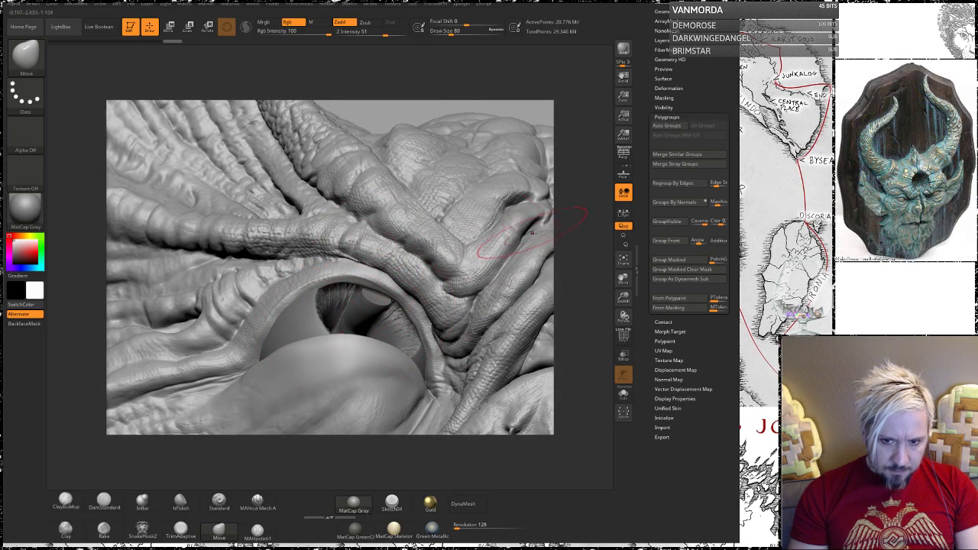
{"action": "mouse_move", "coordinate": [572, 223]}
{"action": "left_mouse_down"}
{"action": "mouse_move", "coordinate": [608, 229]}
{"action": "mouse_move", "coordinate": [592, 233]}
{"action": "left_mouse_up"}
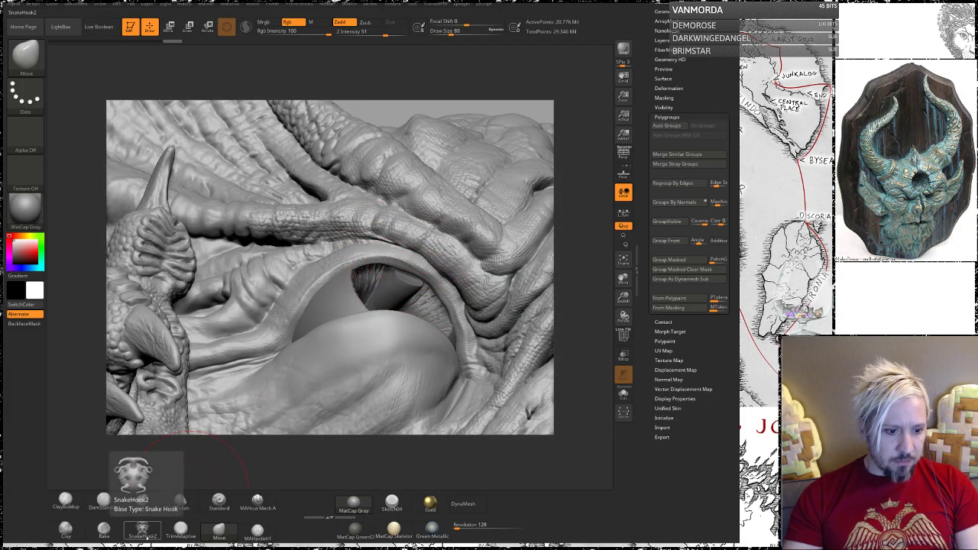
- Switch to Chrome and search Google for "reptile eyes" in a new tab
{"action": "mouse_move", "coordinate": [71, 548]}
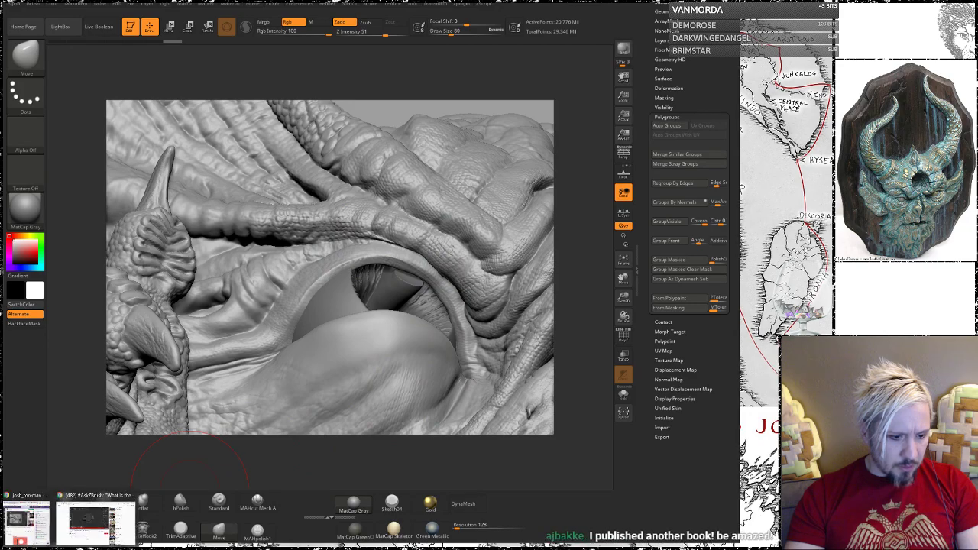
{"action": "left_click", "coordinate": [93, 522]}
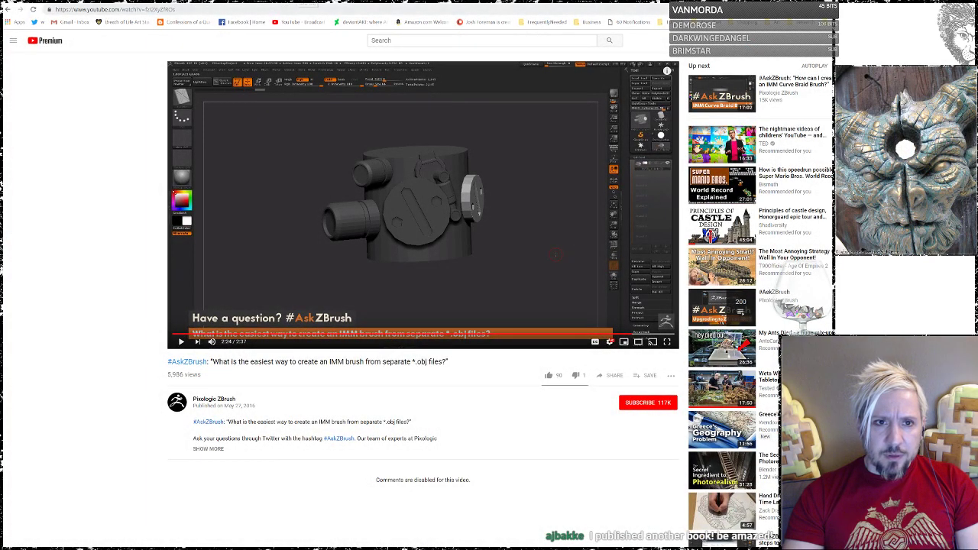
{"action": "key", "text": "ctrl+l"}
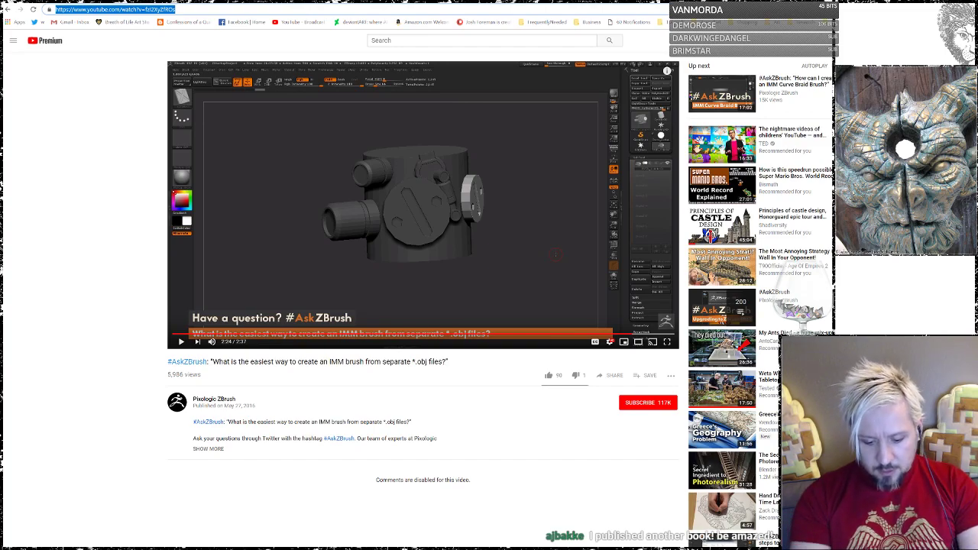
{"action": "key", "text": "ctrl+t"}
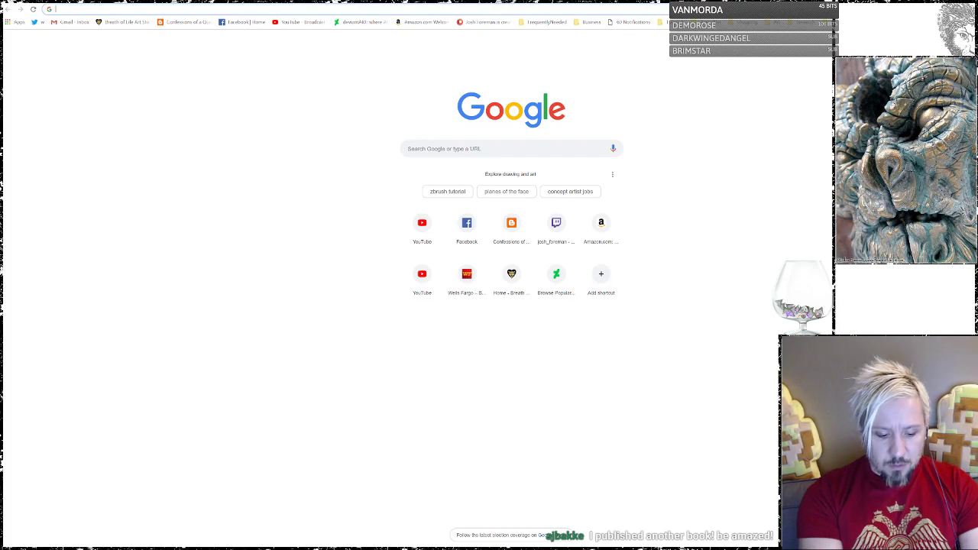
{"action": "type", "text": "reptile i"}
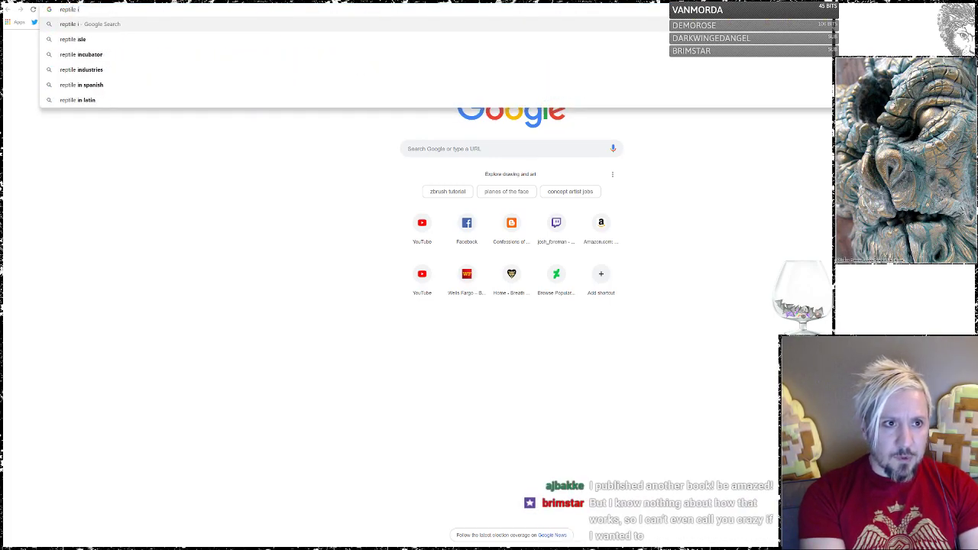
{"action": "key", "text": "BackSpace"}
{"action": "type", "text": "eyes"}
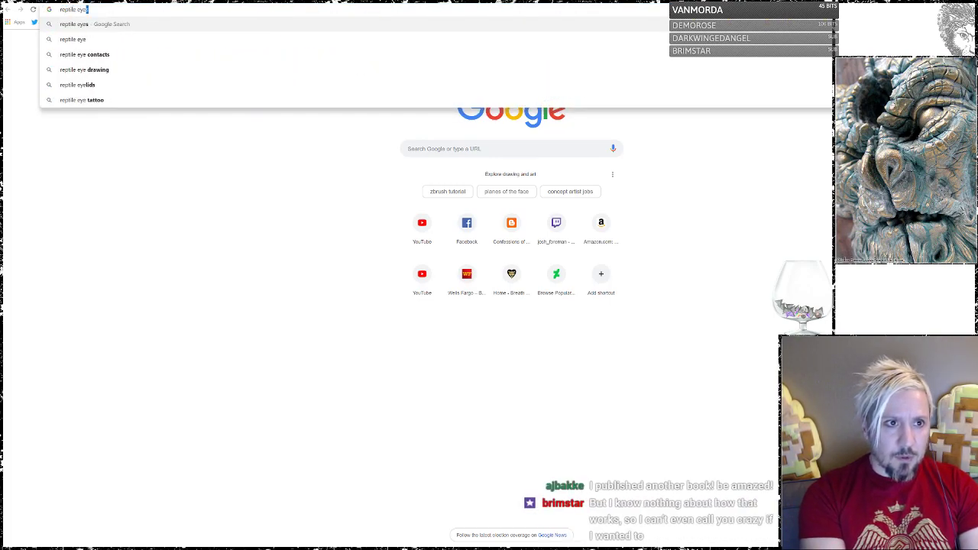
{"action": "key", "text": "Return"}
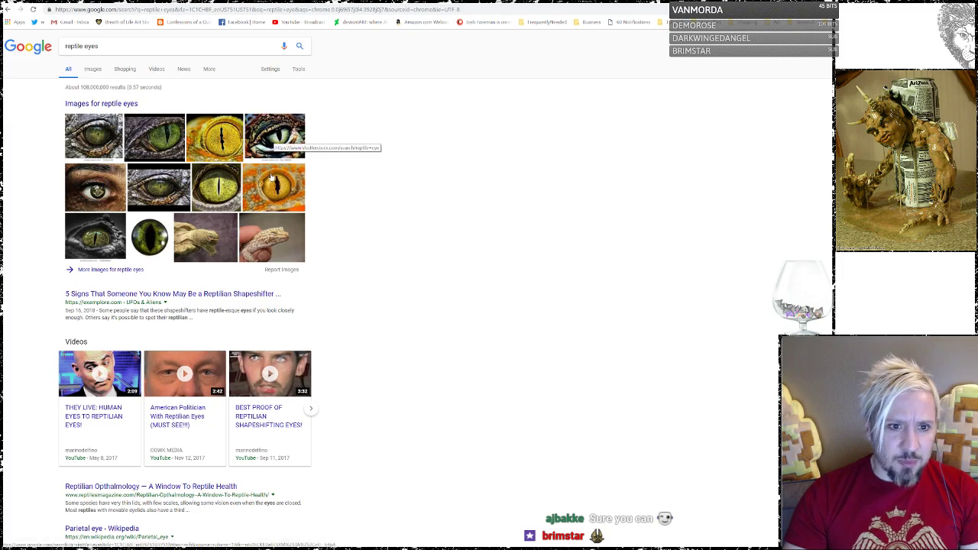
- Open several of the reptile eye image results and study how the eyelids wrap around the eyeball
{"action": "left_click", "coordinate": [220, 185]}
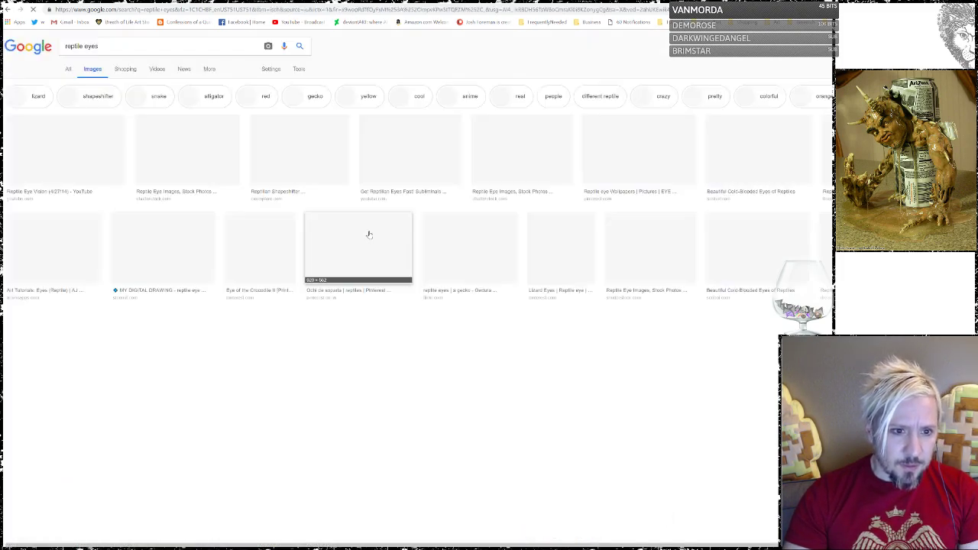
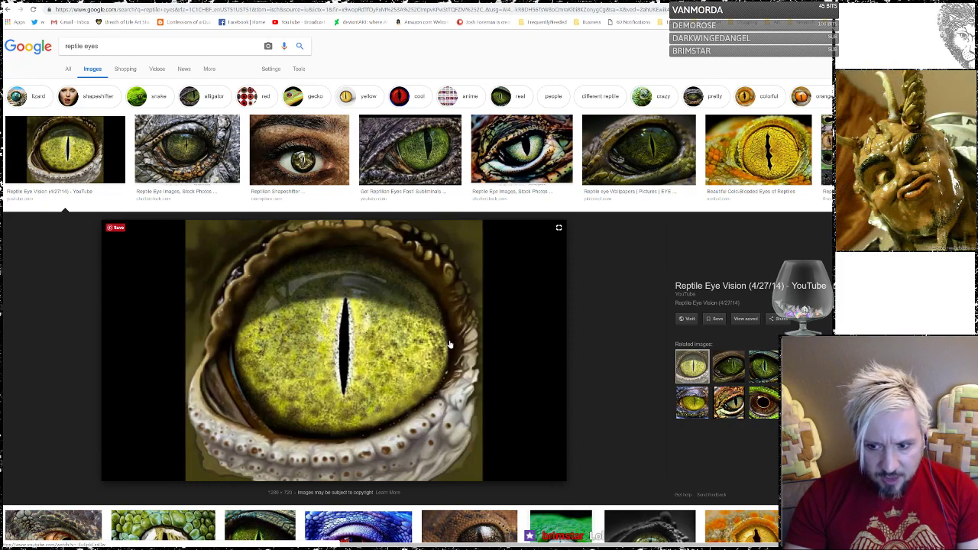
{"action": "left_click", "coordinate": [759, 153]}
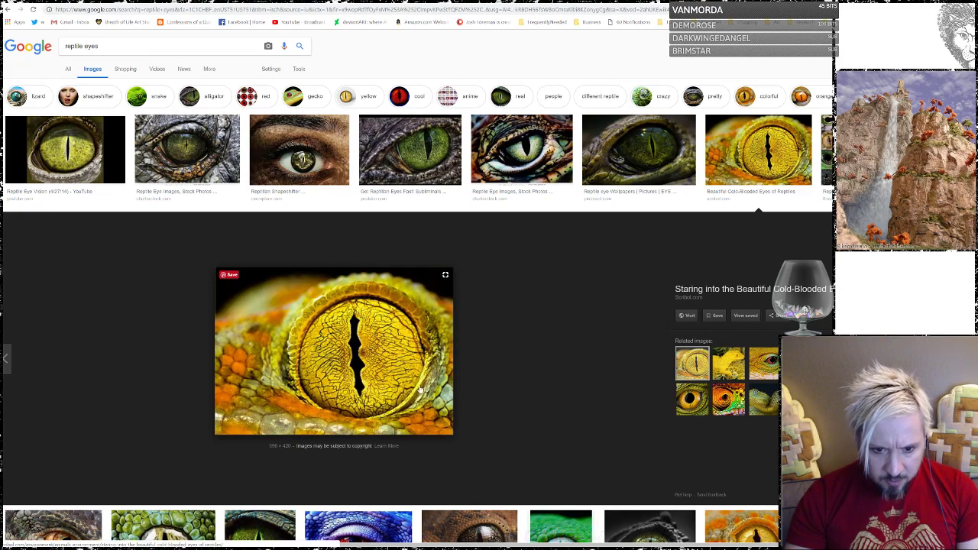
{"action": "left_click", "coordinate": [521, 149]}
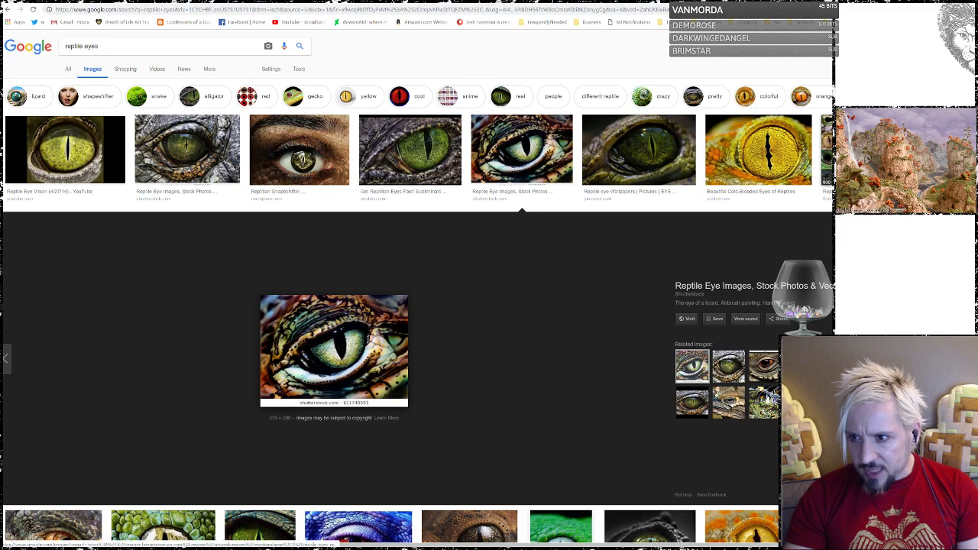
{"action": "left_click", "coordinate": [917, 150]}
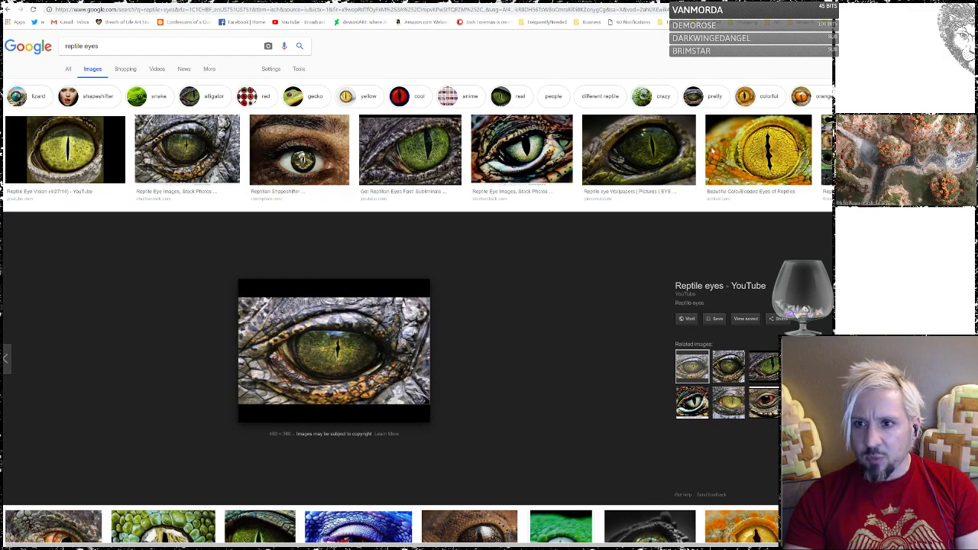
- Return to ZBrush and reshape the upper eyelid rim using the Move brush with Draw Size 56
{"action": "key", "text": "alt+Tab"}
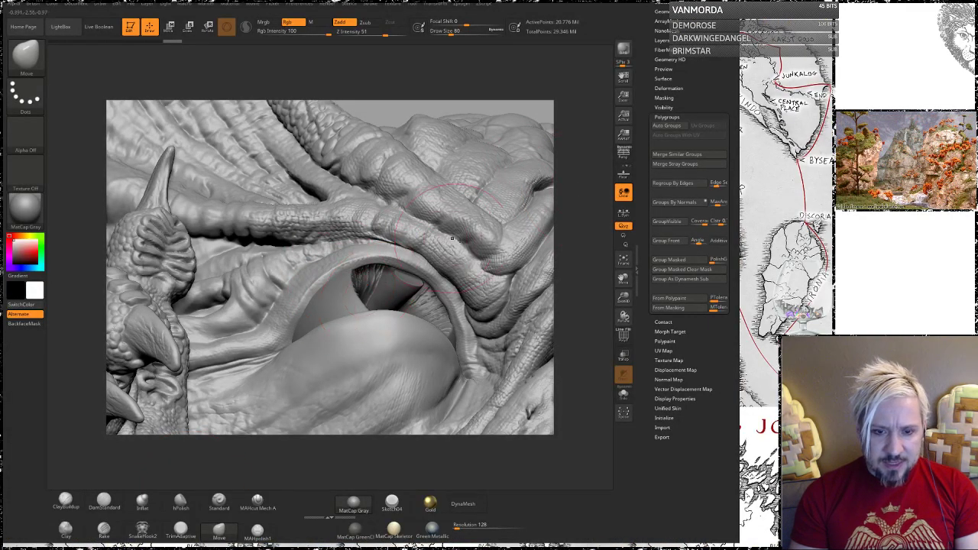
{"action": "mouse_move", "coordinate": [571, 232]}
{"action": "left_mouse_down"}
{"action": "mouse_move", "coordinate": [374, 238]}
{"action": "mouse_move", "coordinate": [326, 260]}
{"action": "left_mouse_up"}
{"action": "key", "text": "space"}
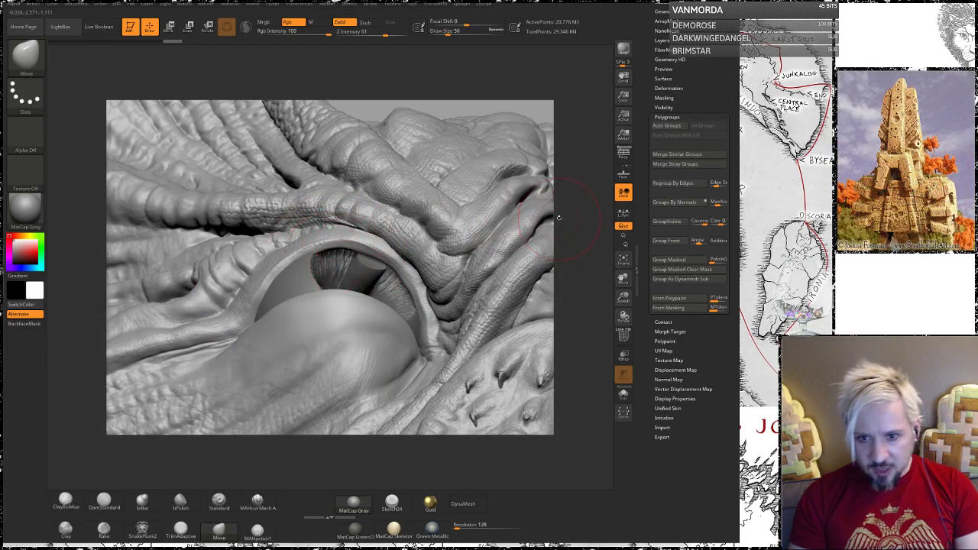
{"action": "left_click_drag", "start_coordinate": [567, 222], "coordinate": [320, 201]}
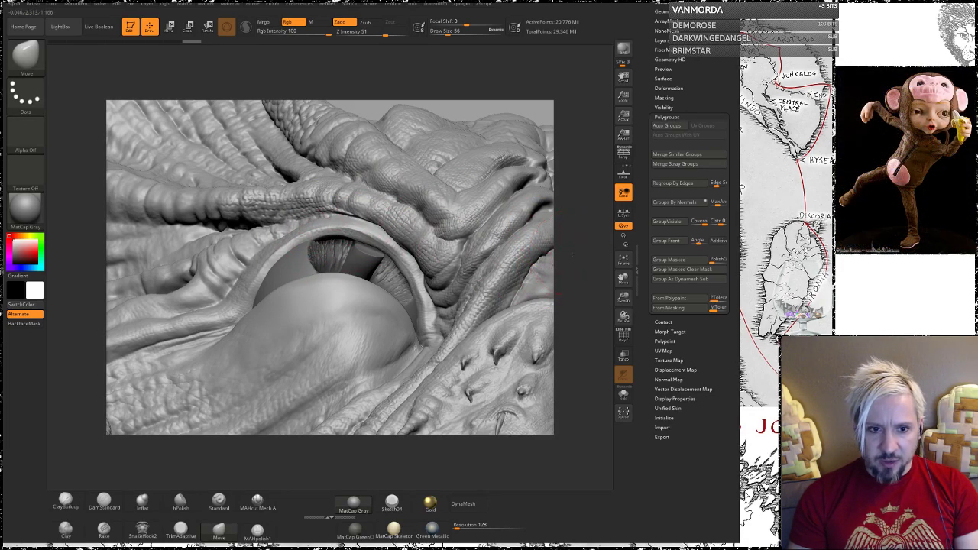
{"action": "left_click_drag", "start_coordinate": [569, 260], "coordinate": [575, 284]}
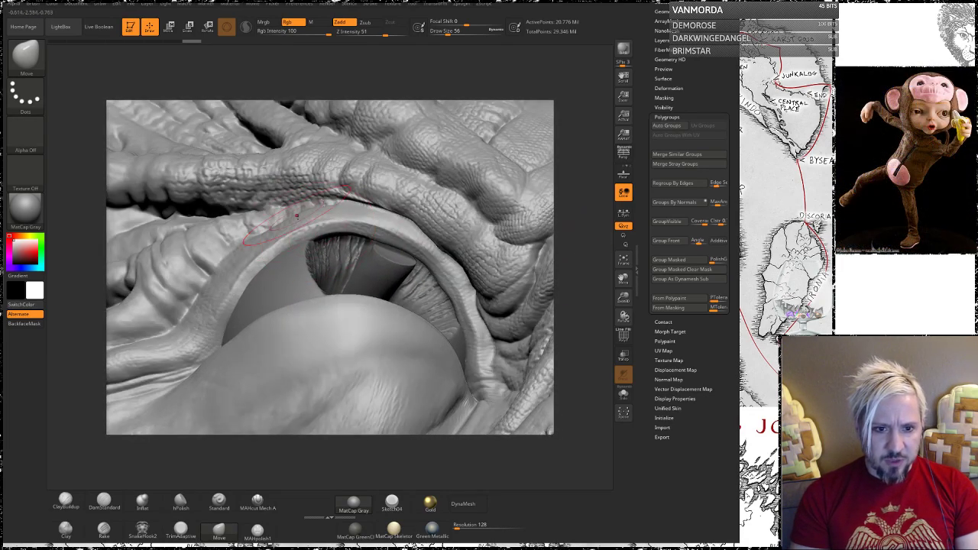
- Reduce the Draw Size to 23 and isolate the head with Solo mode
{"action": "key", "text": "space"}
{"action": "left_click_drag", "start_coordinate": [309, 242], "coordinate": [301, 242]}
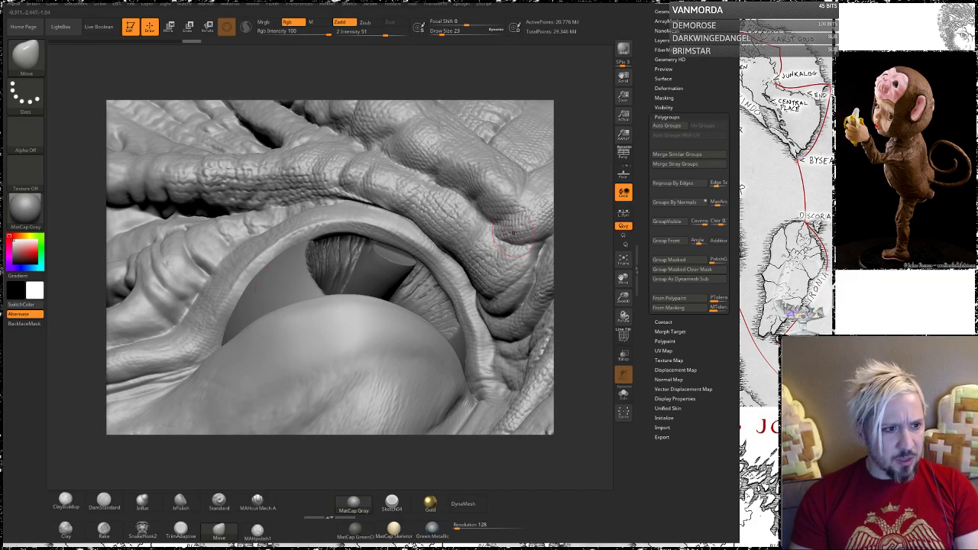
{"action": "left_click_drag", "start_coordinate": [579, 221], "coordinate": [587, 224]}
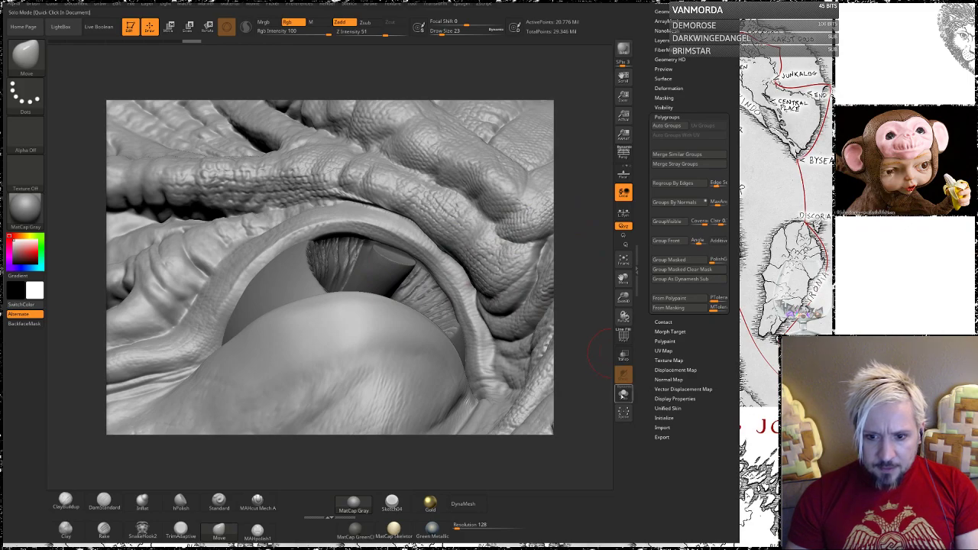
{"action": "right_click_drag", "start_coordinate": [386, 264], "coordinate": [279, 245]}
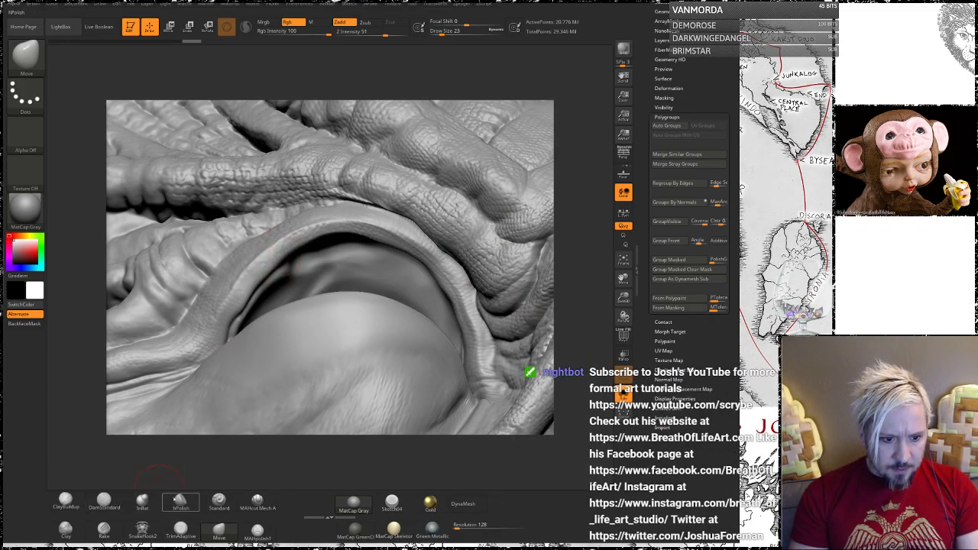
- Flatten the inner edge of the upper eyelid rim from corner to corner with the hPolish brush
{"action": "left_click", "coordinate": [180, 502]}
{"action": "mouse_move", "coordinate": [273, 254]}
{"action": "left_mouse_down"}
{"action": "mouse_move", "coordinate": [299, 235]}
{"action": "mouse_move", "coordinate": [366, 219]}
{"action": "left_mouse_up"}
{"action": "mouse_move", "coordinate": [408, 243]}
{"action": "left_mouse_down"}
{"action": "mouse_move", "coordinate": [386, 221]}
{"action": "mouse_move", "coordinate": [421, 258]}
{"action": "left_mouse_up"}
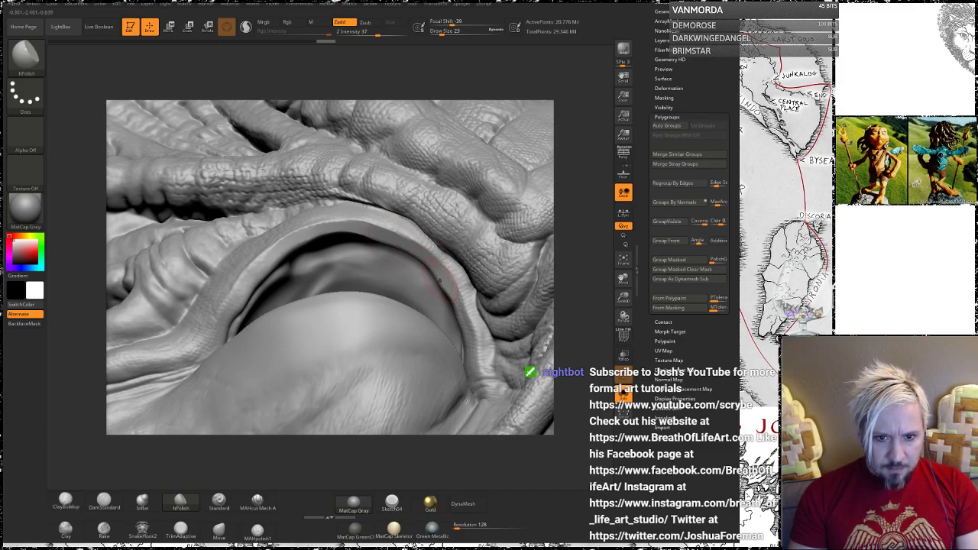
{"action": "left_click_drag", "start_coordinate": [467, 337], "coordinate": [481, 366]}
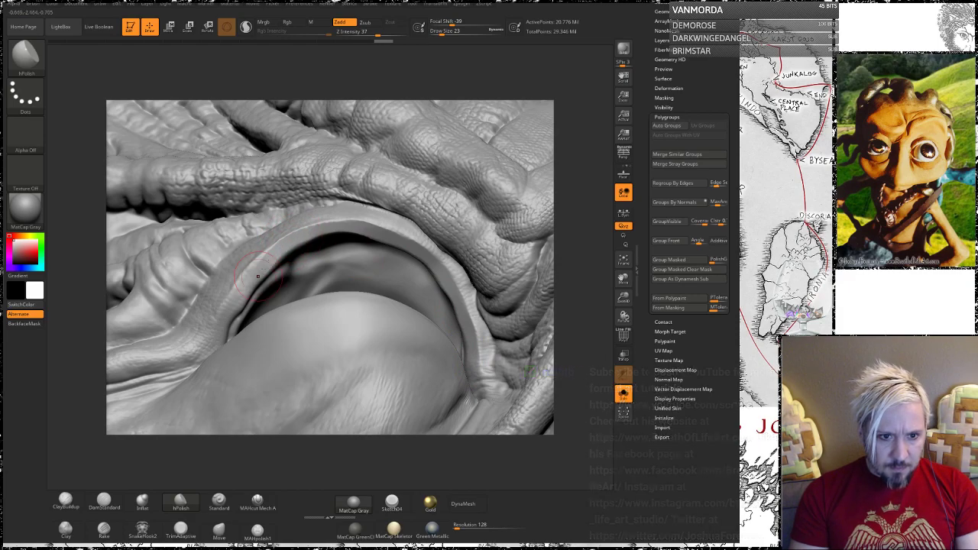
{"action": "left_click_drag", "start_coordinate": [262, 260], "coordinate": [241, 290]}
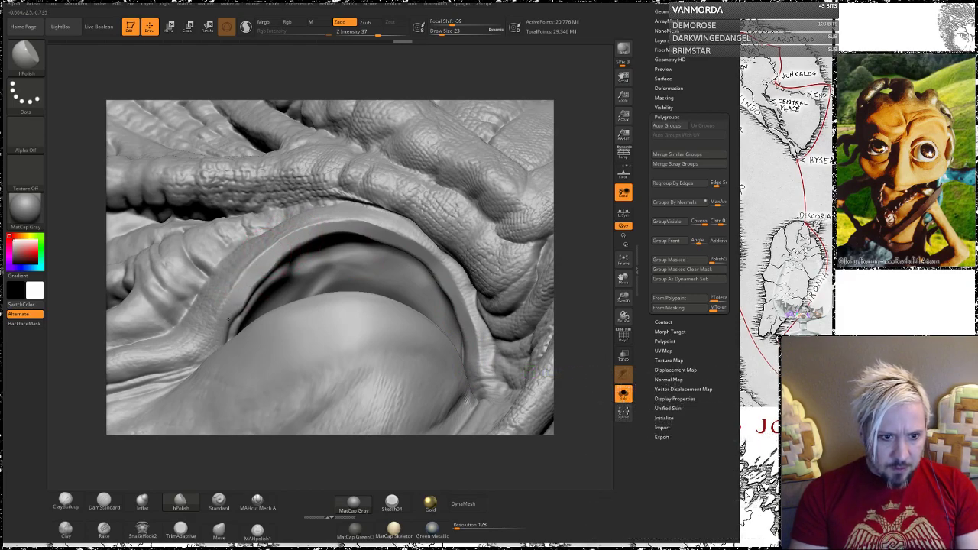
{"action": "left_click_drag", "start_coordinate": [229, 320], "coordinate": [227, 324]}
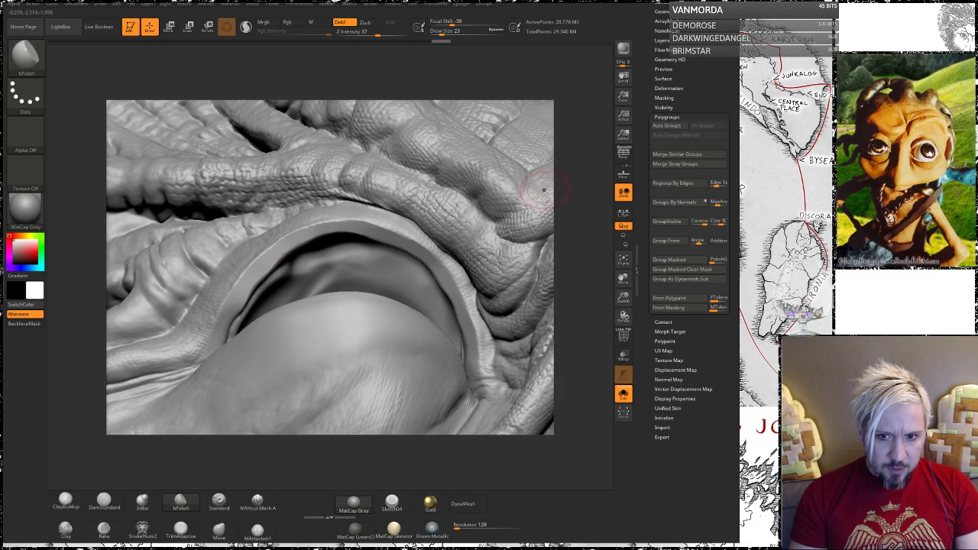
- Adjust the upper eyelid's inner edge in close-up with the Move brush and smooth along the rim
{"action": "left_click_drag", "start_coordinate": [572, 188], "coordinate": [451, 204]}
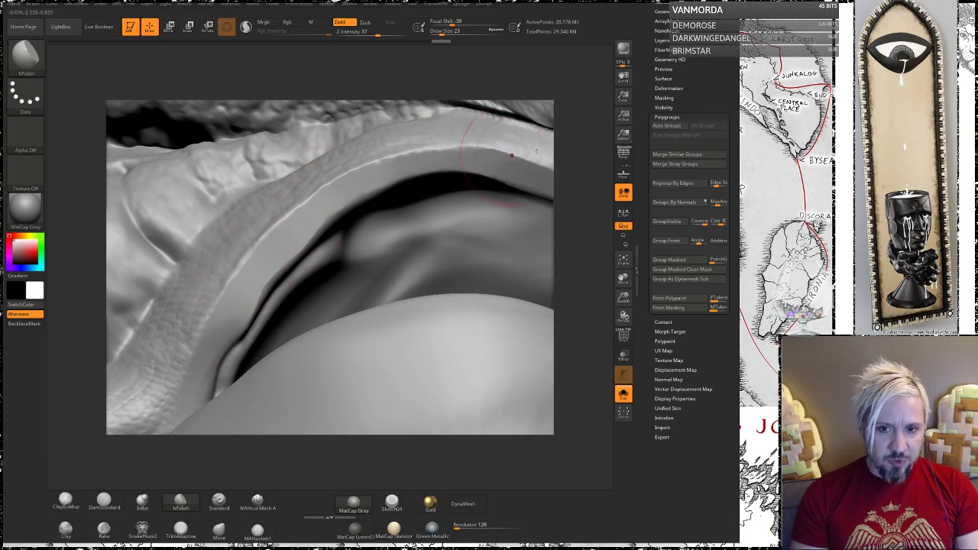
{"action": "left_click_drag", "start_coordinate": [569, 175], "coordinate": [556, 191]}
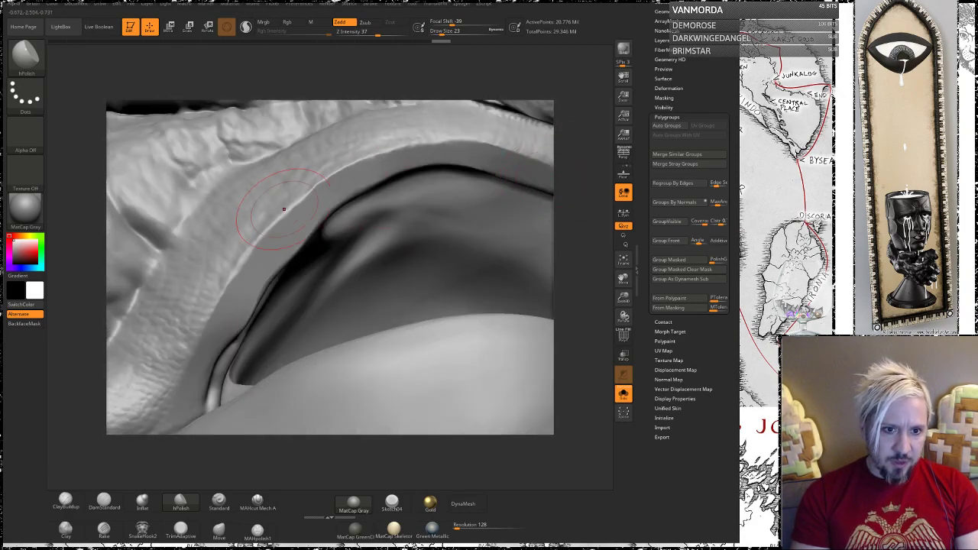
{"action": "left_click", "coordinate": [219, 529]}
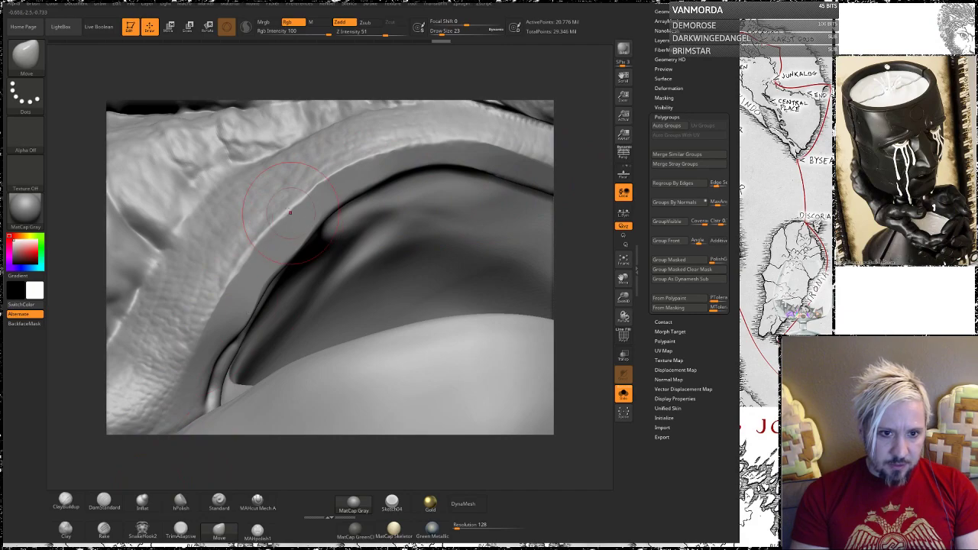
{"action": "left_click_drag", "start_coordinate": [288, 201], "coordinate": [271, 191]}
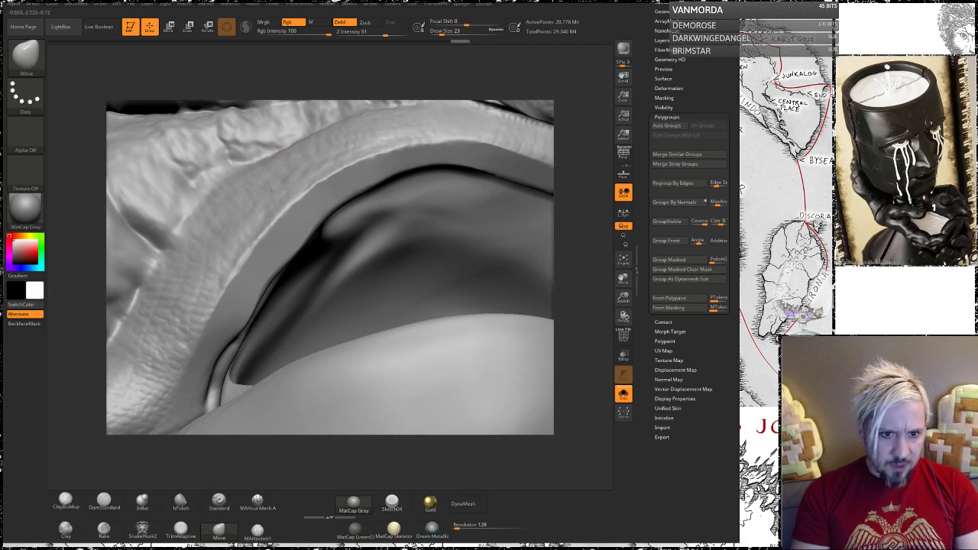
{"action": "left_click_drag", "start_coordinate": [579, 167], "coordinate": [562, 189]}
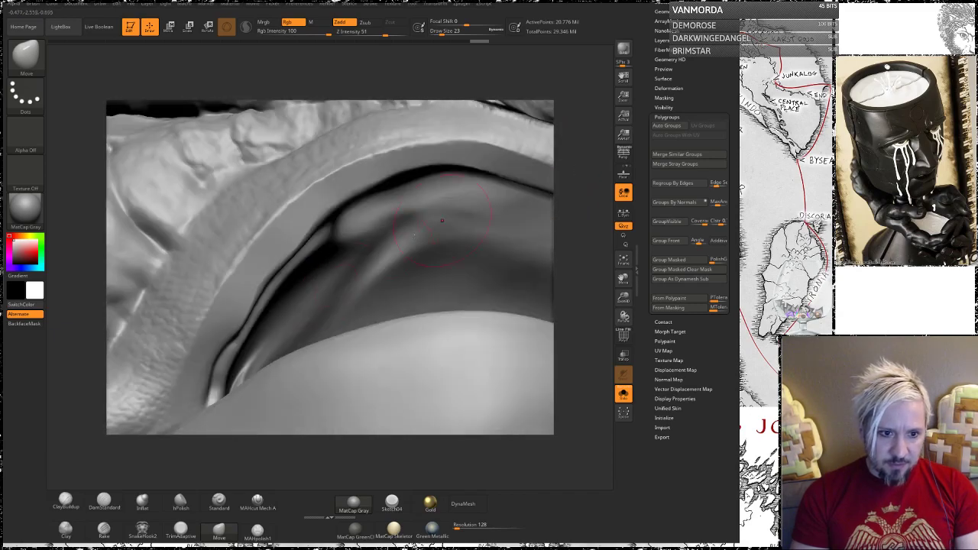
{"action": "mouse_move", "coordinate": [287, 247]}
{"action": "left_mouse_down"}
{"action": "mouse_move", "coordinate": [277, 257]}
{"action": "mouse_move", "coordinate": [280, 235]}
{"action": "mouse_move", "coordinate": [238, 301]}
{"action": "left_mouse_up"}
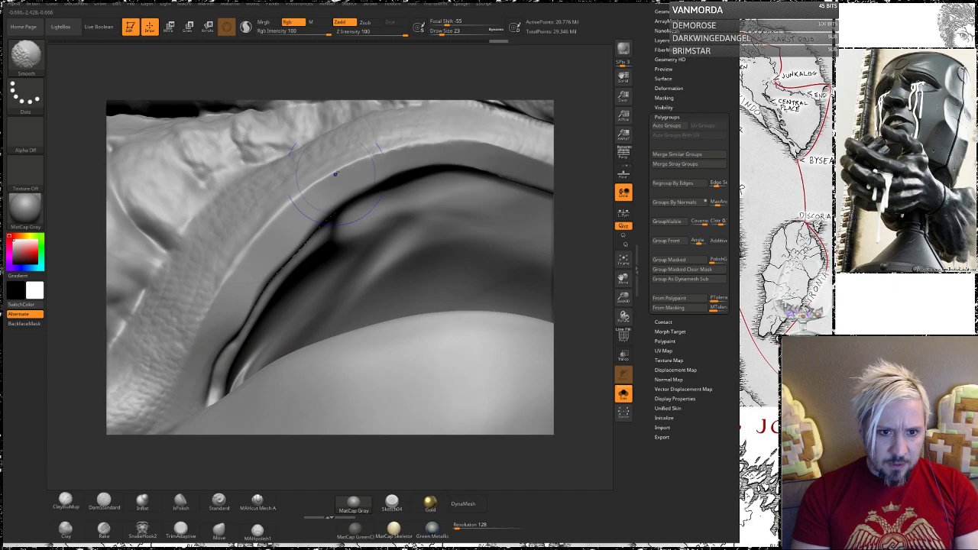
{"action": "mouse_move", "coordinate": [347, 186]}
{"action": "left_mouse_down", "text": "shift"}
{"action": "mouse_move", "coordinate": [460, 157]}
{"action": "mouse_move", "coordinate": [241, 300]}
{"action": "mouse_move", "coordinate": [230, 297]}
{"action": "mouse_move", "coordinate": [205, 363]}
{"action": "mouse_move", "coordinate": [308, 210]}
{"action": "mouse_move", "coordinate": [428, 164]}
{"action": "left_mouse_up", "text": "shift"}
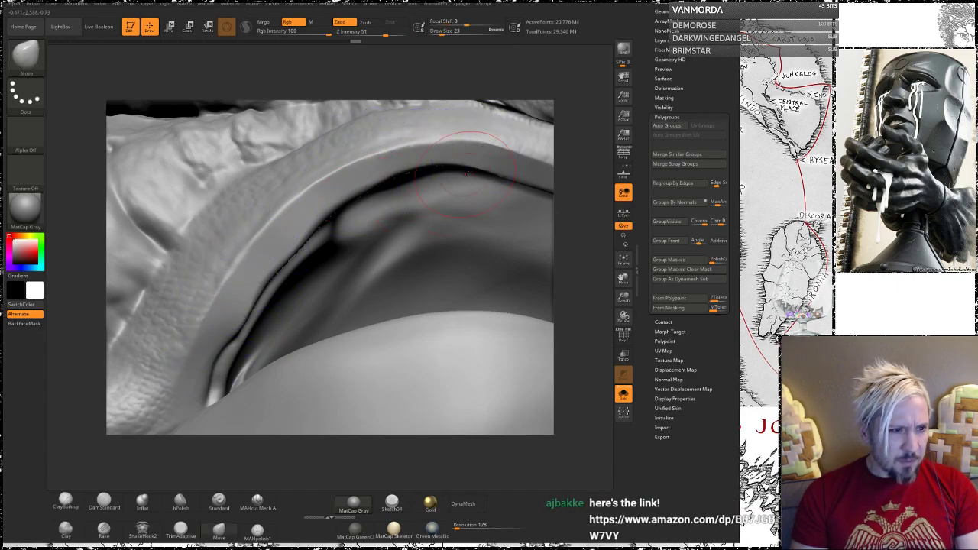
- Step the head down three subdivision levels to check the eyelid's base mesh, and step back up three levels
{"action": "key", "text": "shift+d"}
{"action": "key", "text": "shift+d"}
{"action": "key", "text": "shift+d"}
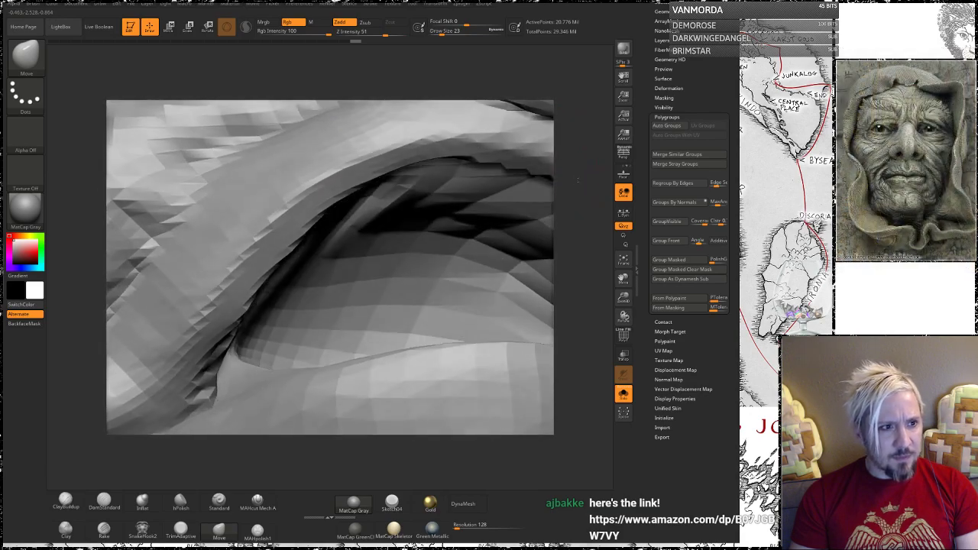
{"action": "key", "text": "d"}
{"action": "key", "text": "d"}
{"action": "key", "text": "d"}
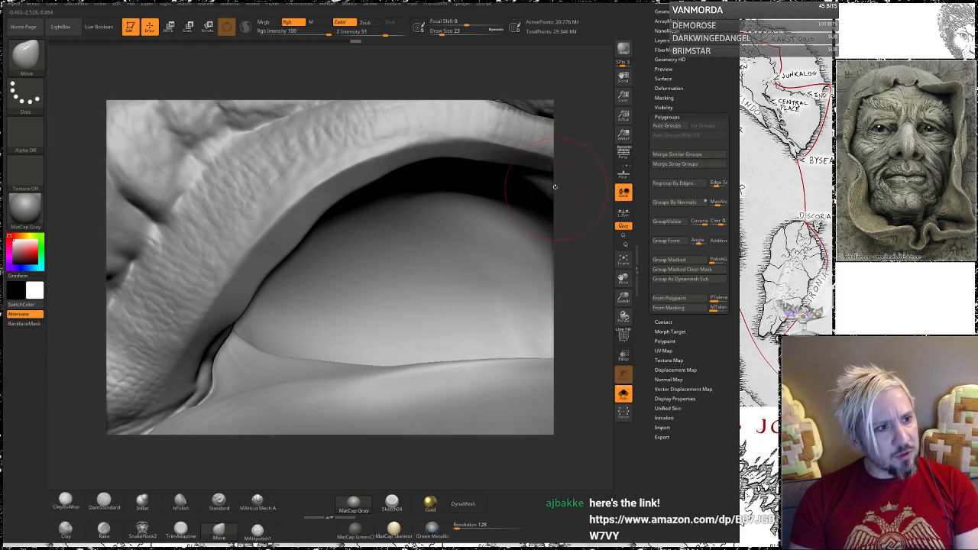
- Compare the upper eyelid rim three subdivision levels down and at full resolution, checking the arch and the corner beside the brow folds
{"action": "key", "text": "shift+d"}
{"action": "key", "text": "shift+d"}
{"action": "key", "text": "shift+d"}
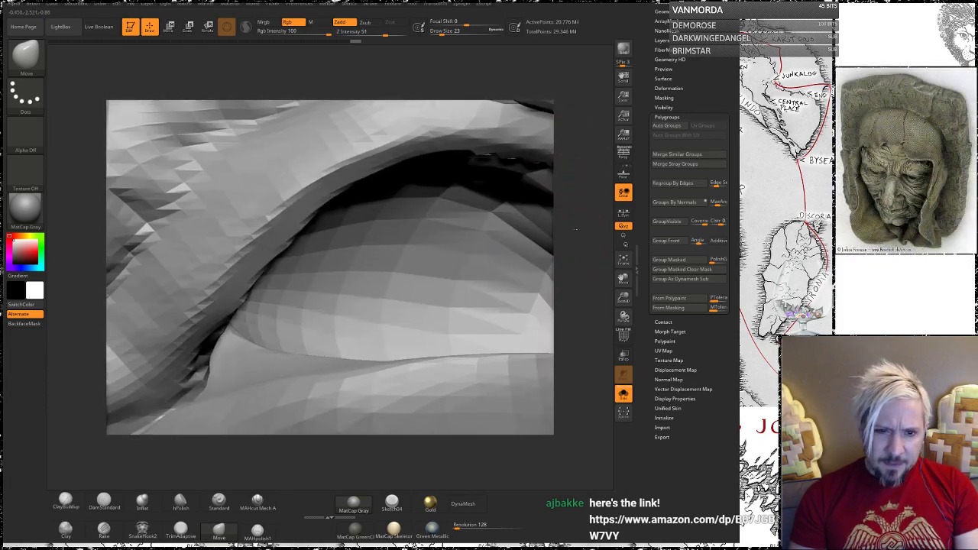
{"action": "key", "text": "d"}
{"action": "key", "text": "d"}
{"action": "key", "text": "d"}
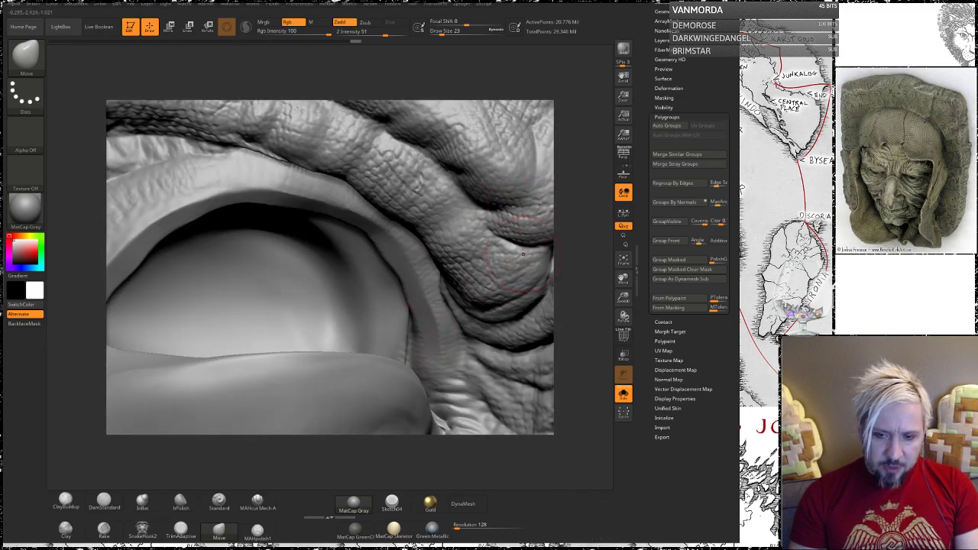
{"action": "key", "text": "shift+d"}
{"action": "key", "text": "shift+d"}
{"action": "key", "text": "shift+d"}
{"action": "key", "text": "d"}
{"action": "key", "text": "d"}
{"action": "key", "text": "d"}
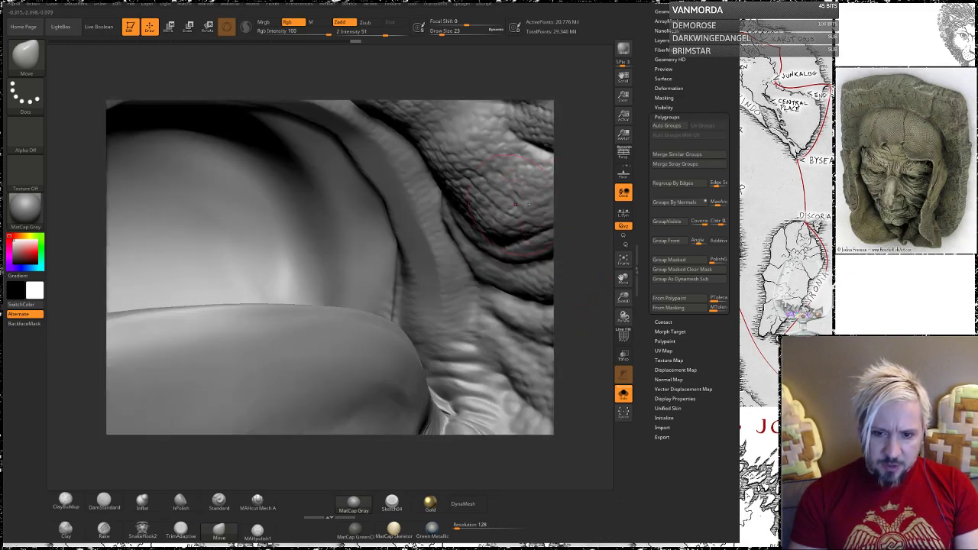
{"action": "key", "text": "shift+d"}
{"action": "key", "text": "shift+d"}
{"action": "key", "text": "shift+d"}
{"action": "key", "text": "d"}
{"action": "key", "text": "d"}
{"action": "key", "text": "d"}
- Reduce the Draw Size to 20 and smooth the eyelid corner beside the brow folds with the Smooth brush
{"action": "key", "text": "space"}
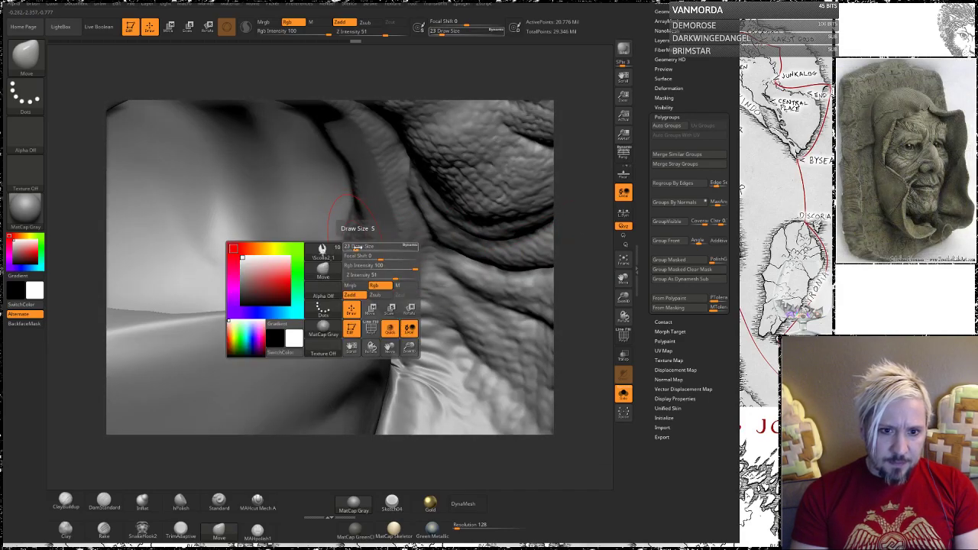
{"action": "key", "text": "shift"}
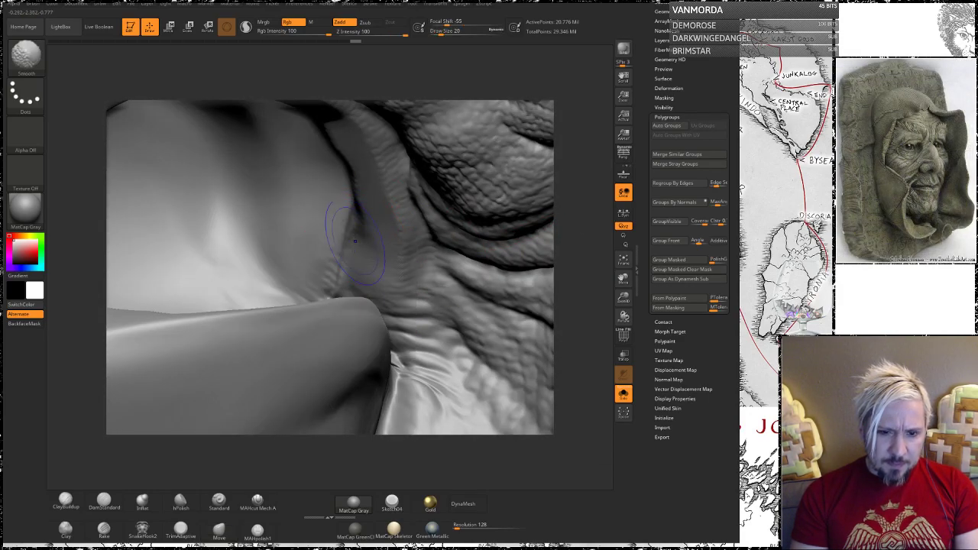
{"action": "right_click_drag", "start_coordinate": [485, 180], "coordinate": [367, 334]}
{"action": "key", "text": "shift"}
{"action": "left_click_drag", "start_coordinate": [338, 324], "coordinate": [340, 319], "text": "shift"}
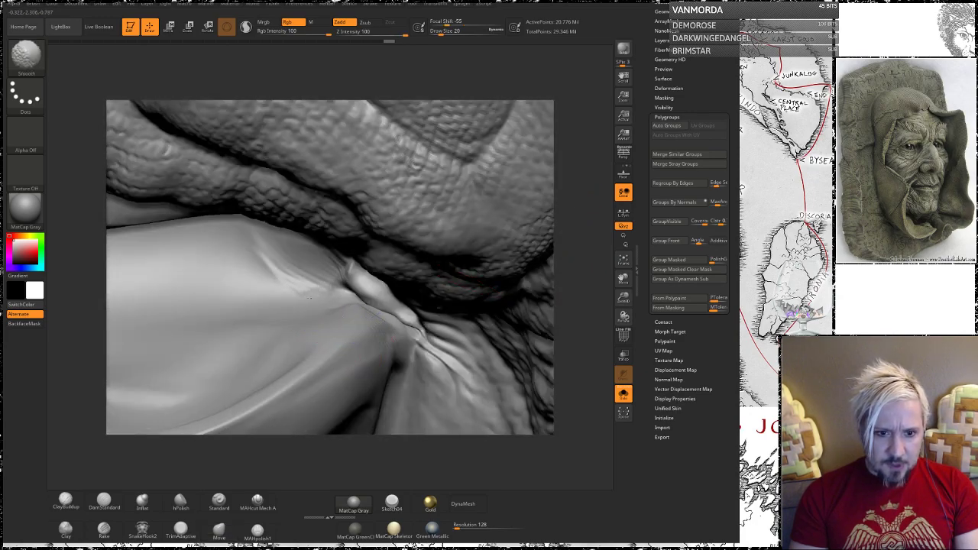
- Turn off Solo mode to show the whole creature and make the eyeball PM3D_Sphere3D2 the active subtool
{"action": "left_click_drag", "start_coordinate": [589, 280], "coordinate": [607, 161], "text": "alt"}
{"action": "right_click_drag", "start_coordinate": [111, 307], "coordinate": [251, 328]}
{"action": "right_click_drag", "start_coordinate": [588, 298], "coordinate": [554, 233]}
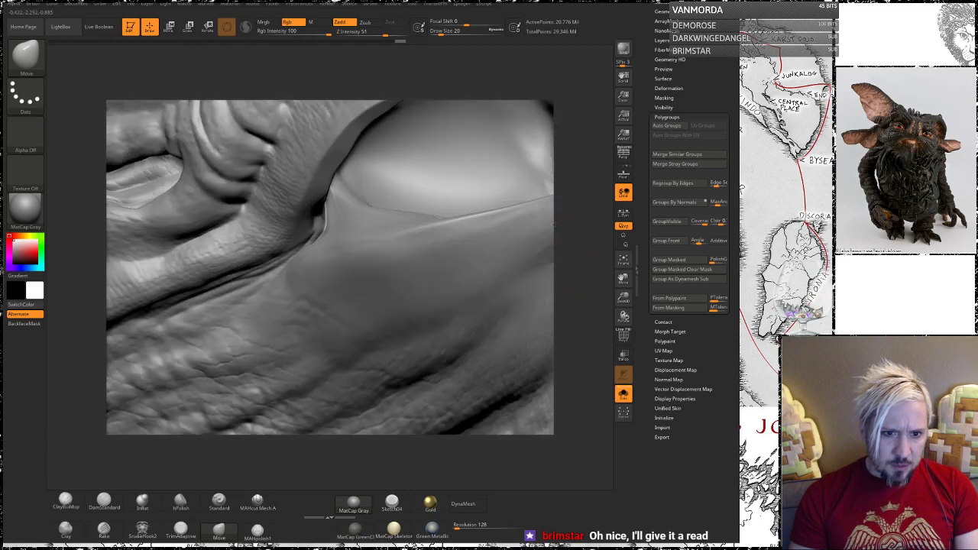
{"action": "left_click_drag", "start_coordinate": [595, 179], "coordinate": [565, 216], "text": "alt"}
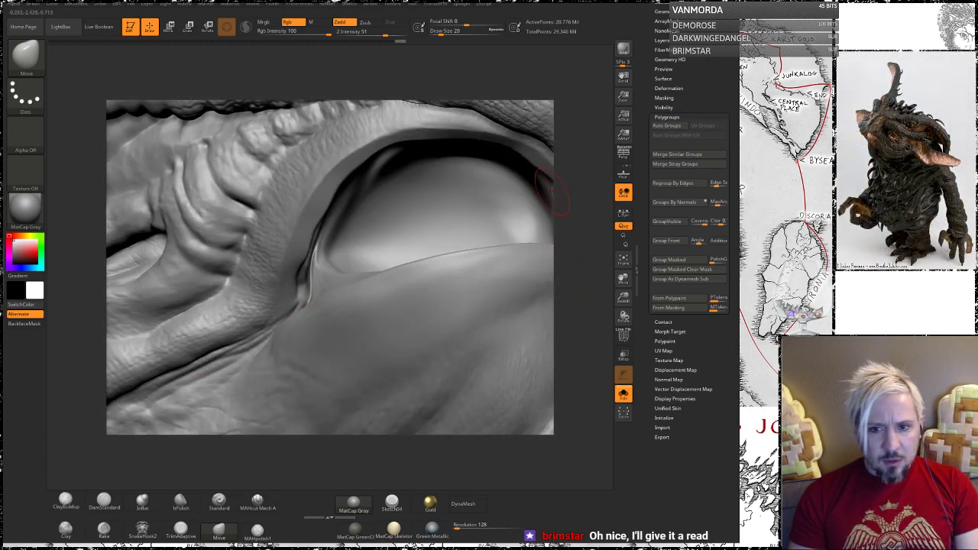
{"action": "left_click_drag", "start_coordinate": [577, 202], "coordinate": [557, 260], "text": "alt"}
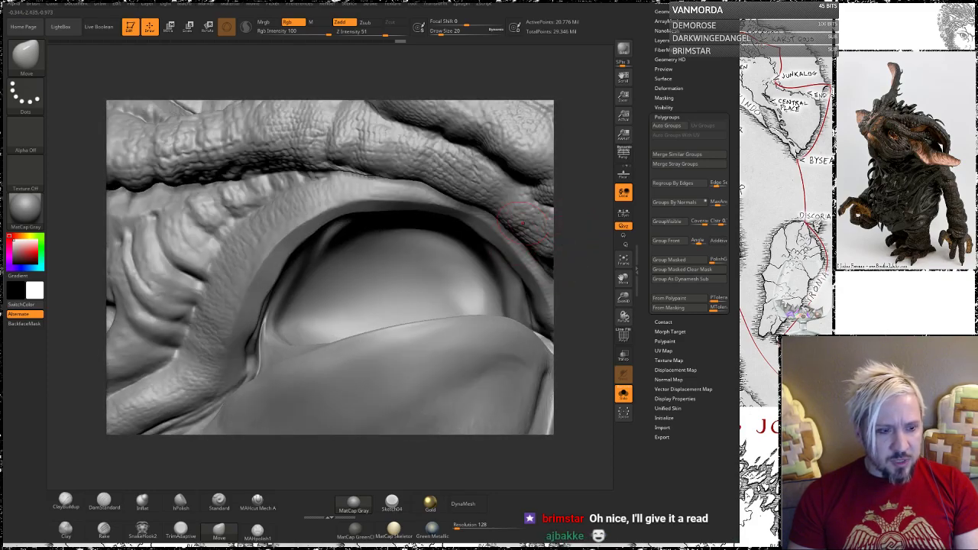
{"action": "right_click_drag", "start_coordinate": [571, 237], "coordinate": [581, 164]}
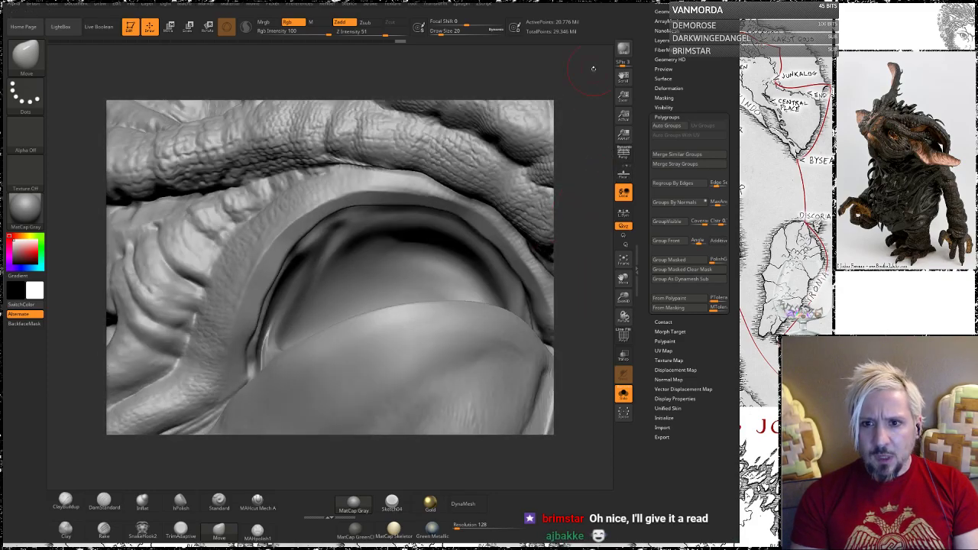
{"action": "left_click", "coordinate": [624, 394]}
{"action": "right_click_drag", "start_coordinate": [582, 264], "coordinate": [527, 166]}
{"action": "mouse_move", "coordinate": [582, 193]}
{"action": "left_mouse_down"}
{"action": "mouse_move", "coordinate": [610, 195]}
{"action": "mouse_move", "coordinate": [545, 194]}
{"action": "mouse_move", "coordinate": [590, 192]}
{"action": "mouse_move", "coordinate": [565, 219]}
{"action": "mouse_move", "coordinate": [575, 226]}
{"action": "mouse_move", "coordinate": [571, 200]}
{"action": "mouse_move", "coordinate": [468, 241]}
{"action": "left_mouse_up"}
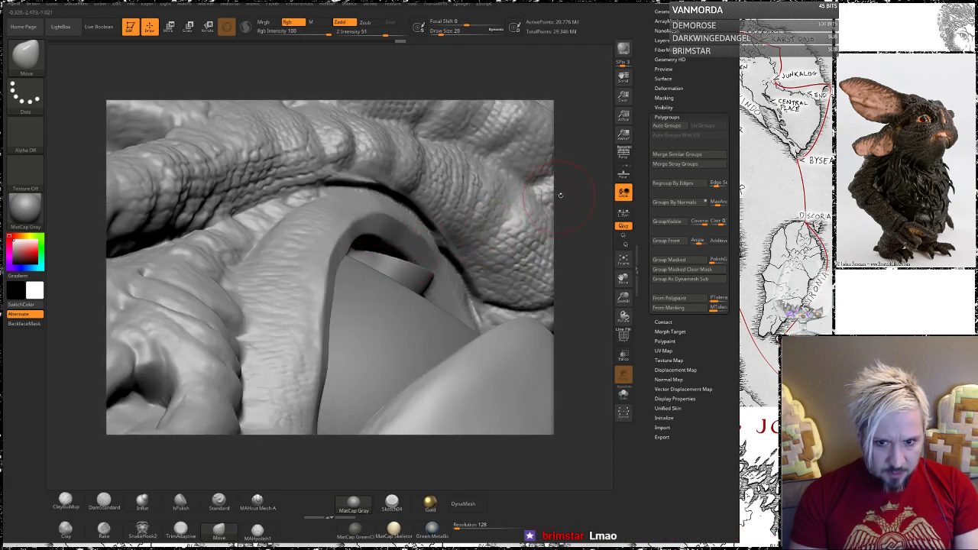
{"action": "left_click_drag", "start_coordinate": [560, 195], "coordinate": [365, 291]}
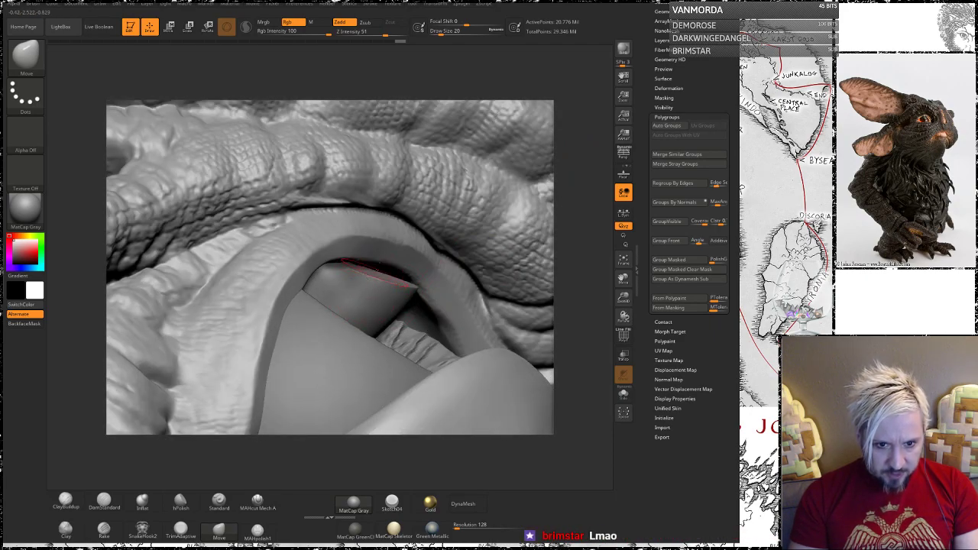
{"action": "mouse_move", "coordinate": [574, 201]}
{"action": "left_mouse_down"}
{"action": "mouse_move", "coordinate": [562, 204]}
{"action": "mouse_move", "coordinate": [582, 198]}
{"action": "mouse_move", "coordinate": [559, 205]}
{"action": "mouse_move", "coordinate": [540, 227]}
{"action": "left_mouse_up"}
{"action": "left_click", "coordinate": [330, 314], "text": "alt"}
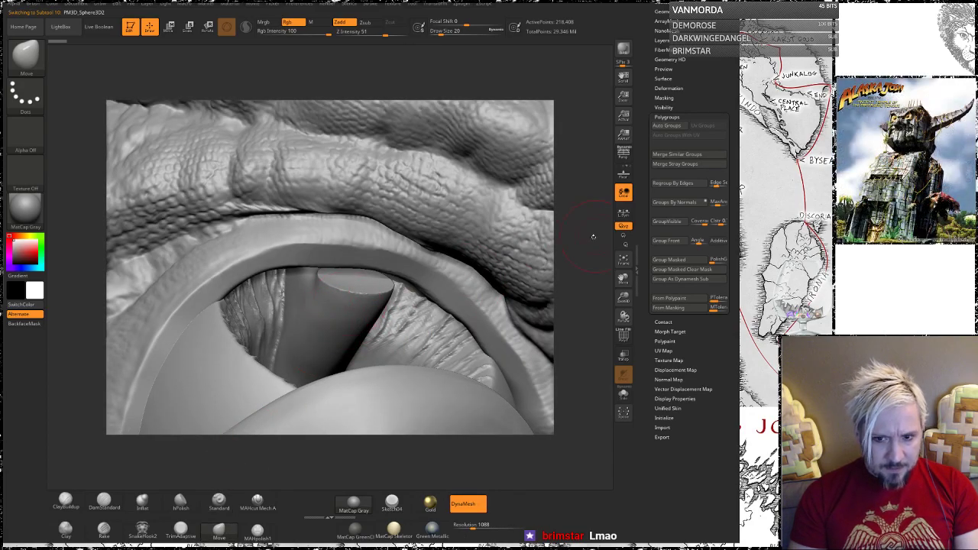
- Set the Draw Size to 51 and raise the eye's cylindrical highlight post towards the upper lid with the Move brush, using temporary transparency
{"action": "left_click_drag", "start_coordinate": [592, 236], "coordinate": [631, 244]}
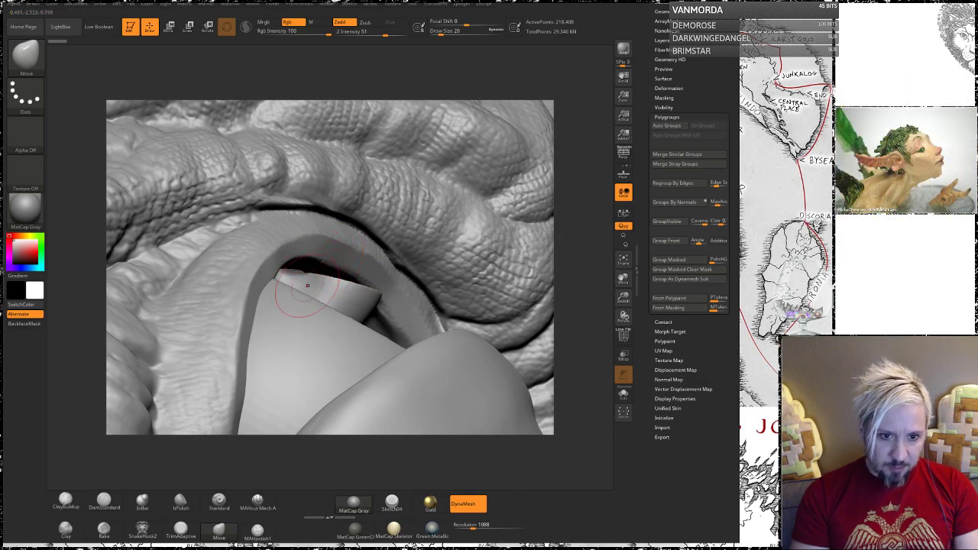
{"action": "left_click_drag", "start_coordinate": [576, 206], "coordinate": [603, 207]}
{"action": "key", "text": "space"}
{"action": "left_click_drag", "start_coordinate": [362, 290], "coordinate": [369, 291]}
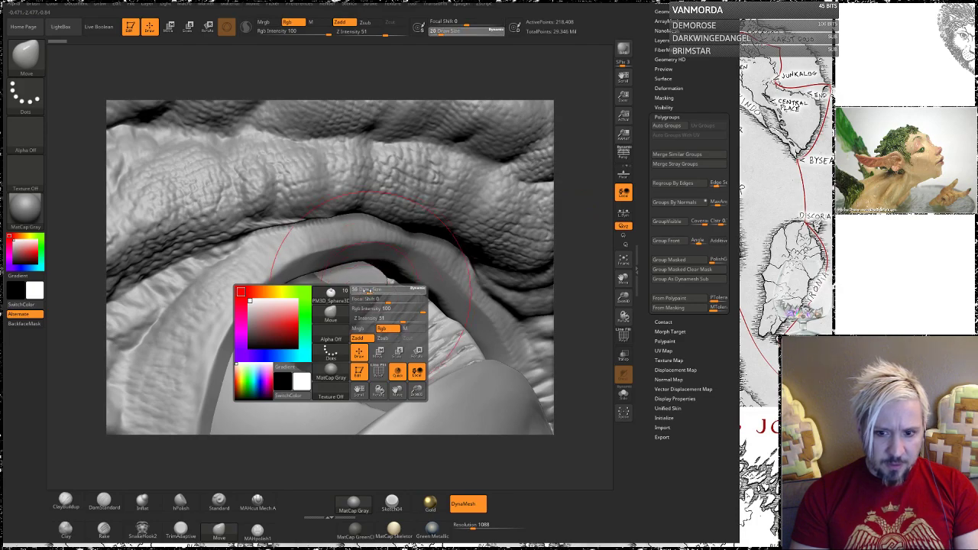
{"action": "left_click", "coordinate": [624, 356]}
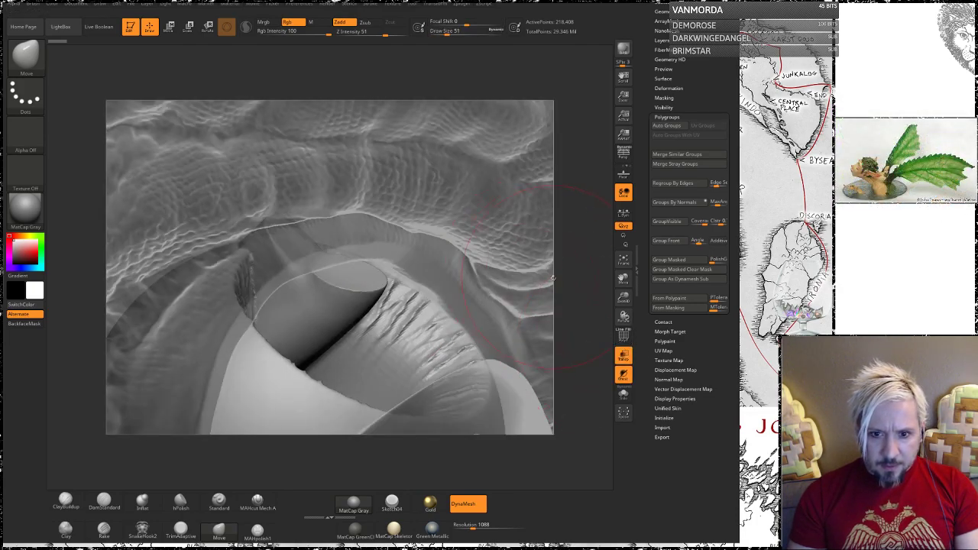
{"action": "right_click_drag", "start_coordinate": [511, 283], "coordinate": [329, 280]}
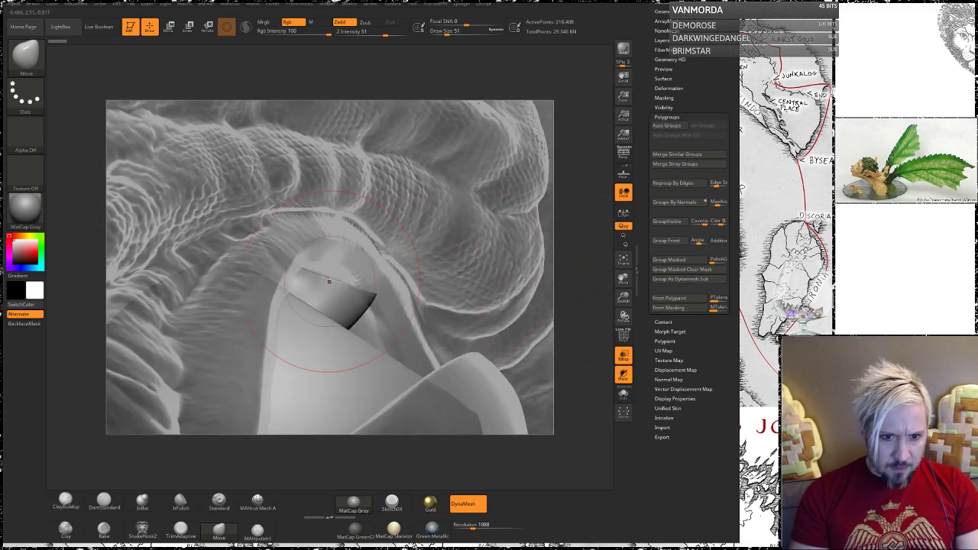
{"action": "left_click_drag", "start_coordinate": [334, 276], "coordinate": [336, 273]}
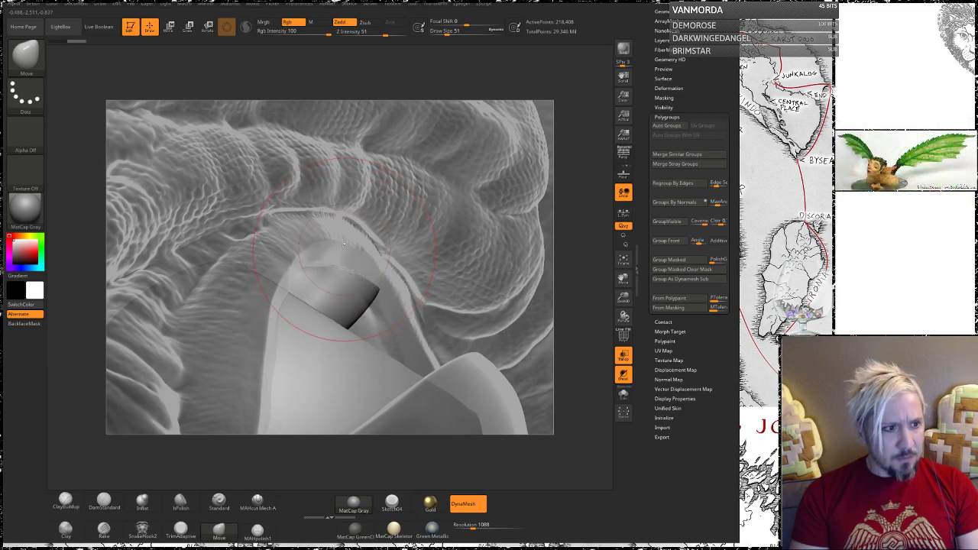
{"action": "left_click_drag", "start_coordinate": [588, 192], "coordinate": [110, 140]}
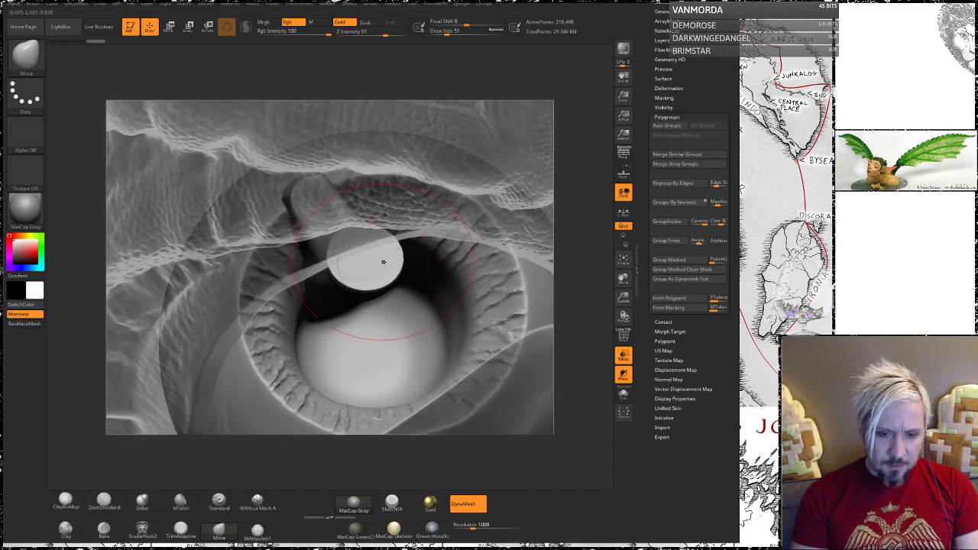
{"action": "left_click_drag", "start_coordinate": [563, 254], "coordinate": [579, 349]}
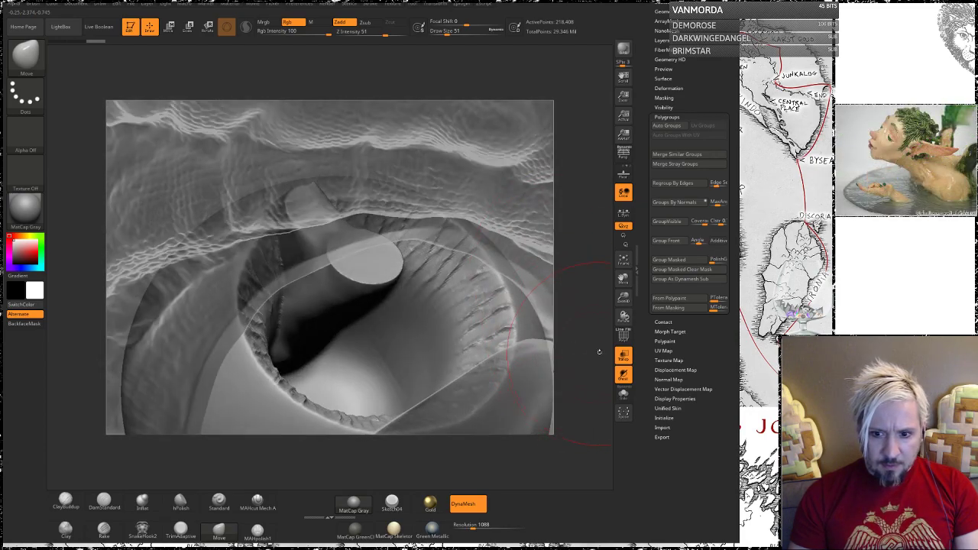
{"action": "left_click", "coordinate": [623, 355]}
- Examine the eye highlights and eyelids on the whole face from the front and three-quarter views
{"action": "left_click_drag", "start_coordinate": [591, 250], "coordinate": [564, 195]}
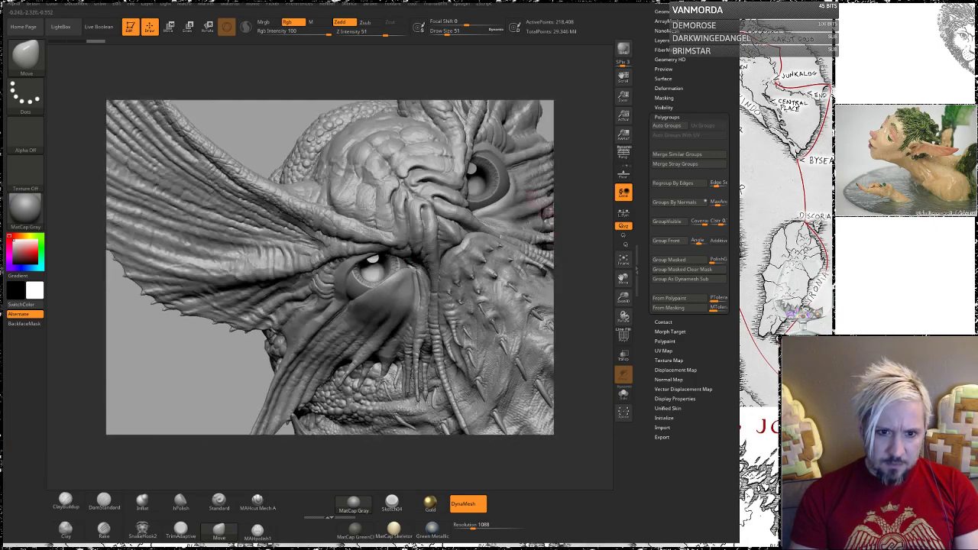
{"action": "left_click_drag", "start_coordinate": [587, 265], "coordinate": [527, 187]}
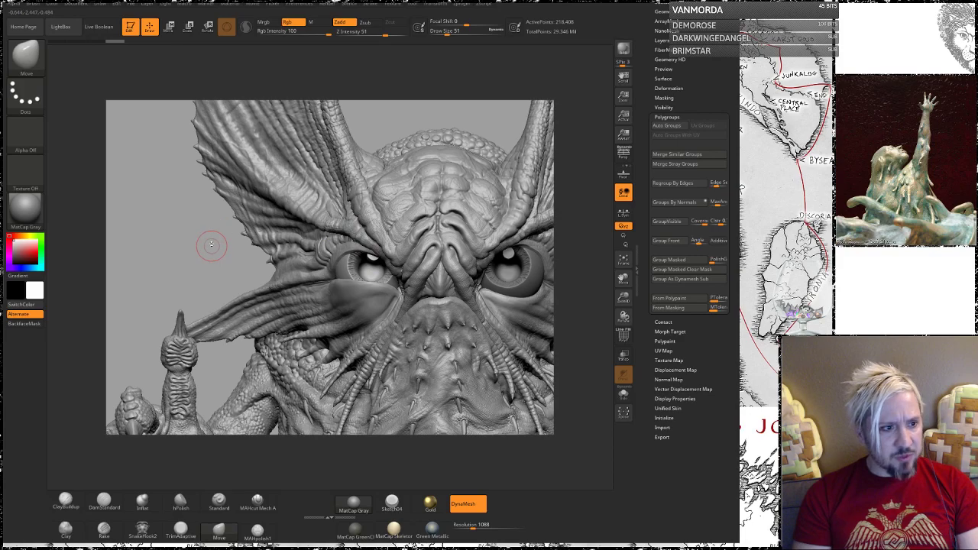
{"action": "left_click_drag", "start_coordinate": [161, 240], "coordinate": [228, 262]}
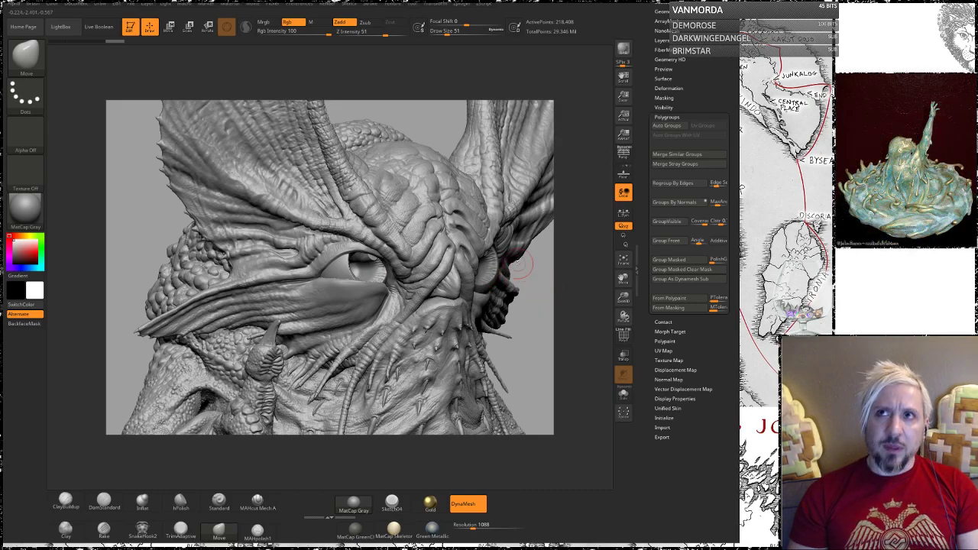
{"action": "left_click_drag", "start_coordinate": [542, 287], "coordinate": [557, 312]}
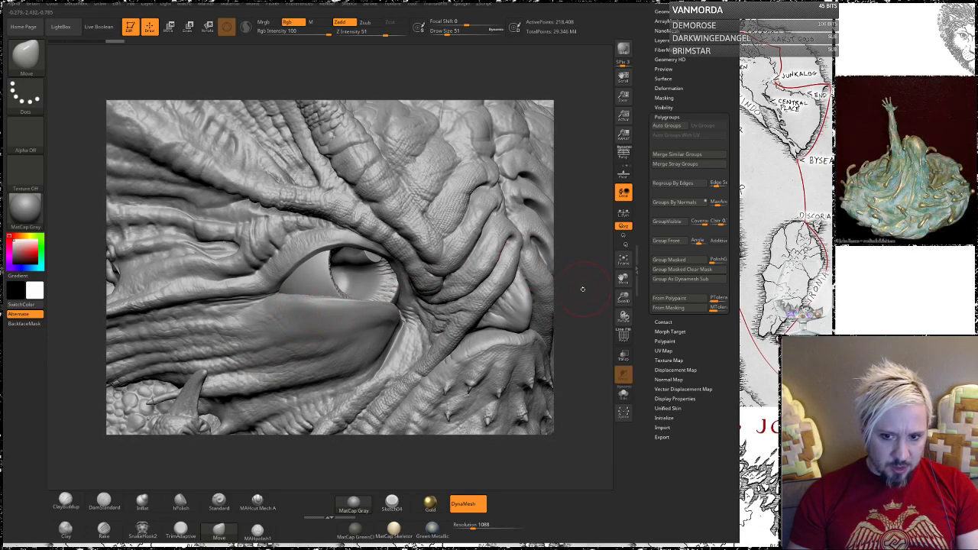
{"action": "left_click_drag", "start_coordinate": [581, 290], "coordinate": [574, 284]}
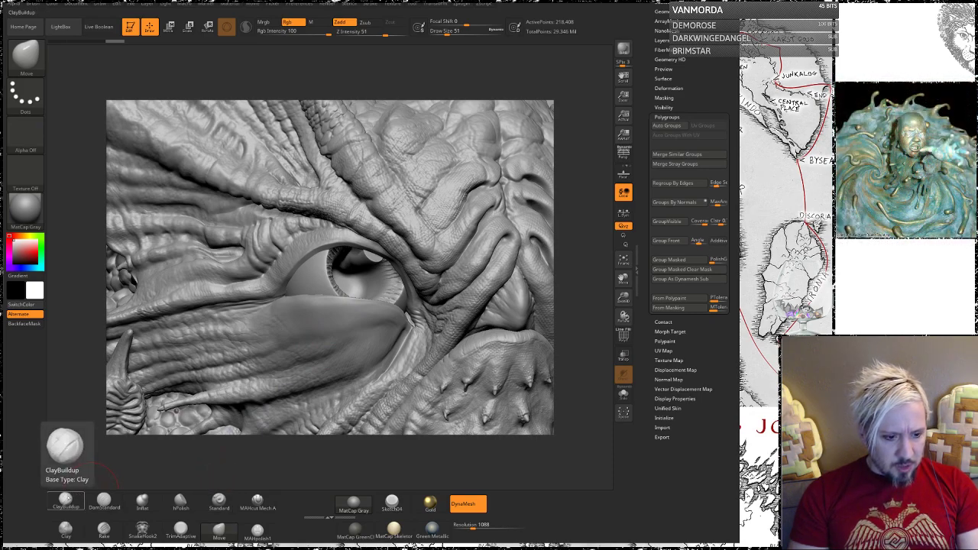
- Set up the Standard brush with the vein-patterned 922 × 828 Image alpha and the DragRect stroke
{"action": "left_click", "coordinate": [219, 501]}
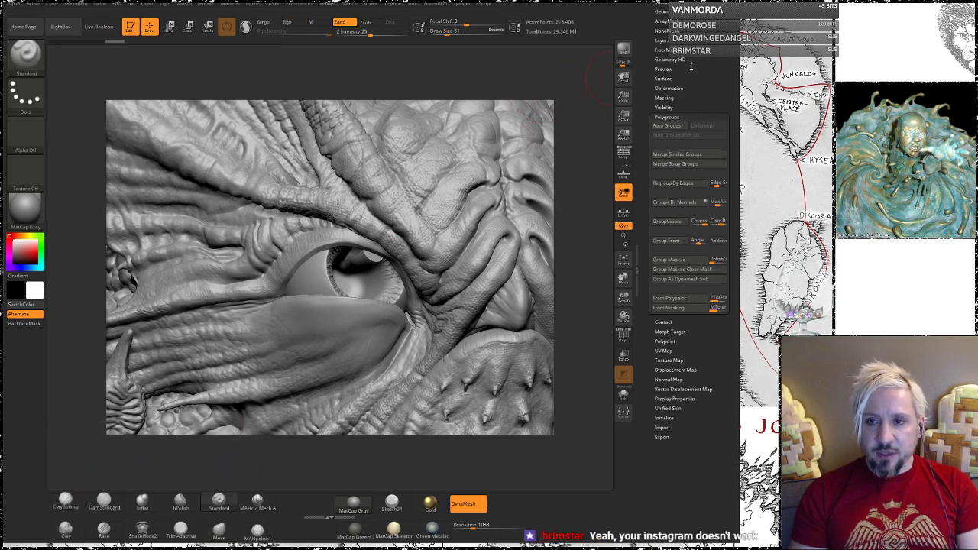
{"action": "left_click_drag", "start_coordinate": [707, 67], "coordinate": [710, 134]}
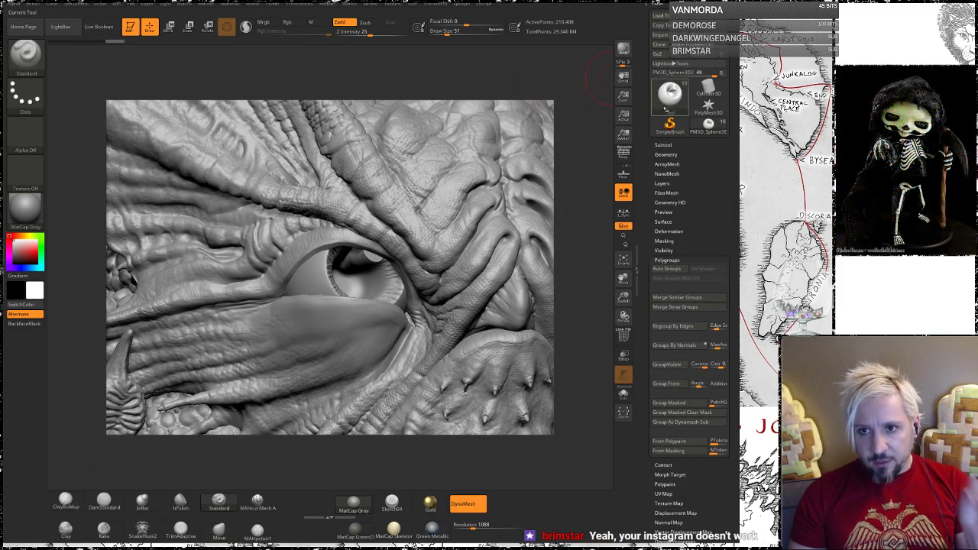
{"action": "left_click", "coordinate": [663, 94]}
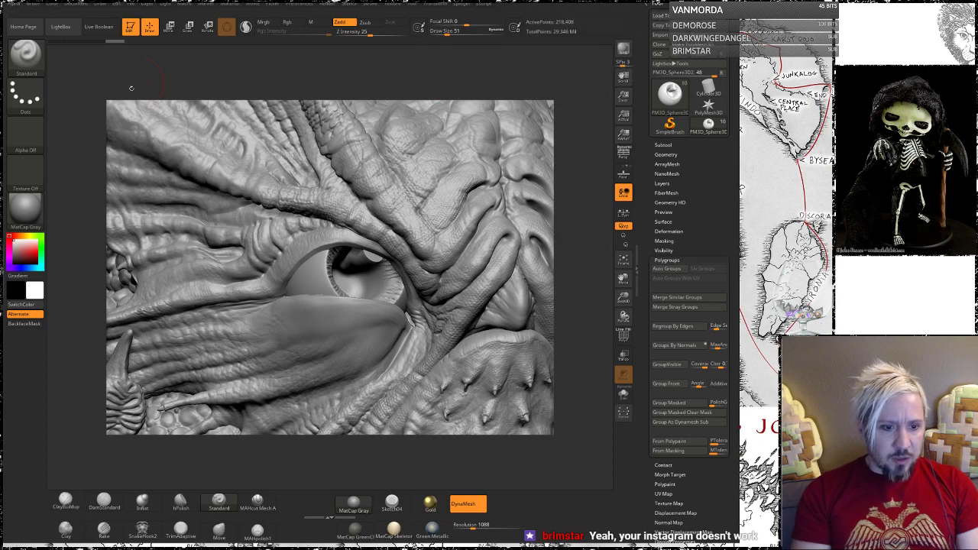
{"action": "left_click", "coordinate": [25, 146]}
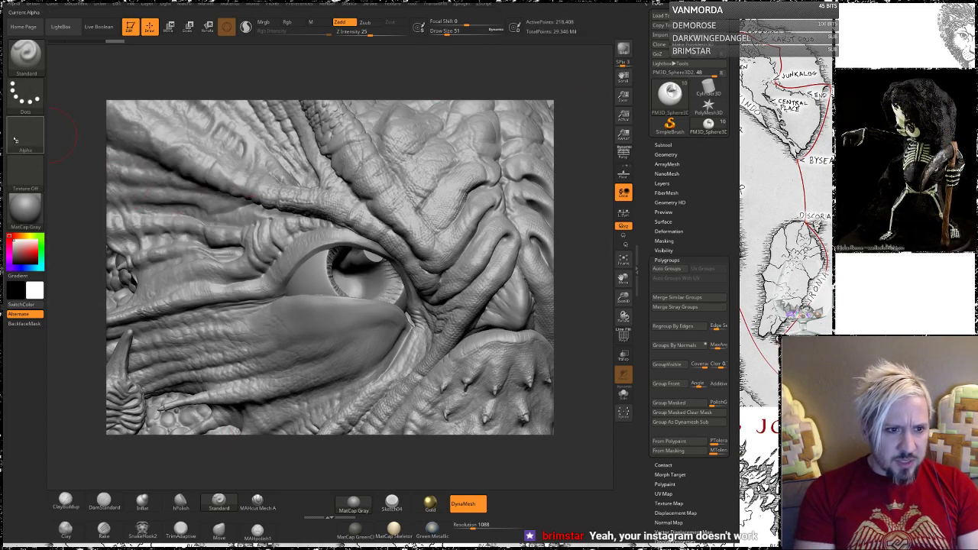
{"action": "left_click", "coordinate": [25, 137]}
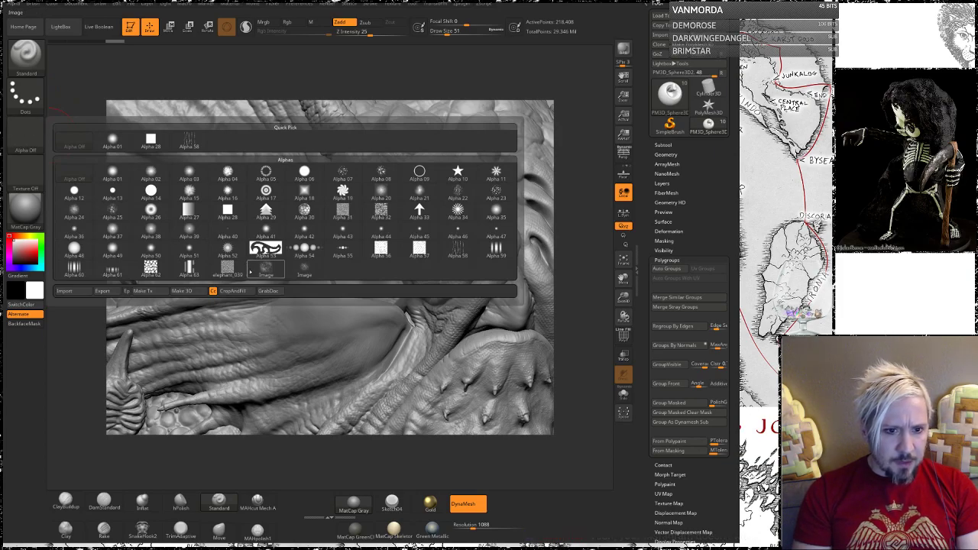
{"action": "left_click", "coordinate": [256, 260]}
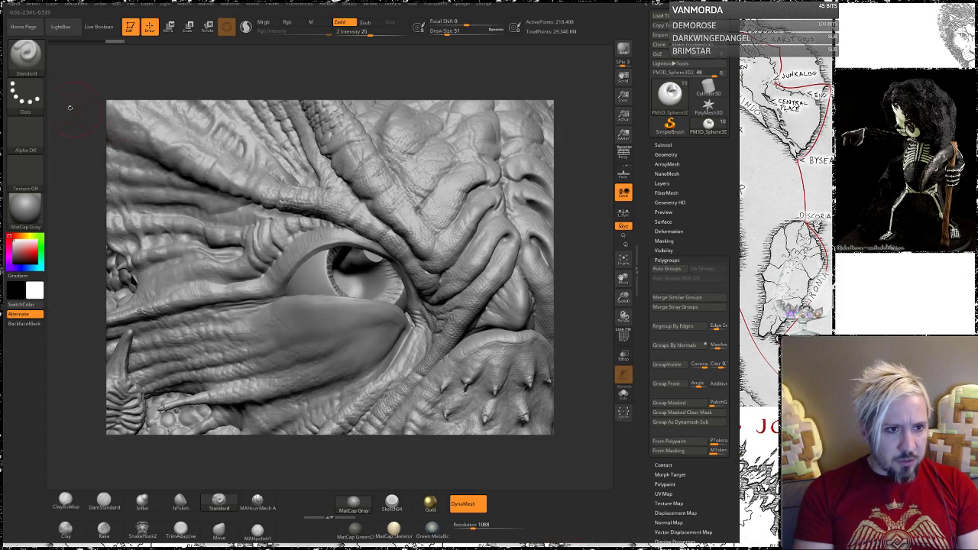
{"action": "left_click", "coordinate": [35, 138]}
{"action": "mouse_move", "coordinate": [266, 269]}
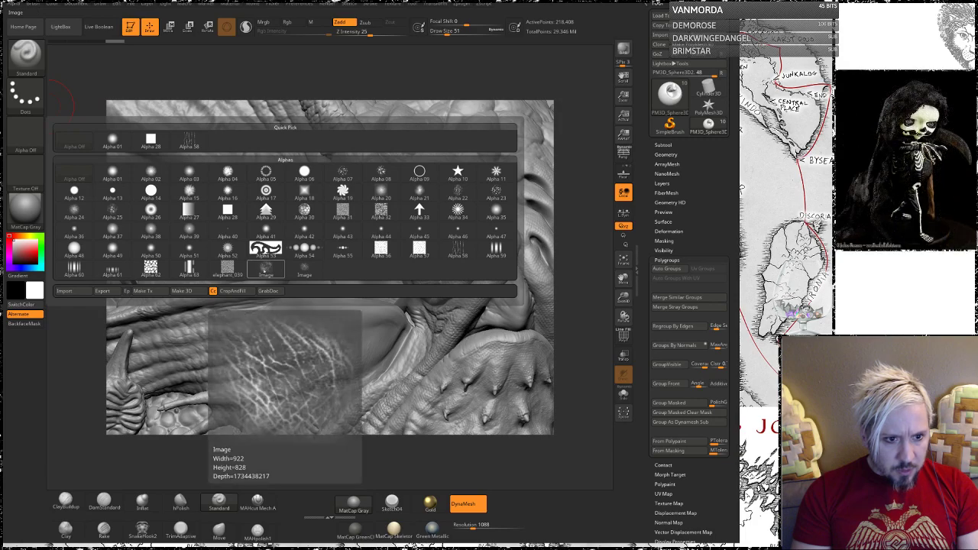
{"action": "left_click", "coordinate": [267, 269]}
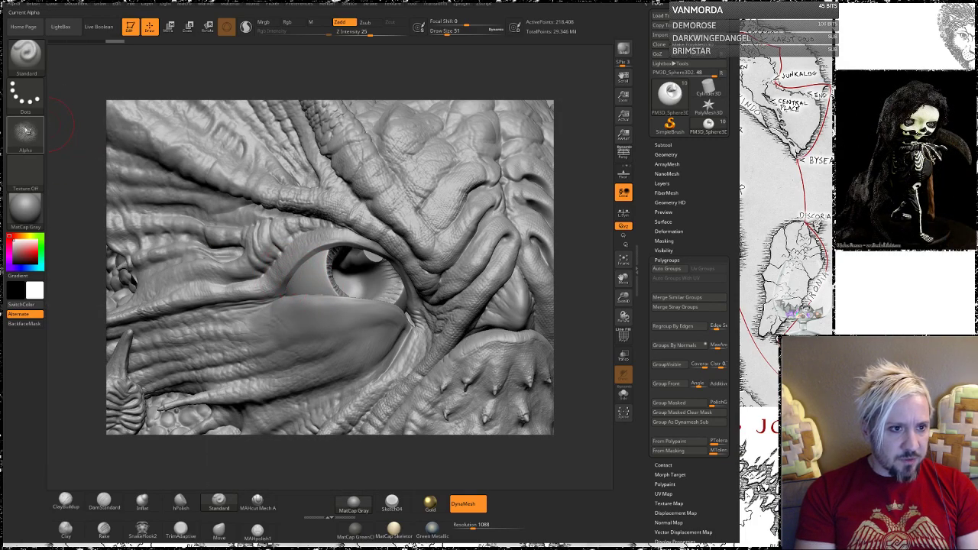
{"action": "left_click", "coordinate": [29, 99]}
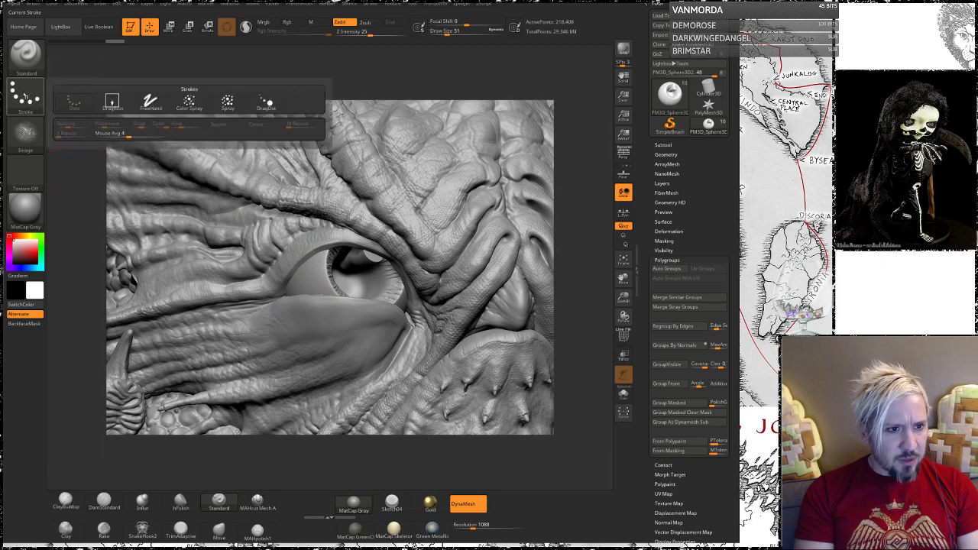
{"action": "left_click", "coordinate": [112, 102]}
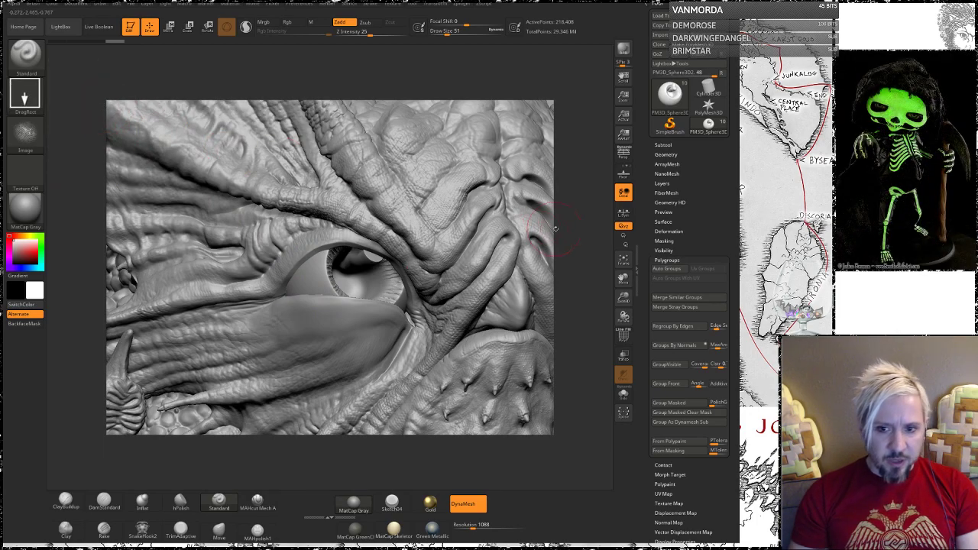
- Make the creature's body Scolla2_1 the active subtool, then try a raised scale-alpha stamp on the lower eyelid and undo it
{"action": "left_click_drag", "start_coordinate": [574, 246], "coordinate": [574, 294]}
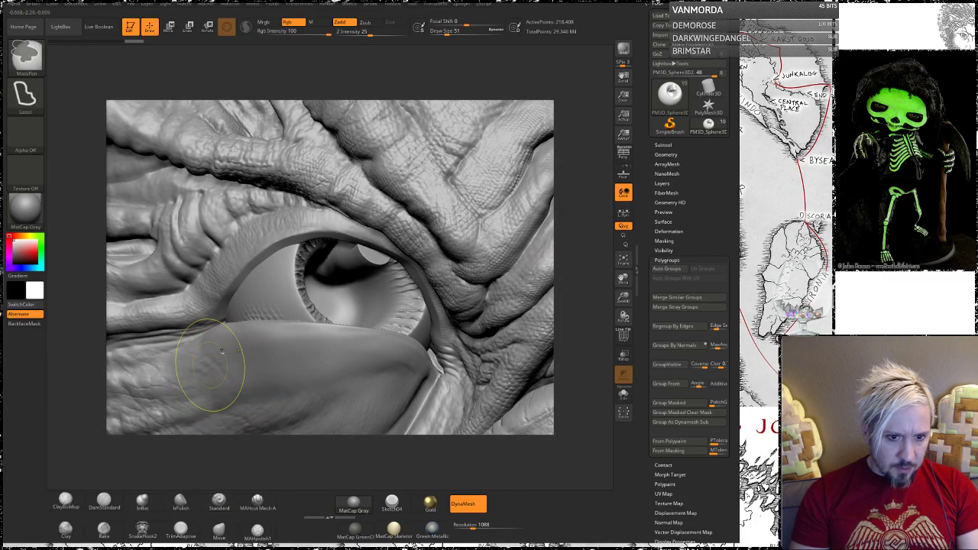
{"action": "left_click", "coordinate": [239, 371], "text": "alt"}
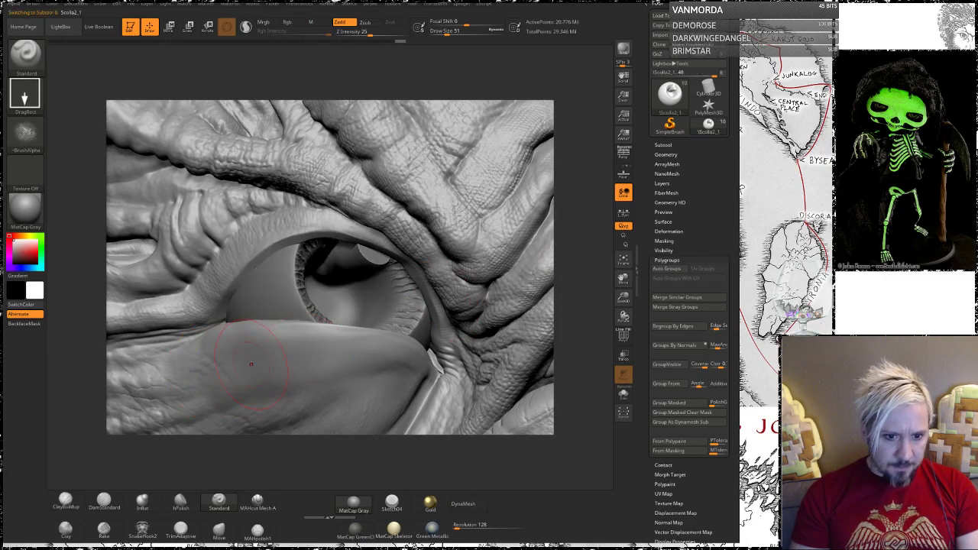
{"action": "left_click_drag", "start_coordinate": [239, 372], "coordinate": [289, 400]}
{"action": "key", "text": "ctrl+z"}
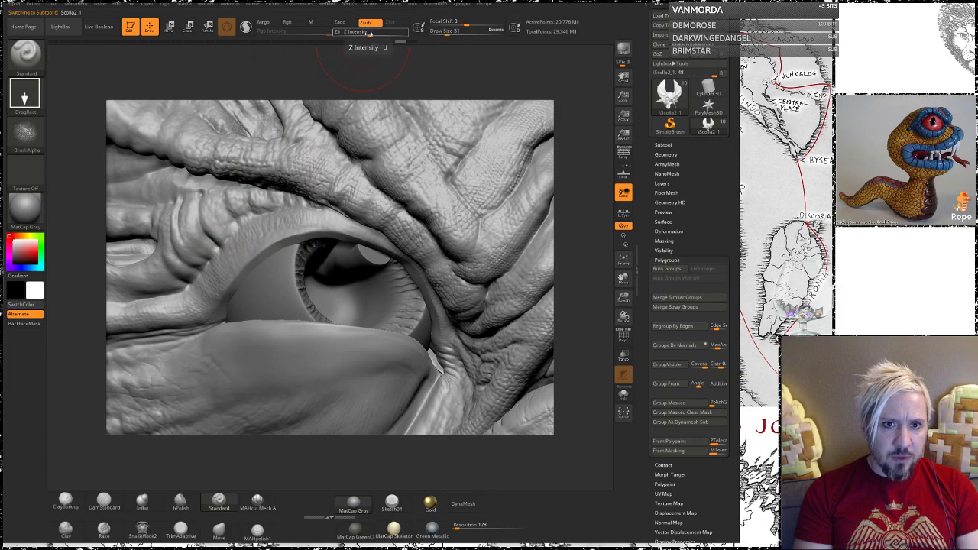
- Stamp the scale alpha into the outer part of the lower eyelid using Zsub and a Z Intensity of 16
{"action": "left_click_drag", "start_coordinate": [257, 367], "coordinate": [298, 406]}
{"action": "mouse_move", "coordinate": [566, 204]}
{"action": "left_mouse_down"}
{"action": "mouse_move", "coordinate": [576, 293]}
{"action": "mouse_move", "coordinate": [568, 196]}
{"action": "left_mouse_up"}
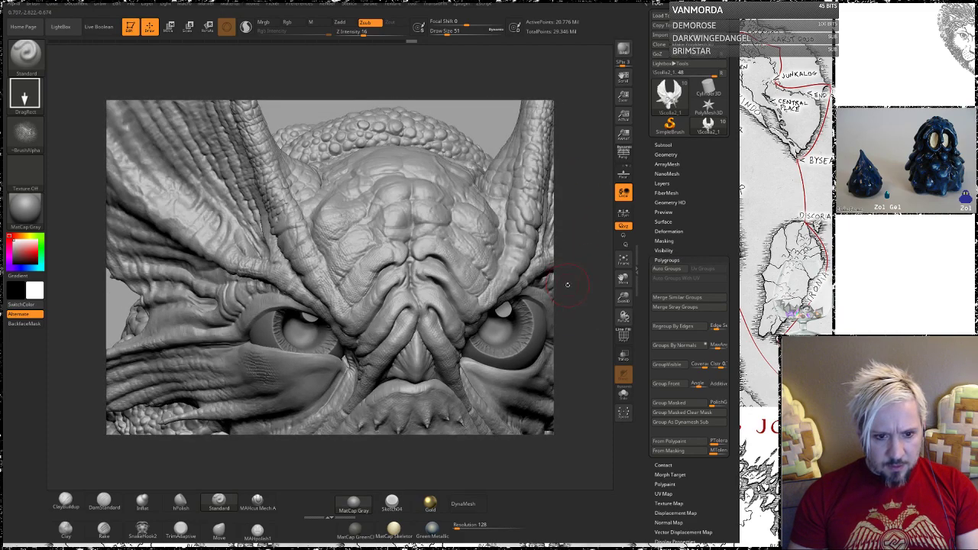
{"action": "left_click_drag", "start_coordinate": [567, 282], "coordinate": [560, 241]}
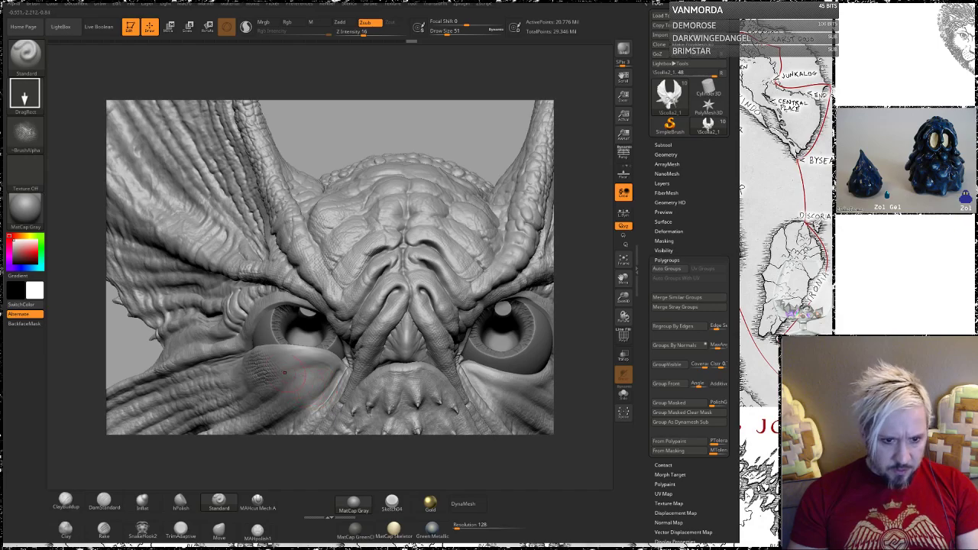
{"action": "left_click_drag", "start_coordinate": [575, 292], "coordinate": [479, 267], "text": "alt"}
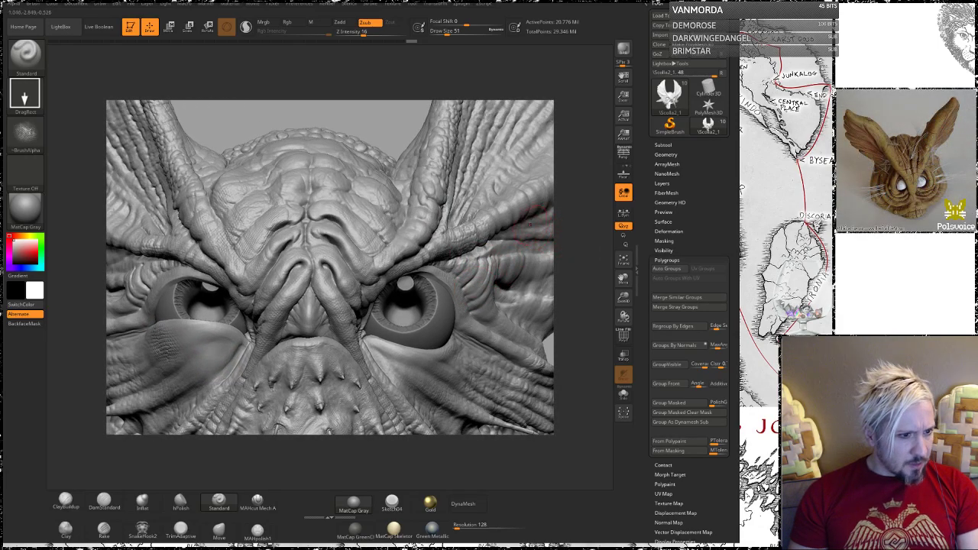
{"action": "mouse_move", "coordinate": [575, 217]}
{"action": "left_mouse_down"}
{"action": "mouse_move", "coordinate": [575, 245]}
{"action": "mouse_move", "coordinate": [567, 242]}
{"action": "left_mouse_up"}
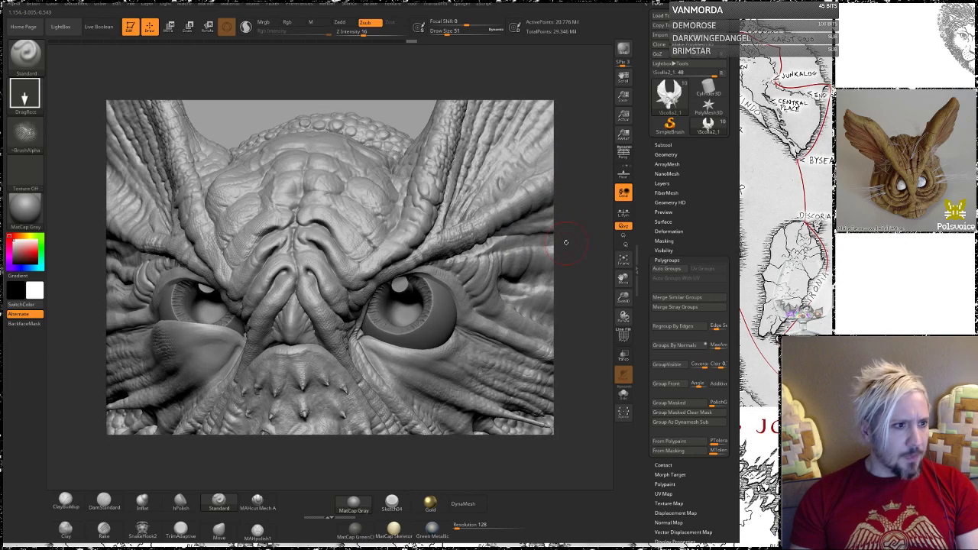
- Check the current brush alpha's preview and save the project
{"action": "mouse_move", "coordinate": [25, 132]}
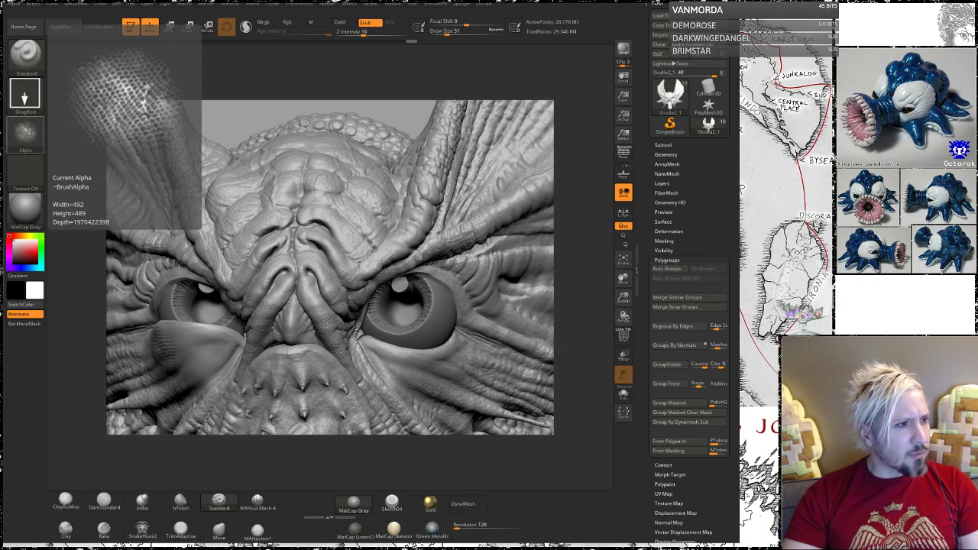
{"action": "key", "text": "ctrl+s"}
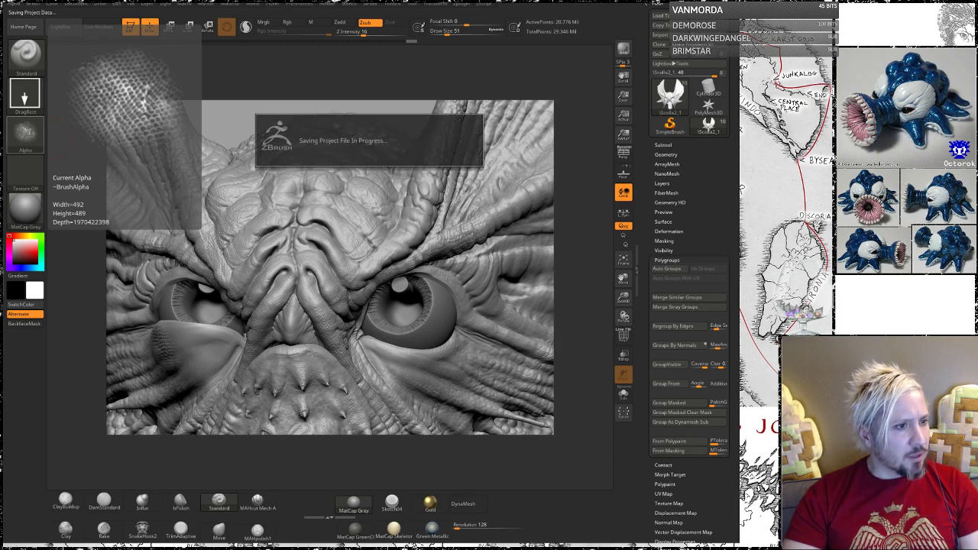